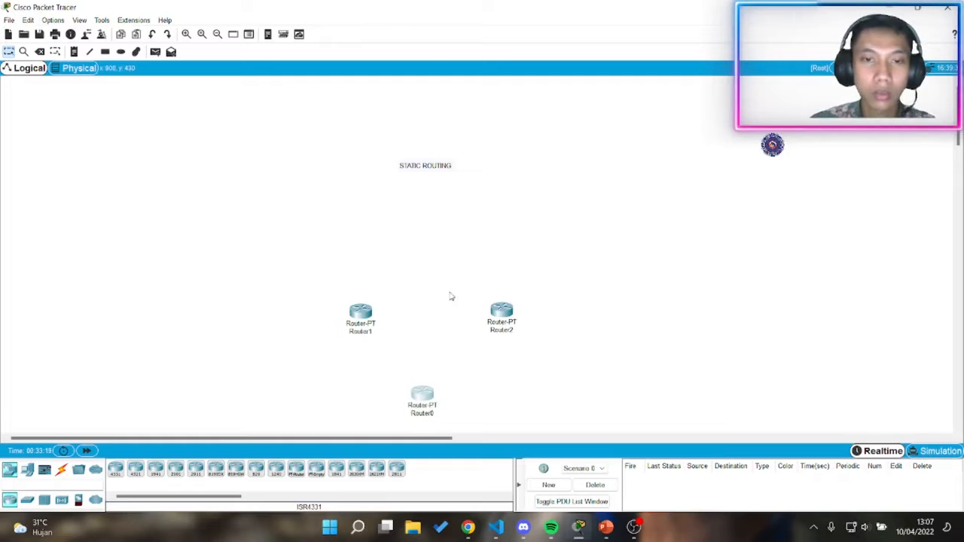
Step: Move the three routers up into a compact triangle below the STATIC ROUTING title, with Router1 and Router2 above Router0
{"action": "left_click_drag", "start_coordinate": [508, 329], "coordinate": [491, 280]}
{"action": "left_click_drag", "start_coordinate": [360, 314], "coordinate": [363, 265]}
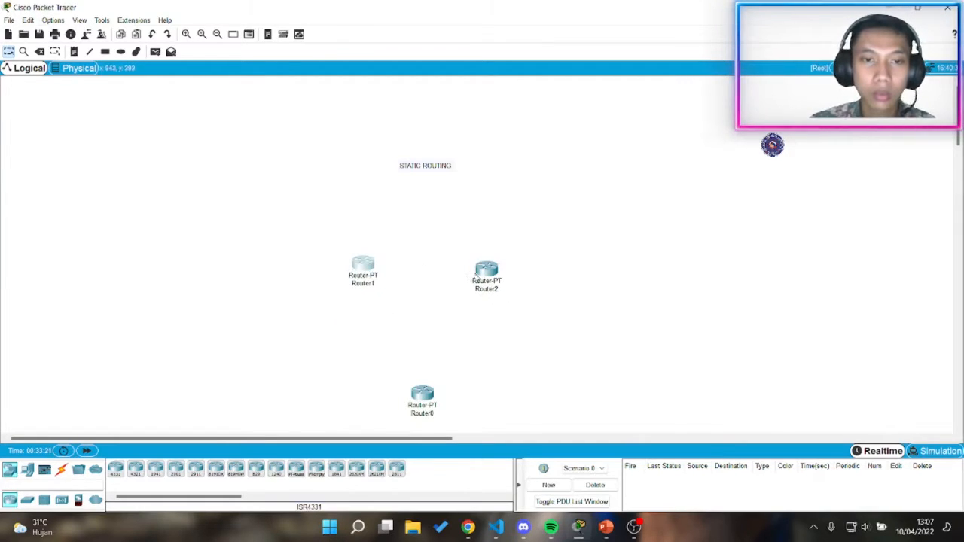
{"action": "left_click_drag", "start_coordinate": [423, 395], "coordinate": [419, 330]}
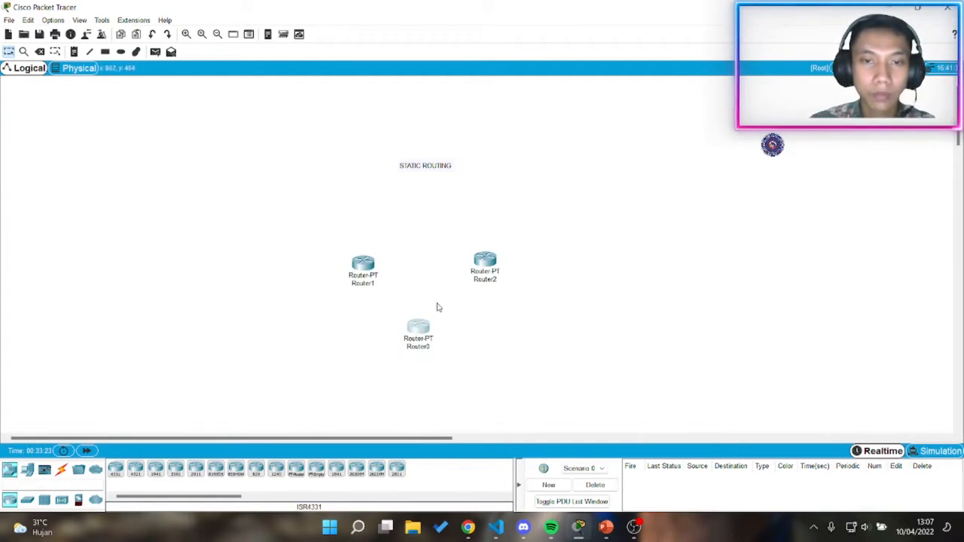
{"action": "left_click_drag", "start_coordinate": [476, 252], "coordinate": [461, 212]}
{"action": "left_click_drag", "start_coordinate": [362, 274], "coordinate": [370, 233]}
{"action": "left_click_drag", "start_coordinate": [419, 329], "coordinate": [418, 291]}
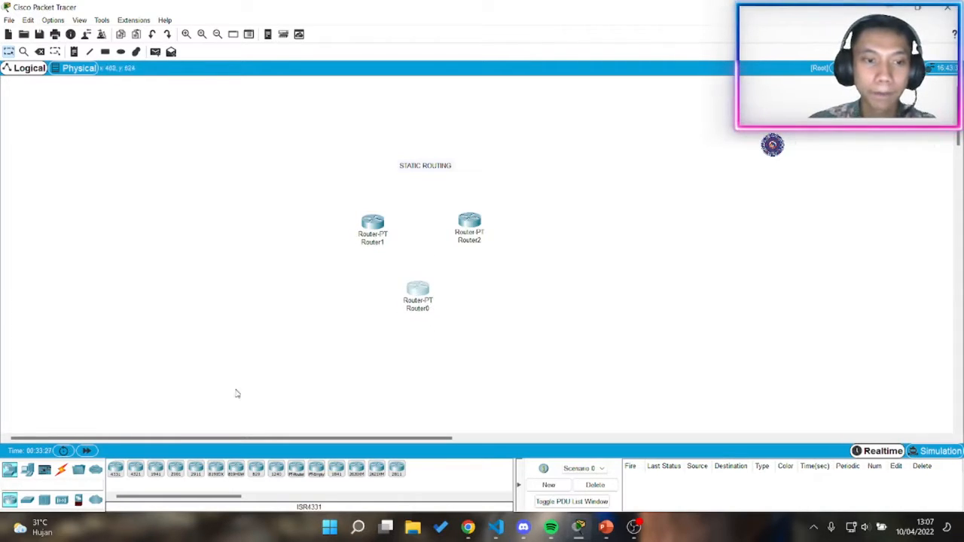
Step: Add a text note to the right of the STATIC ROUTING title with the heading "Komponen yang dibutuhkan :"
{"action": "key", "text": "n"}
{"action": "left_click", "coordinate": [553, 169]}
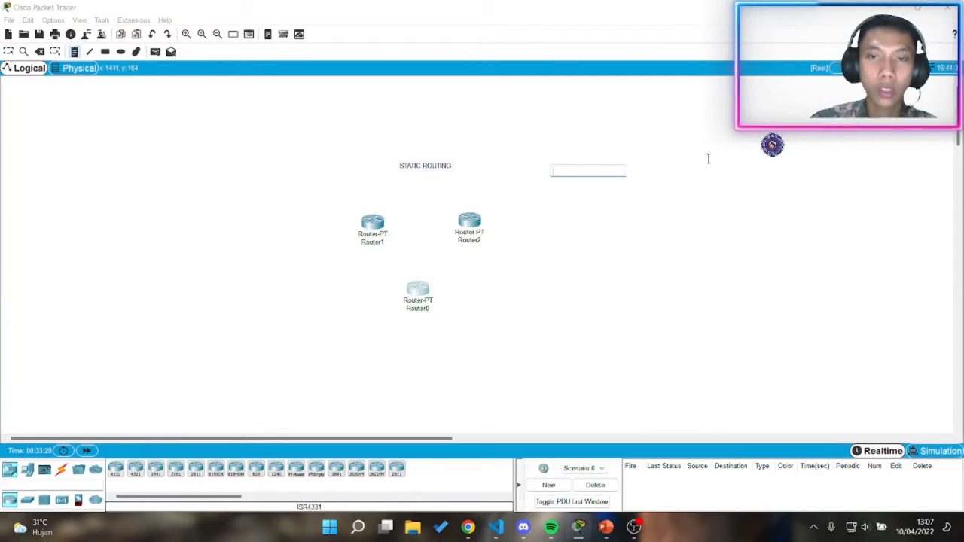
{"action": "key", "text": "Caps_Lock"}
{"action": "type", "text": "Komponen yang di"}
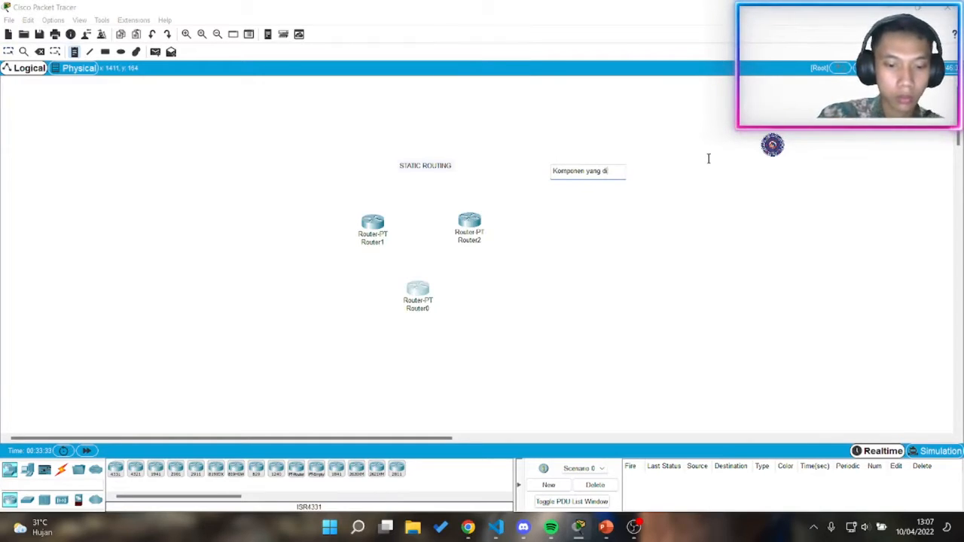
{"action": "type", "text": "butuhkan :"}
{"action": "key", "text": "Return"}
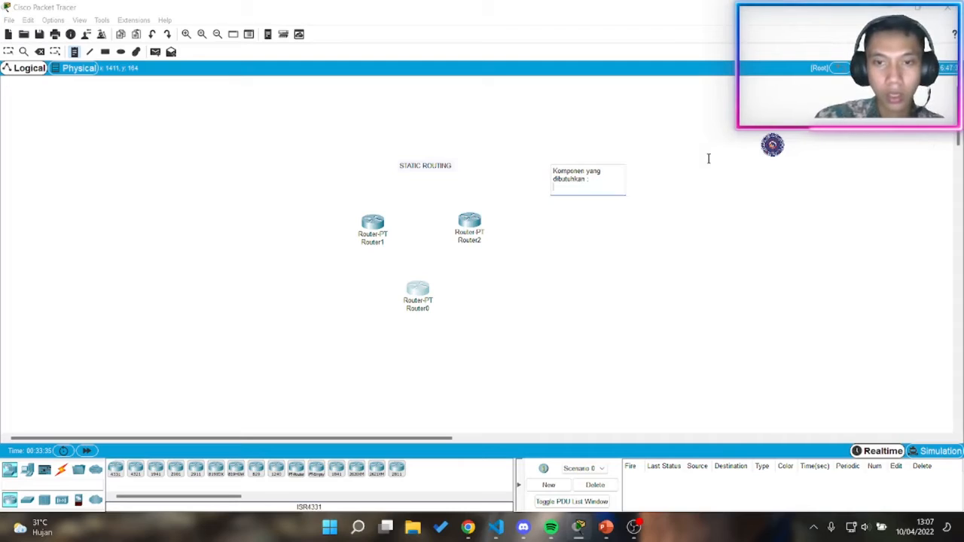
Step: List "3 Router", "3 Switch" and "3 PC" on separate lines under the note's heading and finish the note
{"action": "type", "text": "3 Router"}
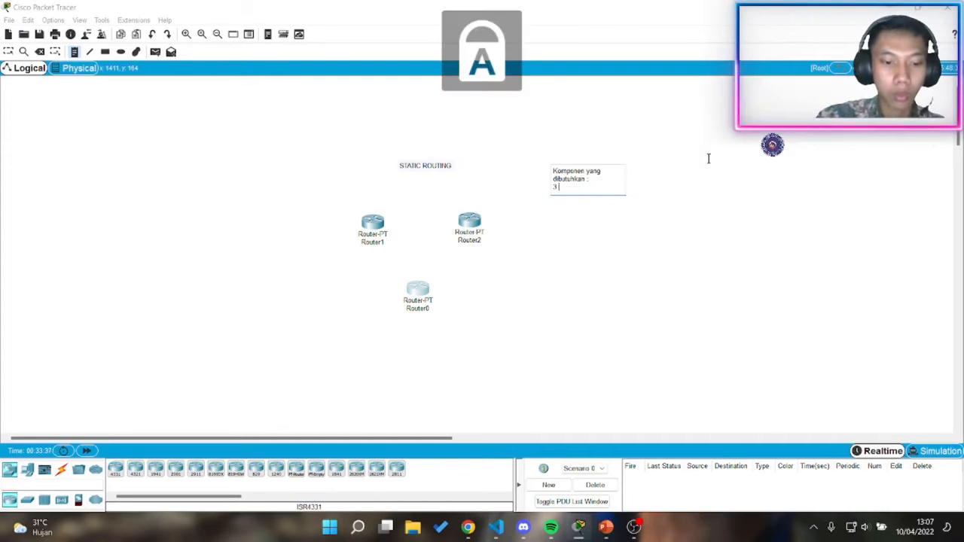
{"action": "key", "text": "Return"}
{"action": "type", "text": "3"}
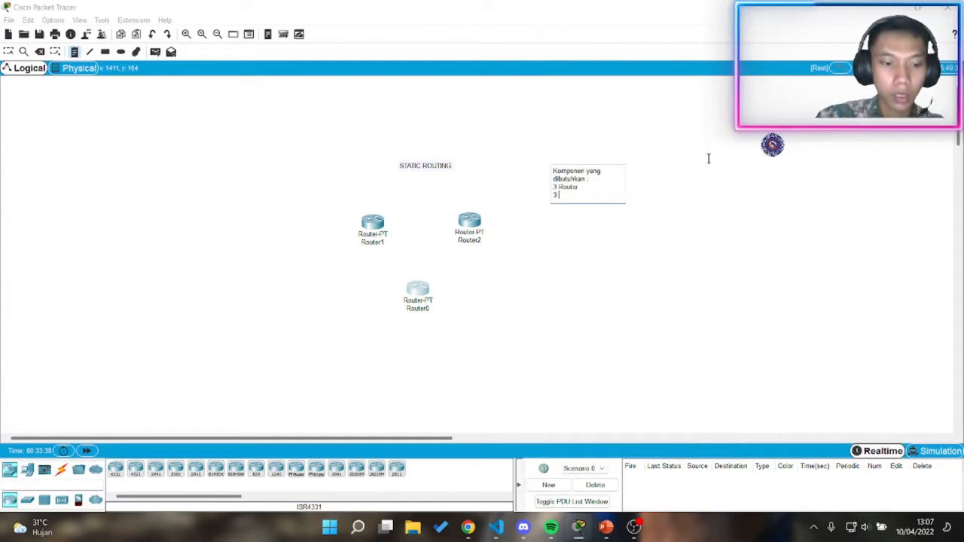
{"action": "key", "text": "Caps_Lock"}
{"action": "type", "text": "Switch"}
{"action": "key", "text": "Caps_Lock"}
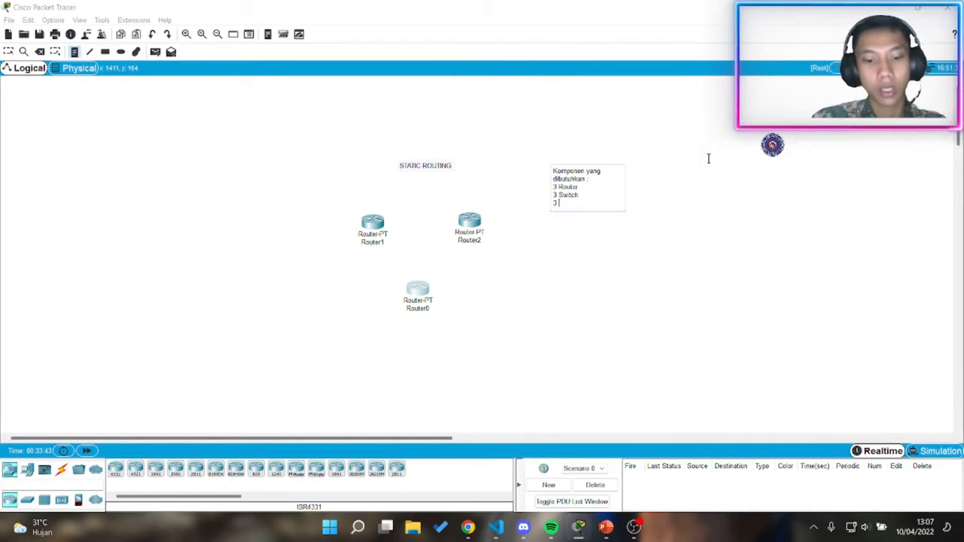
{"action": "key", "text": "Caps_Lock"}
{"action": "type", "text": "PC"}
{"action": "key", "text": "Caps_Lock"}
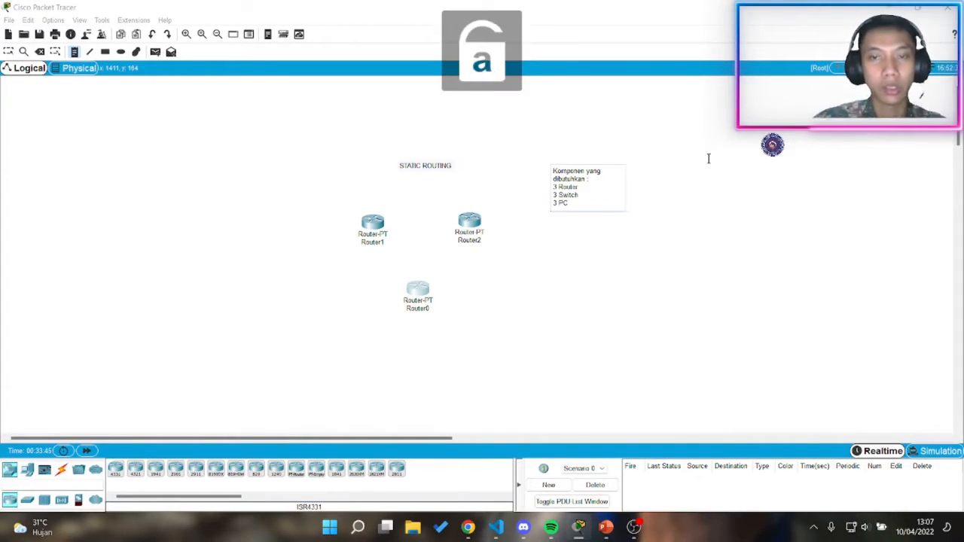
{"action": "left_click", "coordinate": [660, 247]}
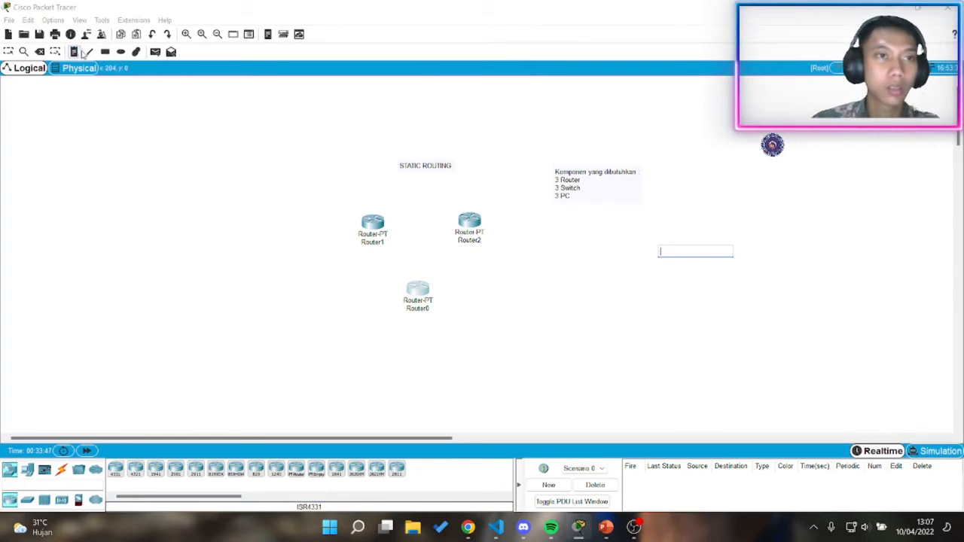
{"action": "key", "text": "Escape"}
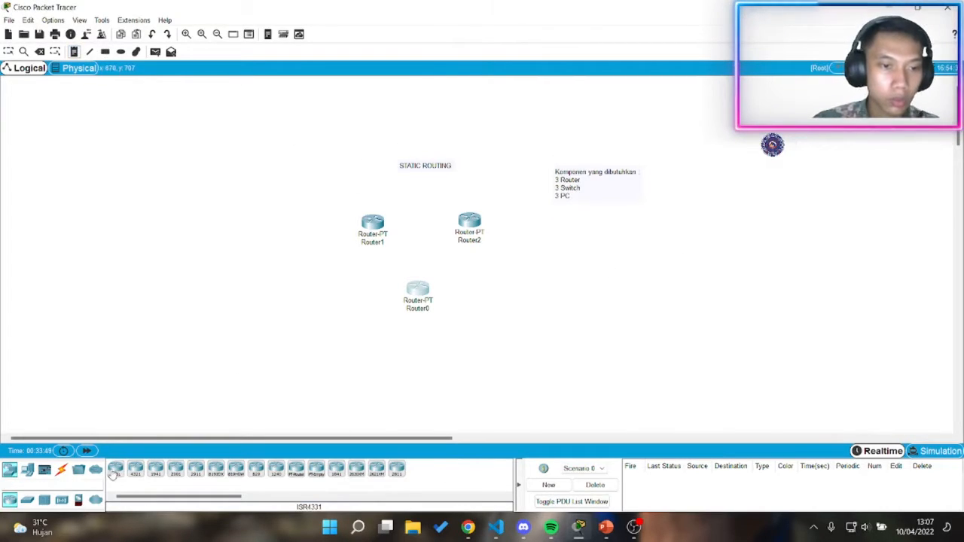
Step: Add three Switch-PT switches: one left of Router1, one right of Router0 and one below Router0
{"action": "left_click", "coordinate": [29, 500]}
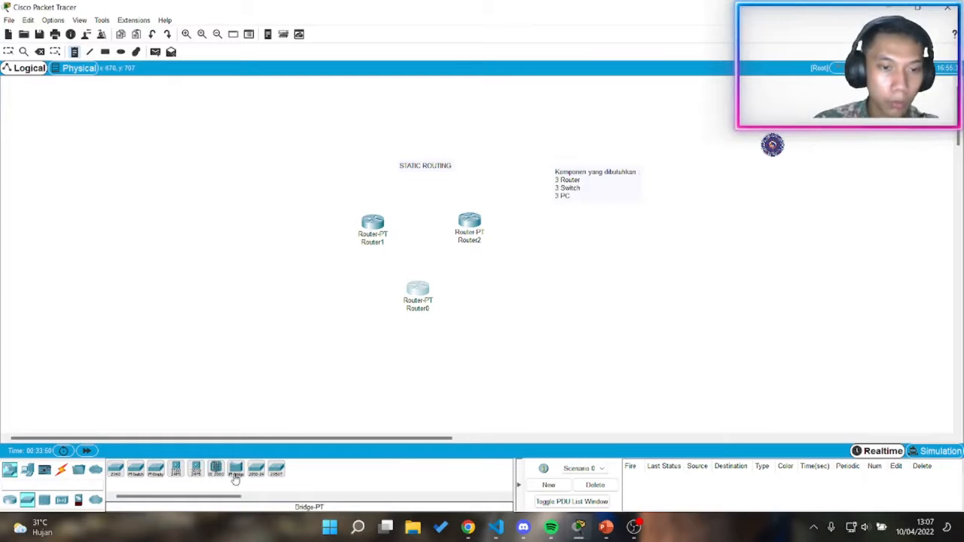
{"action": "left_click_drag", "start_coordinate": [135, 471], "coordinate": [259, 240]}
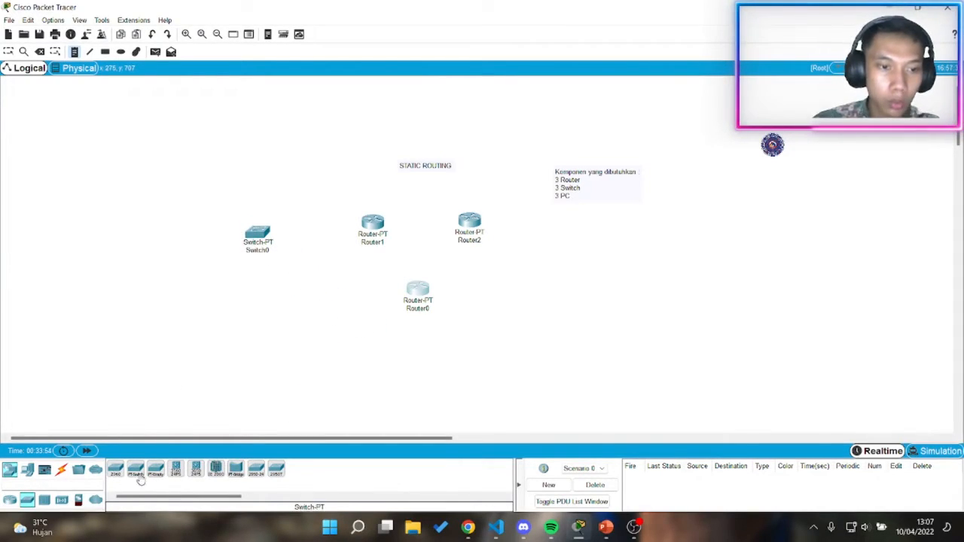
{"action": "left_click_drag", "start_coordinate": [140, 480], "coordinate": [577, 280]}
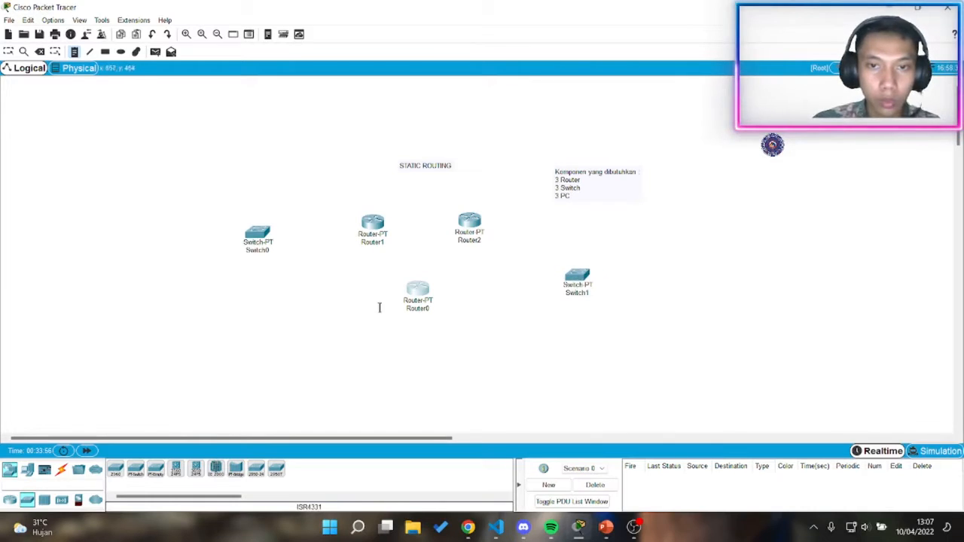
{"action": "left_click", "coordinate": [257, 245]}
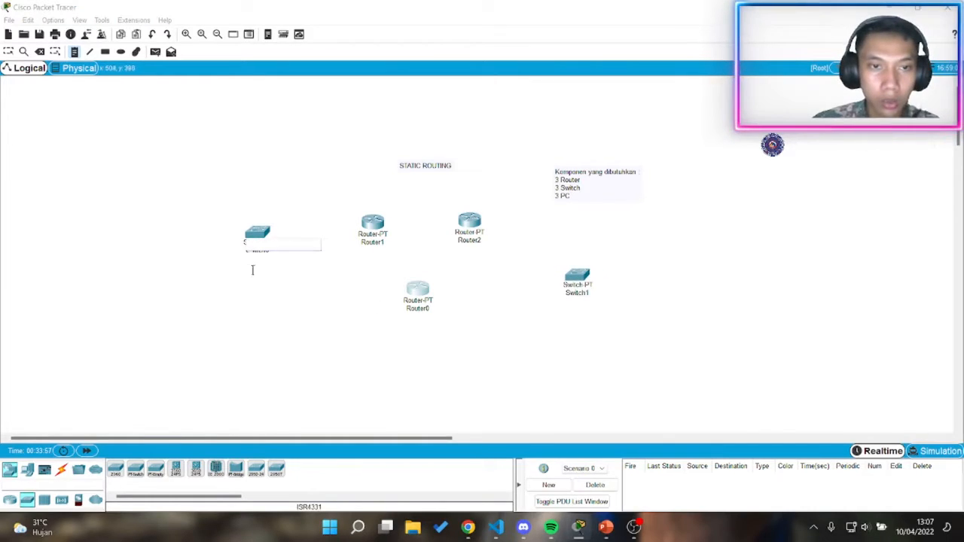
{"action": "left_click", "coordinate": [137, 468]}
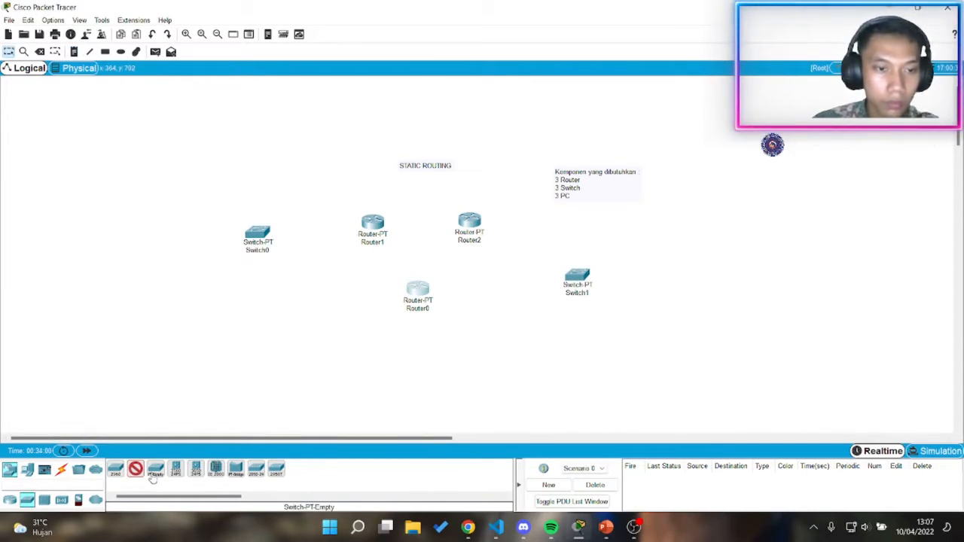
{"action": "left_click_drag", "start_coordinate": [136, 471], "coordinate": [413, 402]}
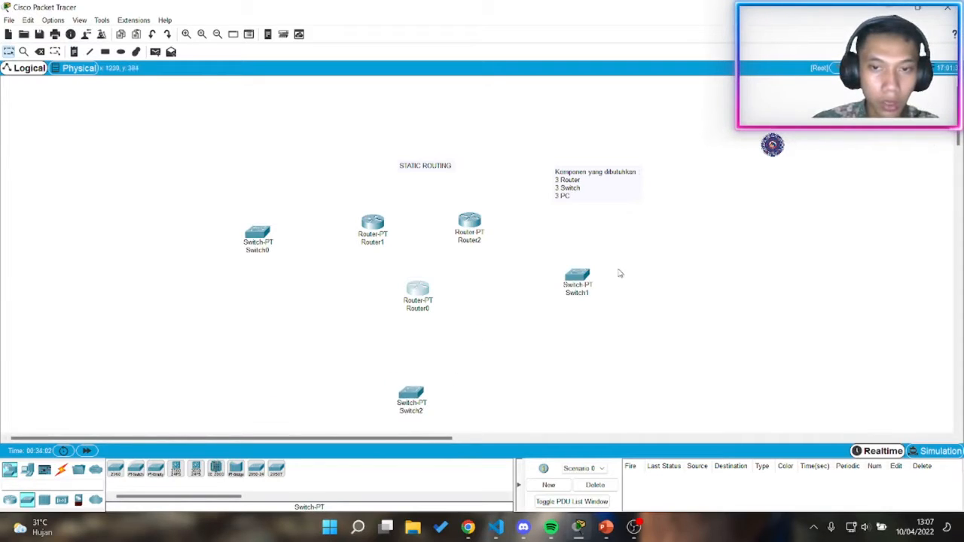
Step: Reposition the switches around the routers, moving Switch0 level with Switch1 and bringing Switch1 and Switch2 slightly closer to the routers
{"action": "left_click_drag", "start_coordinate": [576, 282], "coordinate": [557, 274]}
{"action": "left_click_drag", "start_coordinate": [254, 240], "coordinate": [270, 268]}
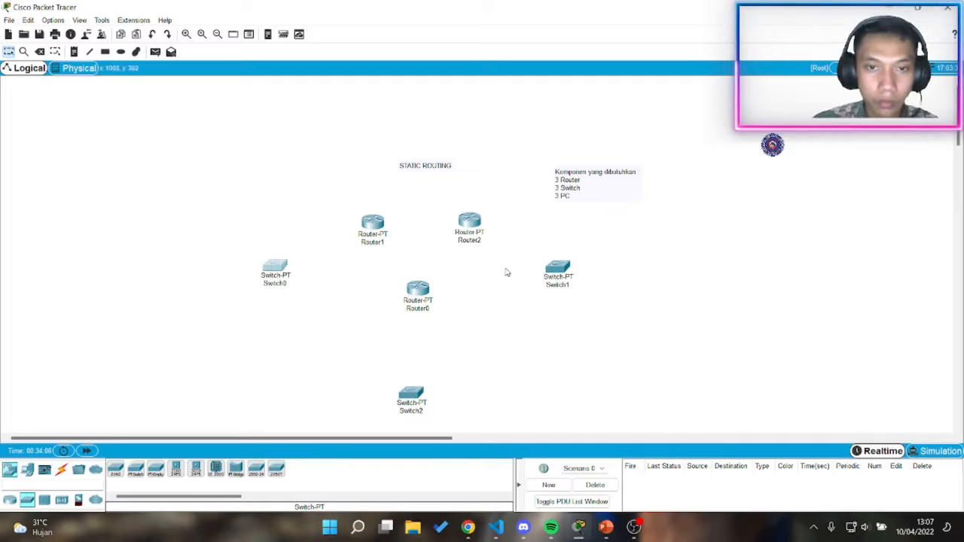
{"action": "left_click_drag", "start_coordinate": [558, 268], "coordinate": [554, 270]}
{"action": "left_click_drag", "start_coordinate": [409, 391], "coordinate": [415, 377]}
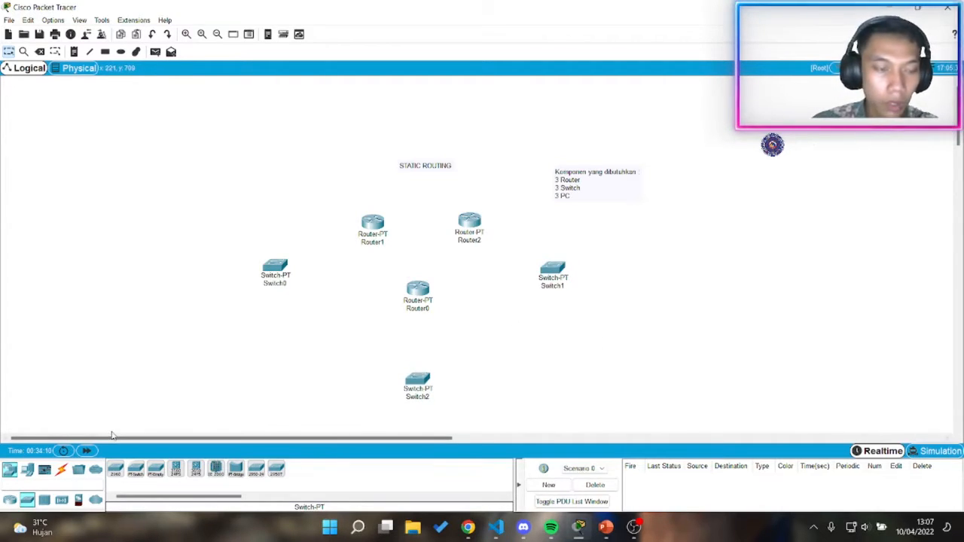
Step: Place three PC-PT computers in an evenly spaced column to the left of Switch0
{"action": "scroll", "coordinate": [134, 402], "scroll_direction": "down", "scroll_amount": 2}
{"action": "scroll", "coordinate": [90, 452], "scroll_direction": "up", "scroll_amount": 1}
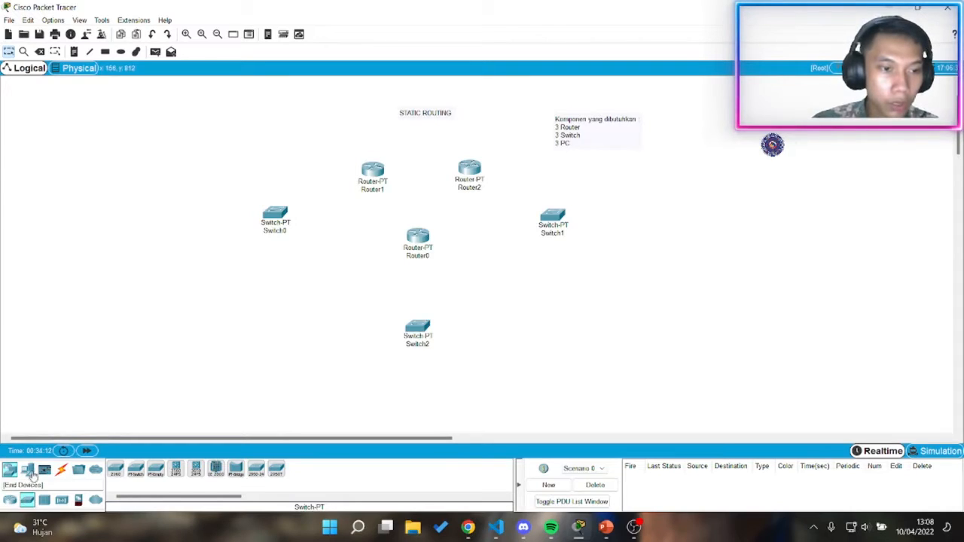
{"action": "left_click", "coordinate": [28, 471]}
{"action": "left_click_drag", "start_coordinate": [115, 471], "coordinate": [181, 170]}
{"action": "left_click_drag", "start_coordinate": [115, 471], "coordinate": [181, 248]}
{"action": "left_click_drag", "start_coordinate": [115, 471], "coordinate": [187, 325]}
{"action": "left_click_drag", "start_coordinate": [181, 247], "coordinate": [180, 228]}
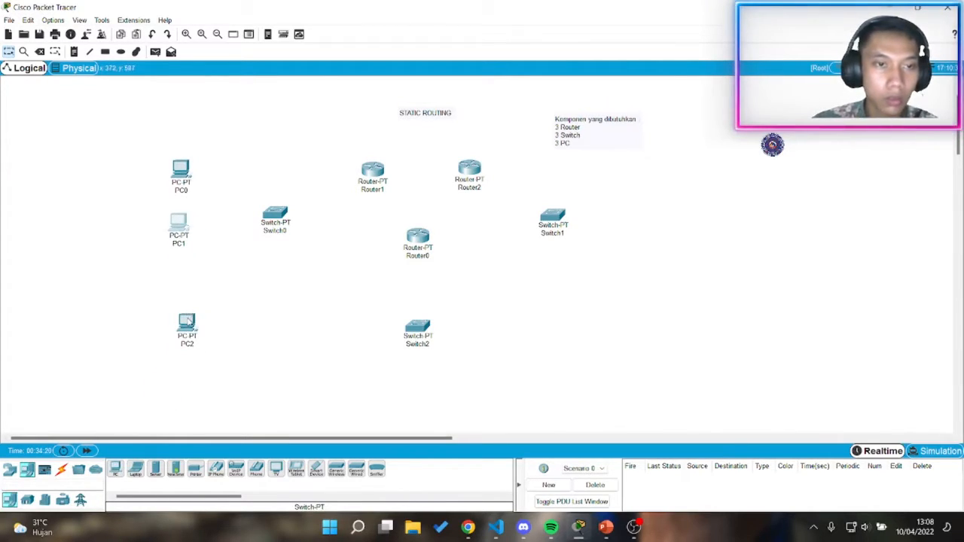
{"action": "left_click_drag", "start_coordinate": [187, 321], "coordinate": [197, 276]}
Step: Place three more PC-PT computers in an evenly spaced row below Switch2
{"action": "left_click_drag", "start_coordinate": [115, 471], "coordinate": [356, 386]}
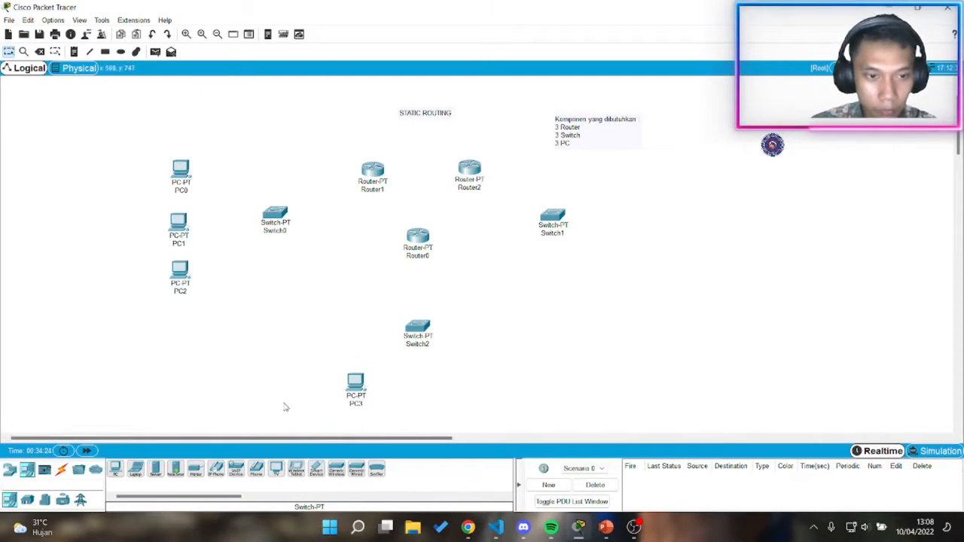
{"action": "left_click_drag", "start_coordinate": [115, 470], "coordinate": [415, 388]}
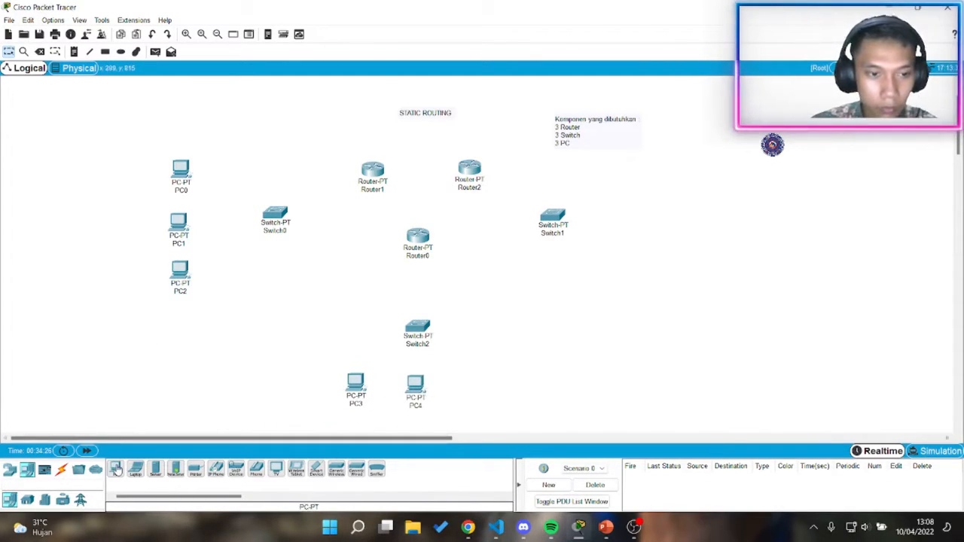
{"action": "left_click_drag", "start_coordinate": [117, 471], "coordinate": [479, 388]}
{"action": "left_click_drag", "start_coordinate": [415, 388], "coordinate": [419, 410]}
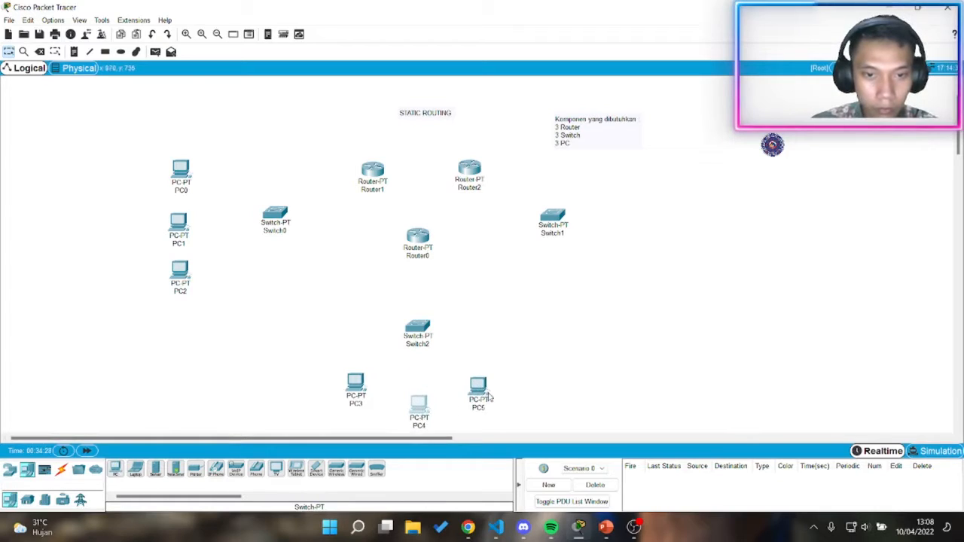
{"action": "left_click_drag", "start_coordinate": [489, 398], "coordinate": [467, 413]}
{"action": "left_click_drag", "start_coordinate": [364, 387], "coordinate": [380, 407]}
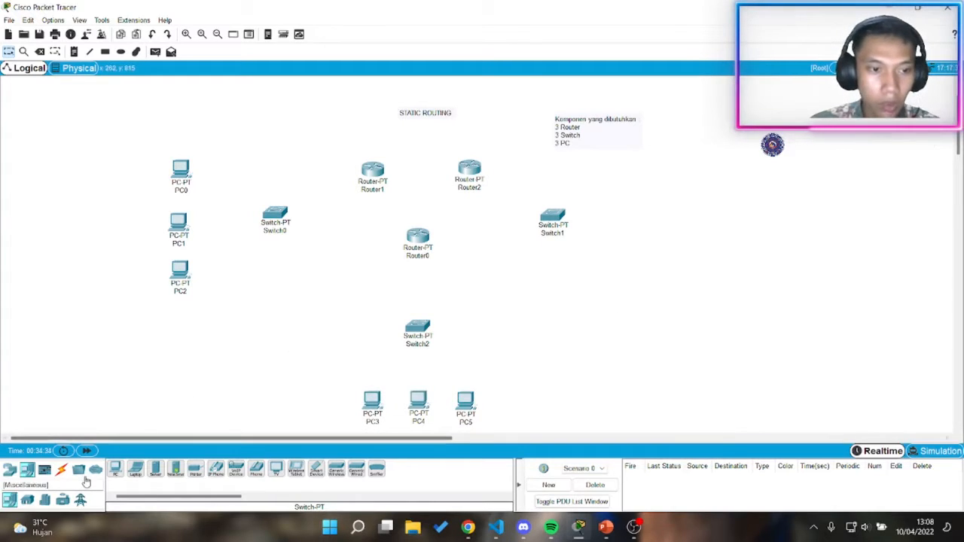
Step: Place three PC-PT computers in an aligned column to the right of Switch1
{"action": "left_click_drag", "start_coordinate": [116, 471], "coordinate": [628, 267]}
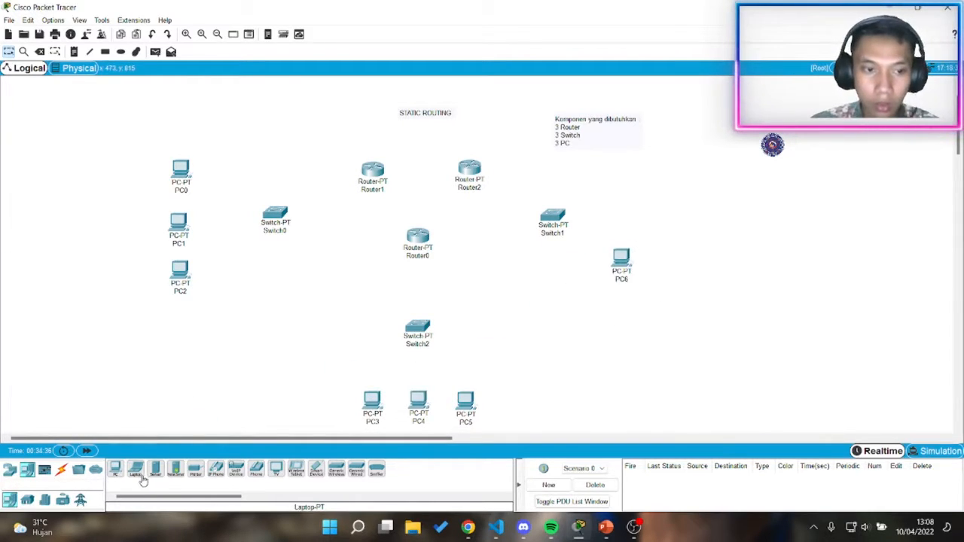
{"action": "left_click_drag", "start_coordinate": [143, 477], "coordinate": [628, 219]}
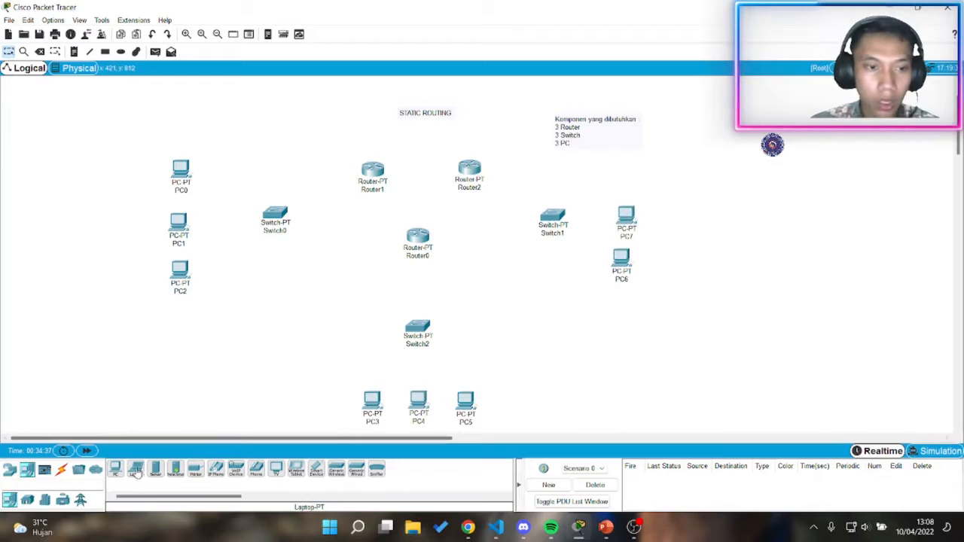
{"action": "left_click_drag", "start_coordinate": [136, 470], "coordinate": [627, 174]}
{"action": "left_click_drag", "start_coordinate": [630, 216], "coordinate": [635, 220]}
{"action": "left_click_drag", "start_coordinate": [621, 258], "coordinate": [631, 262]}
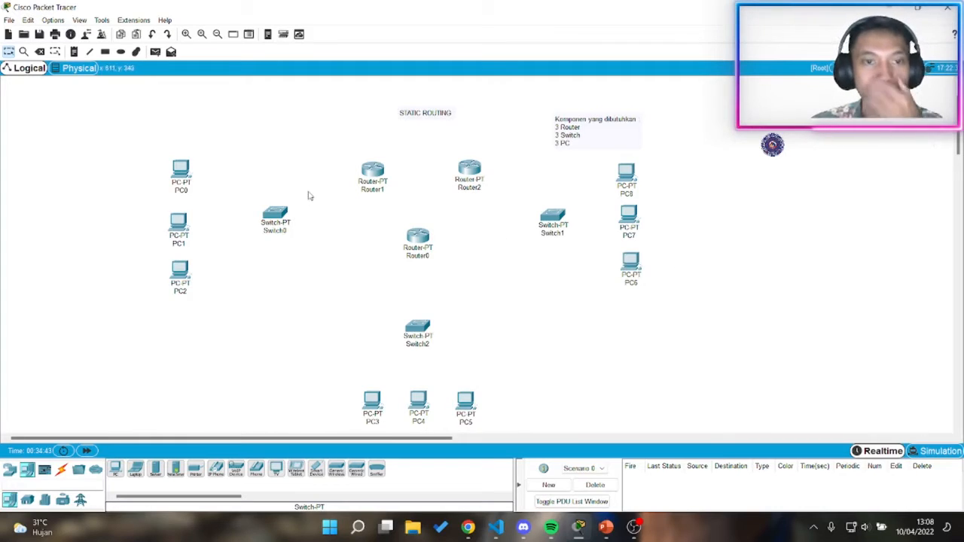
{"action": "left_click", "coordinate": [61, 468]}
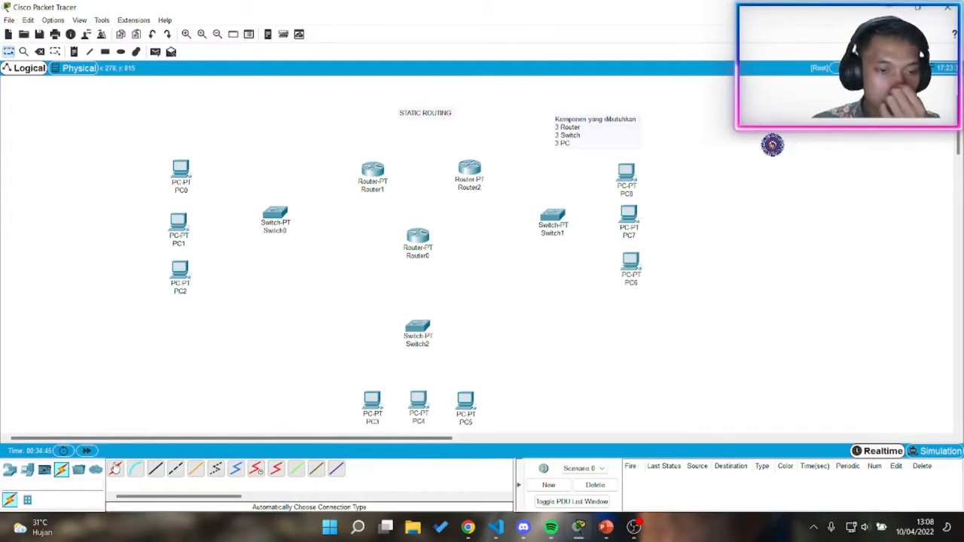
{"action": "left_click", "coordinate": [115, 468]}
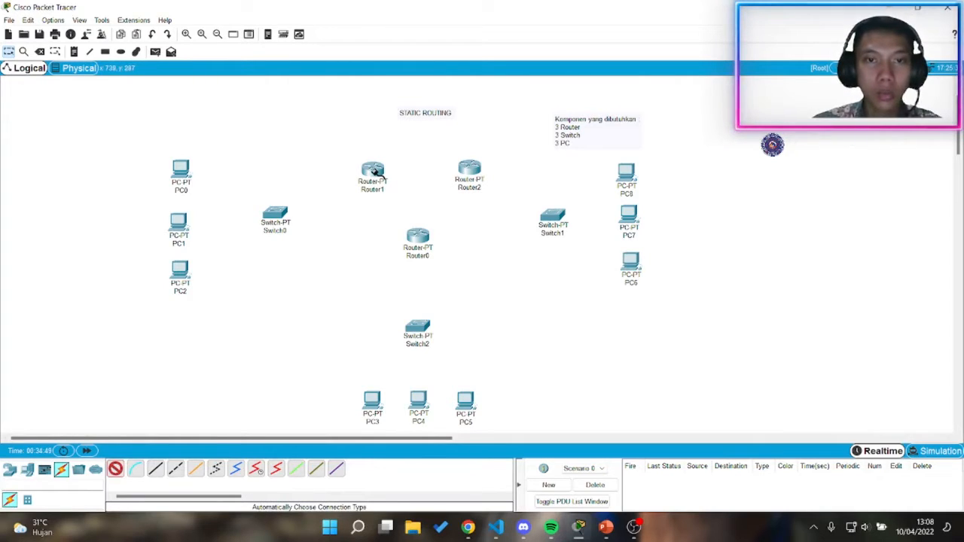
{"action": "left_click", "coordinate": [116, 468]}
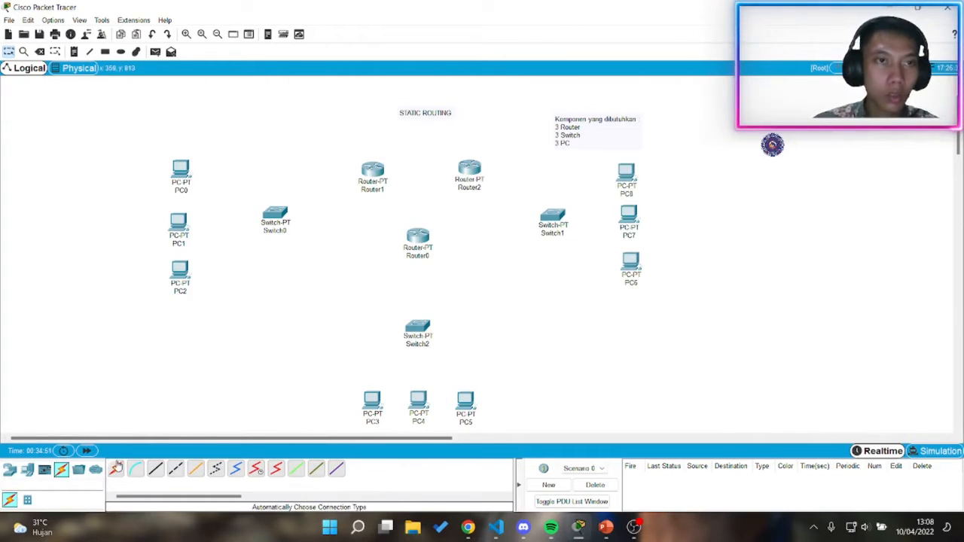
Step: Rename Router1 as ROUTER A
{"action": "left_click", "coordinate": [371, 188]}
{"action": "double_click", "coordinate": [371, 189]}
{"action": "key", "text": "Caps_Lock"}
{"action": "type", "text": "RO"}
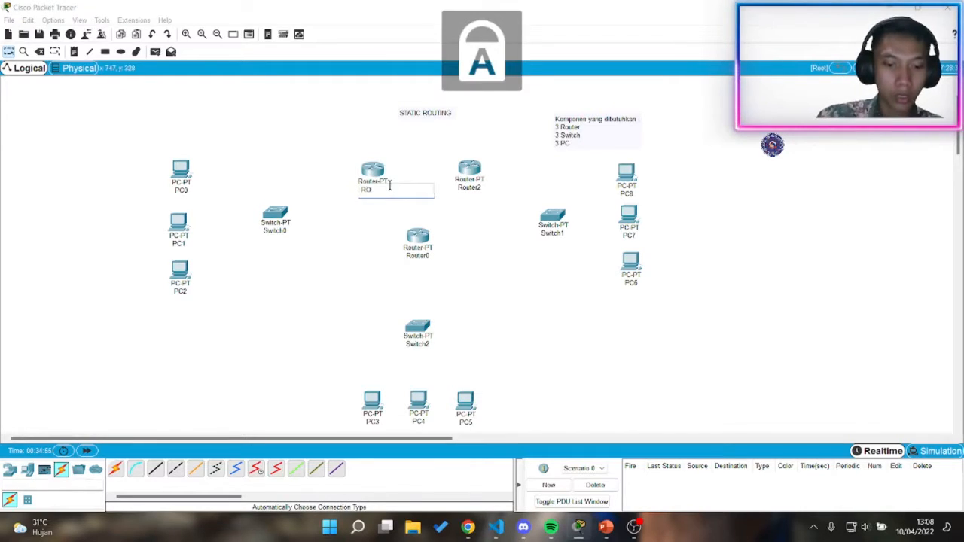
{"action": "type", "text": "UTER A"}
Step: Rename Router2 as ROUTER B and Router0 as ROUTER C
{"action": "left_click", "coordinate": [468, 189]}
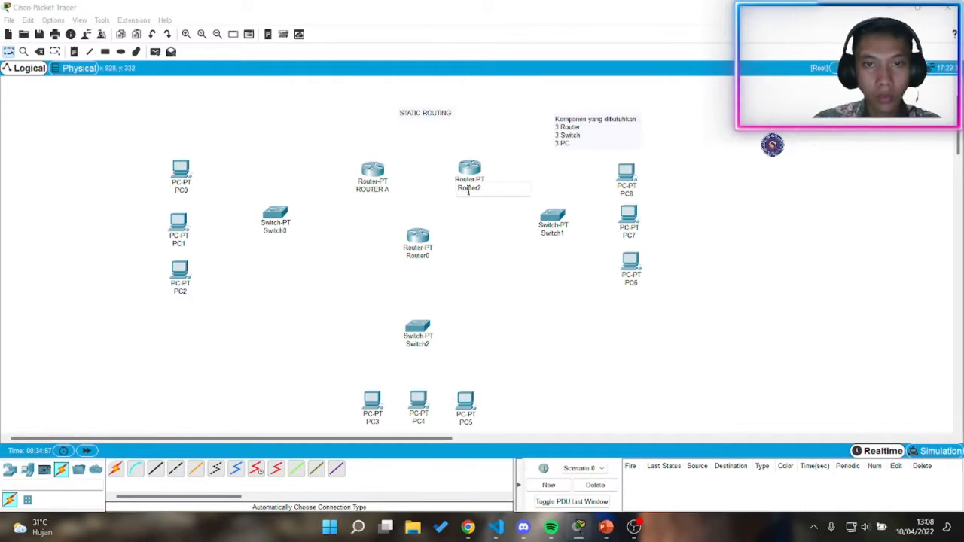
{"action": "double_click", "coordinate": [461, 192]}
{"action": "key", "text": "Caps_Lock"}
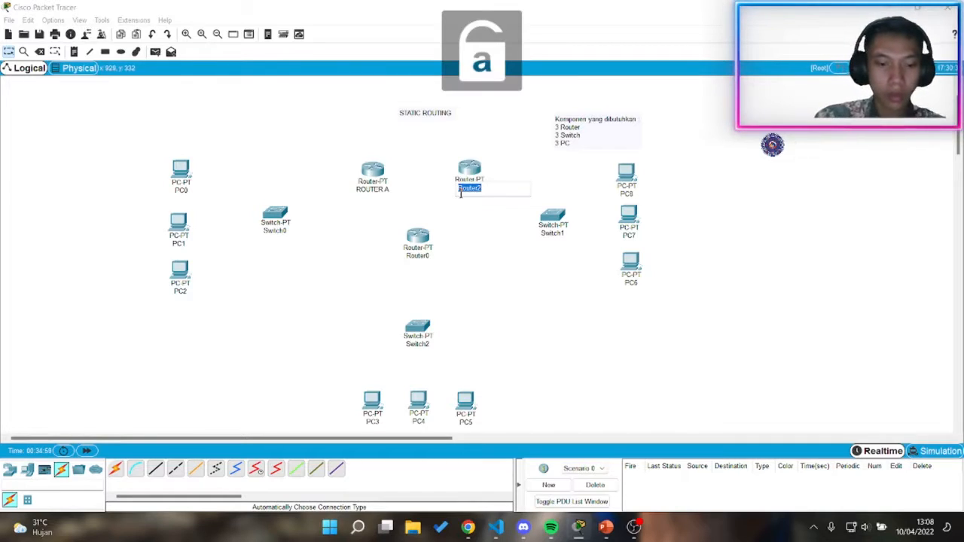
{"action": "type", "text": "router b"}
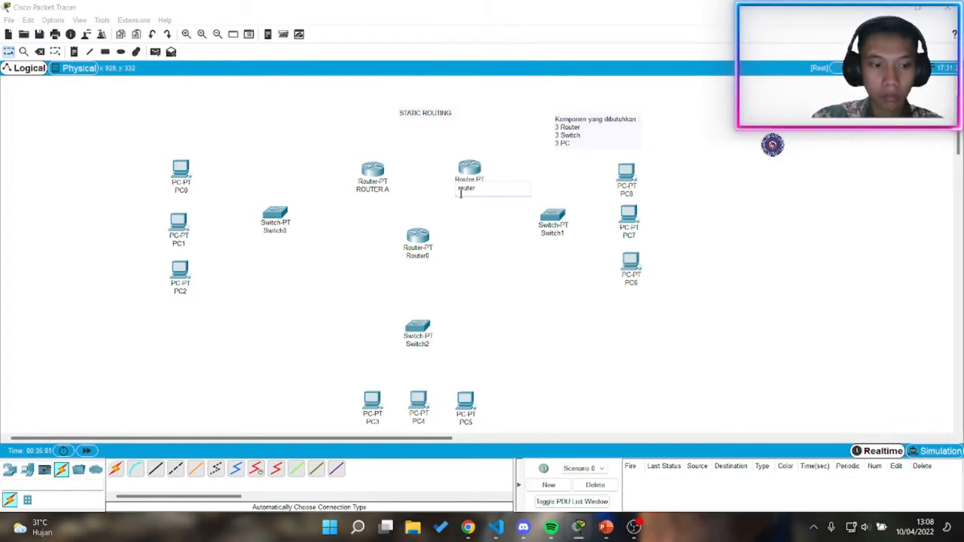
{"action": "key", "text": "Caps_Lock"}
{"action": "type", "text": "ROUTER B"}
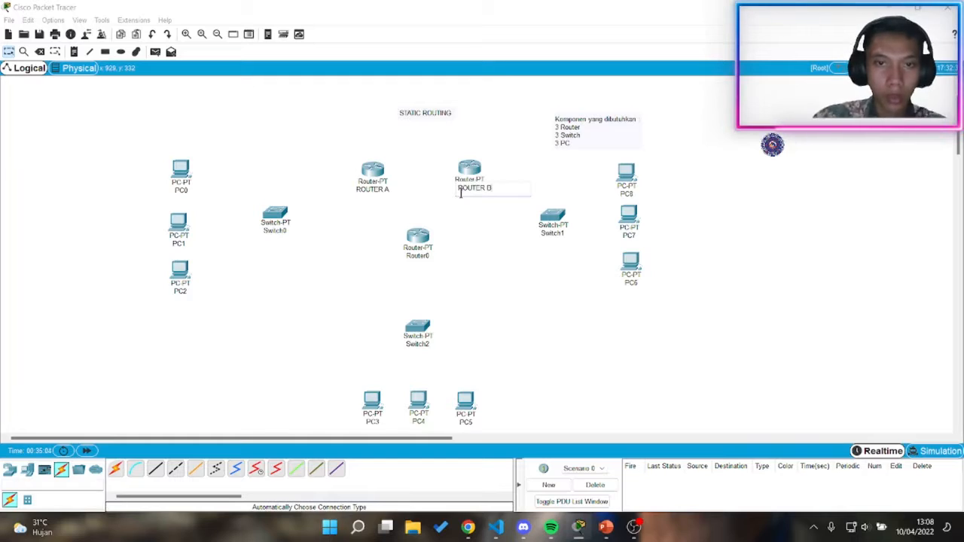
{"action": "left_click", "coordinate": [430, 256]}
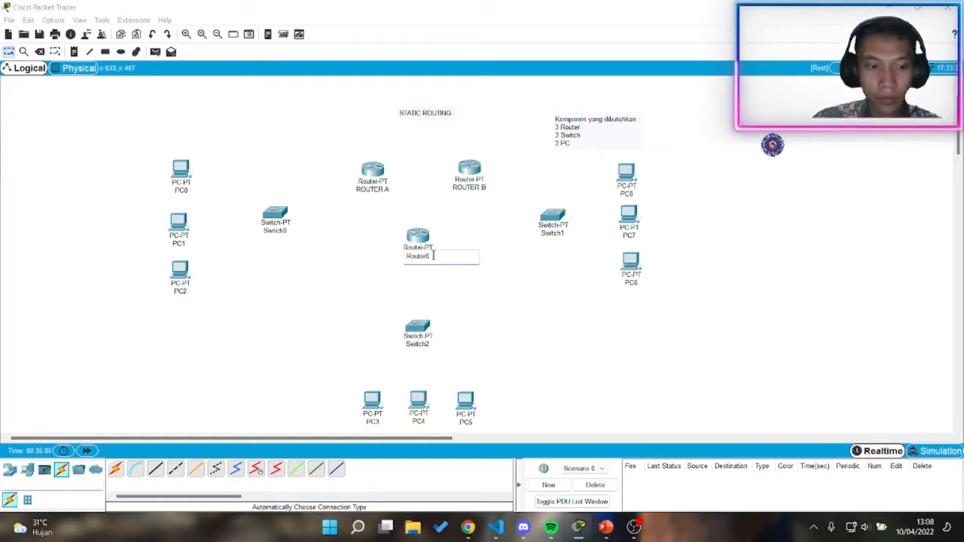
{"action": "type", "text": "ROUTER C"}
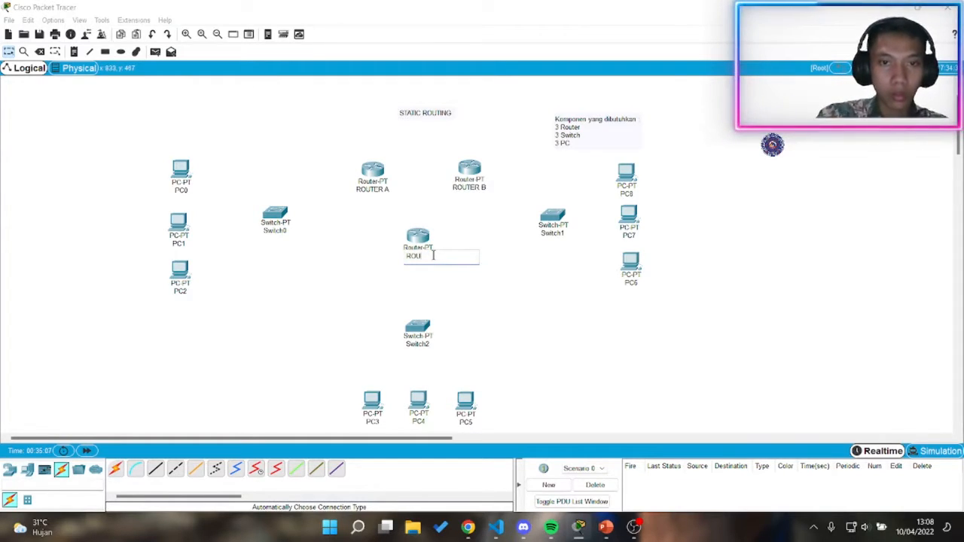
Step: Rename PC0, PC1 and PC2 beside Switch0 as PC A-1, PC A-2 and PC A-3 from top to bottom
{"action": "left_click", "coordinate": [185, 192]}
{"action": "left_click", "coordinate": [185, 192]}
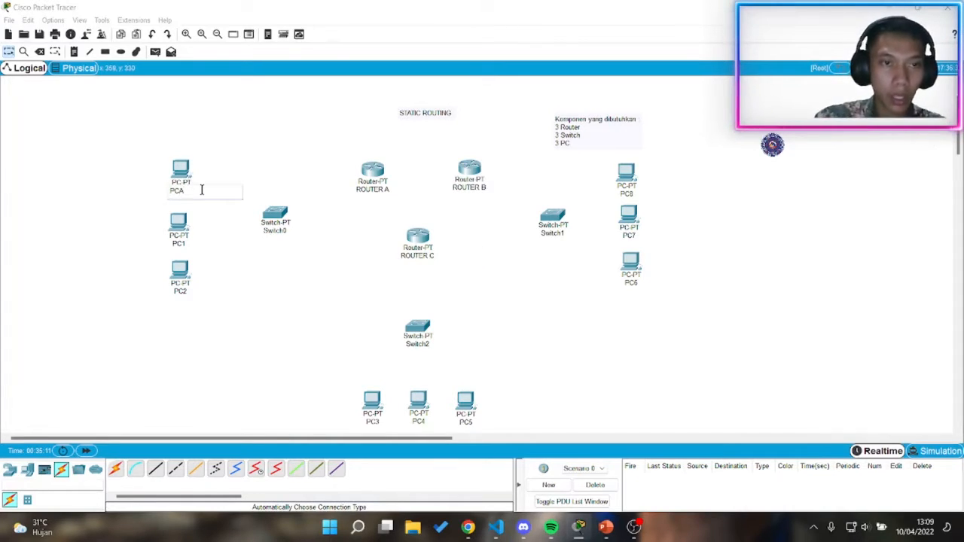
{"action": "left_click", "coordinate": [181, 243]}
{"action": "key", "text": "BackSpace"}
{"action": "type", "text": "A"}
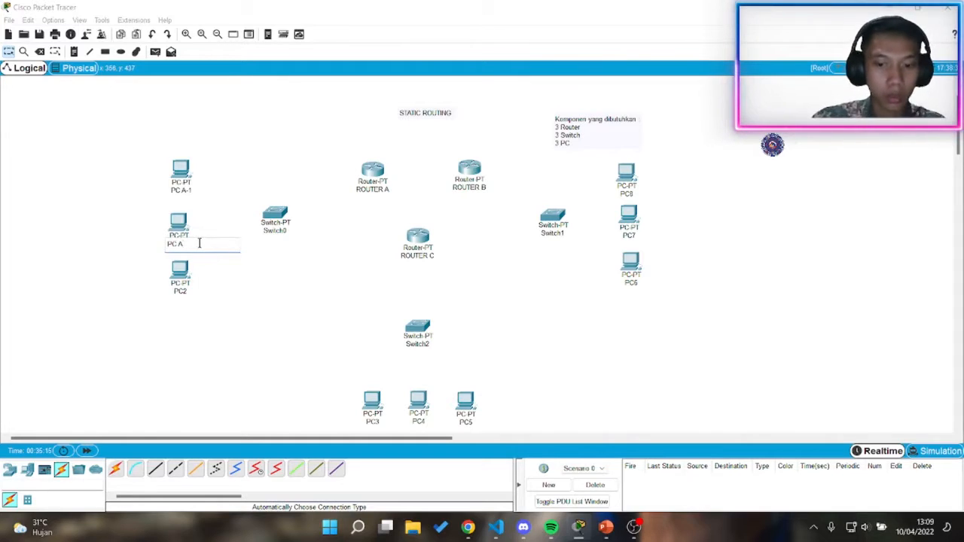
{"action": "type", "text": "-2"}
{"action": "left_click", "coordinate": [201, 291]}
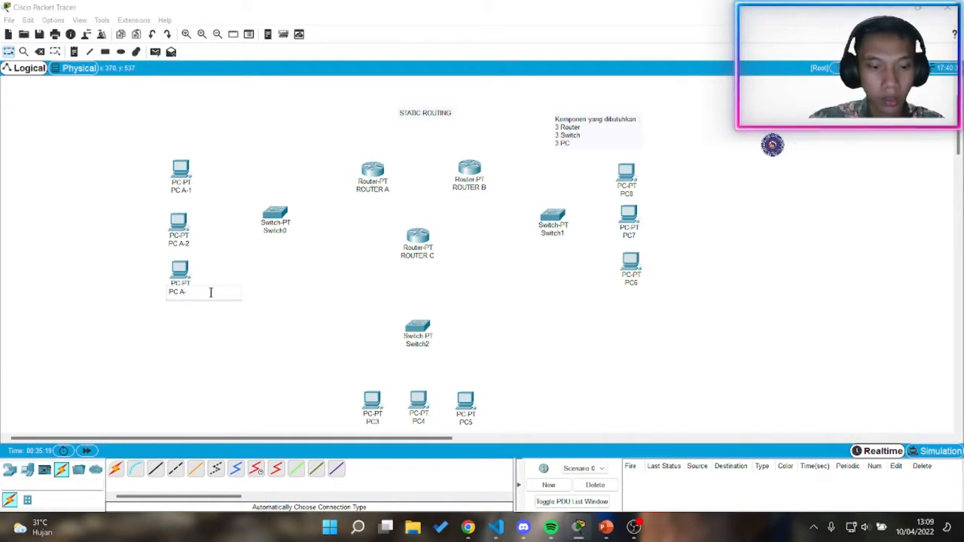
Step: Rename Switch0 as Switch A and Switch1 as Switch B
{"action": "left_click", "coordinate": [289, 232]}
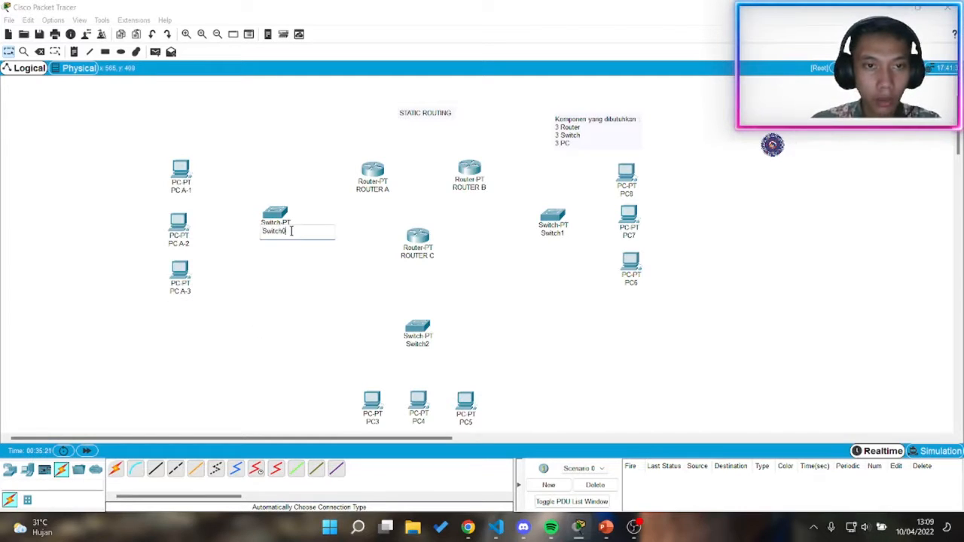
{"action": "left_click", "coordinate": [371, 423]}
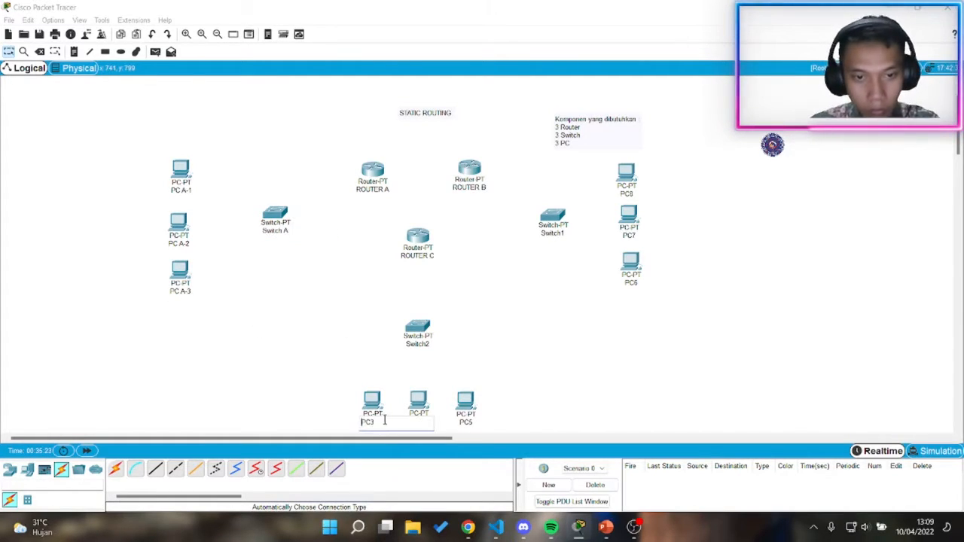
{"action": "left_click", "coordinate": [573, 236]}
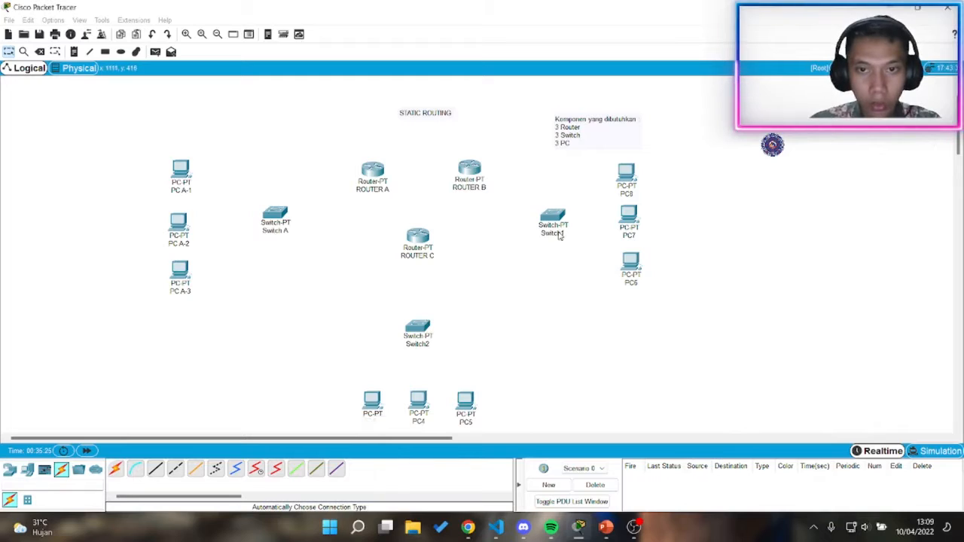
{"action": "key", "text": "BackSpace"}
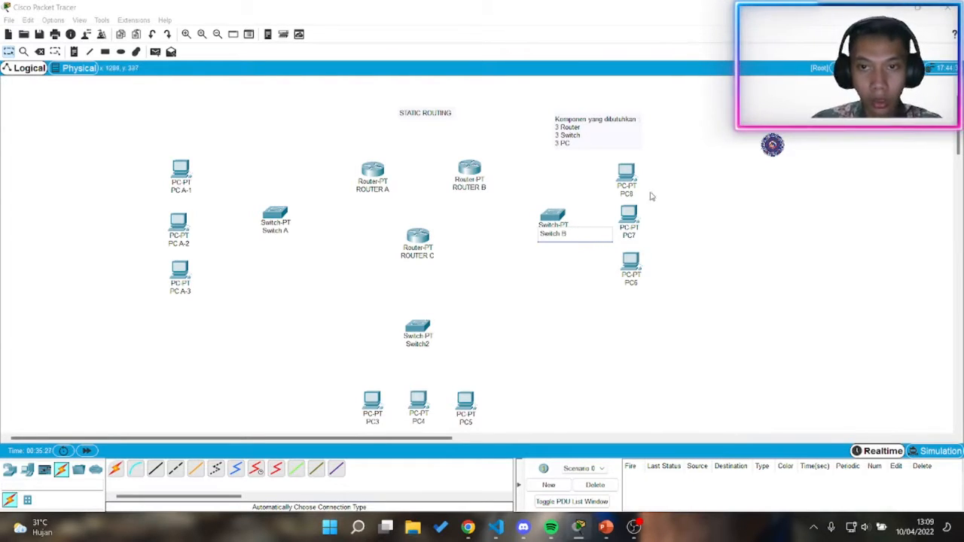
Step: Rename PC8, PC7 and PC6 beside Switch B as PC B-1, PC B-2 and PC B-3 from top to bottom
{"action": "left_click", "coordinate": [636, 194]}
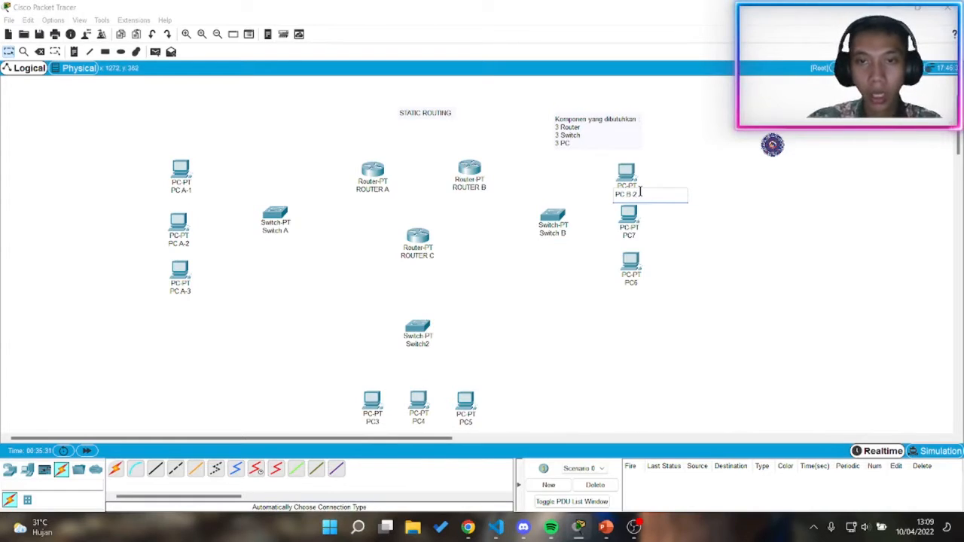
{"action": "left_click", "coordinate": [629, 236]}
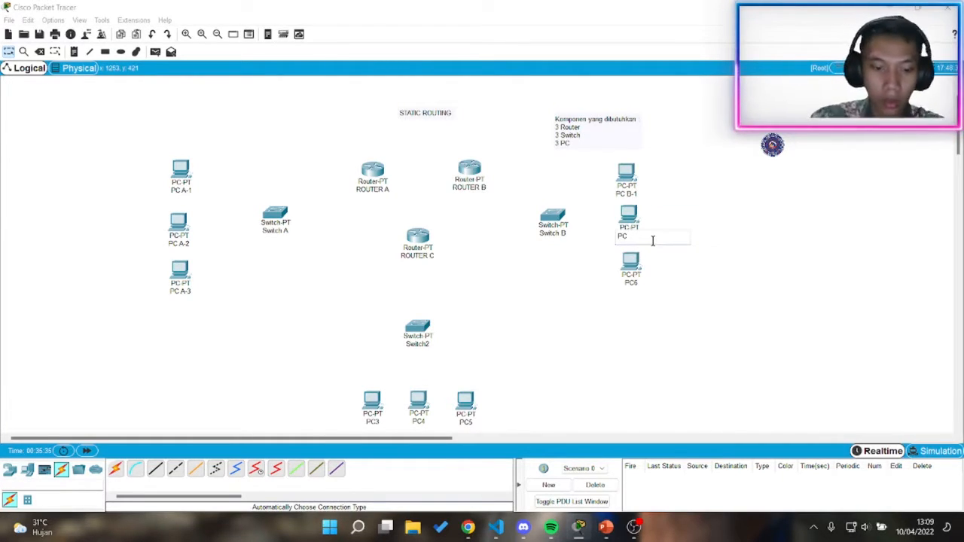
{"action": "type", "text": "B-2"}
{"action": "left_click", "coordinate": [650, 283]}
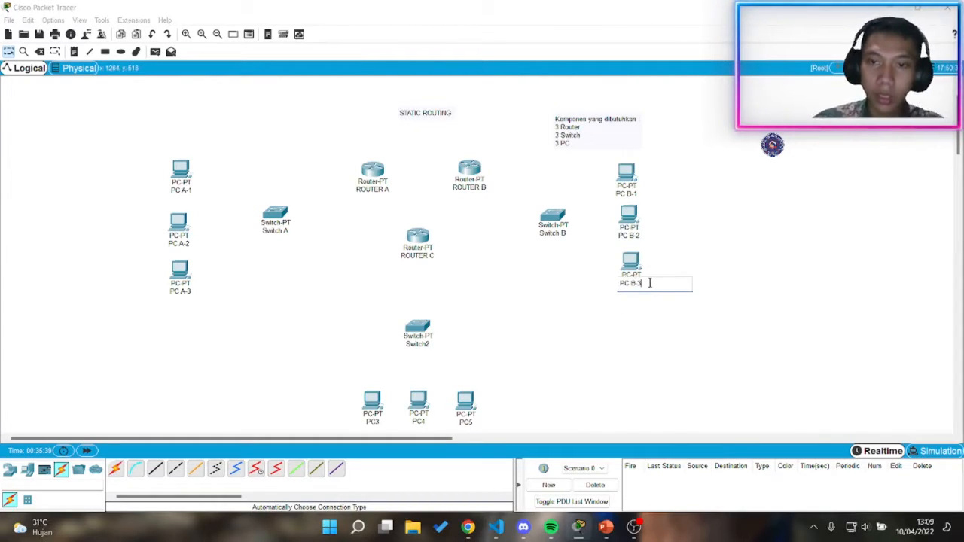
Step: Rename Switch2, located below ROUTER C, as Switch C
{"action": "scroll", "coordinate": [418, 324], "scroll_direction": "down", "scroll_amount": 1}
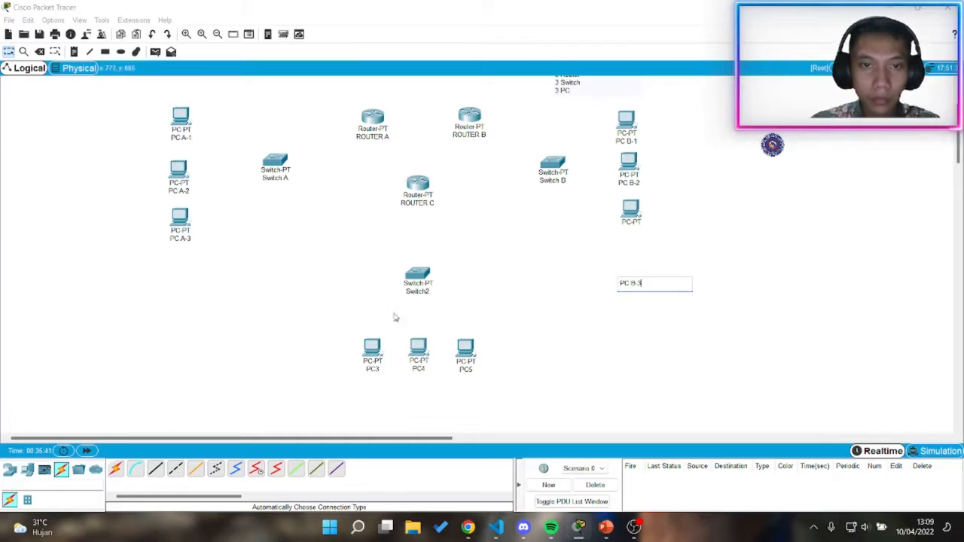
{"action": "left_click", "coordinate": [426, 276]}
{"action": "left_click", "coordinate": [430, 292]}
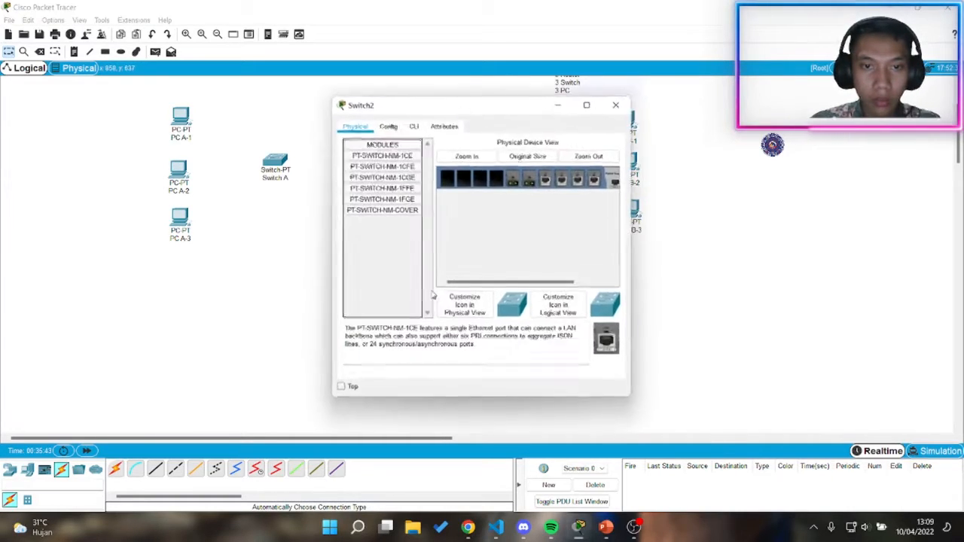
{"action": "left_click", "coordinate": [620, 102]}
{"action": "left_click", "coordinate": [422, 291]}
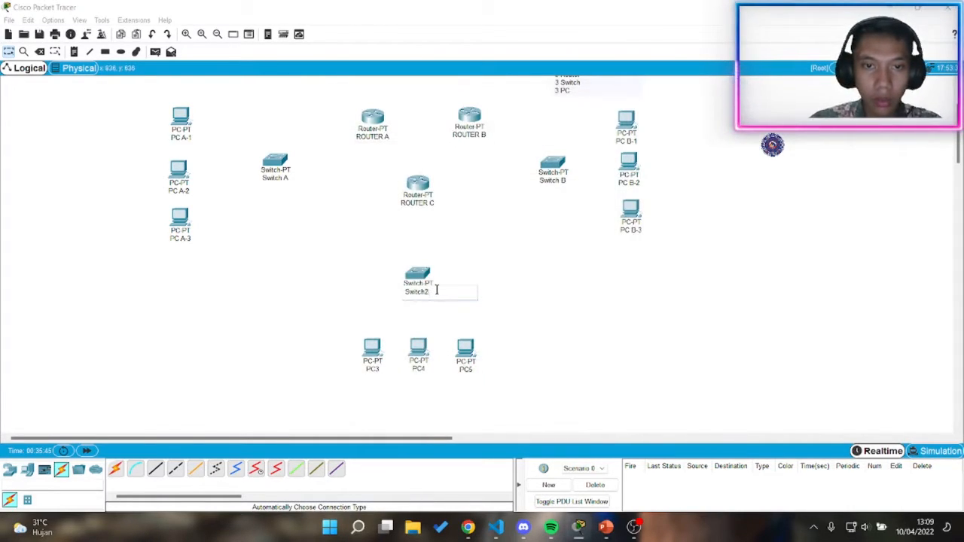
{"action": "key", "text": "BackSpace"}
Step: Rename PC3, PC4 and PC5 below Switch C as PC C-1, PC C-2 and PC C-3 from left to right
{"action": "left_click", "coordinate": [369, 369]}
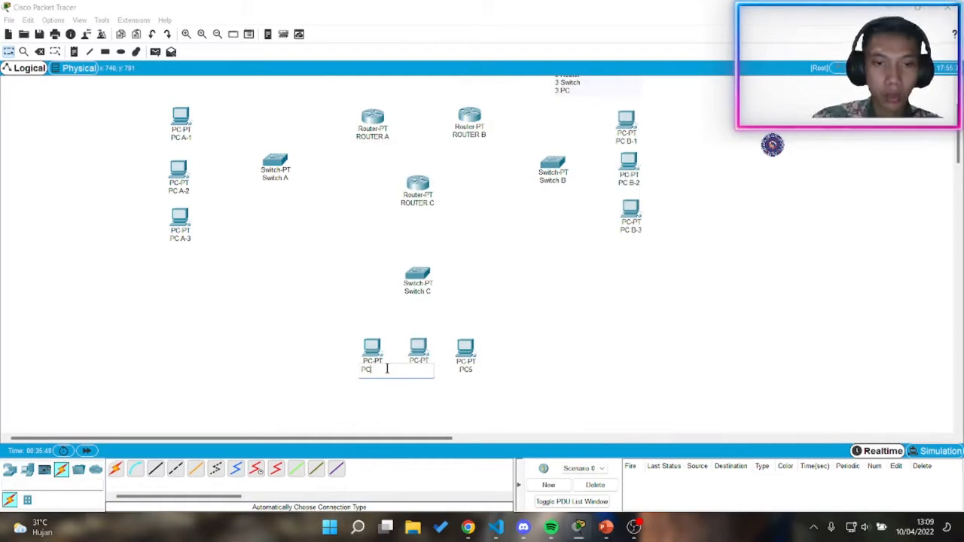
{"action": "type", "text": "C-1"}
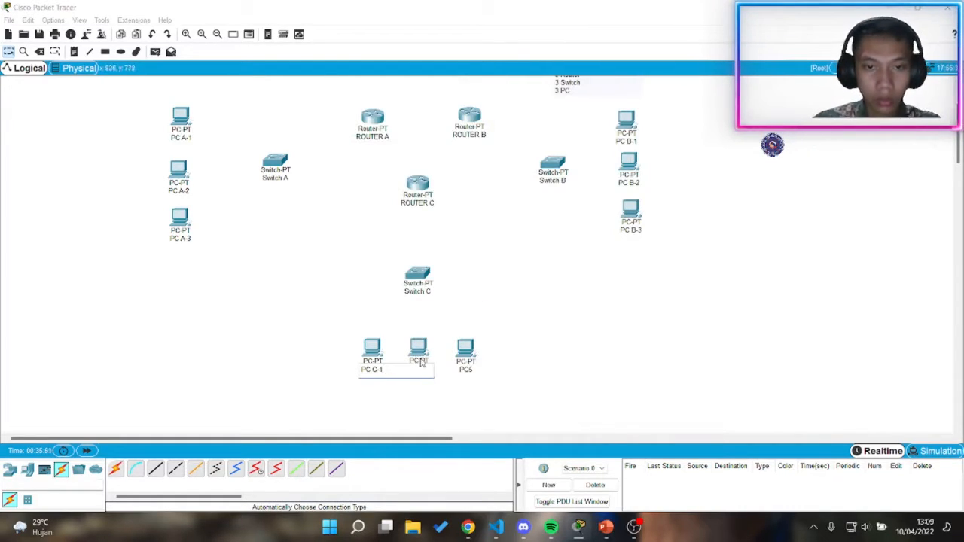
{"action": "left_click", "coordinate": [420, 354]}
{"action": "key", "text": "Escape"}
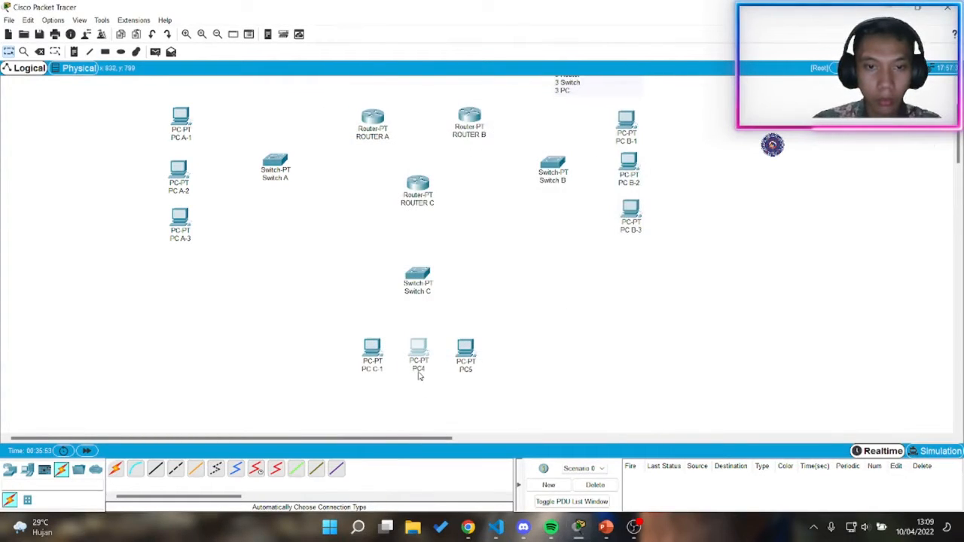
{"action": "left_click", "coordinate": [418, 372]}
{"action": "type", "text": "C-2"}
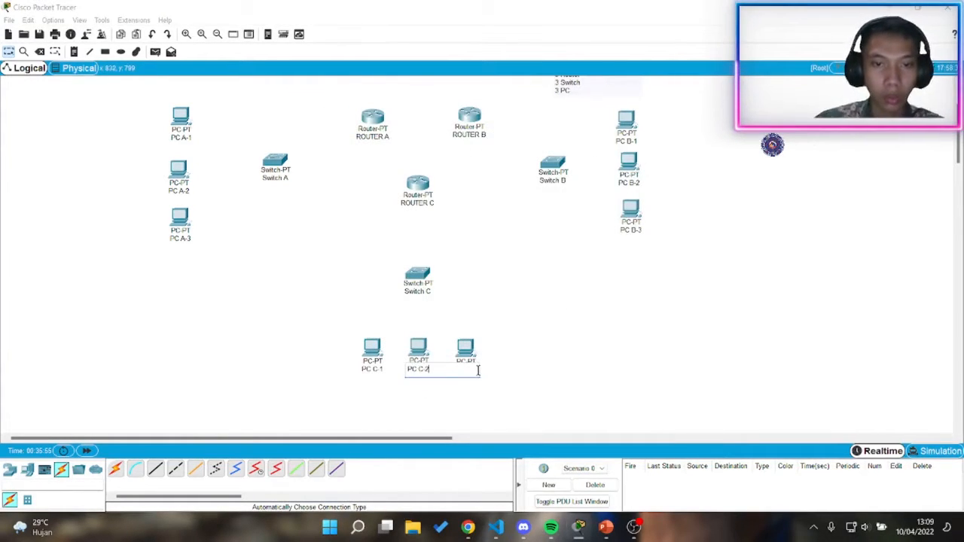
{"action": "left_click", "coordinate": [501, 377]}
{"action": "left_click", "coordinate": [462, 369]}
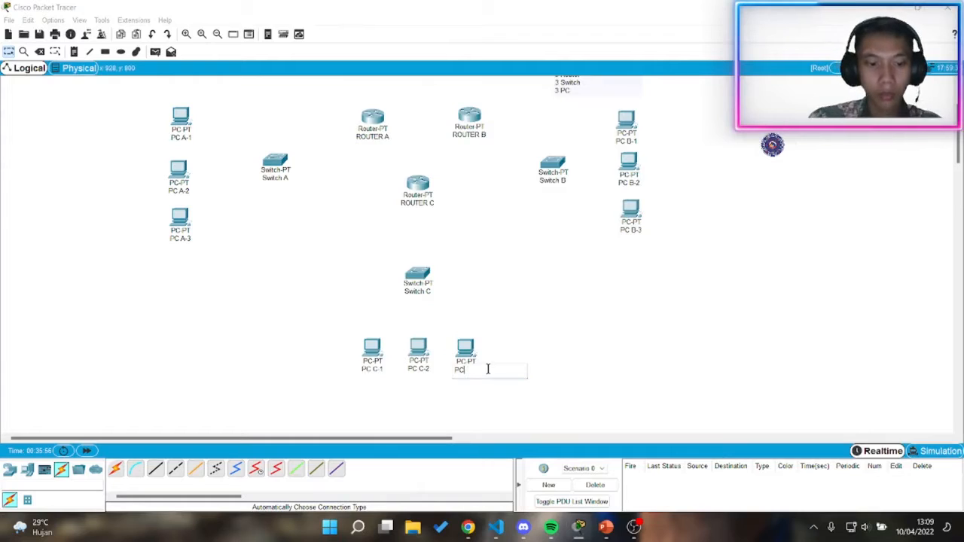
{"action": "left_click", "coordinate": [604, 347]}
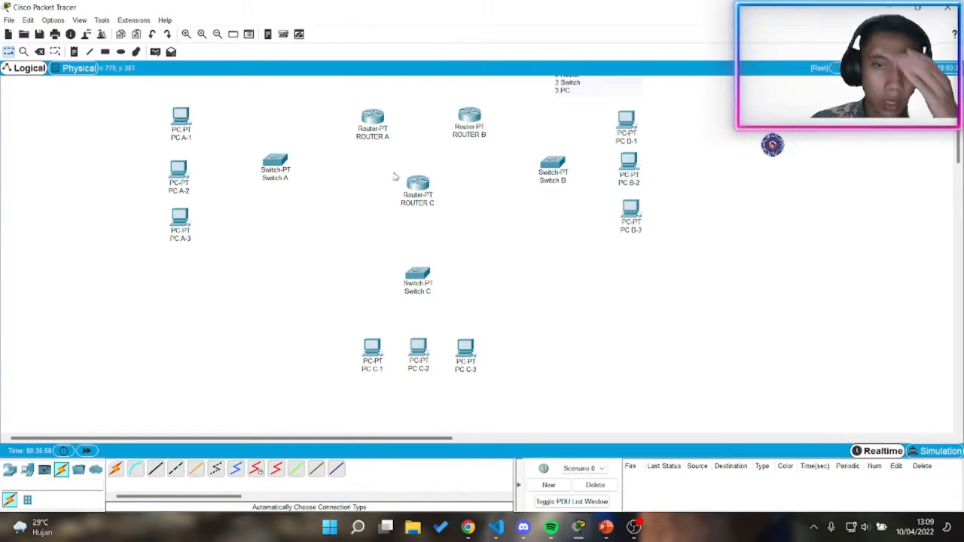
Step: Link ROUTER A to ROUTER B, ROUTER B to ROUTER C, and ROUTER C to ROUTER A with automatically chosen connections
{"action": "scroll", "coordinate": [394, 176], "scroll_direction": "up", "scroll_amount": 1}
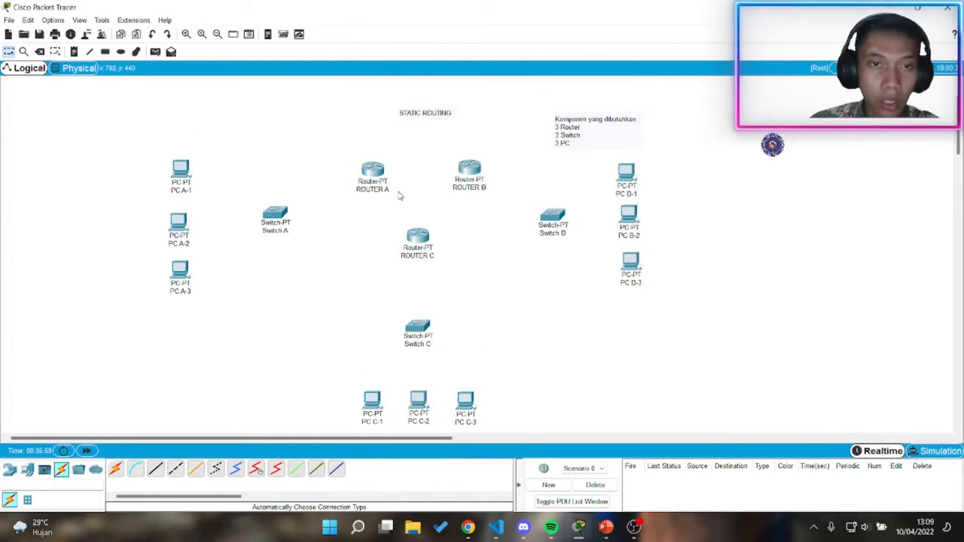
{"action": "left_click", "coordinate": [116, 470]}
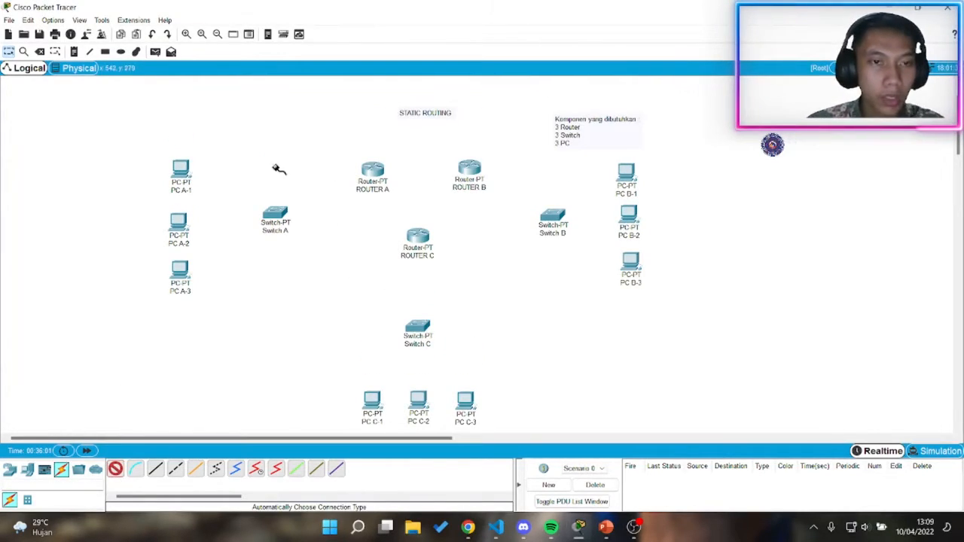
{"action": "left_click", "coordinate": [375, 170]}
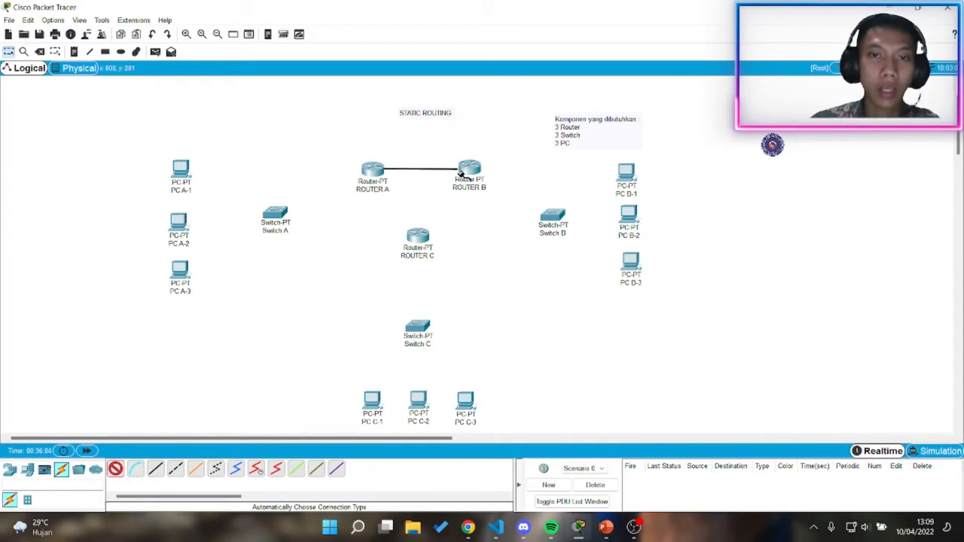
{"action": "left_click", "coordinate": [469, 166]}
{"action": "left_click", "coordinate": [116, 470]}
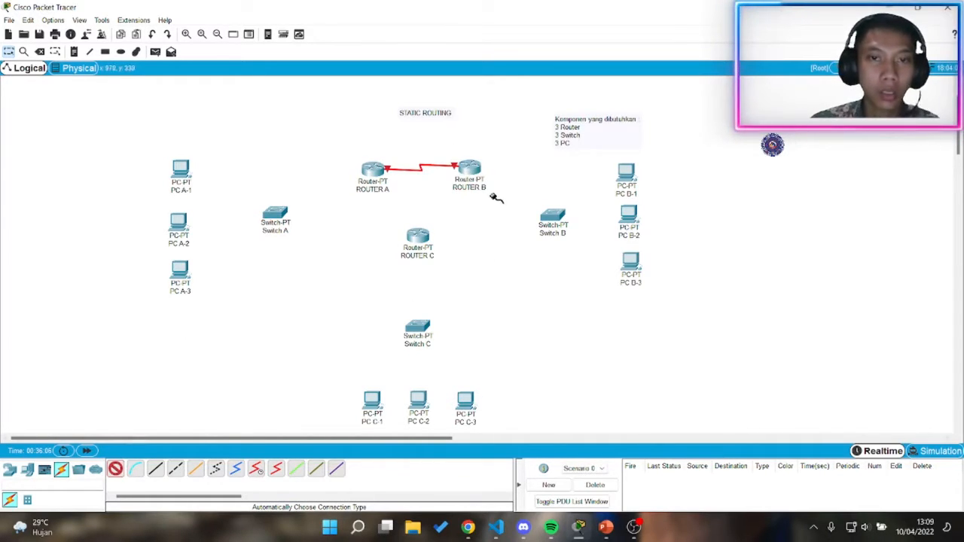
{"action": "left_click", "coordinate": [467, 168]}
{"action": "left_click", "coordinate": [418, 238]}
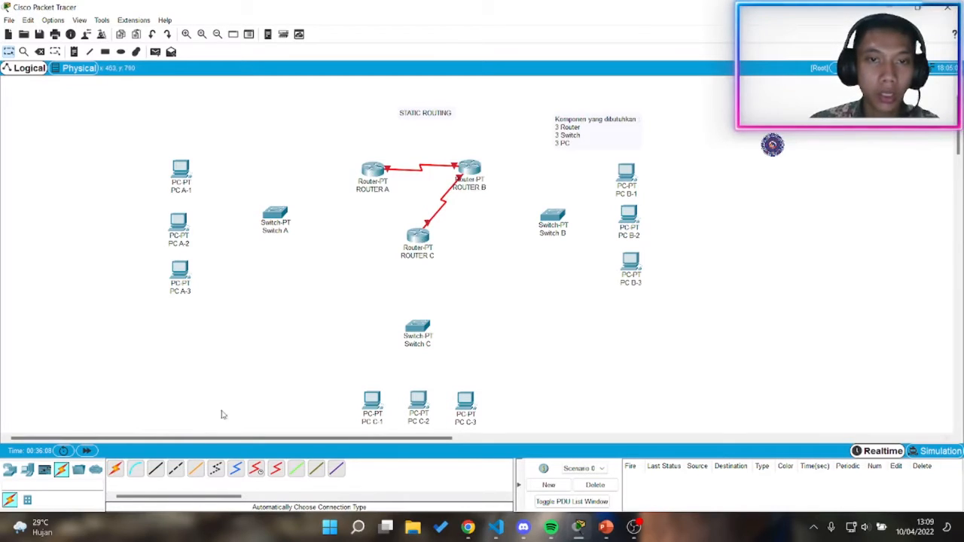
{"action": "left_click", "coordinate": [116, 470]}
{"action": "left_click", "coordinate": [419, 237]}
{"action": "left_click", "coordinate": [387, 188]}
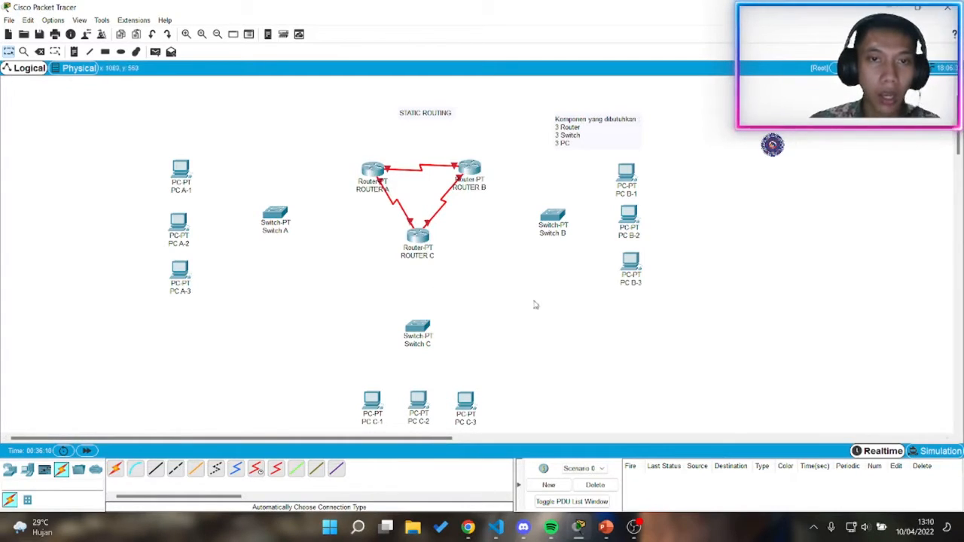
Step: Connect ROUTER A to Switch A, ROUTER B to Switch B and ROUTER C to Switch C using the automatic connection type
{"action": "left_click", "coordinate": [116, 470]}
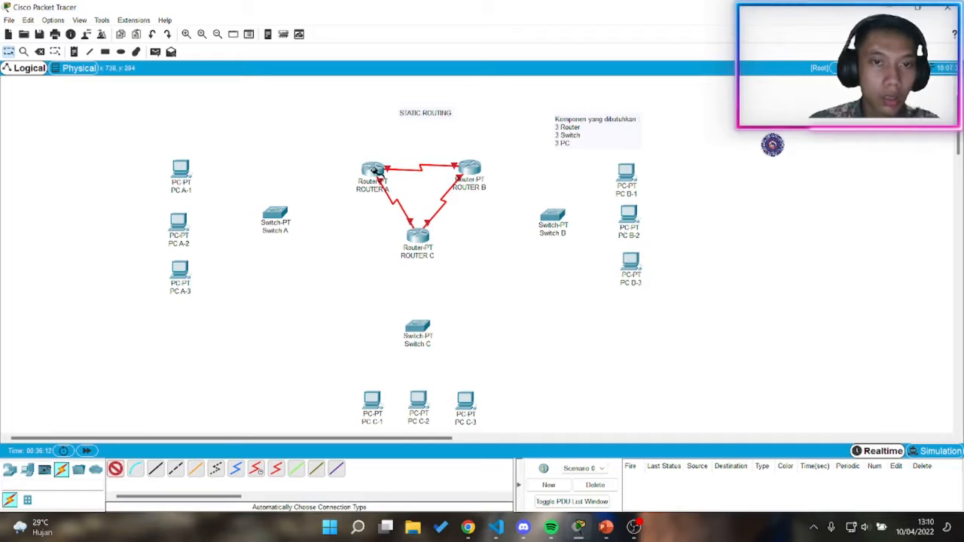
{"action": "left_click", "coordinate": [374, 170]}
{"action": "left_click", "coordinate": [274, 215]}
{"action": "left_click", "coordinate": [116, 470]}
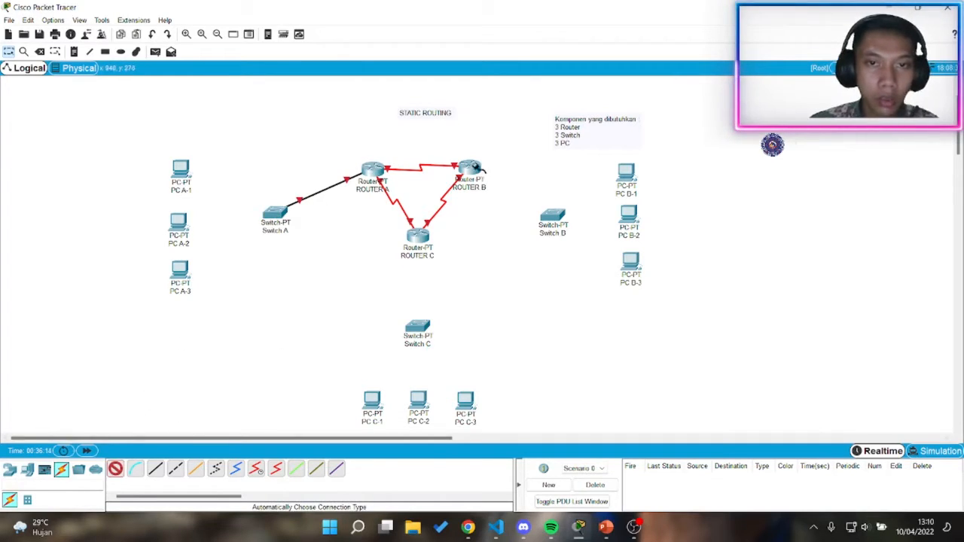
{"action": "left_click", "coordinate": [473, 167]}
{"action": "left_click", "coordinate": [552, 215]}
{"action": "left_click", "coordinate": [116, 470]}
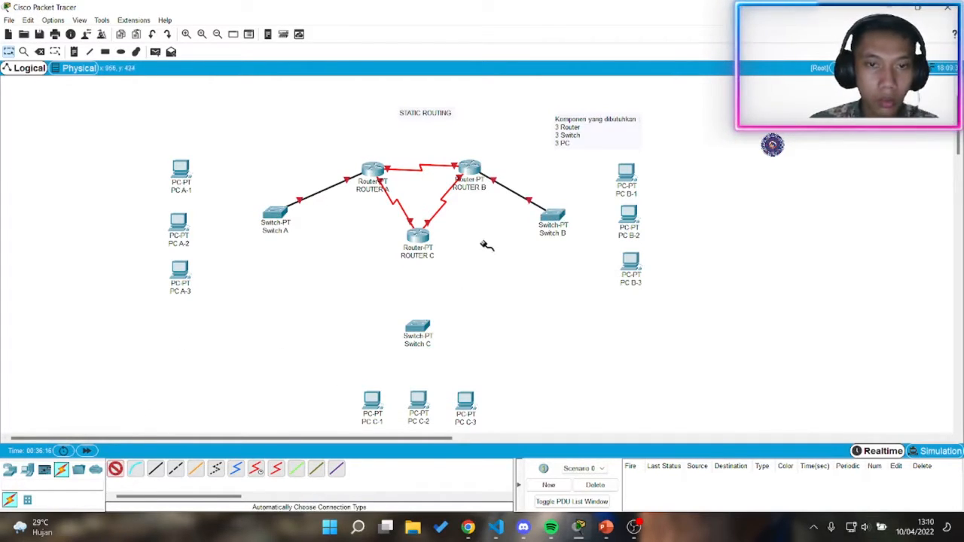
{"action": "left_click", "coordinate": [413, 237]}
{"action": "left_click", "coordinate": [418, 326]}
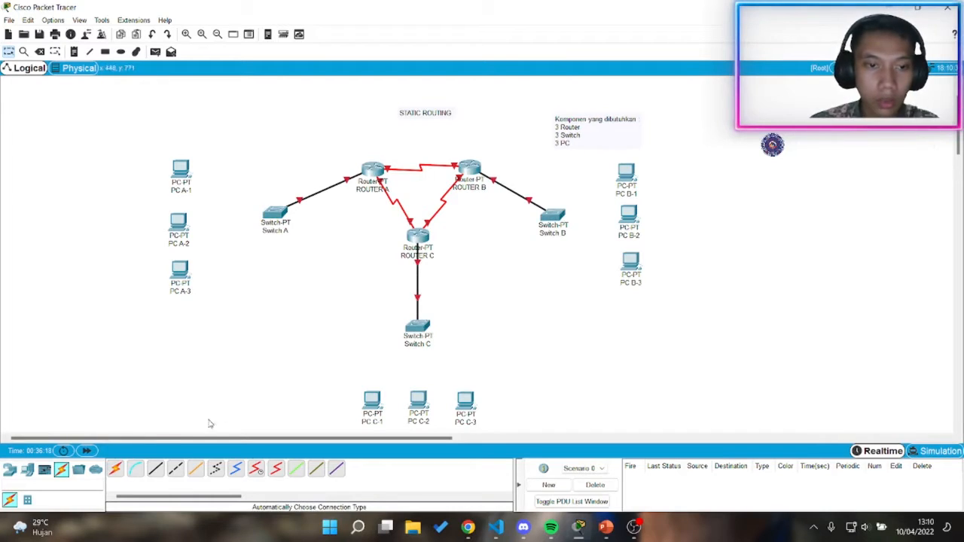
Step: Connect Switch A to PC A-1, PC A-2 and PC A-3 using the automatic connection type
{"action": "left_click", "coordinate": [115, 470]}
{"action": "left_click", "coordinate": [273, 219]}
{"action": "left_click", "coordinate": [181, 170]}
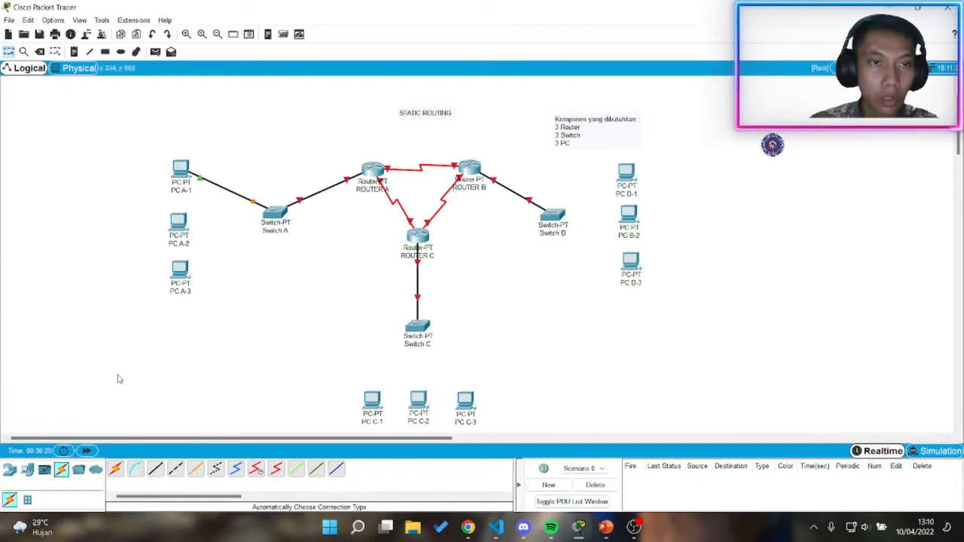
{"action": "left_click", "coordinate": [115, 470]}
{"action": "left_click", "coordinate": [276, 214]}
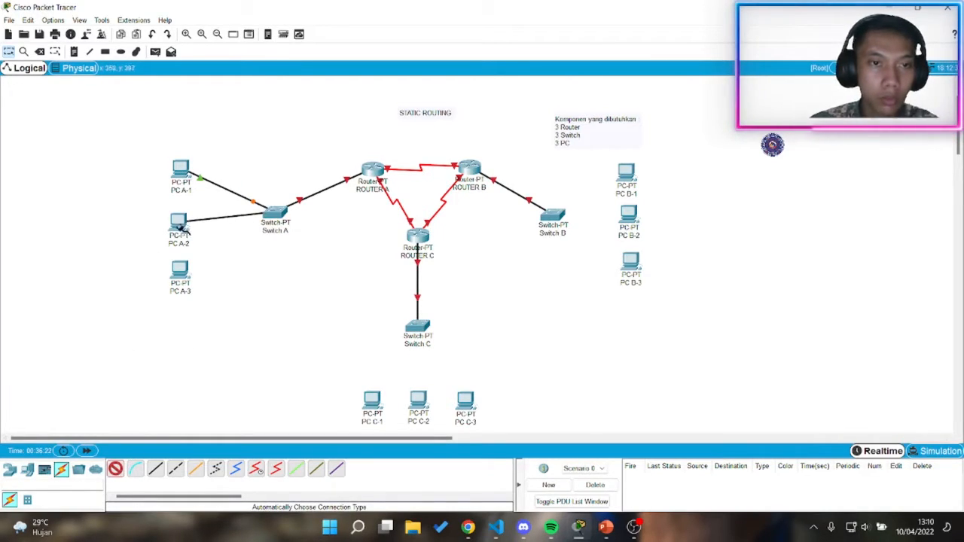
{"action": "left_click", "coordinate": [178, 222]}
{"action": "left_click", "coordinate": [114, 470]}
{"action": "left_click", "coordinate": [275, 216]}
{"action": "left_click", "coordinate": [180, 269]}
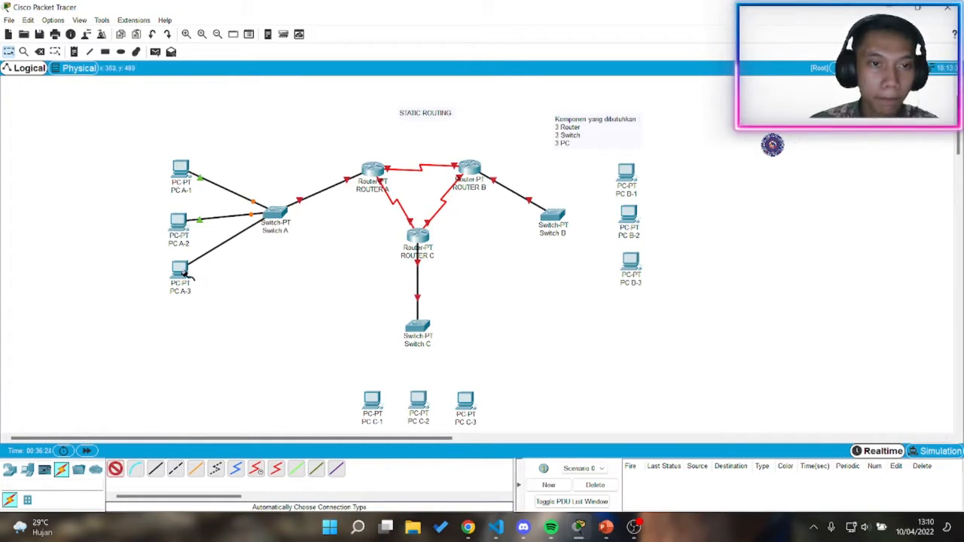
Step: Connect Switch C to PC C-1, PC C-2 and PC C-3 using the automatic connection type
{"action": "left_click", "coordinate": [115, 470]}
{"action": "left_click", "coordinate": [416, 330]}
{"action": "left_click", "coordinate": [372, 399]}
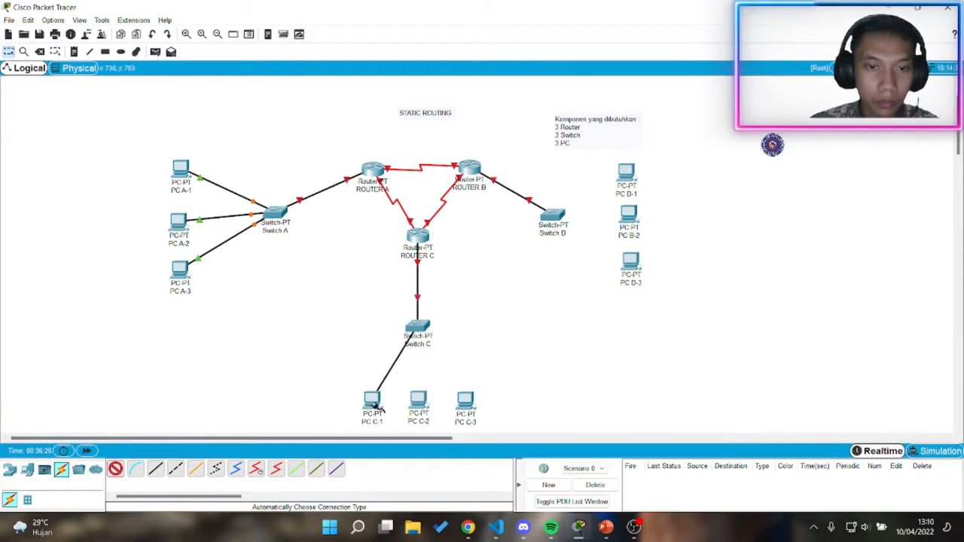
{"action": "left_click", "coordinate": [115, 469]}
{"action": "left_click", "coordinate": [421, 333]}
{"action": "left_click", "coordinate": [418, 400]}
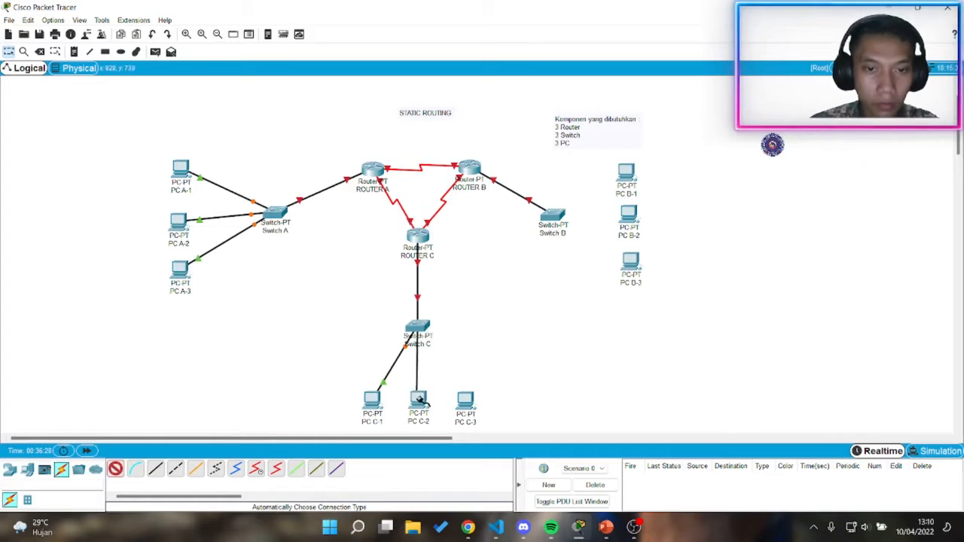
{"action": "left_click", "coordinate": [114, 470]}
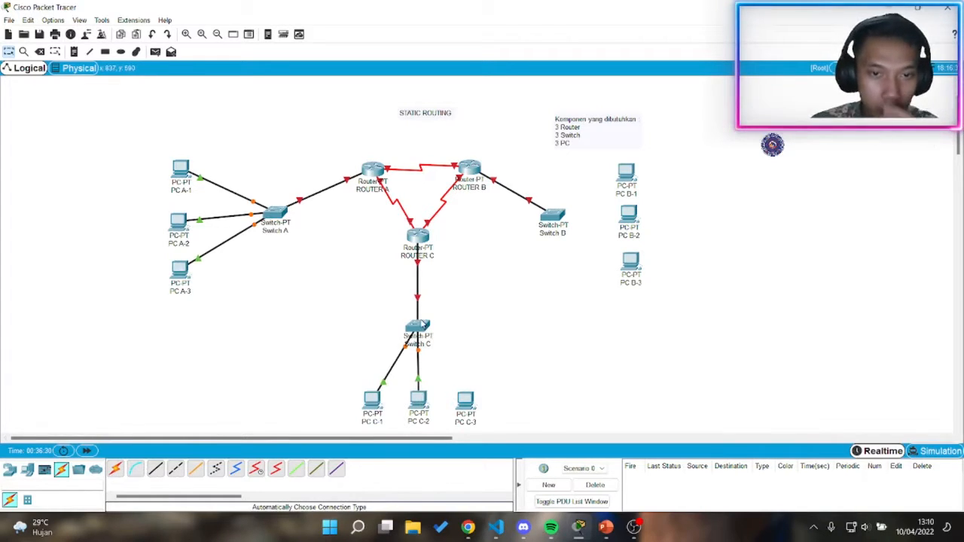
{"action": "left_click", "coordinate": [420, 330]}
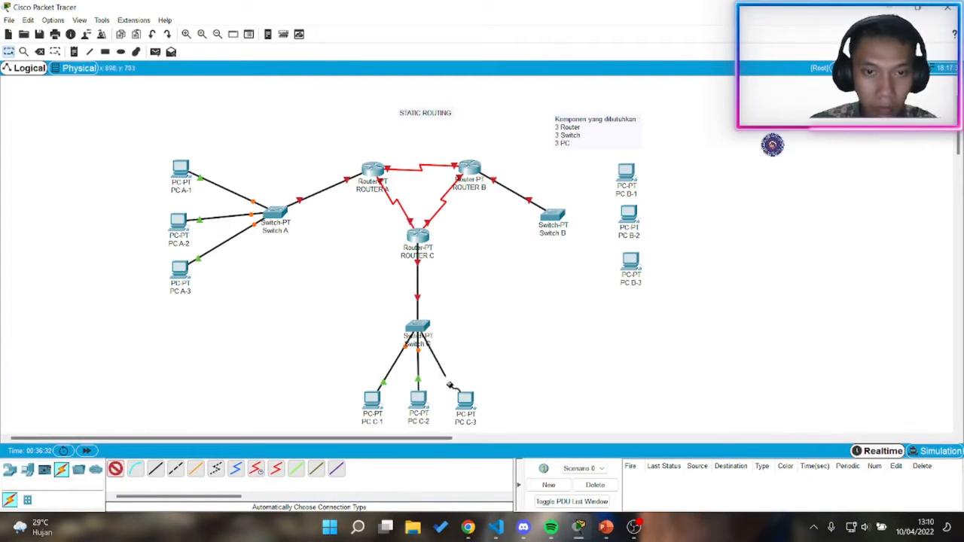
{"action": "left_click", "coordinate": [464, 399]}
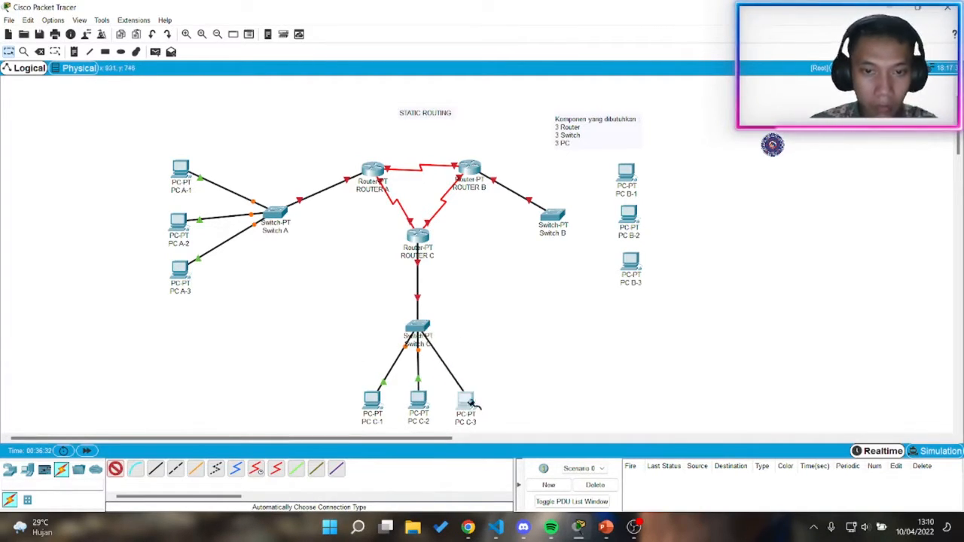
Step: Connect Switch B to PC B-3, PC B-2 and PC B-1 using the automatic connection type
{"action": "left_click", "coordinate": [555, 226]}
{"action": "left_click", "coordinate": [629, 262]}
{"action": "left_click", "coordinate": [115, 468]}
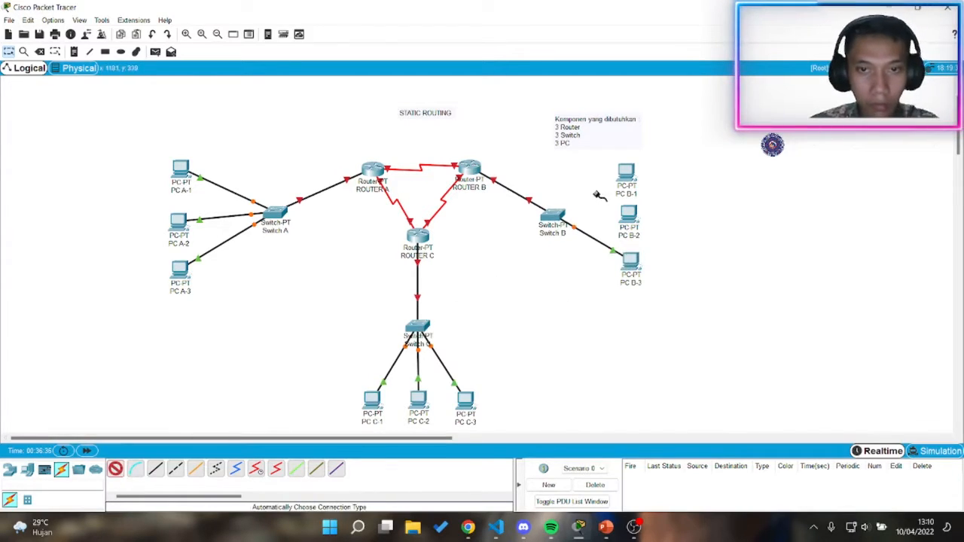
{"action": "left_click", "coordinate": [566, 217]}
{"action": "left_click", "coordinate": [628, 216]}
{"action": "left_click", "coordinate": [115, 468]}
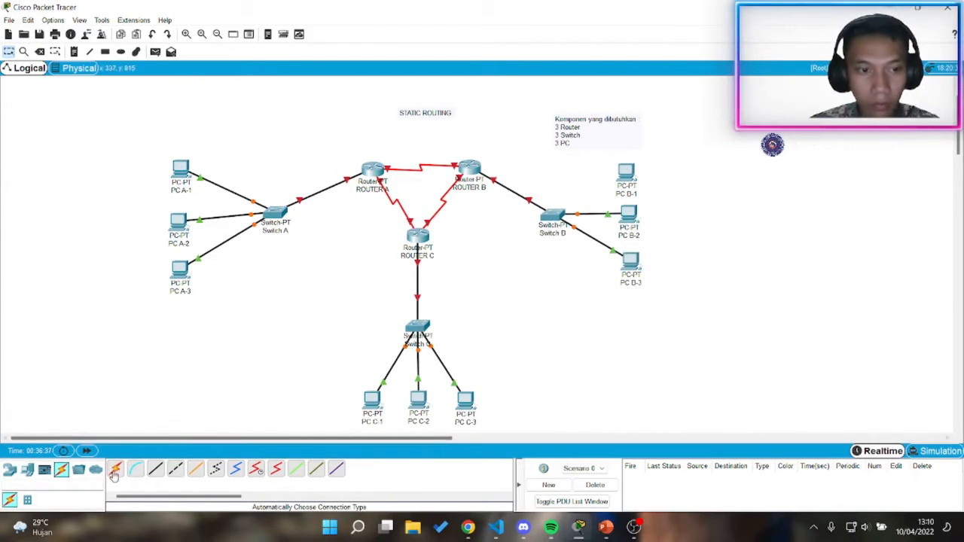
{"action": "left_click", "coordinate": [566, 211]}
{"action": "left_click", "coordinate": [626, 172]}
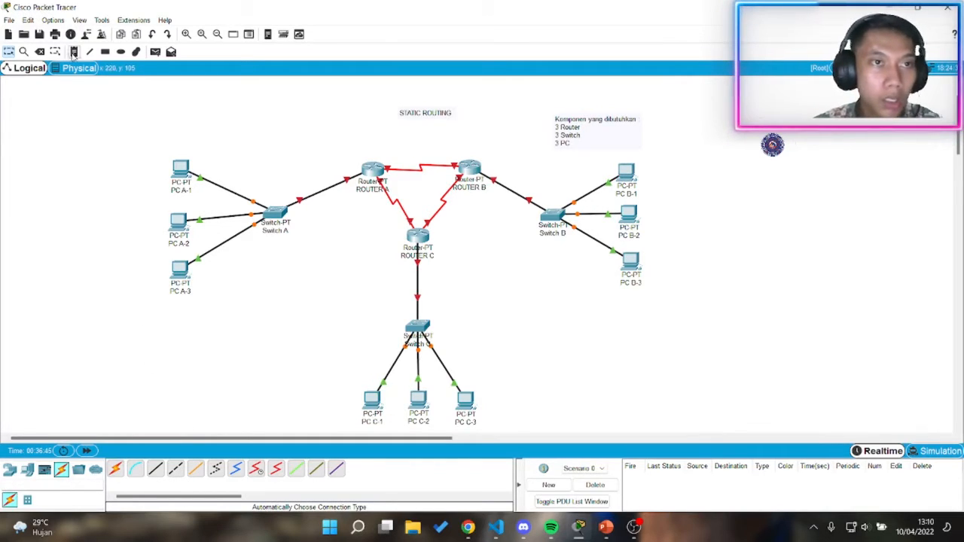
Step: Place a text note reading IP 192.168.10.0 above the link between ROUTER A and ROUTER B
{"action": "left_click", "coordinate": [395, 143]}
{"action": "key", "text": "Caps_Lock"}
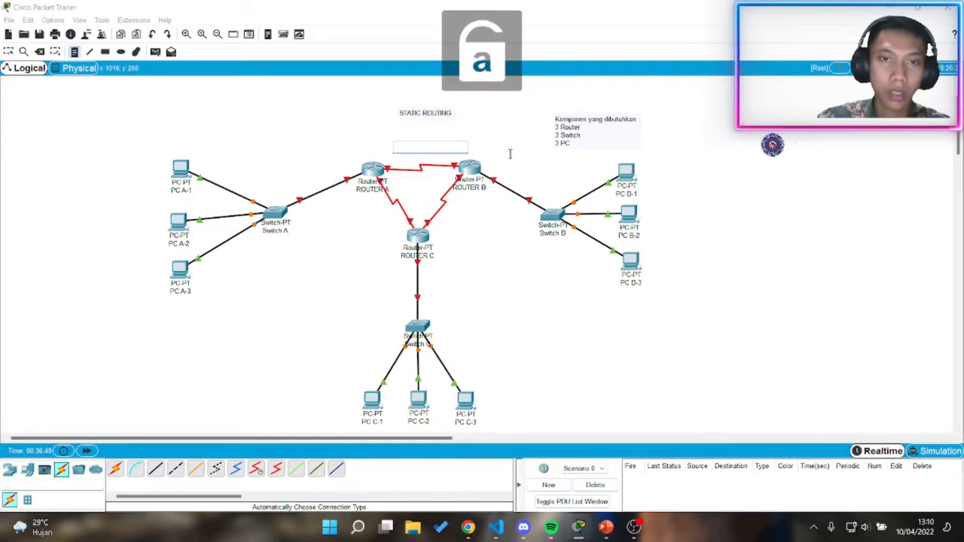
{"action": "type", "text": "ip"}
{"action": "key", "text": "Caps_Lock"}
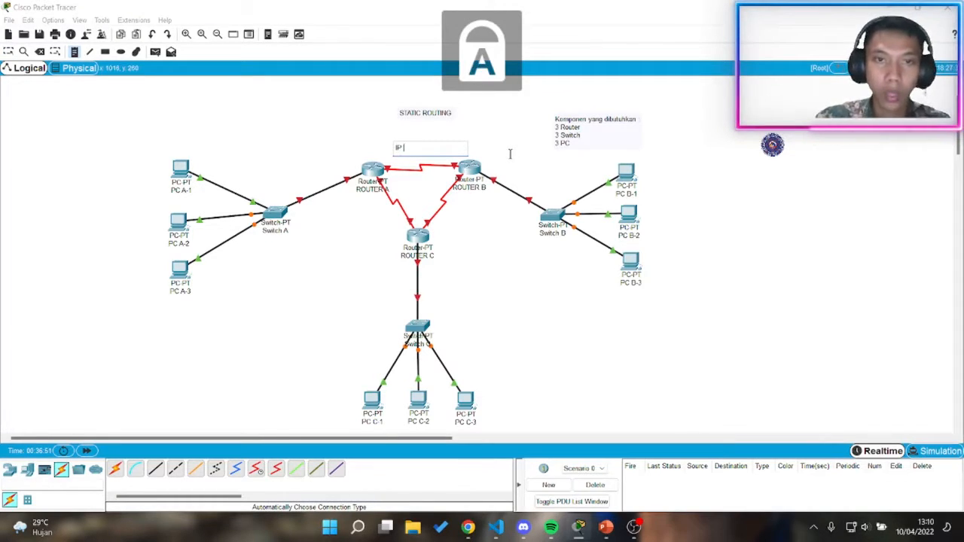
{"action": "type", "text": "1"}
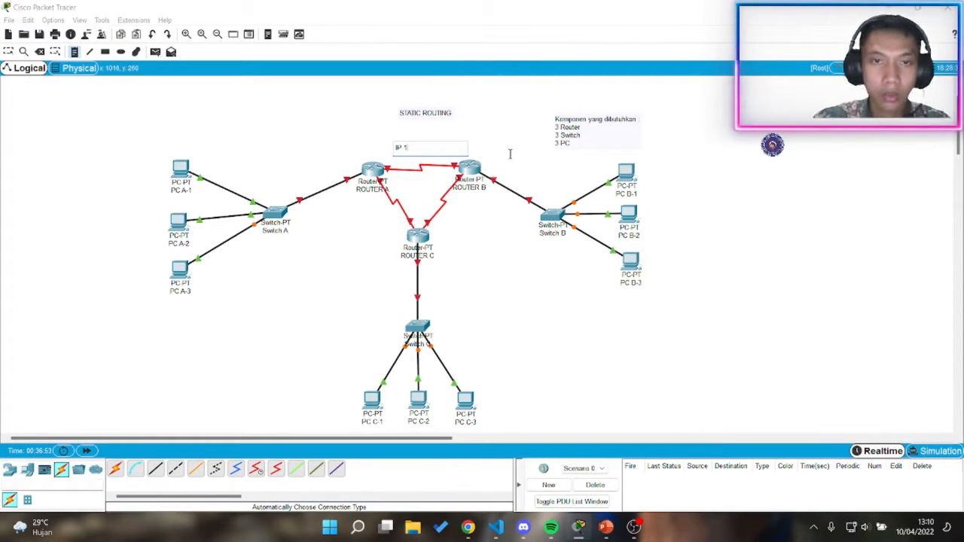
{"action": "key", "text": "BackSpace"}
{"action": "key", "text": "BackSpace"}
{"action": "key", "text": "BackSpace"}
{"action": "key", "text": "BackSpace"}
{"action": "type", "text": "168.10.0"}
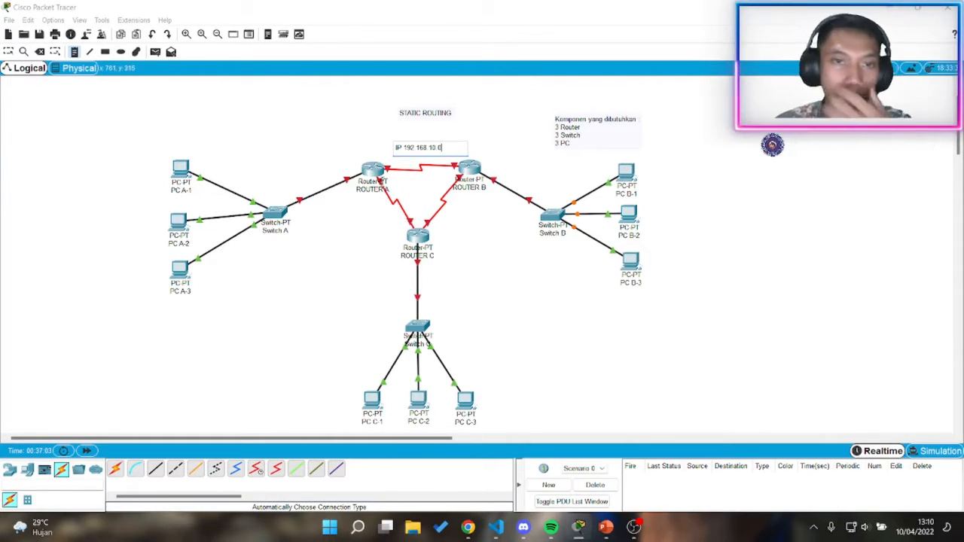
Step: Add the notes 192.168.11.0 beside the ROUTER B to ROUTER C link and 192.168.12.0 beside the ROUTER A to ROUTER C link
{"action": "left_click", "coordinate": [458, 231]}
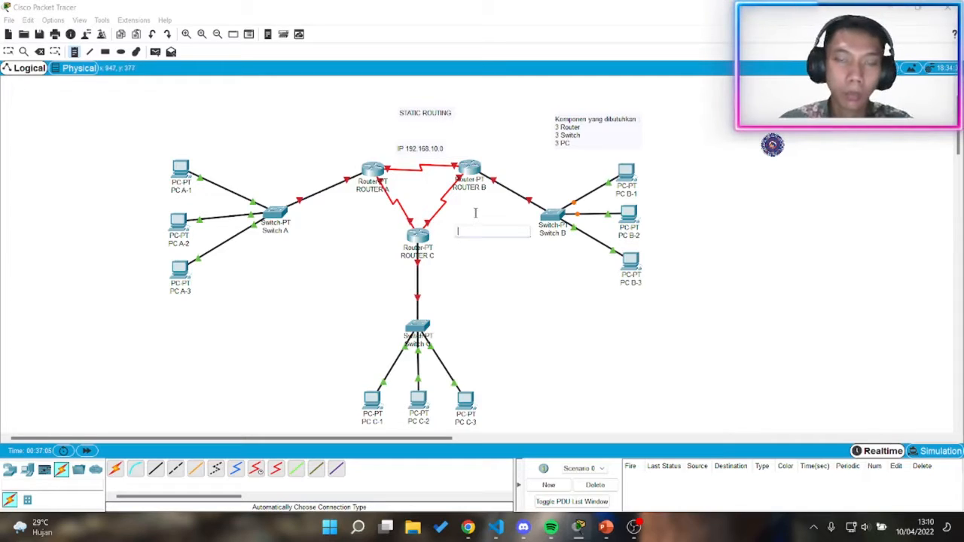
{"action": "type", "text": "192"}
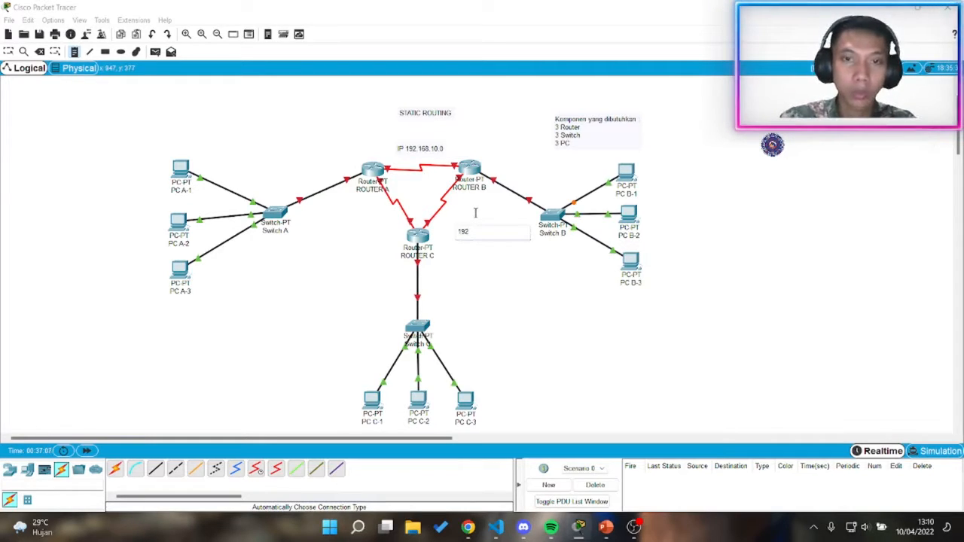
{"action": "type", "text": ".168.11"}
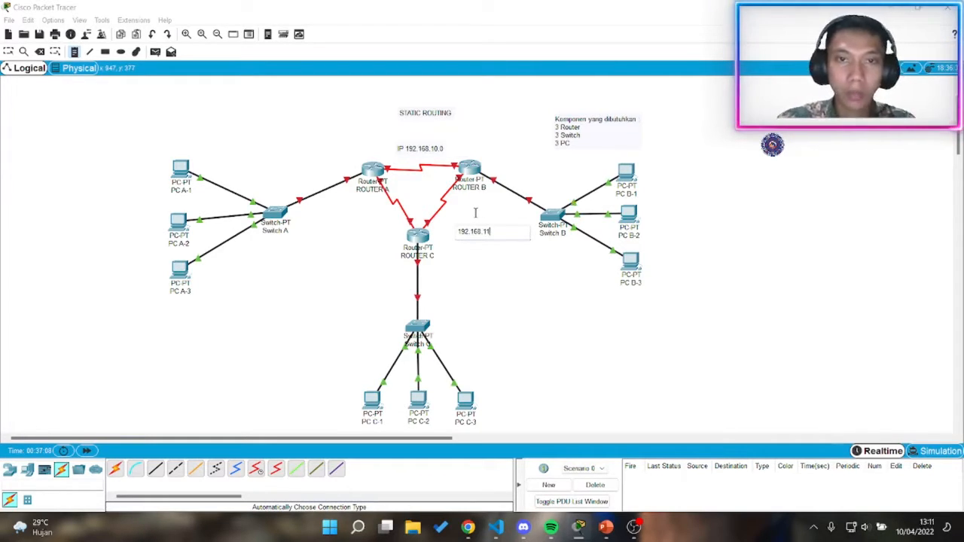
{"action": "type", "text": ".0"}
{"action": "left_click", "coordinate": [382, 211]}
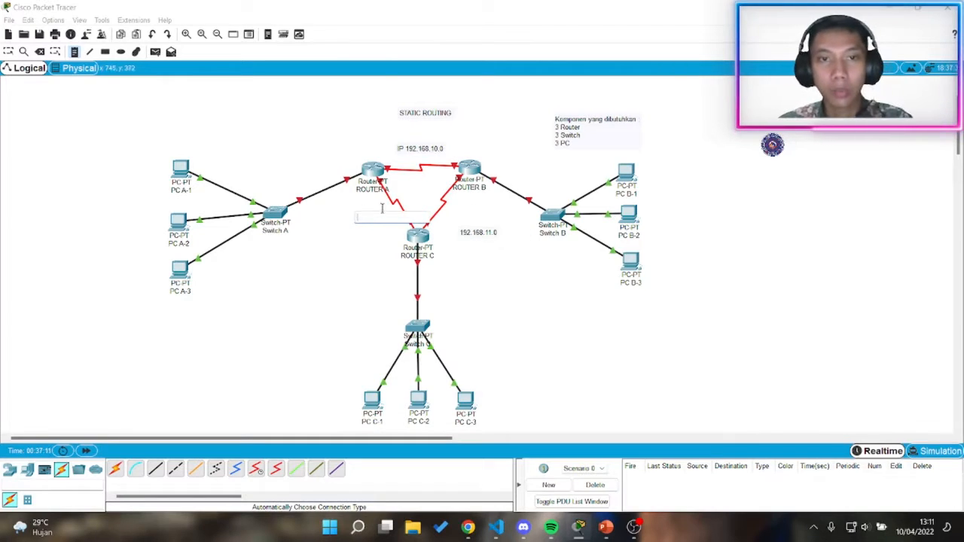
{"action": "type", "text": "1"}
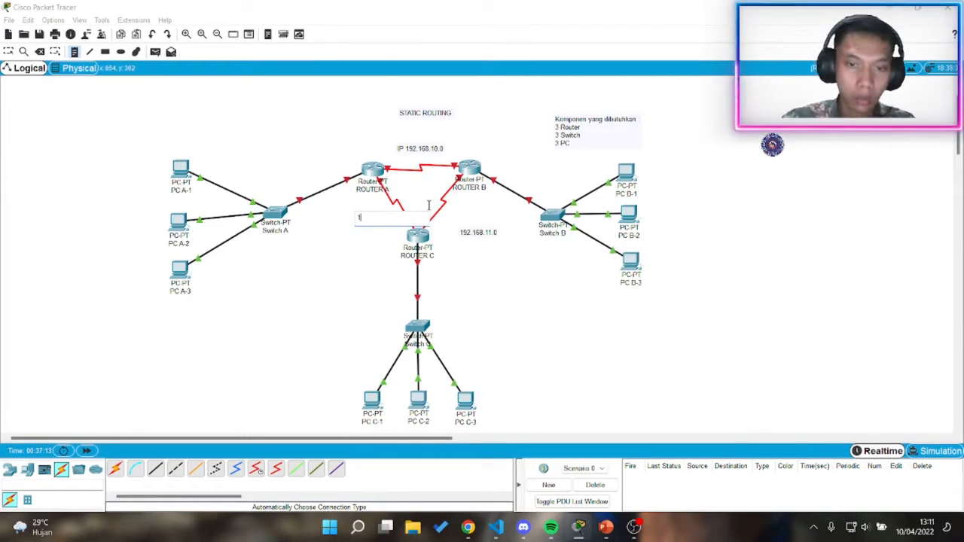
{"action": "type", "text": "92.168.12.0"}
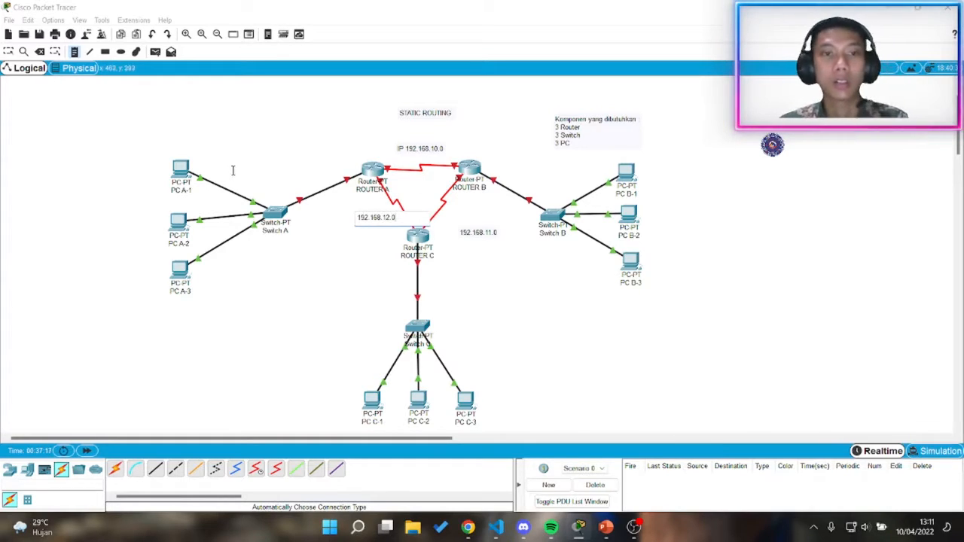
Step: Place a text note with the heading BLOCK A above the link between Switch A and ROUTER A
{"action": "left_click", "coordinate": [268, 176]}
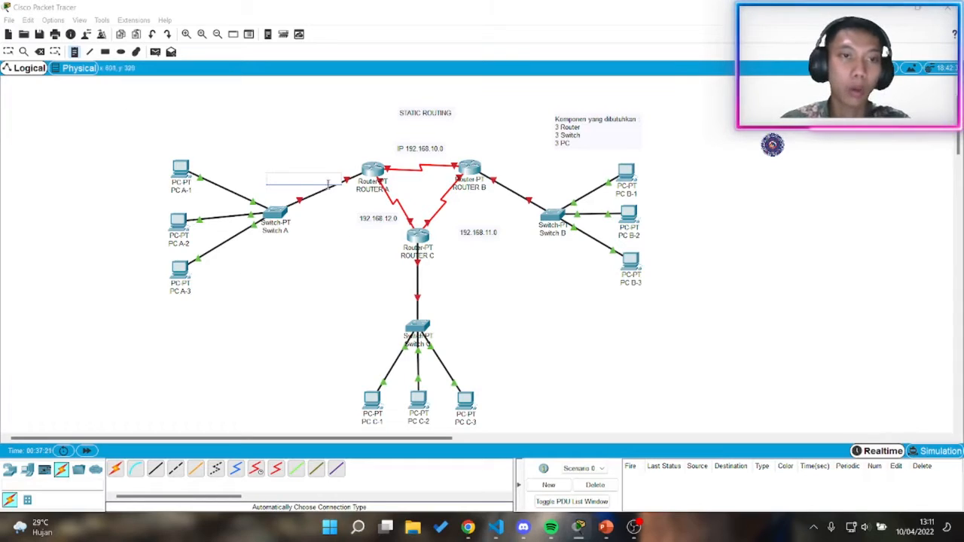
{"action": "type", "text": "192"}
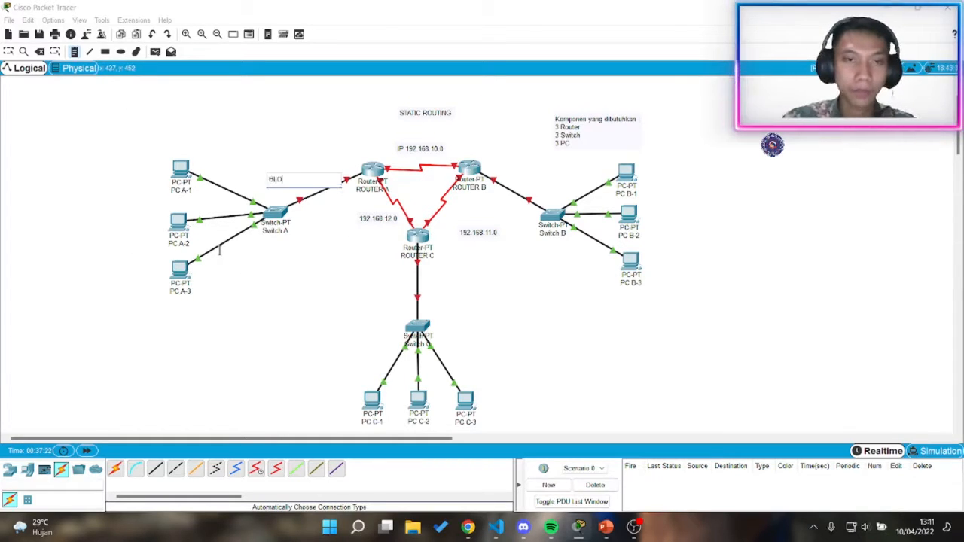
{"action": "key", "text": "BackSpace"}
{"action": "key", "text": "BackSpace"}
{"action": "key", "text": "BackSpace"}
{"action": "type", "text": "192.168"}
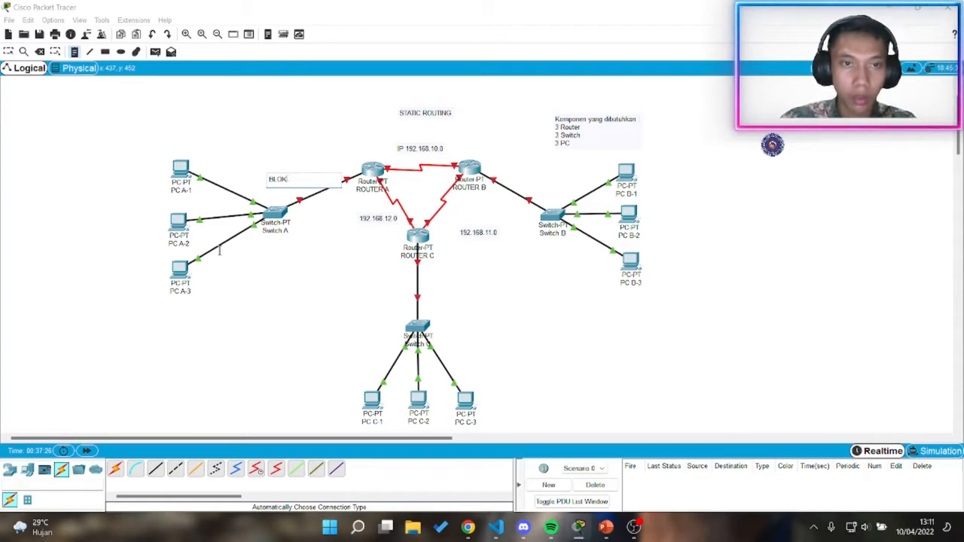
{"action": "key", "text": "BackSpace"}
{"action": "key", "text": "BackSpace"}
{"action": "type", "text": "CK A"}
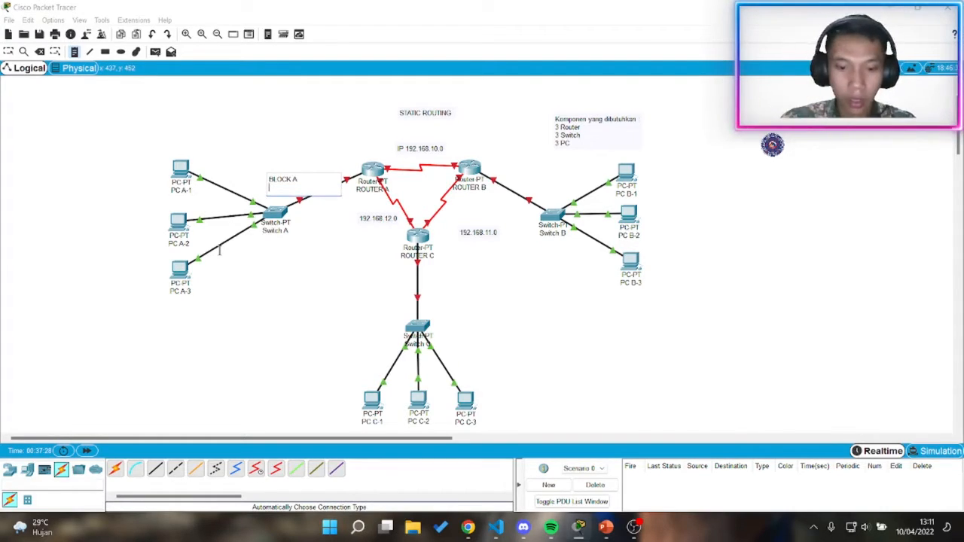
Step: Add a second line reading IP 10.10.10 to the BLOCK A note
{"action": "type", "text": "IP 192"}
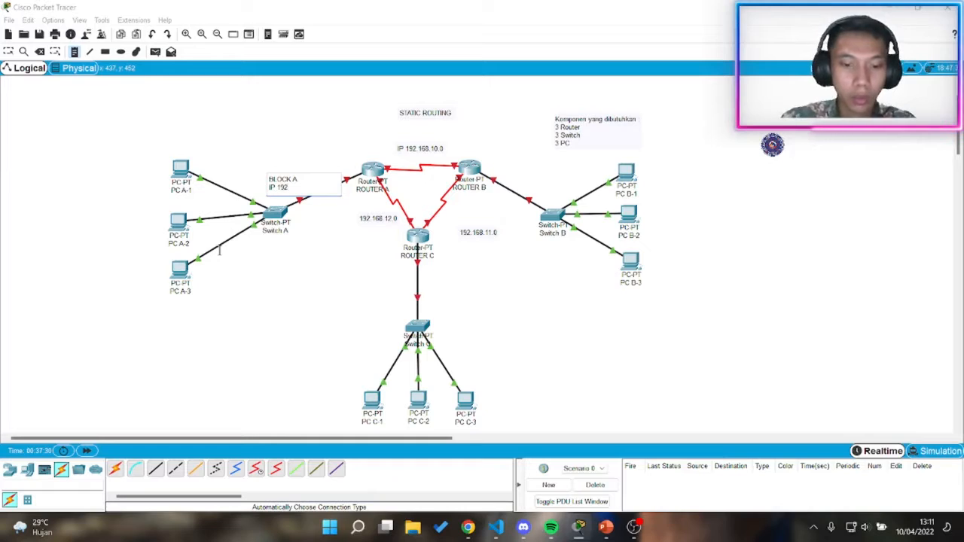
{"action": "type", "text": ".168"}
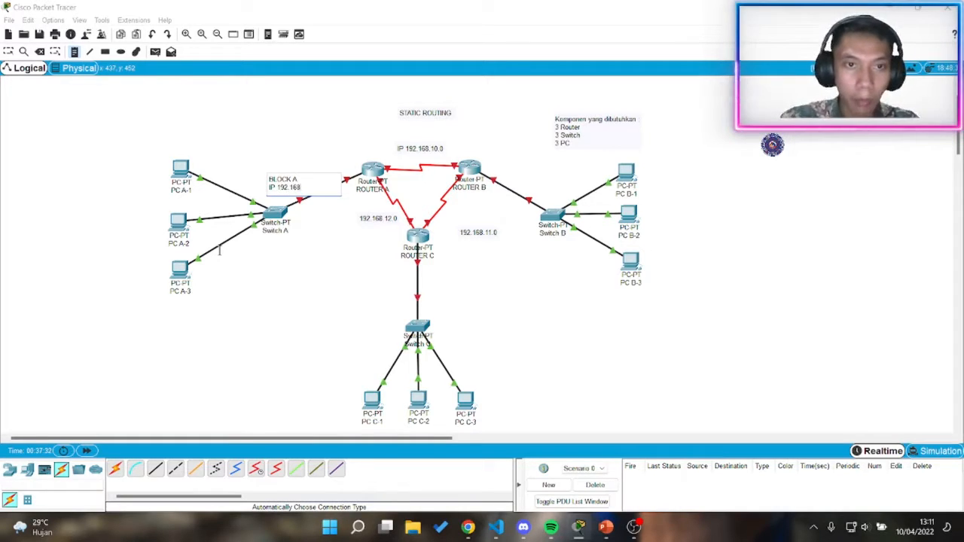
{"action": "key", "text": "BackSpace"}
{"action": "key", "text": "BackSpace"}
{"action": "key", "text": "BackSpace"}
{"action": "key", "text": "BackSpace"}
{"action": "key", "text": "BackSpace"}
{"action": "key", "text": "BackSpace"}
{"action": "type", "text": "0."}
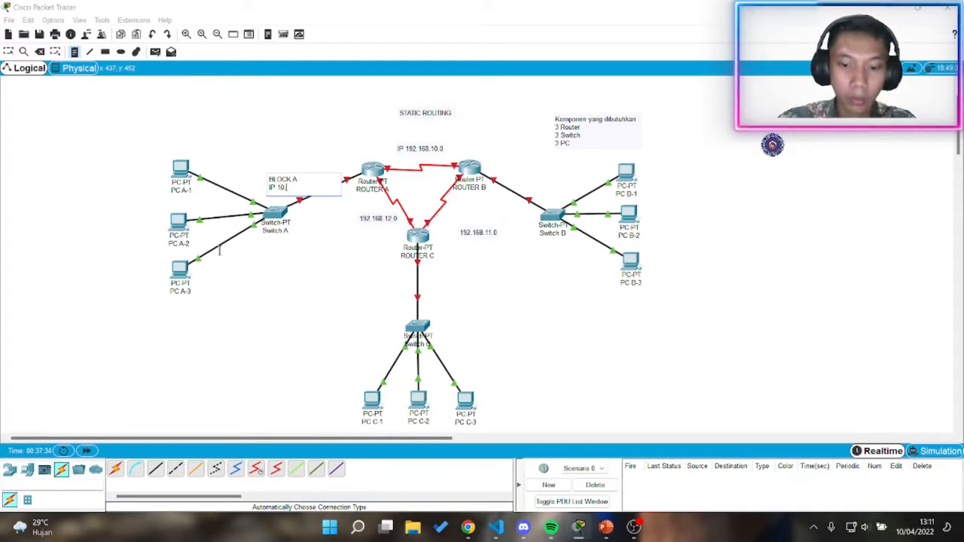
{"action": "type", "text": "10."}
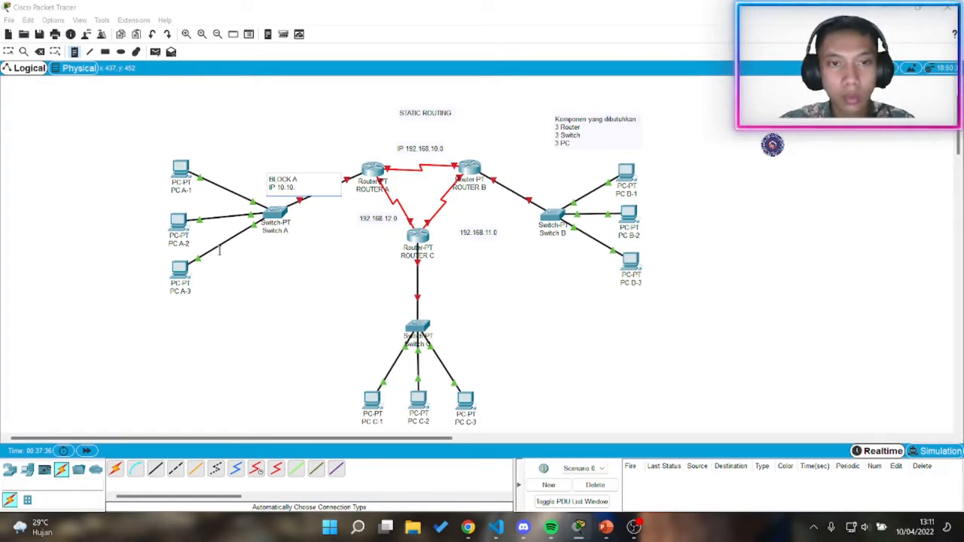
{"action": "key", "text": "BackSpace"}
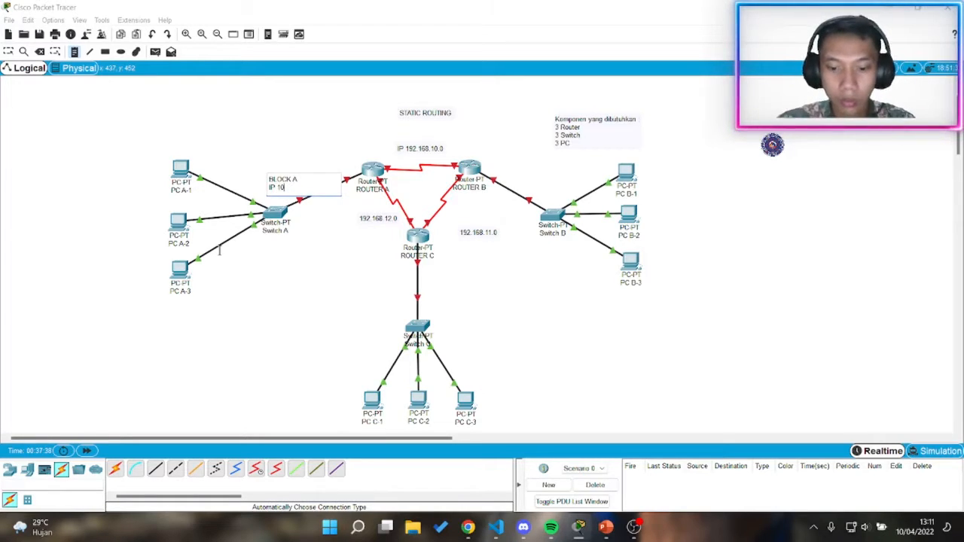
{"action": "type", "text": "."}
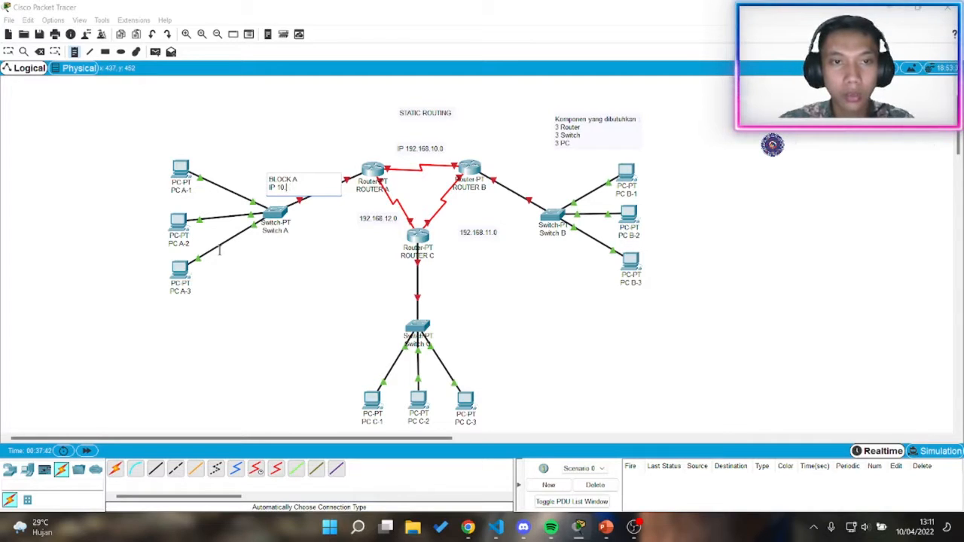
{"action": "type", "text": "12.120"}
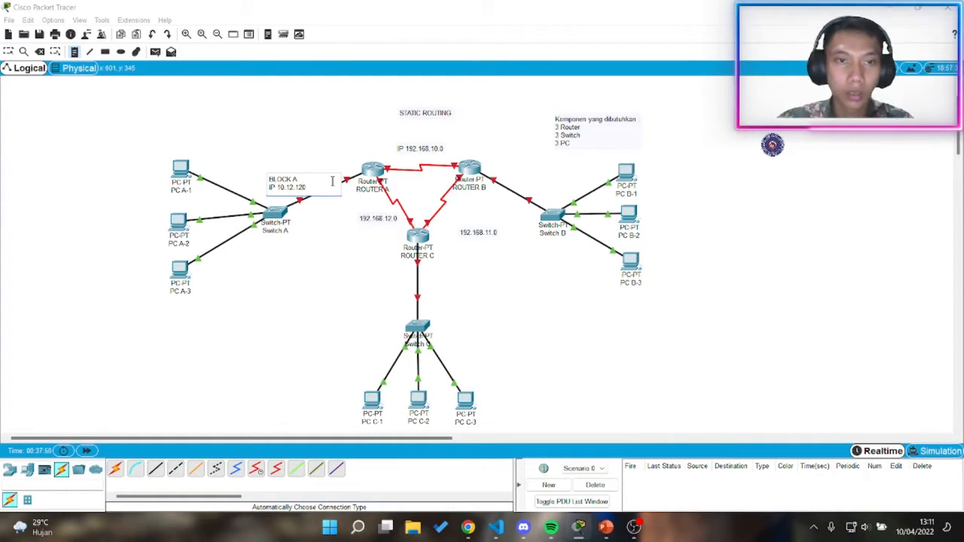
{"action": "type", "text": ".10"}
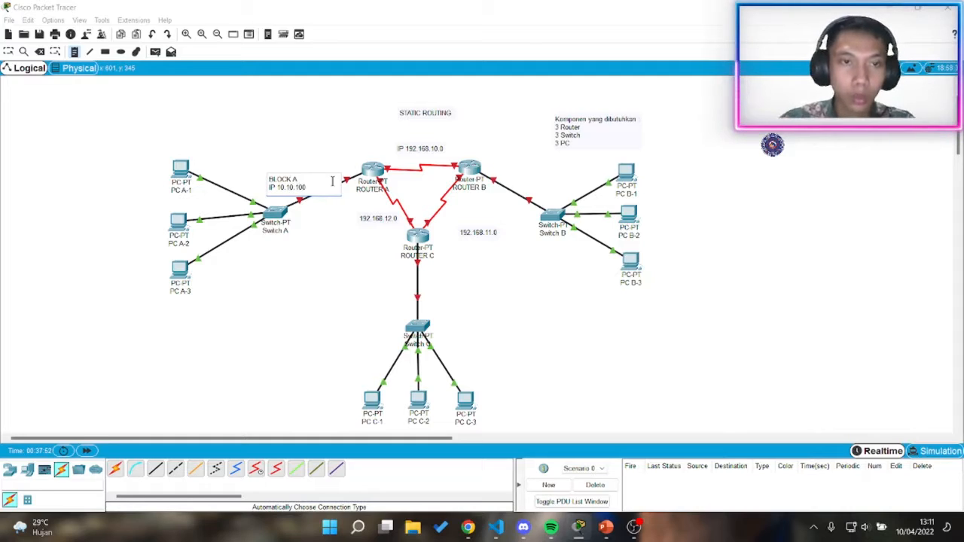
Step: Place a text note below PC C-1 and PC C-2 with the heading BLOCK C and a second line reading IP 11.11.11.0
{"action": "scroll", "coordinate": [534, 265], "scroll_direction": "down", "scroll_amount": 3}
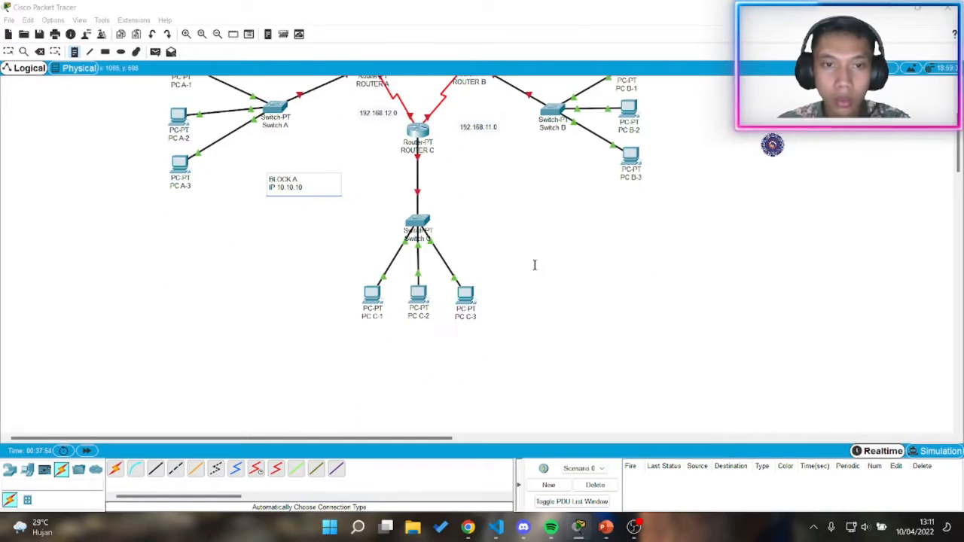
{"action": "left_click", "coordinate": [367, 330]}
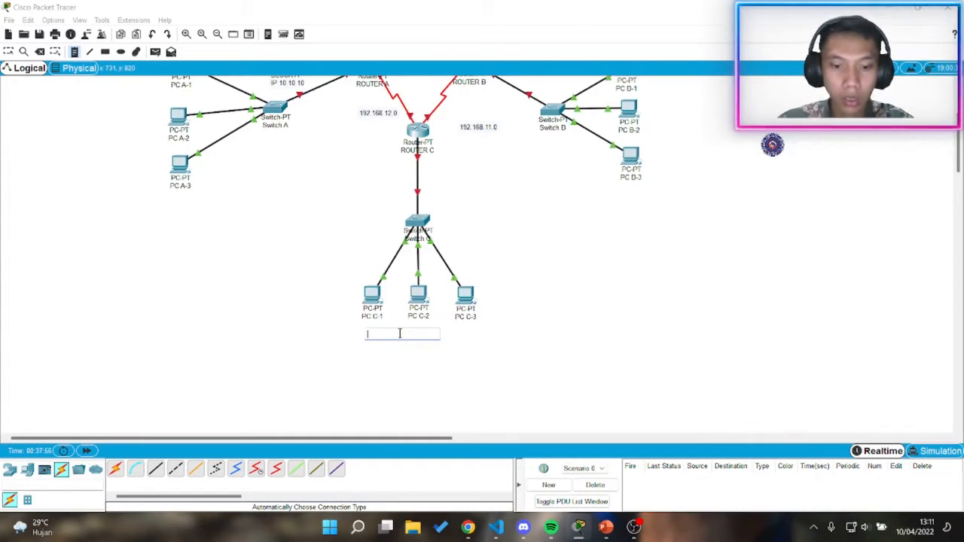
{"action": "type", "text": "IP"}
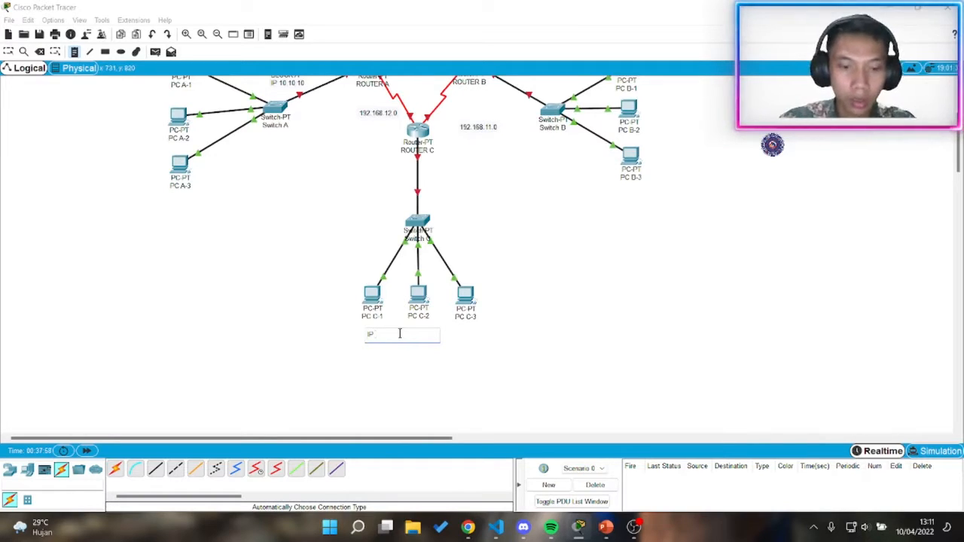
{"action": "key", "text": "BackSpace"}
{"action": "key", "text": "BackSpace"}
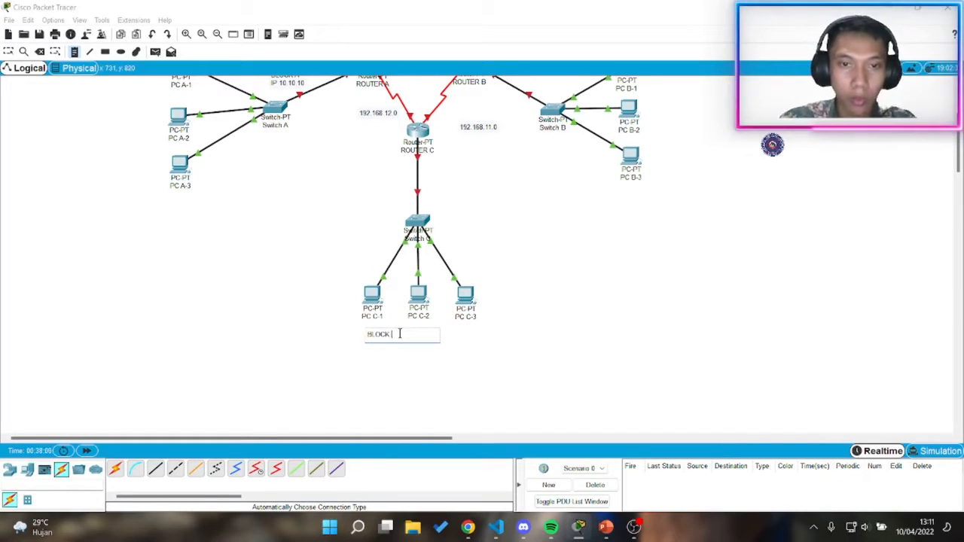
{"action": "type", "text": "BLOCK C"}
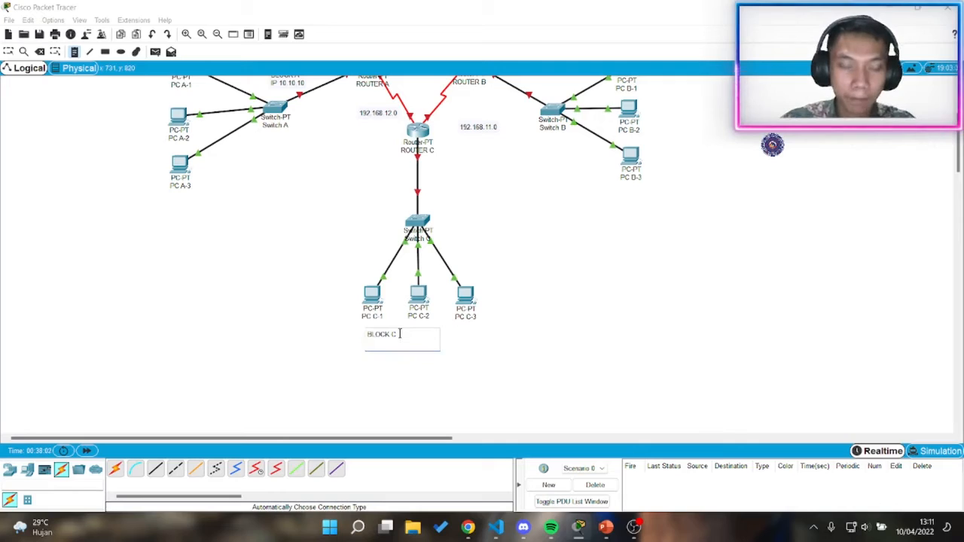
{"action": "key", "text": "Return"}
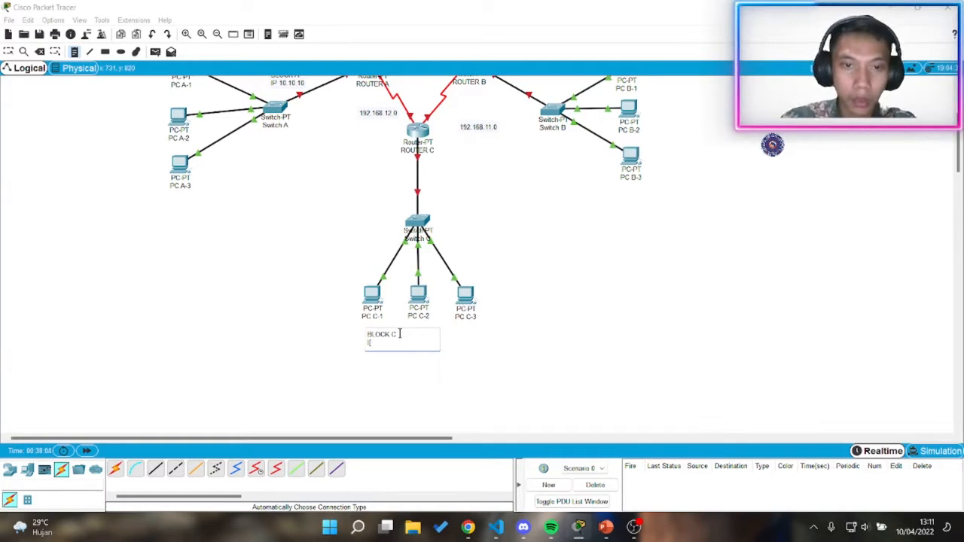
{"action": "type", "text": "IP 11.11"}
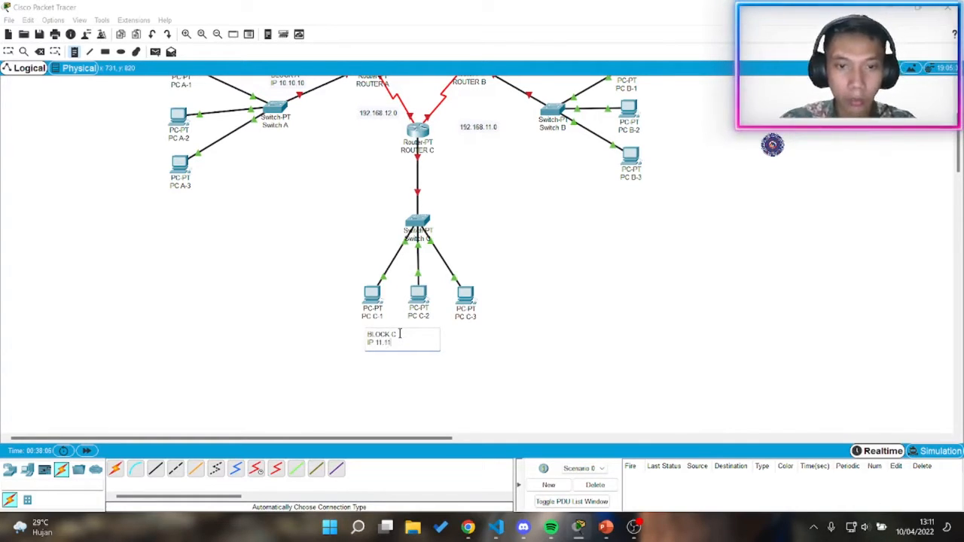
{"action": "type", "text": ".11.0"}
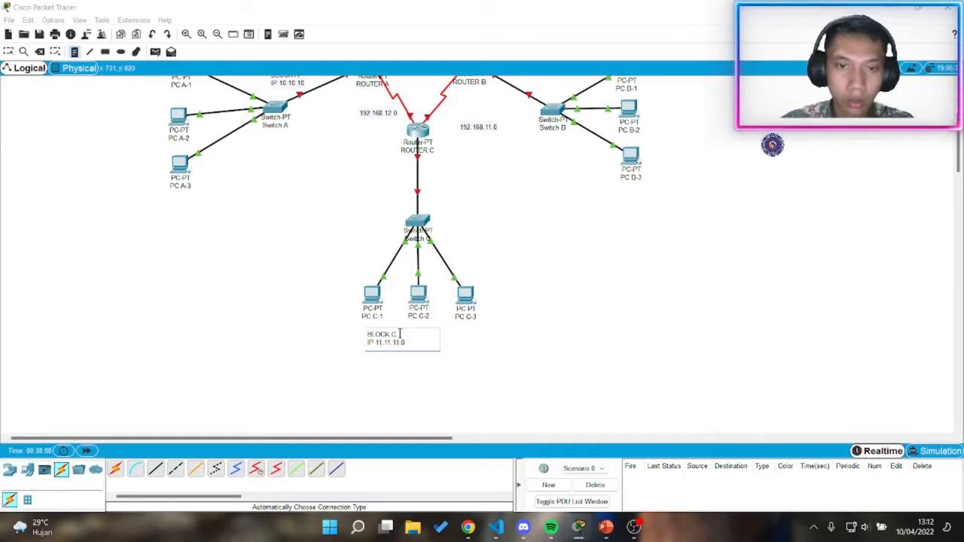
Step: Place a note reading BLOCK B with IP 12.12.12.0 on its second line above the link between ROUTER B and Switch B
{"action": "scroll", "coordinate": [658, 160], "scroll_direction": "up", "scroll_amount": 4}
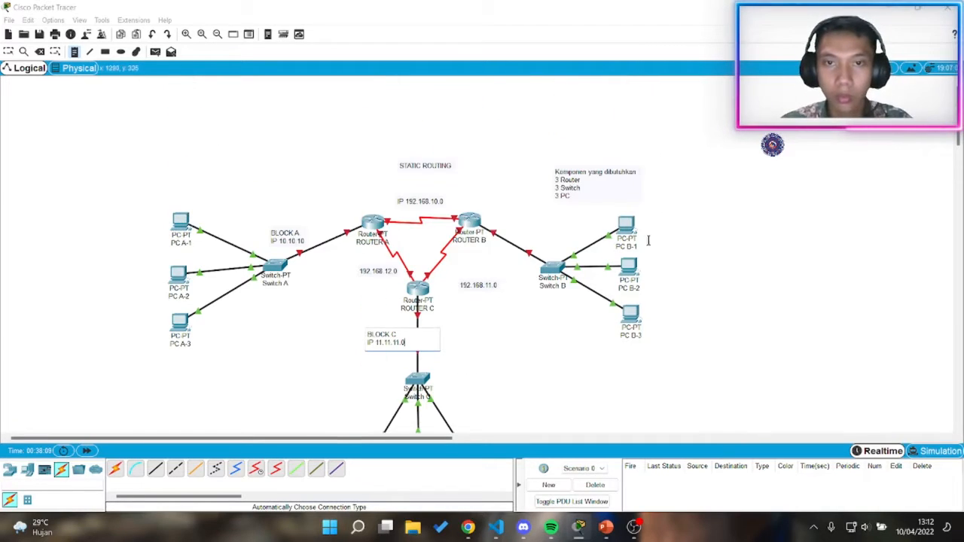
{"action": "left_click", "coordinate": [676, 286]}
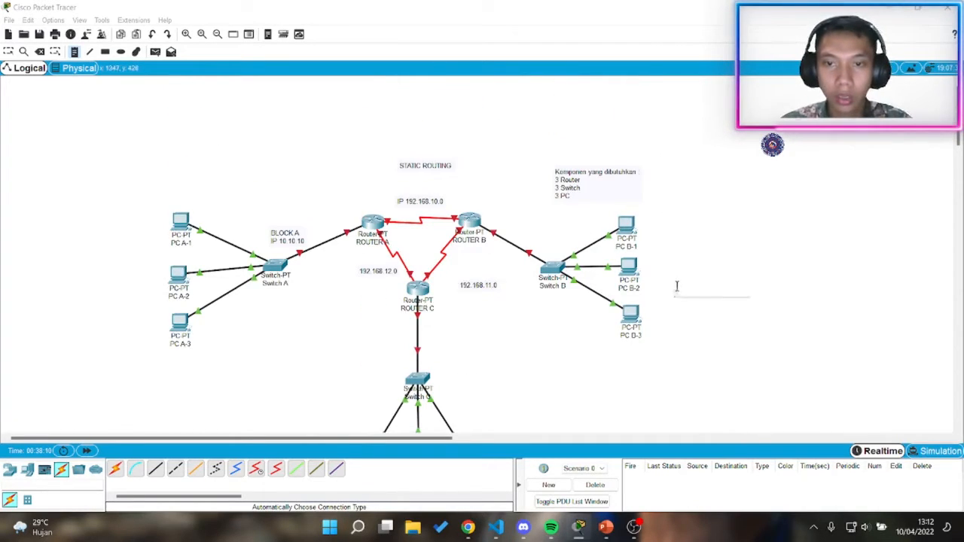
{"action": "left_click", "coordinate": [536, 228]}
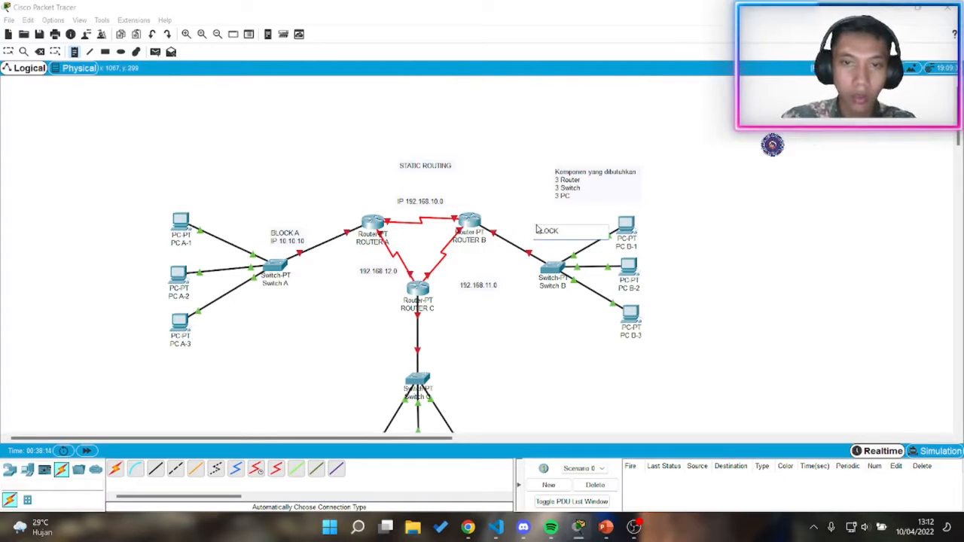
{"action": "type", "text": "BLOCK B"}
{"action": "key", "text": "Return"}
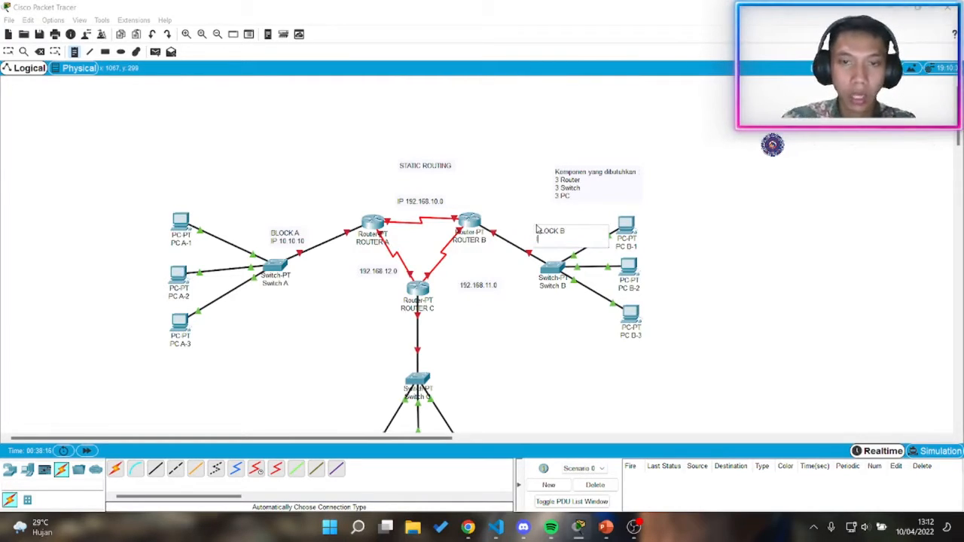
{"action": "type", "text": "IP 12.12.12"}
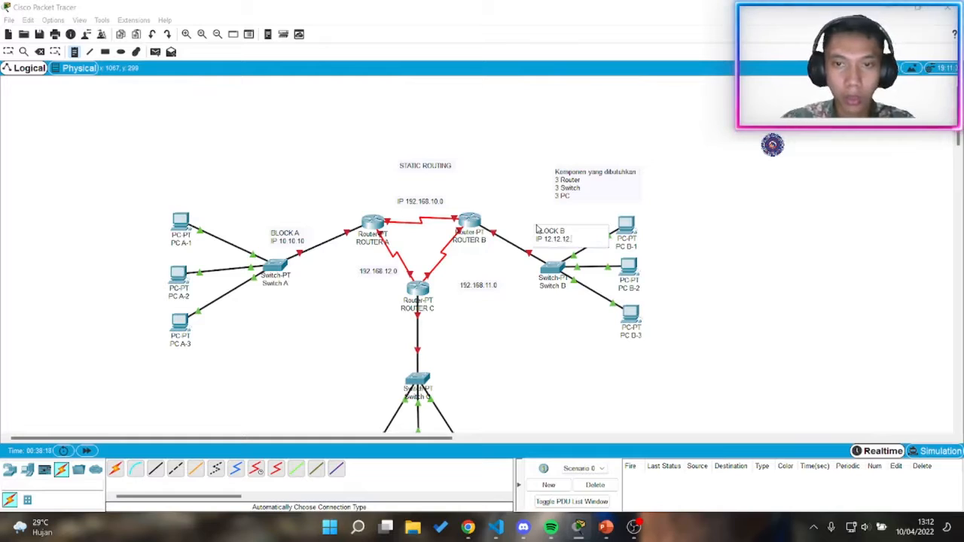
{"action": "type", "text": ".0"}
{"action": "scroll", "coordinate": [523, 250], "scroll_direction": "down", "scroll_amount": 3}
{"action": "scroll", "coordinate": [527, 218], "scroll_direction": "up", "scroll_amount": 3}
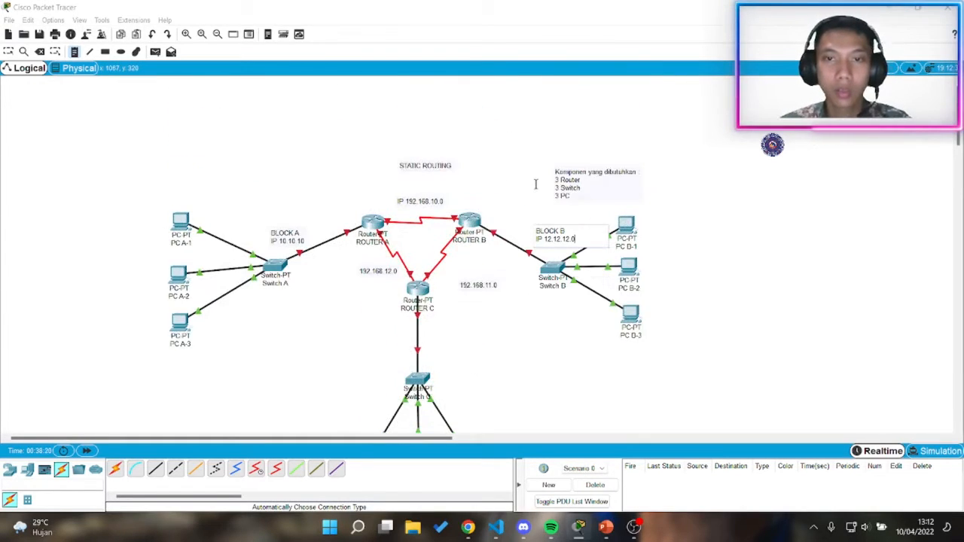
{"action": "left_click", "coordinate": [75, 53]}
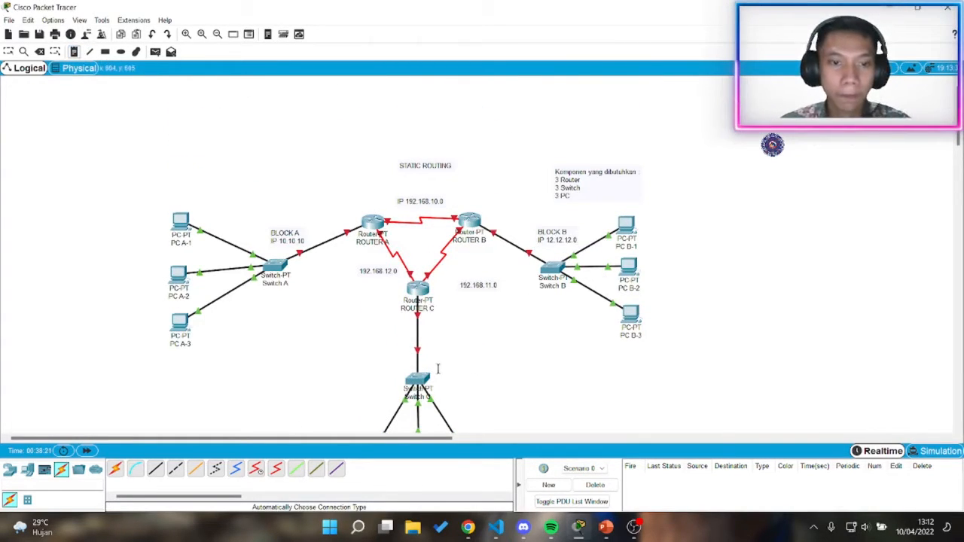
{"action": "scroll", "coordinate": [438, 369], "scroll_direction": "down", "scroll_amount": 3}
{"action": "key", "text": "Escape"}
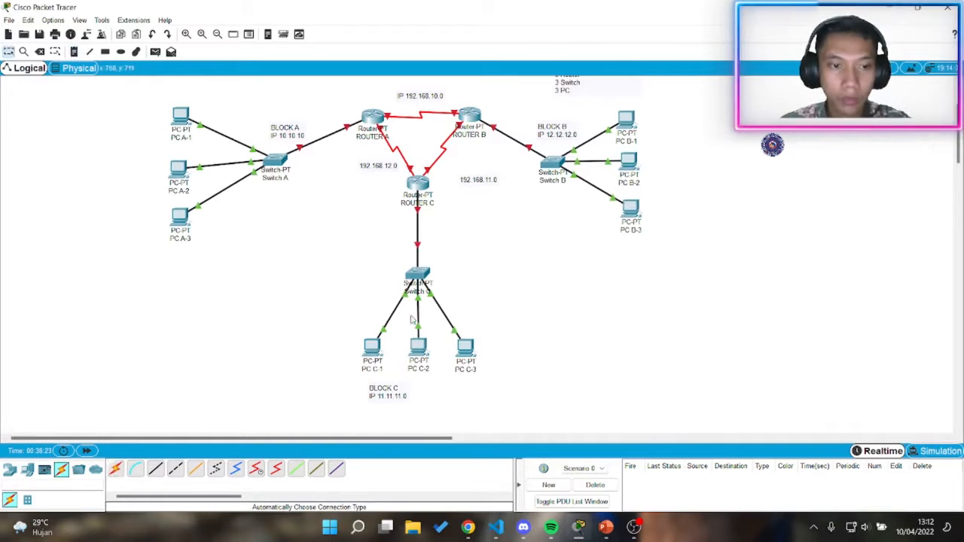
Step: Move the BLOCK B note beneath Switch B and shift the required-components note slightly up and toward the STATIC ROUTING title
{"action": "scroll", "coordinate": [507, 271], "scroll_direction": "up", "scroll_amount": 3}
{"action": "left_click_drag", "start_coordinate": [560, 237], "coordinate": [563, 315]}
{"action": "left_click_drag", "start_coordinate": [588, 178], "coordinate": [560, 168]}
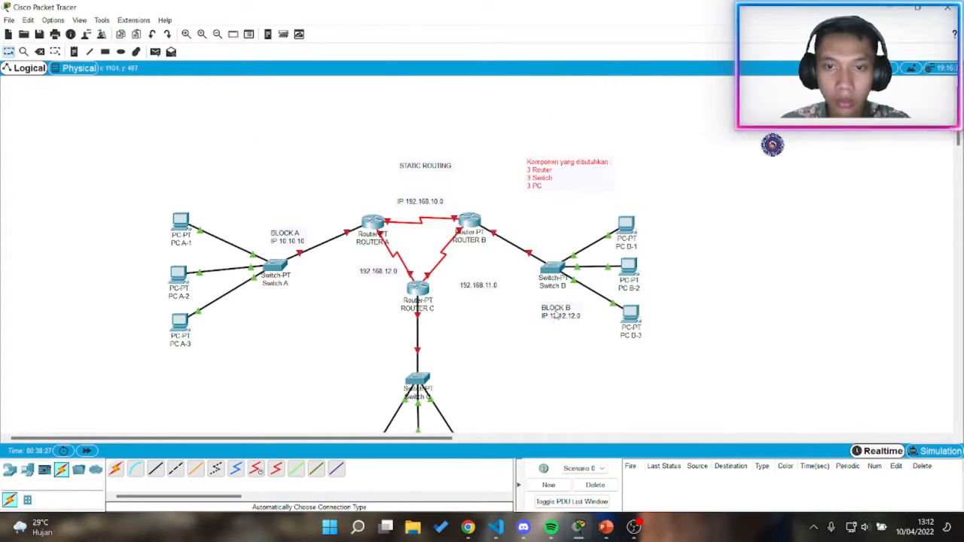
{"action": "left_click_drag", "start_coordinate": [558, 316], "coordinate": [558, 306]}
Step: Move the BLOCK C note beside Switch C and the BLOCK A note beneath Switch A
{"action": "scroll", "coordinate": [495, 404], "scroll_direction": "down", "scroll_amount": 2}
{"action": "left_click_drag", "start_coordinate": [388, 393], "coordinate": [445, 276]}
{"action": "scroll", "coordinate": [527, 291], "scroll_direction": "up", "scroll_amount": 2}
{"action": "left_click_drag", "start_coordinate": [285, 240], "coordinate": [277, 304]}
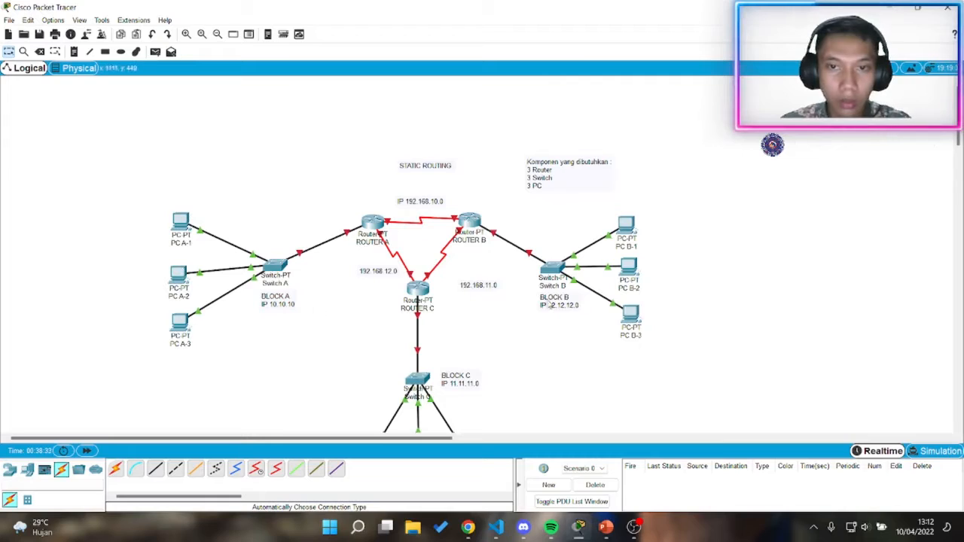
Step: Move the 192.168.10.0, 192.168.11.0 and 192.168.12.0 notes closer to their router-to-router links
{"action": "left_click_drag", "start_coordinate": [476, 291], "coordinate": [460, 274]}
{"action": "left_click_drag", "start_coordinate": [379, 271], "coordinate": [379, 266]}
{"action": "left_click", "coordinate": [426, 204]}
{"action": "left_click_drag", "start_coordinate": [426, 207], "coordinate": [426, 210]}
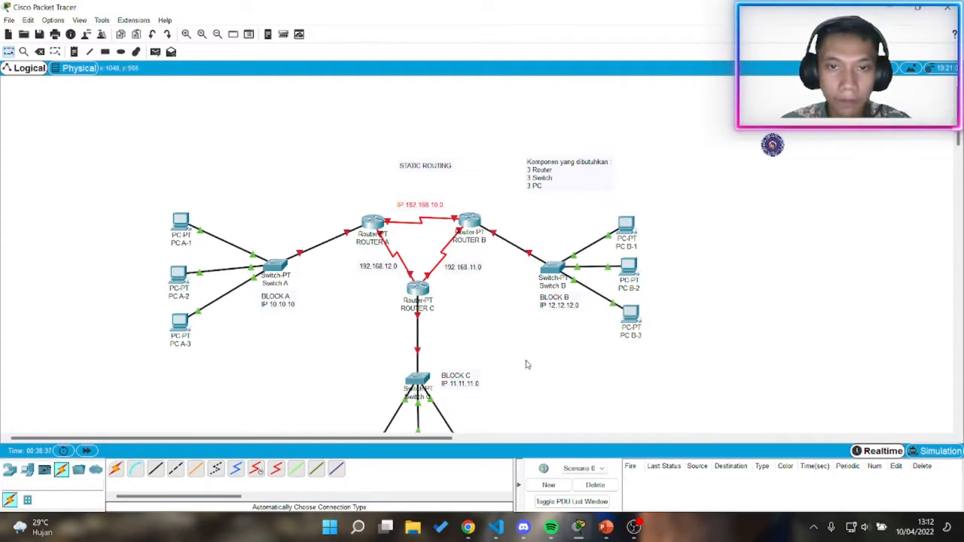
{"action": "left_click", "coordinate": [391, 301]}
Step: Give PC A-1 the static IP address 10.10.10.2 with the default subnet mask 255.0.0.0
{"action": "left_click", "coordinate": [180, 220]}
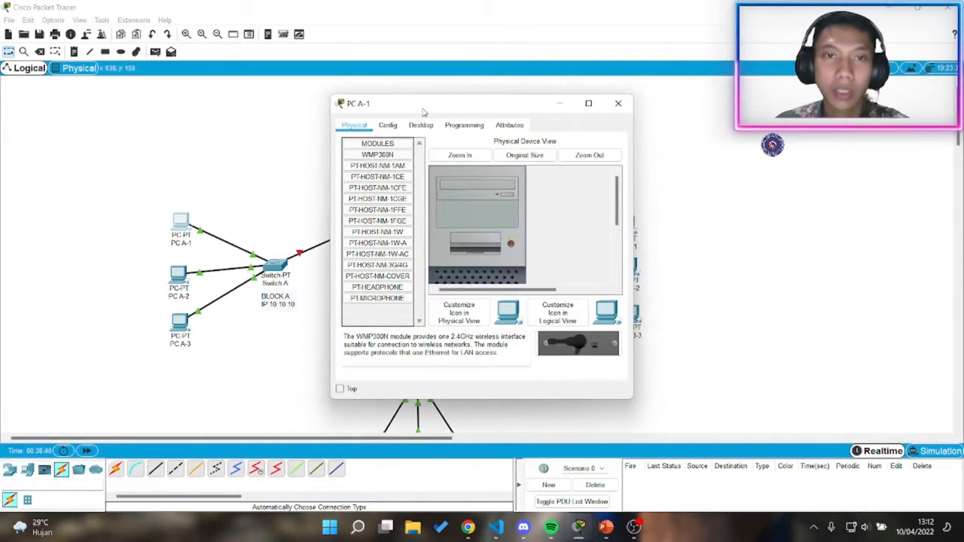
{"action": "left_click", "coordinate": [389, 126]}
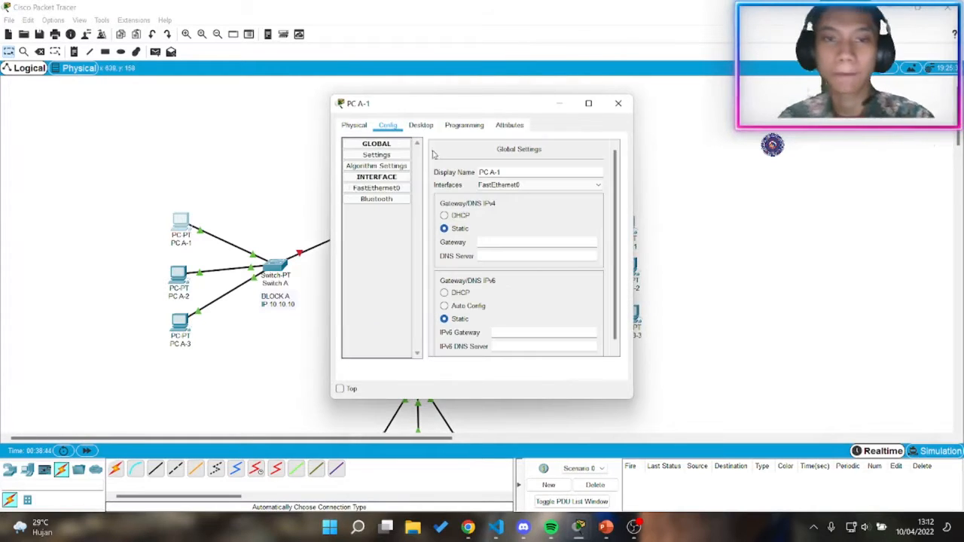
{"action": "left_click", "coordinate": [421, 125]}
{"action": "left_click", "coordinate": [387, 178]}
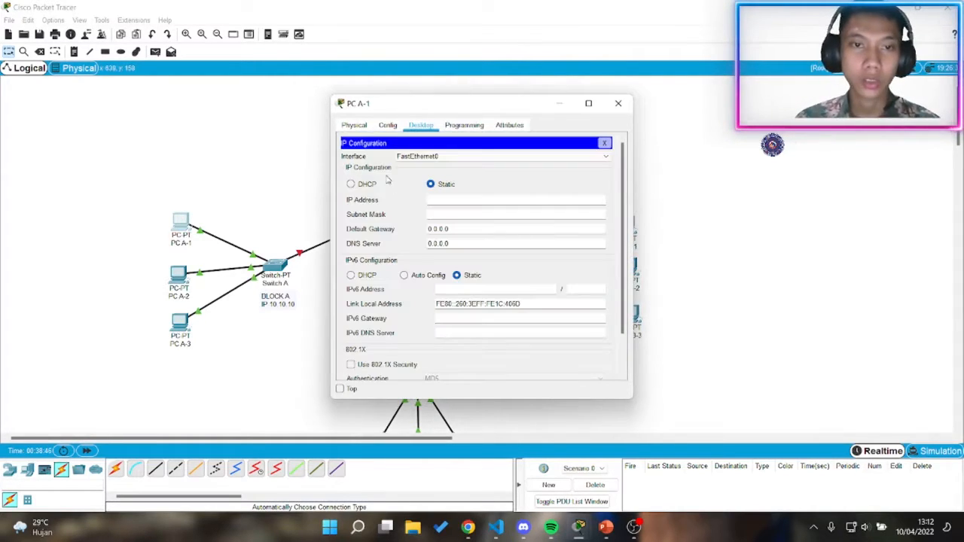
{"action": "left_click", "coordinate": [450, 197]}
{"action": "type", "text": "10."}
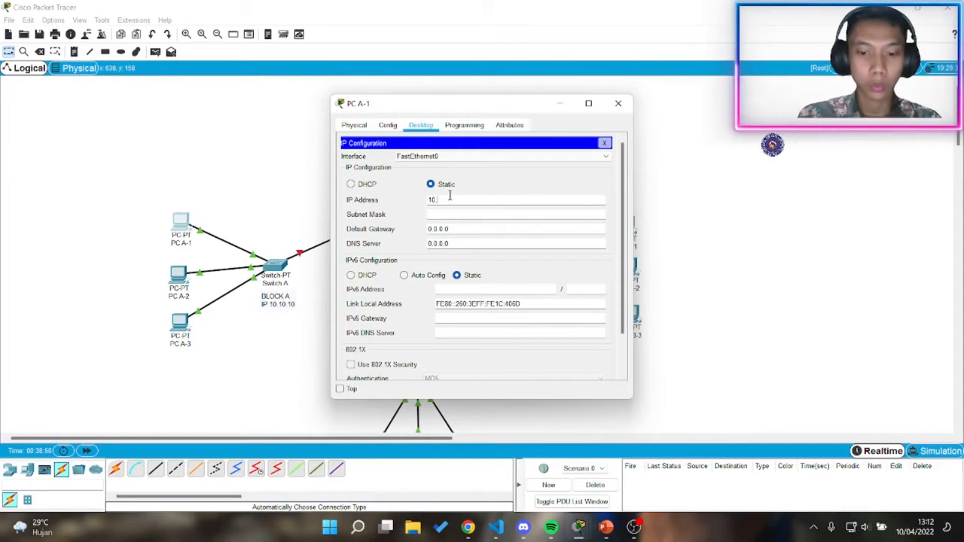
{"action": "type", "text": "10.10"}
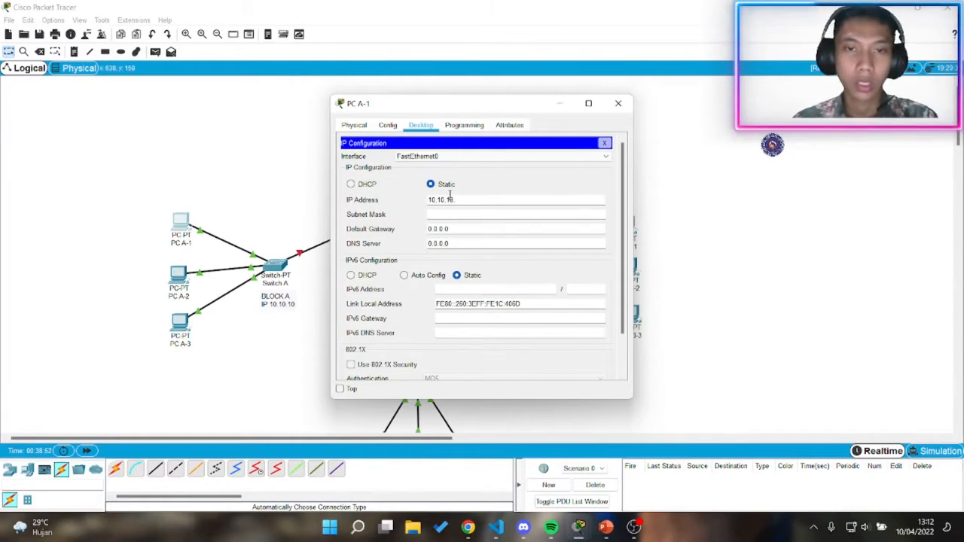
{"action": "key", "text": "Tab"}
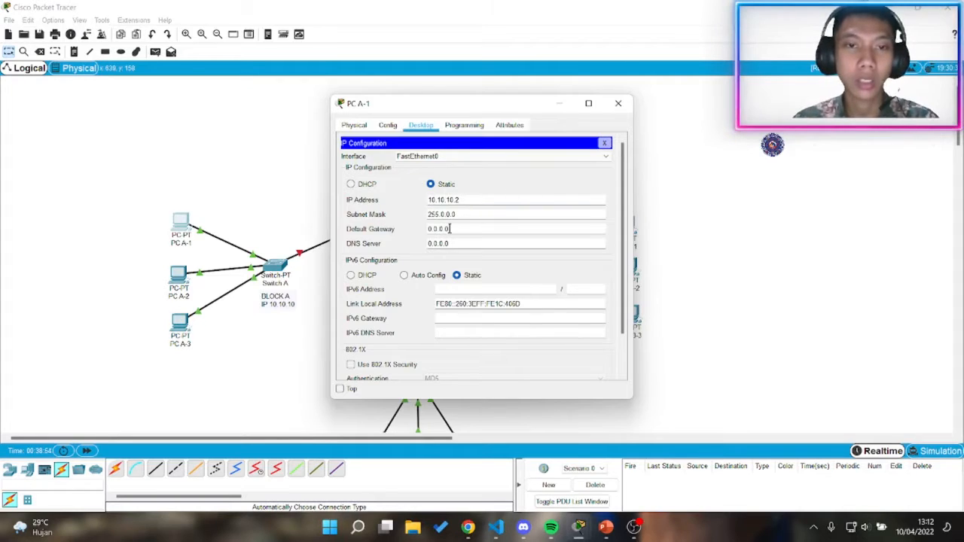
Step: Set PC A-1's default gateway to 10.10.10.1 and close its configuration
{"action": "key", "text": "Tab"}
{"action": "type", "text": "10"}
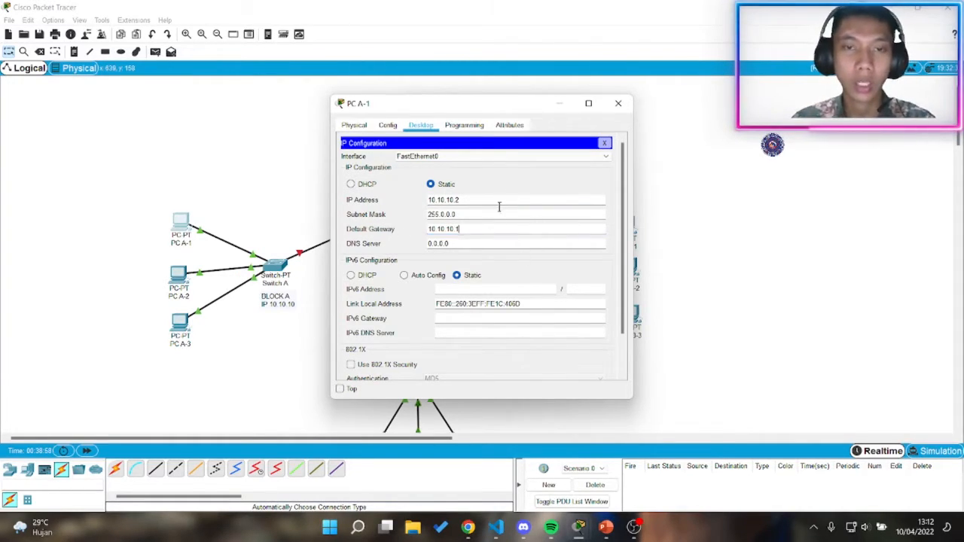
{"action": "left_click_drag", "start_coordinate": [471, 230], "coordinate": [410, 229]}
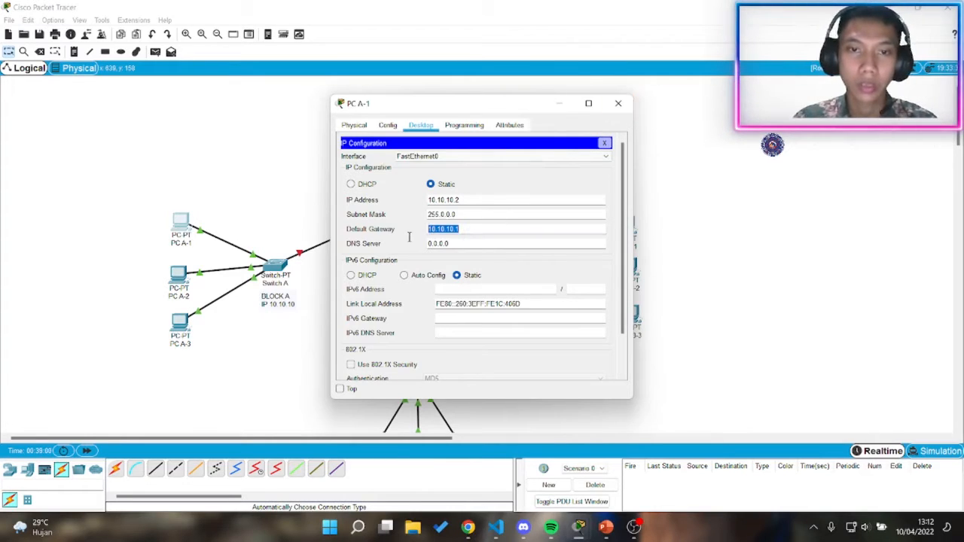
{"action": "left_click", "coordinate": [618, 103]}
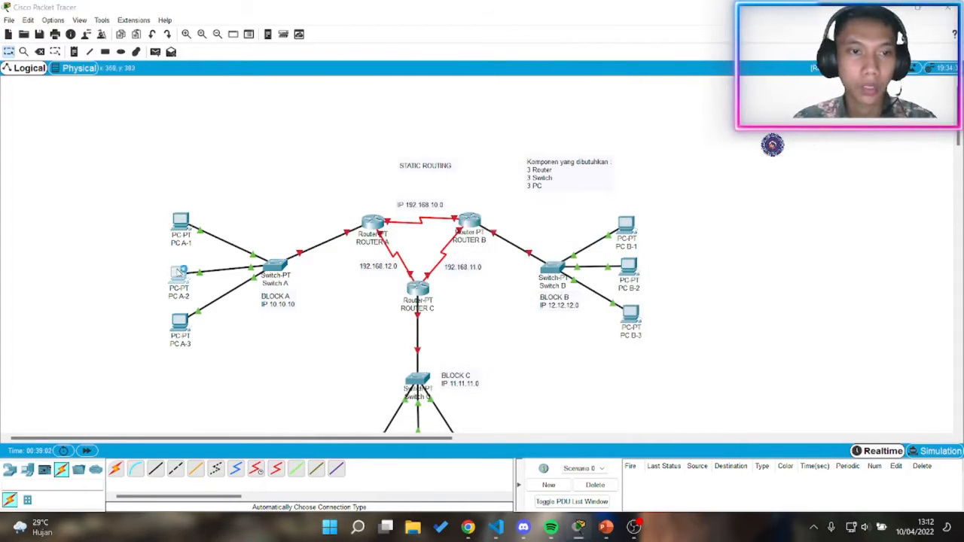
Step: Configure PC A-2 with the static IP address 10.10.10.3, subnet mask 255.0.0.0 and default gateway 10.10.10.1
{"action": "left_click", "coordinate": [179, 274]}
{"action": "left_click", "coordinate": [421, 125]}
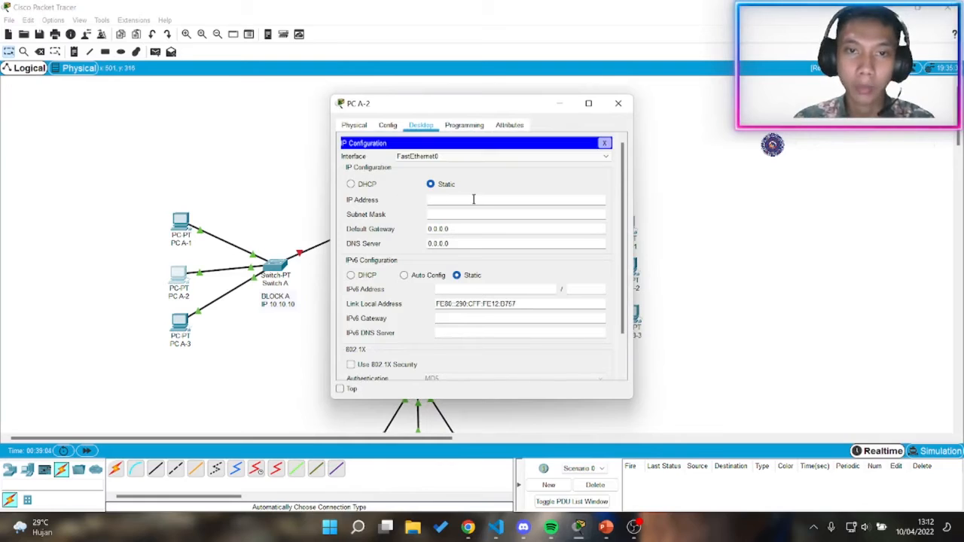
{"action": "left_click", "coordinate": [467, 200]}
{"action": "type", "text": "10.10.10.3"}
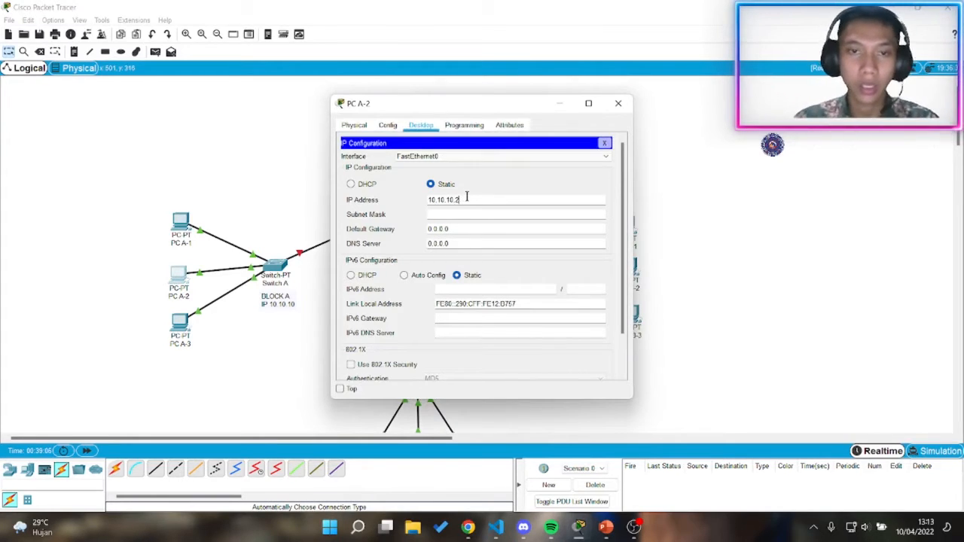
{"action": "key", "text": "Tab"}
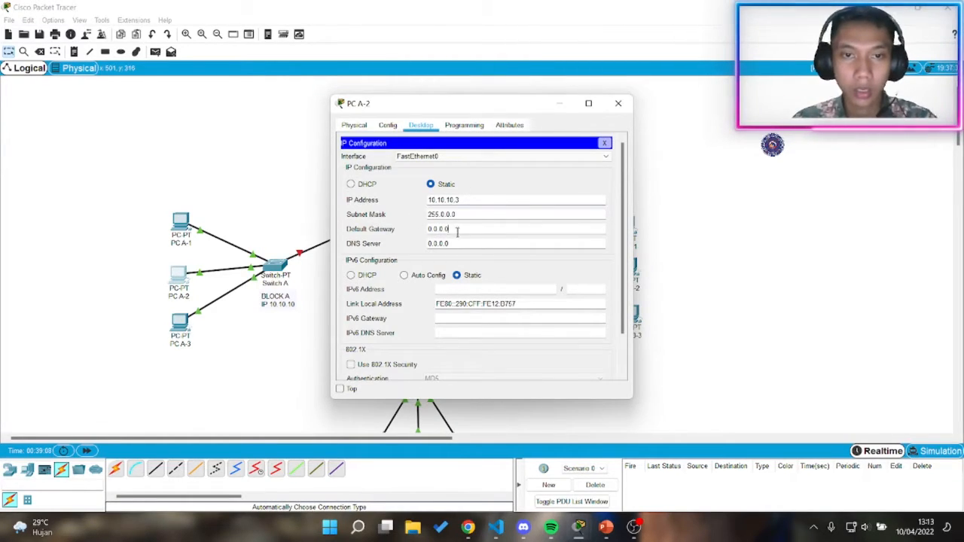
{"action": "key", "text": "Tab"}
{"action": "type", "text": "10.10.10.1"}
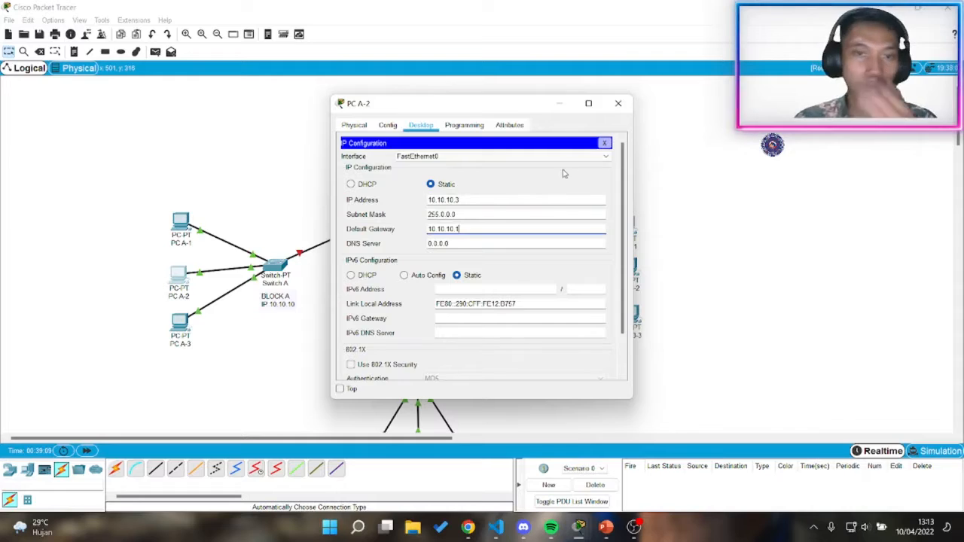
{"action": "left_click", "coordinate": [617, 103]}
Step: Configure PC A-3 with the static IP address 10.10.10.4, subnet mask 255.0.0.0 and default gateway 10.10.10.1
{"action": "left_click", "coordinate": [180, 323]}
{"action": "left_click", "coordinate": [421, 129]}
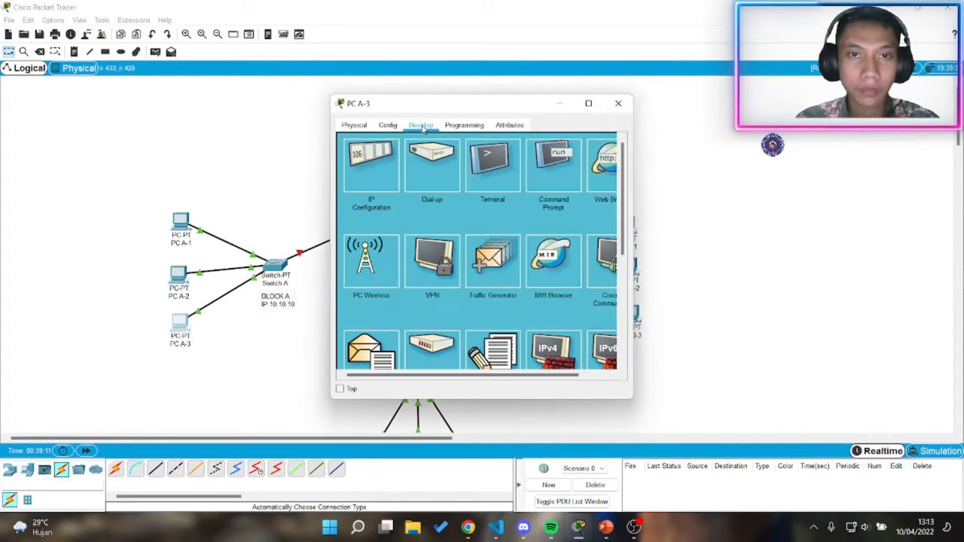
{"action": "left_click", "coordinate": [380, 170]}
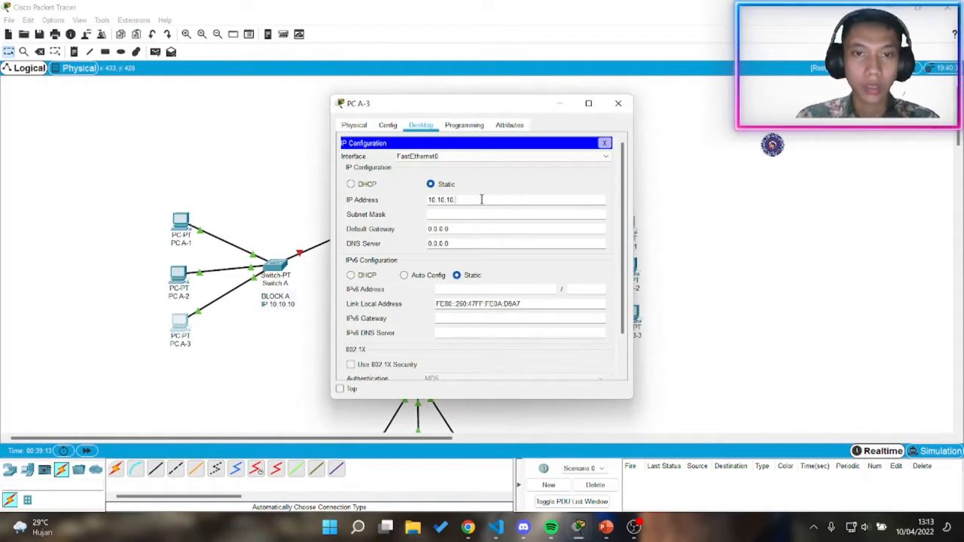
{"action": "type", "text": "10.10.10.4"}
{"action": "left_click", "coordinate": [437, 215]}
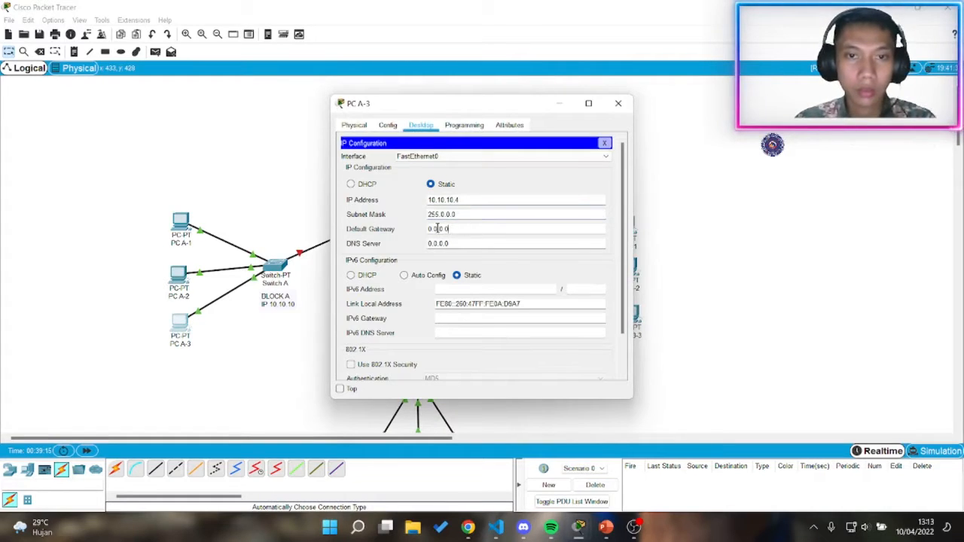
{"action": "double_click", "coordinate": [435, 228]}
{"action": "key", "text": "BackSpace"}
{"action": "type", "text": "10.10.10.1"}
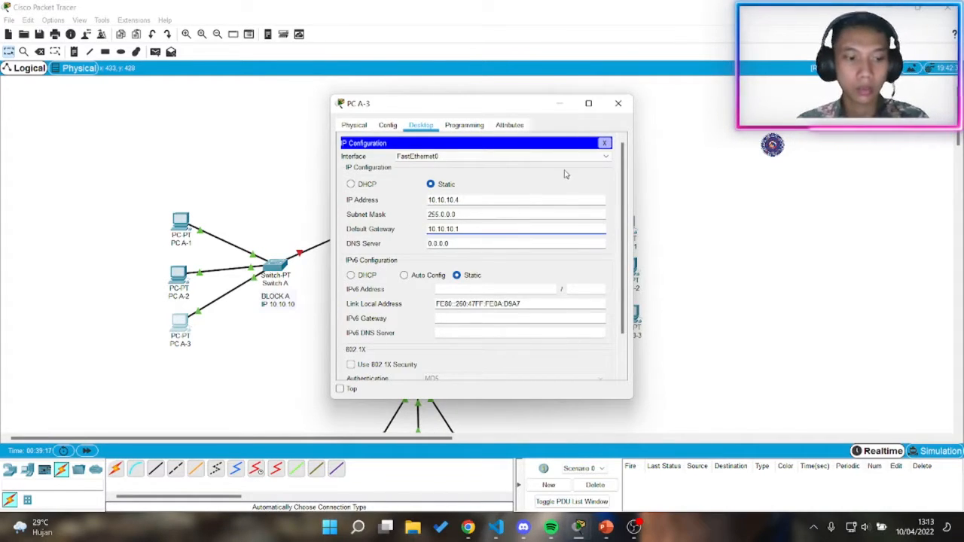
{"action": "key", "text": "Caps_Lock"}
{"action": "left_click", "coordinate": [617, 104]}
Step: Give PC B-1 the static IP address 11.11.11.2 with the default subnet mask 255.0.0.0
{"action": "scroll", "coordinate": [403, 231], "scroll_direction": "down", "scroll_amount": 3}
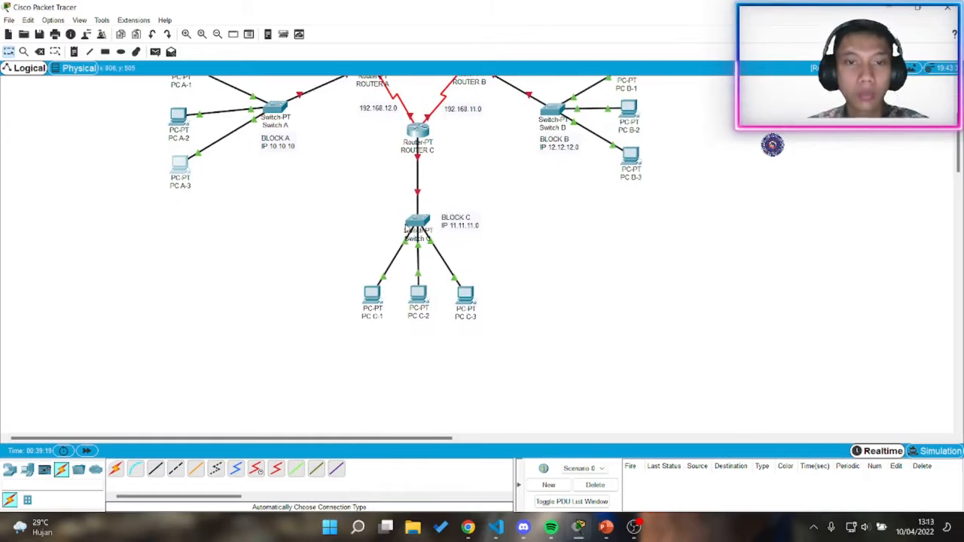
{"action": "scroll", "coordinate": [462, 243], "scroll_direction": "up", "scroll_amount": 1}
{"action": "scroll", "coordinate": [601, 156], "scroll_direction": "up", "scroll_amount": 1}
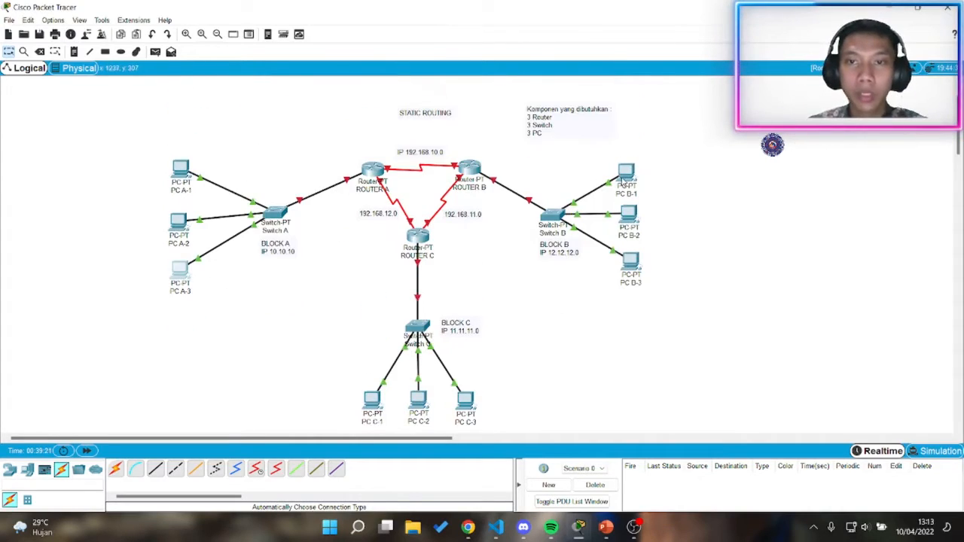
{"action": "left_click", "coordinate": [626, 172]}
{"action": "left_click", "coordinate": [416, 126]}
{"action": "left_click", "coordinate": [464, 125]}
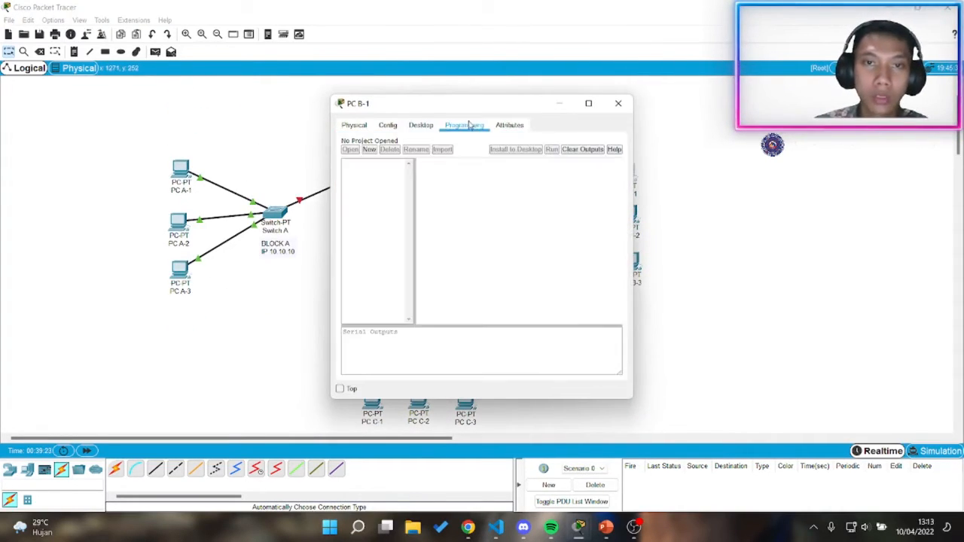
{"action": "left_click", "coordinate": [421, 125]}
{"action": "left_click", "coordinate": [377, 167]}
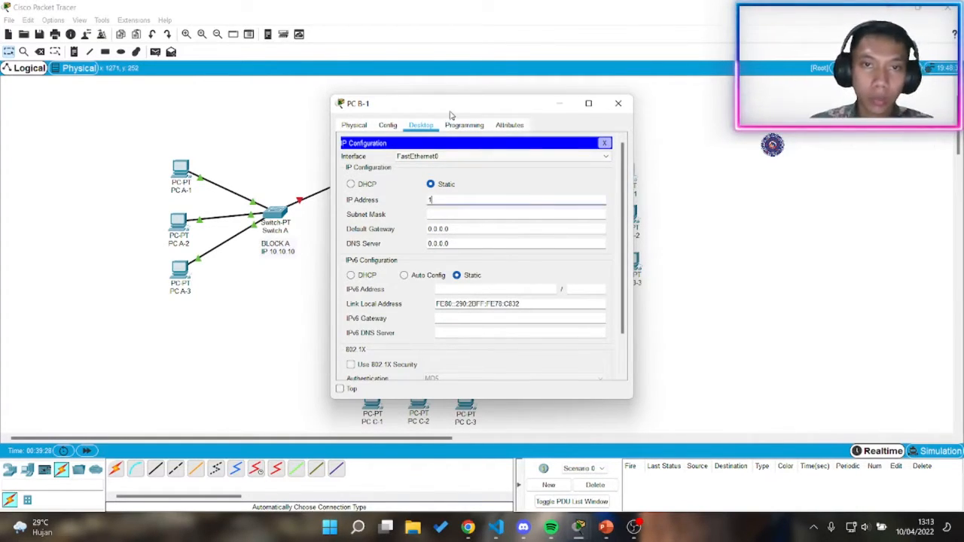
{"action": "left_click_drag", "start_coordinate": [451, 114], "coordinate": [527, 142]}
{"action": "type", "text": "11.11.2"}
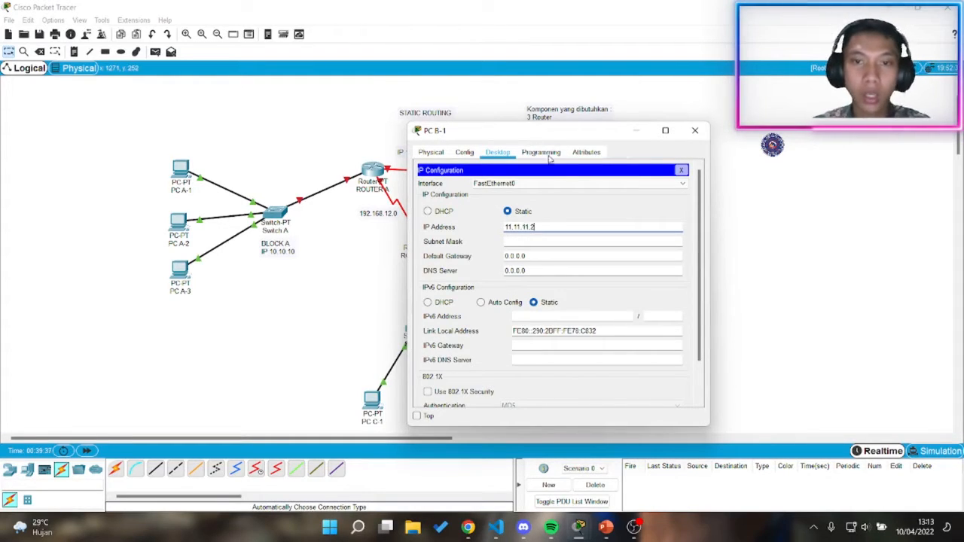
{"action": "key", "text": "Tab"}
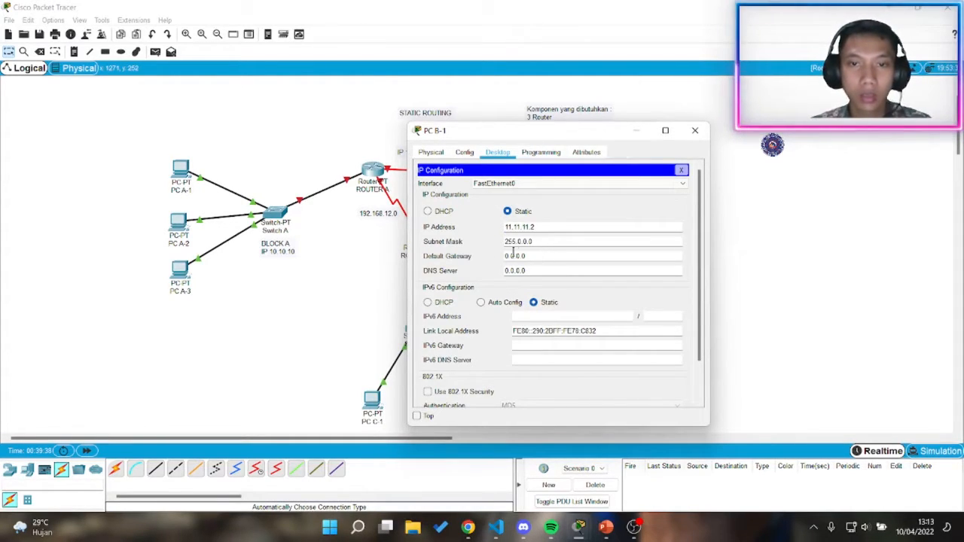
Step: Set PC B-1's default gateway to 11.11.11.1 and close its configuration
{"action": "key", "text": "Tab"}
{"action": "type", "text": "11.1"}
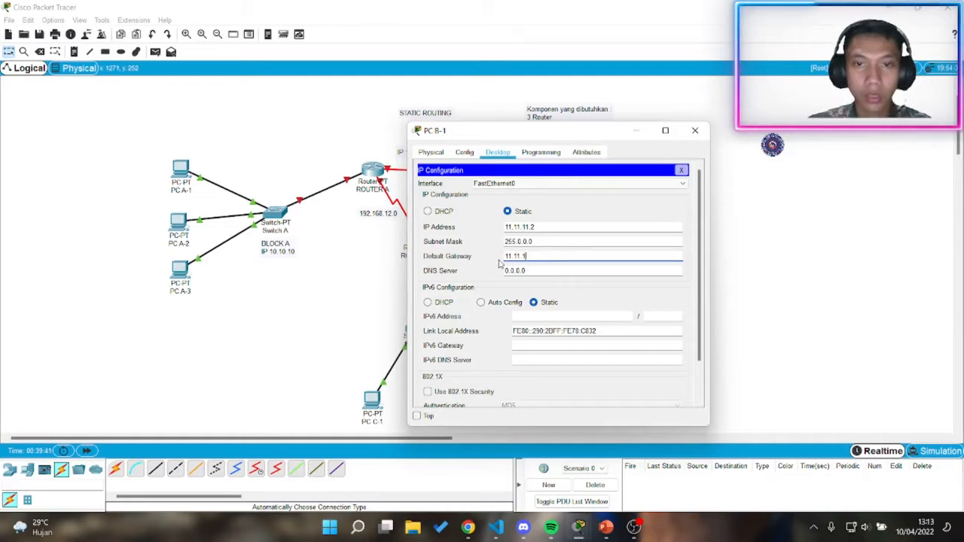
{"action": "key", "text": "ctrl+a"}
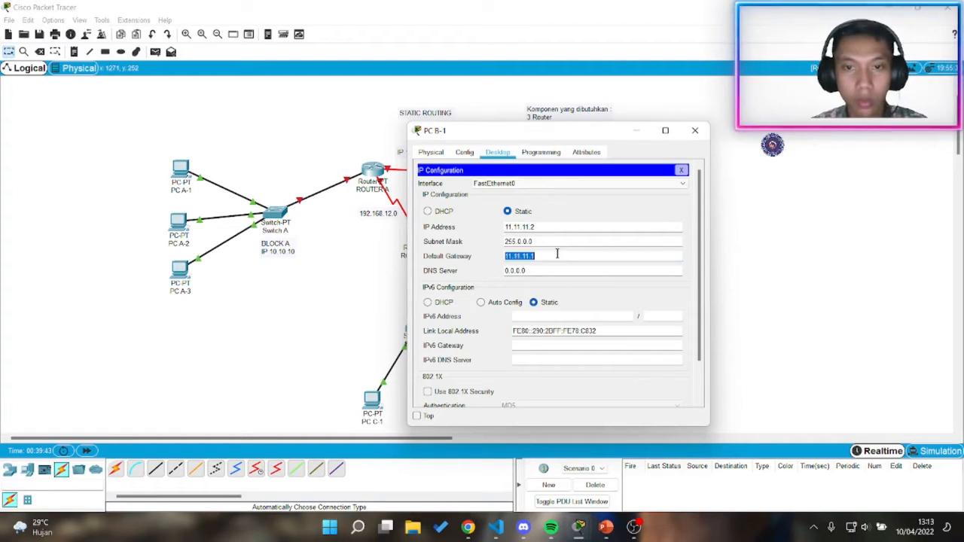
{"action": "left_click_drag", "start_coordinate": [698, 137], "coordinate": [699, 138]}
Step: Configure PC B-2 with the static IP address 11.11.11.3, subnet mask 255.0.0.0 and default gateway 11.11.11.1
{"action": "left_click", "coordinate": [627, 218]}
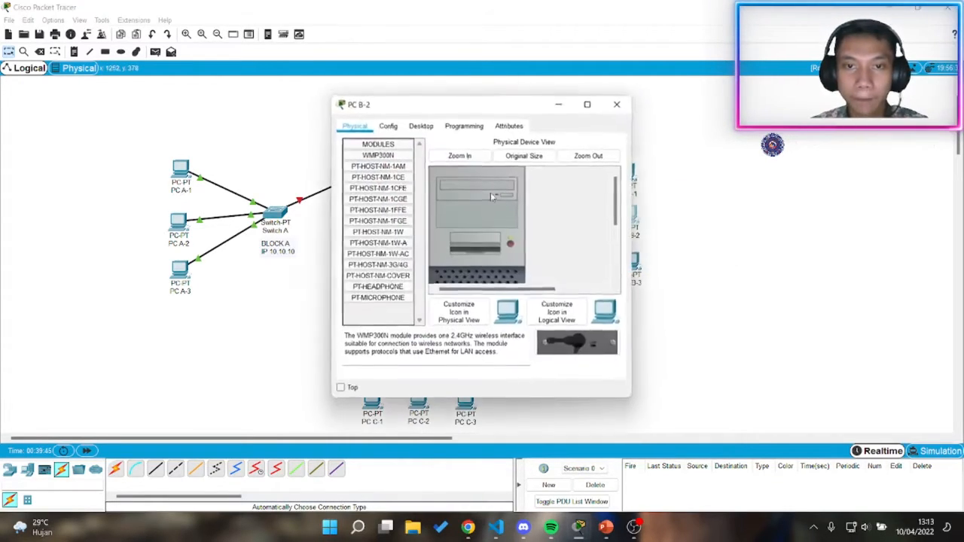
{"action": "left_click", "coordinate": [420, 125]}
{"action": "left_click", "coordinate": [380, 181]}
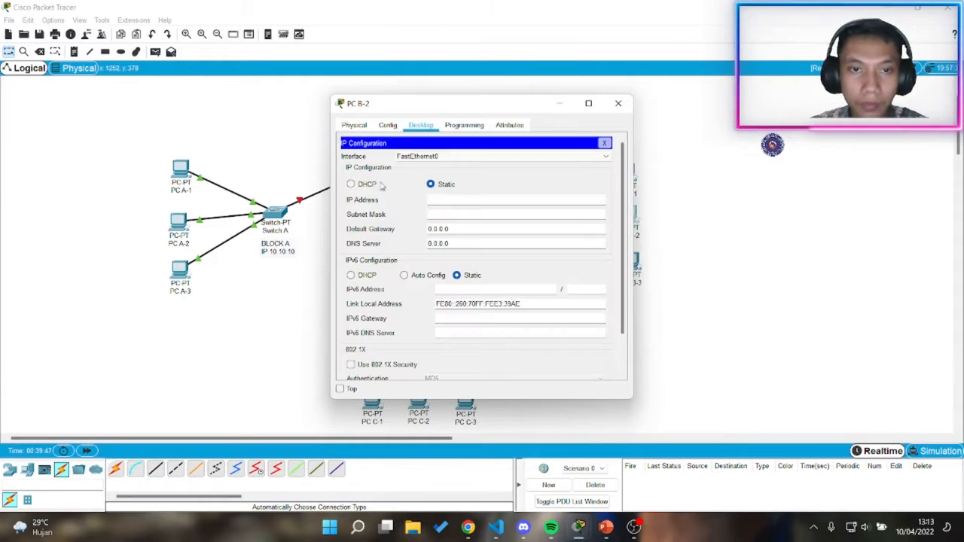
{"action": "left_click", "coordinate": [447, 200]}
{"action": "type", "text": "11.11.11.3"}
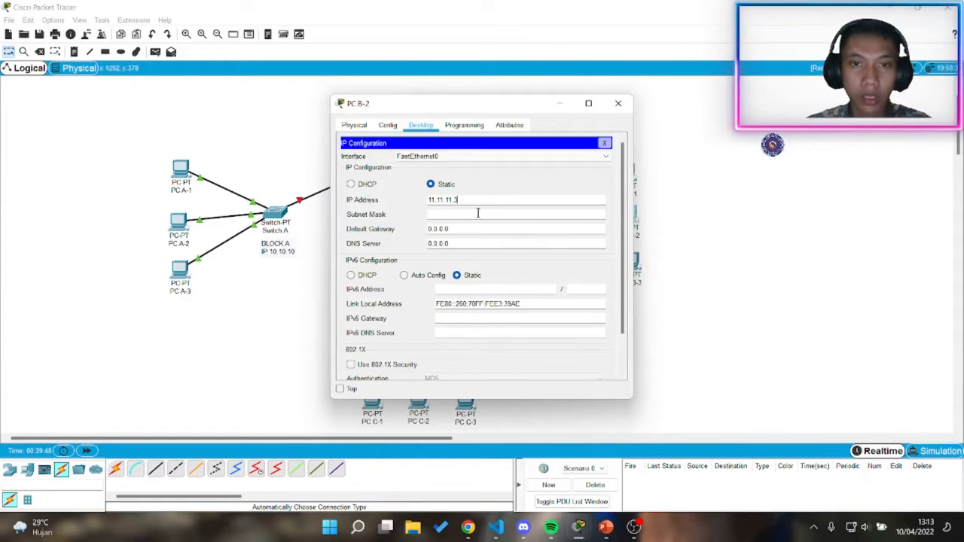
{"action": "key", "text": "Tab"}
{"action": "left_click_drag", "start_coordinate": [429, 229], "coordinate": [449, 229]}
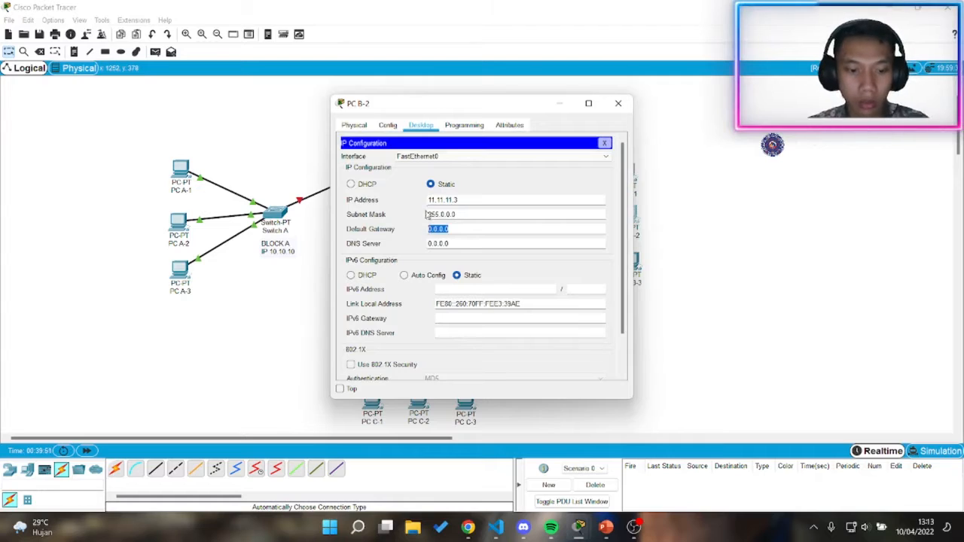
{"action": "type", "text": "11.11.11.1"}
{"action": "left_click", "coordinate": [617, 103]}
Step: Configure PC B-3 with the static IP address 11.11.11.4, subnet mask 255.0.0.0 and default gateway 11.11.11.1
{"action": "left_click", "coordinate": [630, 261]}
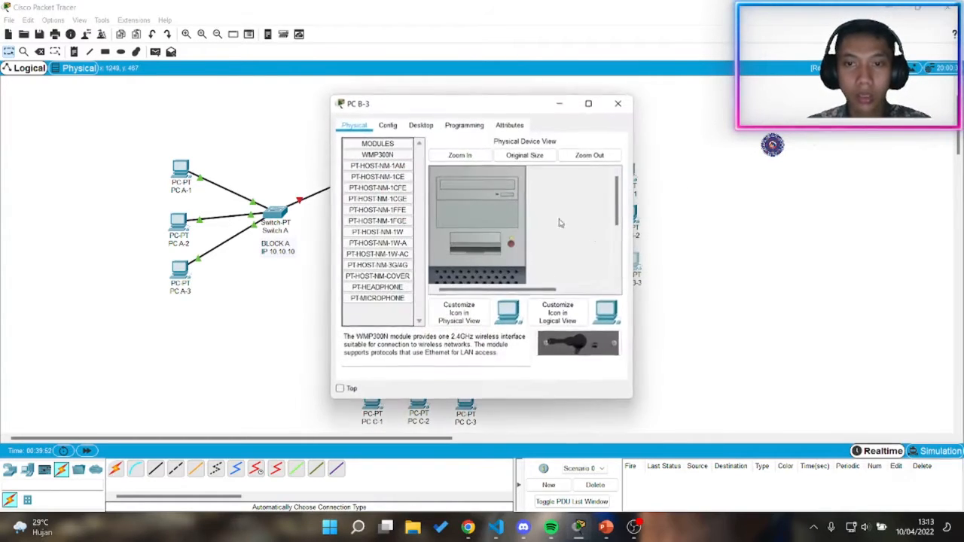
{"action": "left_click", "coordinate": [421, 125]}
{"action": "left_click", "coordinate": [386, 159]}
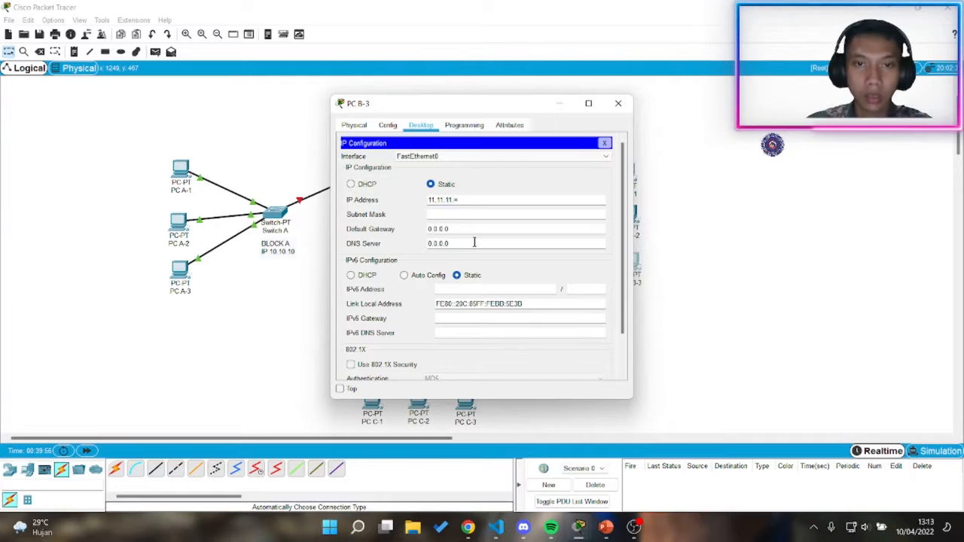
{"action": "type", "text": "11.11.11.4"}
{"action": "key", "text": "Tab"}
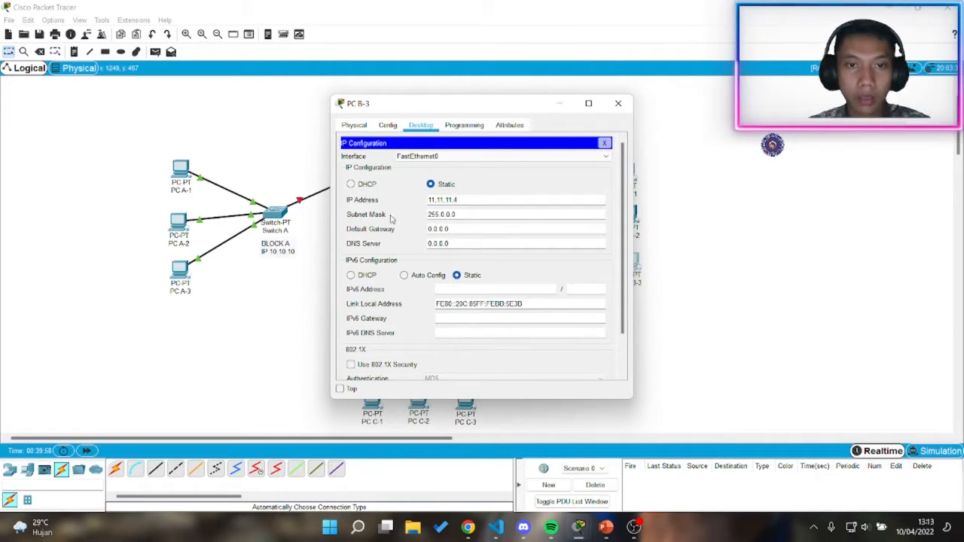
{"action": "key", "text": "Tab"}
{"action": "type", "text": "11.11.11."}
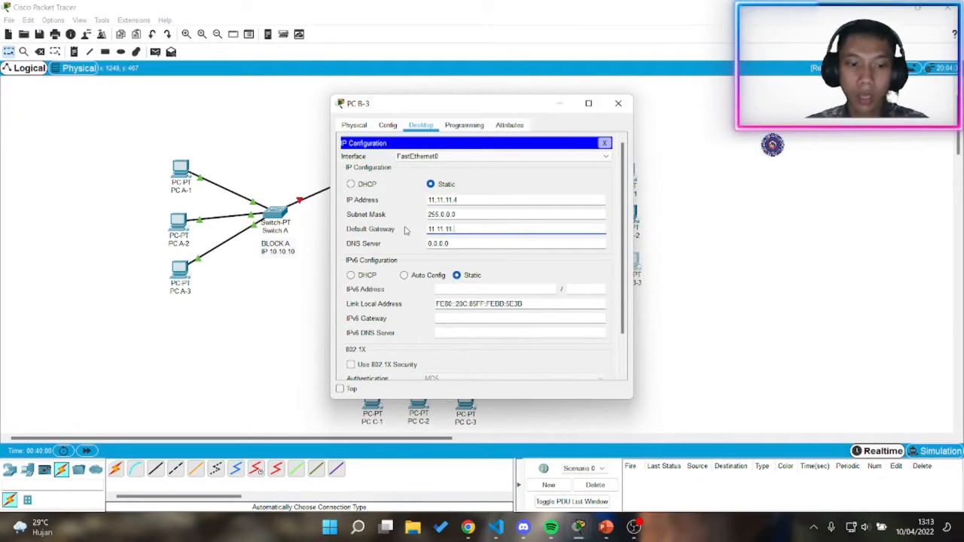
{"action": "type", "text": "1"}
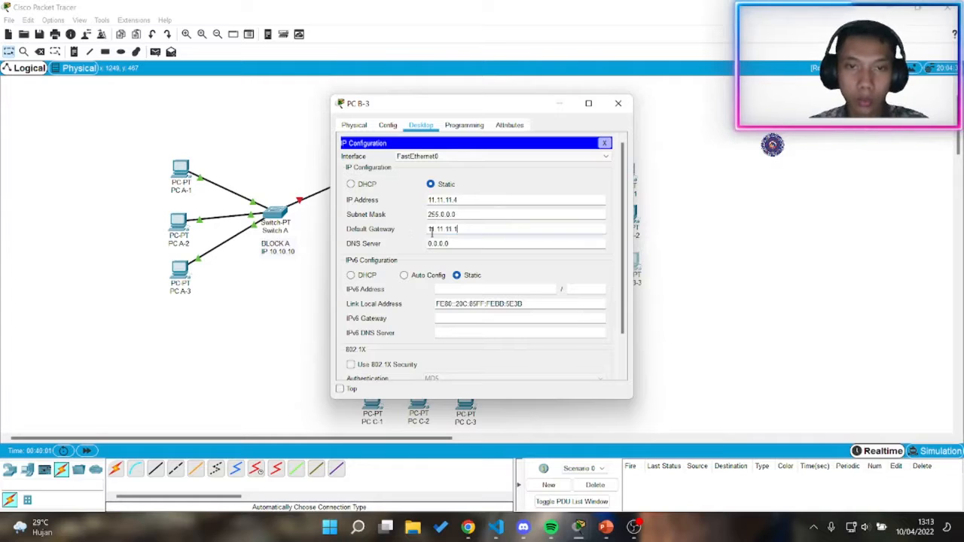
{"action": "left_click", "coordinate": [615, 104]}
Step: Change the network address in the BLOCK B note to 11.11.11.0 and in the BLOCK C note to 12.12.12.0
{"action": "double_click", "coordinate": [564, 254]}
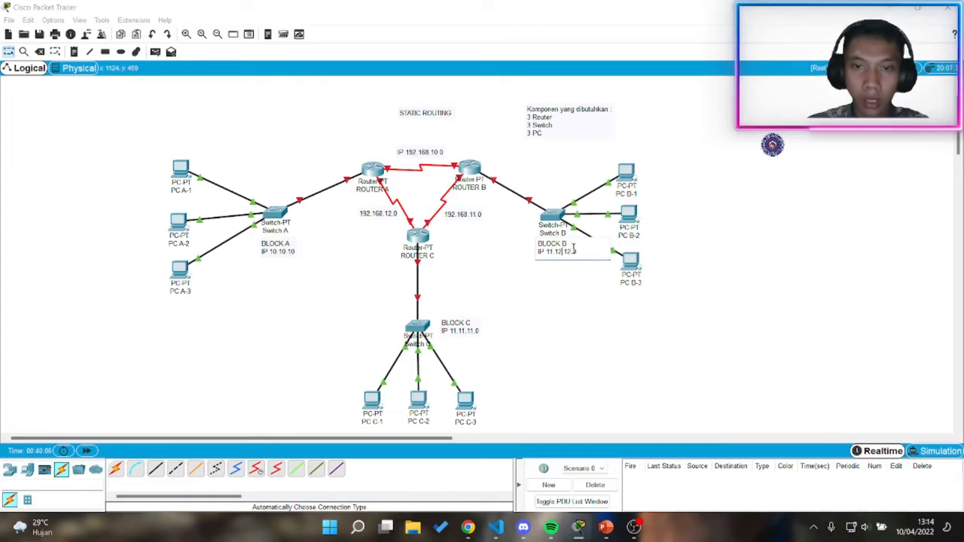
{"action": "key", "text": "Delete"}
{"action": "key", "text": "Delete"}
{"action": "type", "text": "11"}
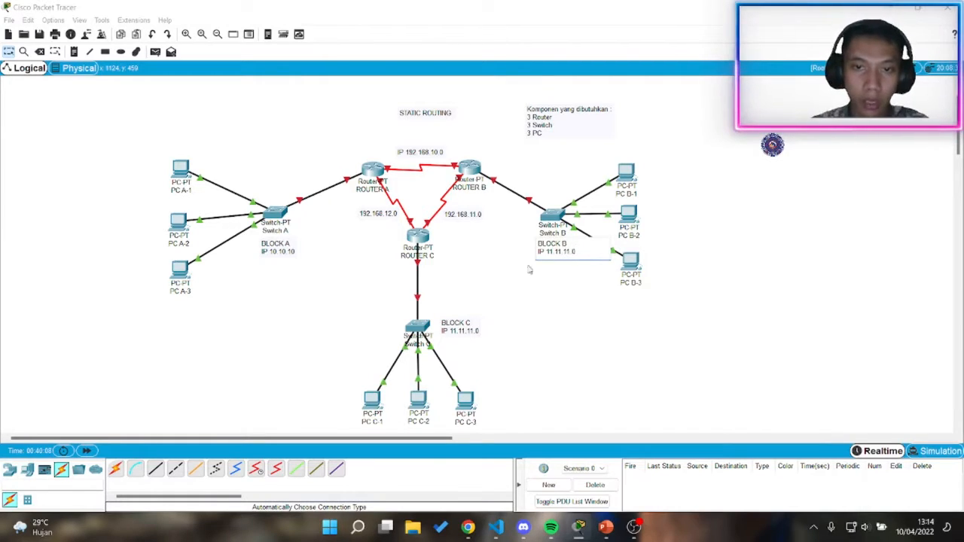
{"action": "double_click", "coordinate": [453, 330]}
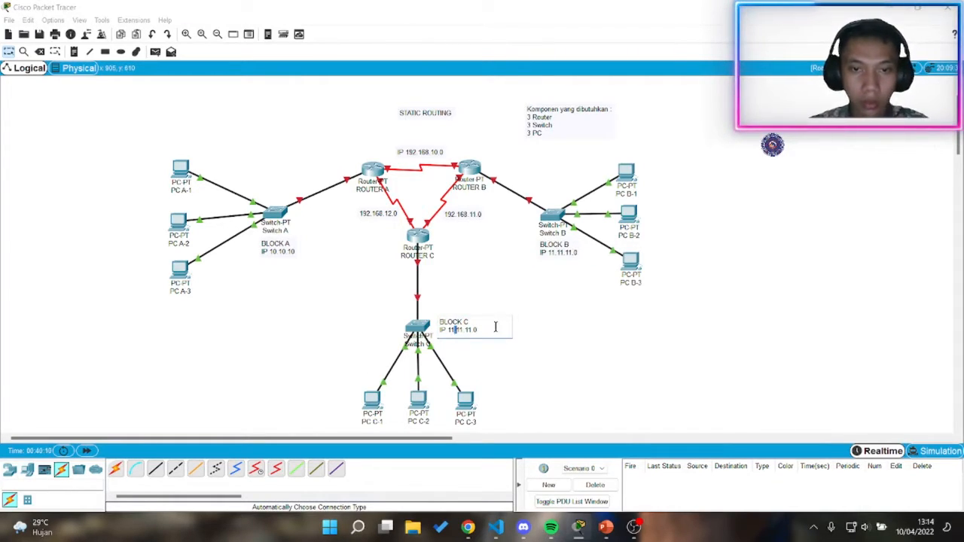
{"action": "type", "text": "2."}
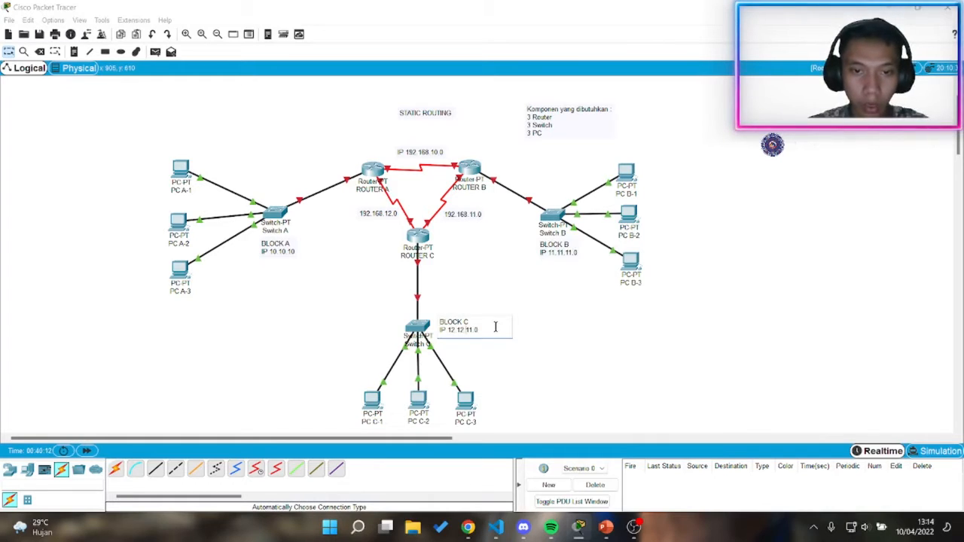
{"action": "left_click", "coordinate": [560, 348]}
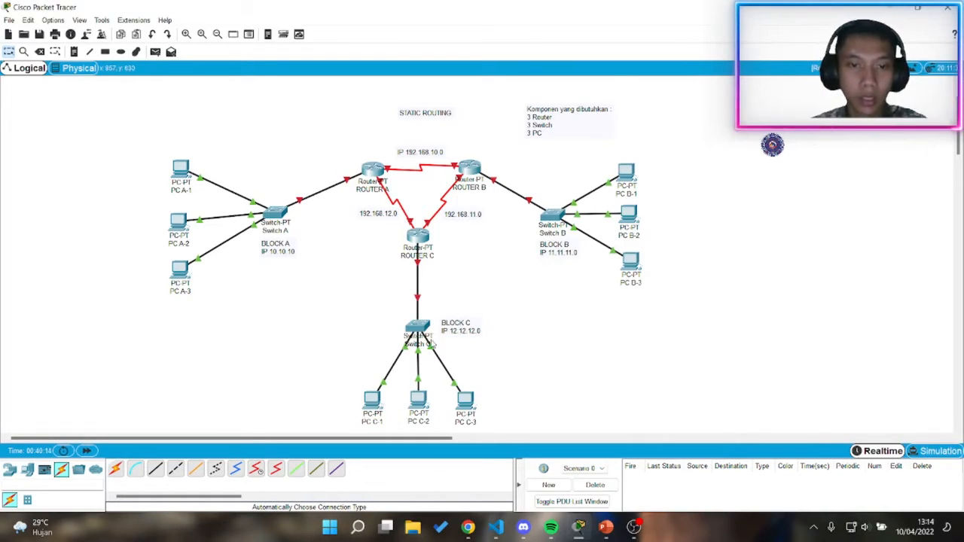
Step: Give PC C-1 the static IP address 12.12.12.2 with the default subnet mask 255.0.0.0
{"action": "scroll", "coordinate": [433, 344], "scroll_direction": "down", "scroll_amount": 2}
{"action": "left_click", "coordinate": [372, 346]}
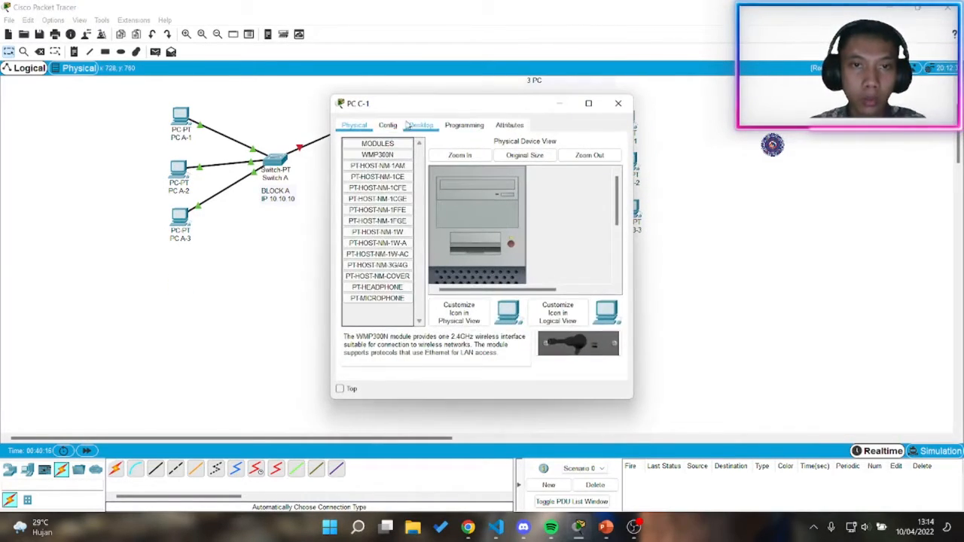
{"action": "left_click", "coordinate": [407, 125]}
{"action": "left_click", "coordinate": [371, 192]}
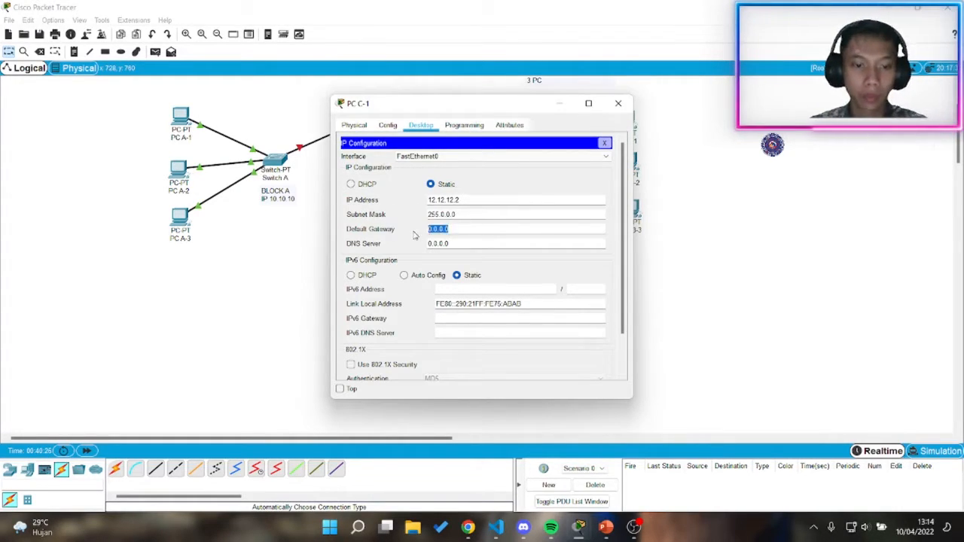
Step: Set PC C-1's default gateway to 12.12.12.1 and close its configuration
{"action": "type", "text": "11.11.11.1"}
{"action": "key", "text": "BackSpace"}
{"action": "key", "text": "BackSpace"}
{"action": "key", "text": "BackSpace"}
{"action": "key", "text": "BackSpace"}
{"action": "key", "text": "BackSpace"}
{"action": "key", "text": "BackSpace"}
{"action": "key", "text": "BackSpace"}
{"action": "key", "text": "BackSpace"}
{"action": "type", "text": "12.12.12.1"}
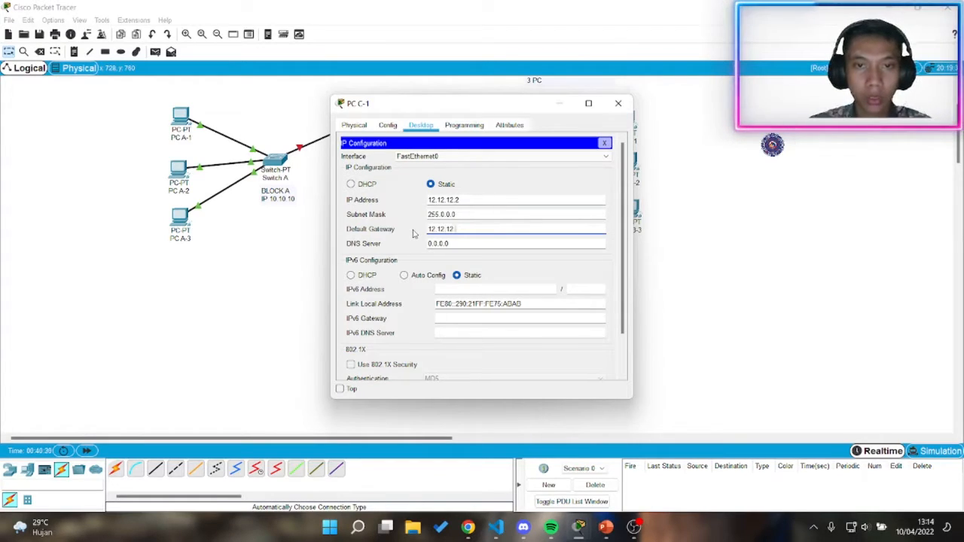
{"action": "left_click", "coordinate": [617, 104]}
Step: Configure PC C-2 with the static IP address 12.12.12.3, subnet mask 255.0.0.0 and default gateway 12.12.12.1
{"action": "left_click", "coordinate": [419, 347]}
{"action": "left_click", "coordinate": [420, 125]}
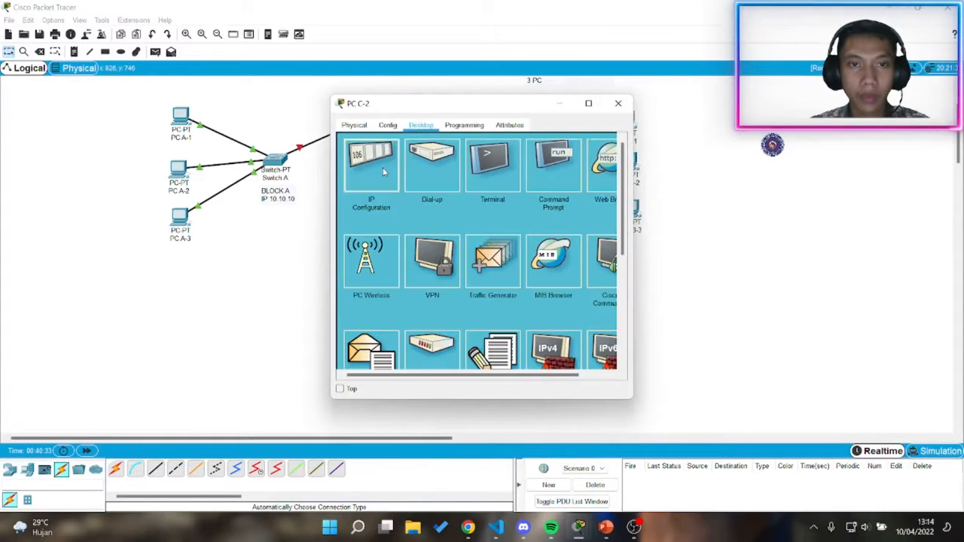
{"action": "left_click", "coordinate": [381, 167]}
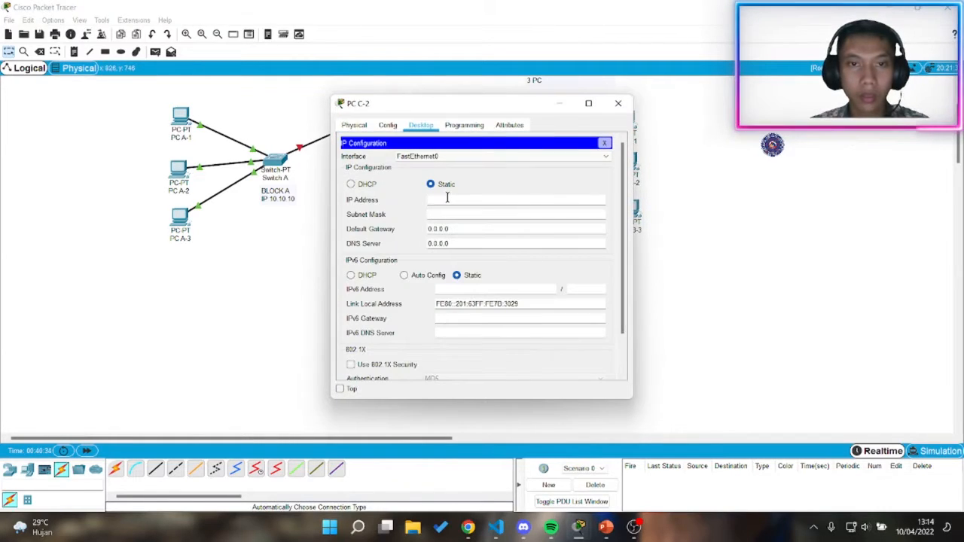
{"action": "left_click", "coordinate": [488, 197]}
{"action": "type", "text": "12.12.12.3"}
{"action": "key", "text": "Tab"}
{"action": "key", "text": "Tab"}
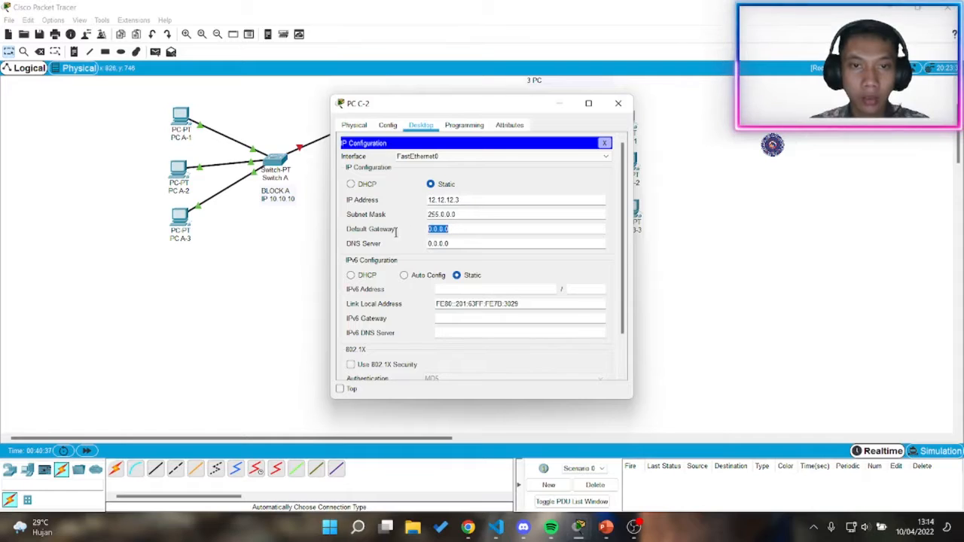
{"action": "type", "text": "12.12.12.1"}
{"action": "left_click", "coordinate": [618, 103]}
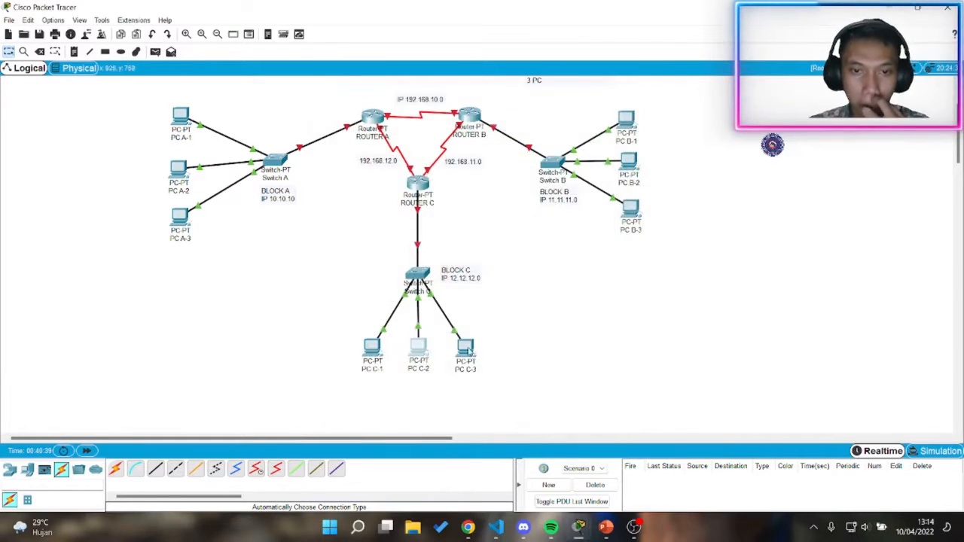
Step: Give PC C-3 the static IP address 12.12.12.4 with the default subnet mask 255.0.0.0
{"action": "left_click", "coordinate": [466, 347]}
{"action": "left_click", "coordinate": [421, 126]}
{"action": "left_click", "coordinate": [388, 127]}
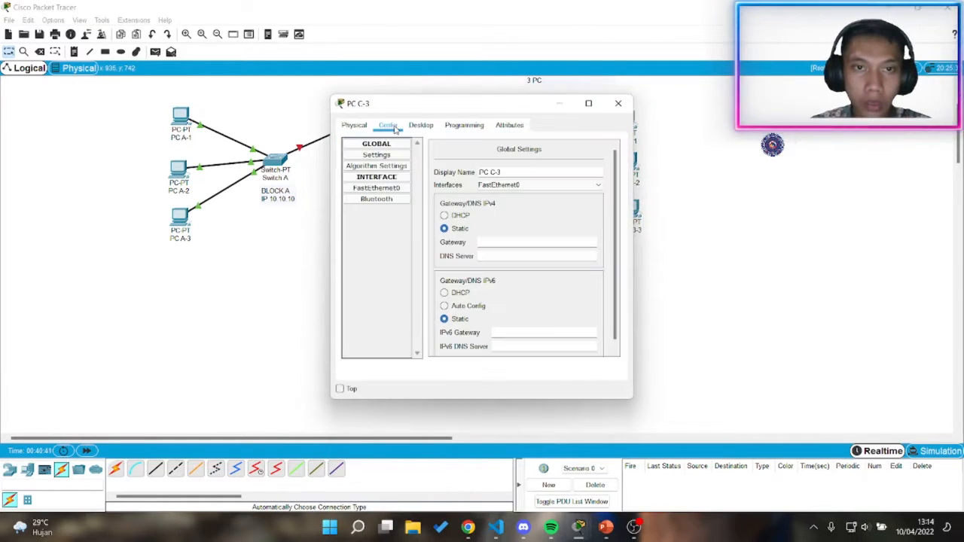
{"action": "left_click", "coordinate": [422, 128]}
{"action": "left_click", "coordinate": [380, 189]}
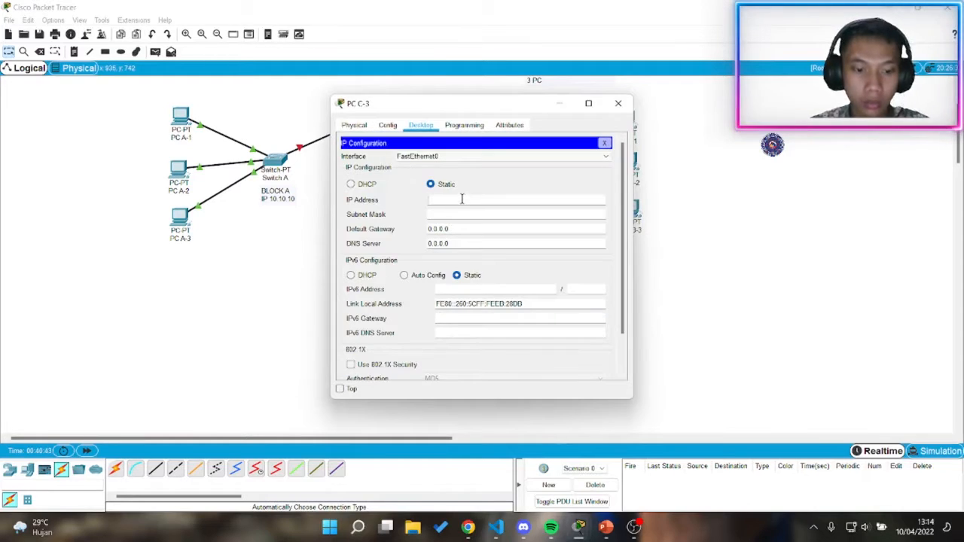
{"action": "left_click", "coordinate": [476, 200]}
{"action": "type", "text": "12.12.12.1"}
{"action": "key", "text": "BackSpace"}
{"action": "type", "text": "4"}
{"action": "key", "text": "Tab"}
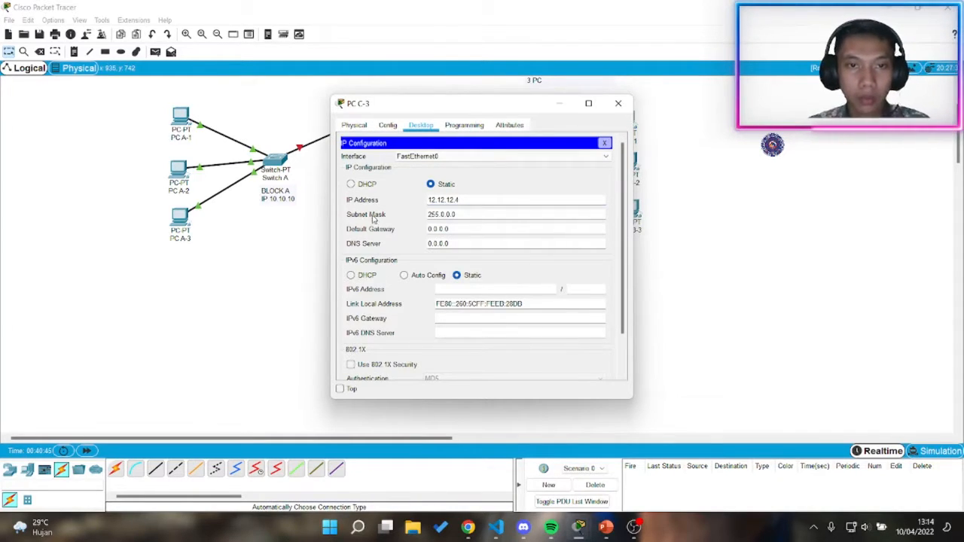
Step: Set PC C-3's default gateway to 12.12.12.1 and close its configuration
{"action": "double_click", "coordinate": [448, 230]}
{"action": "type", "text": "12.12.12.1"}
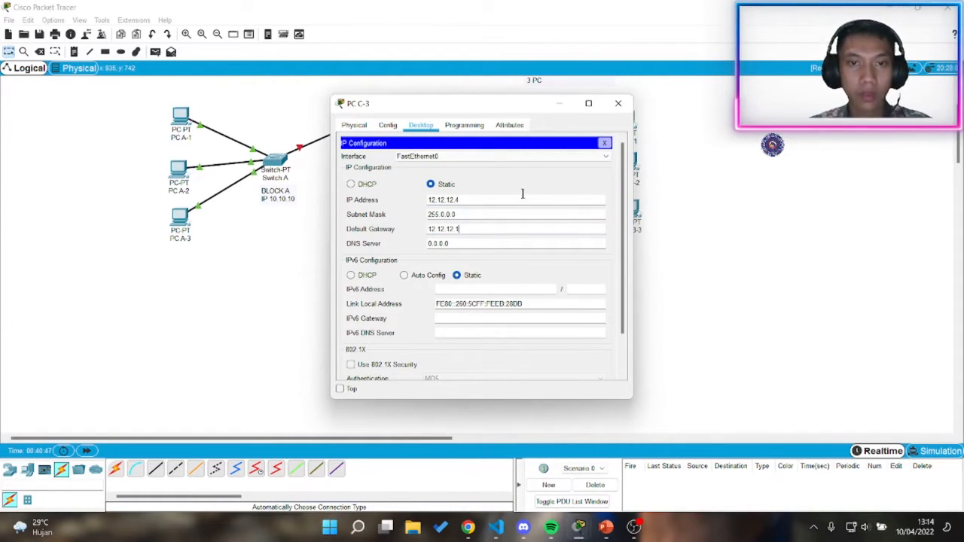
{"action": "left_click", "coordinate": [619, 104]}
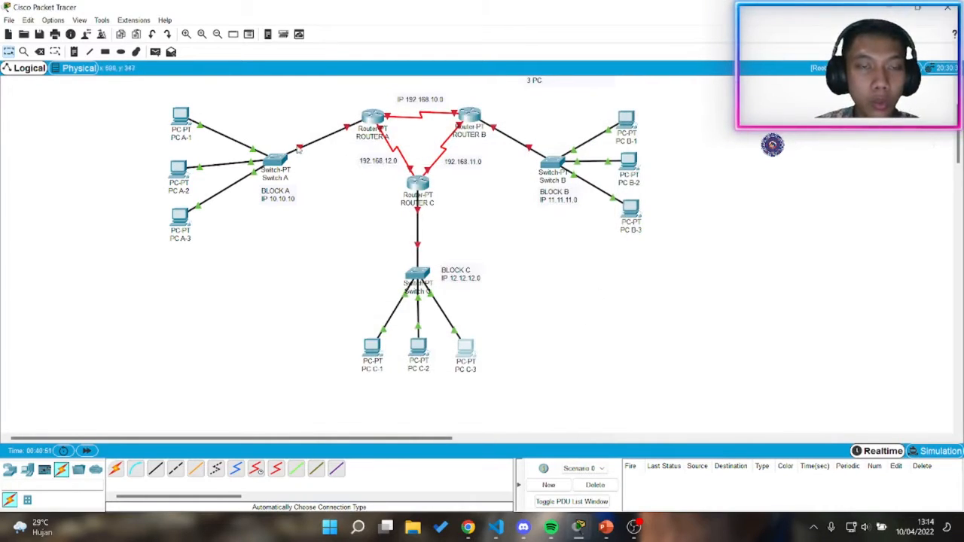
Step: Turn on Router A's FastEthernet0/0 port and assign it IP address 10.10.10.1 with subnet mask 255.0.0.0
{"action": "scroll", "coordinate": [498, 266], "scroll_direction": "up", "scroll_amount": 2}
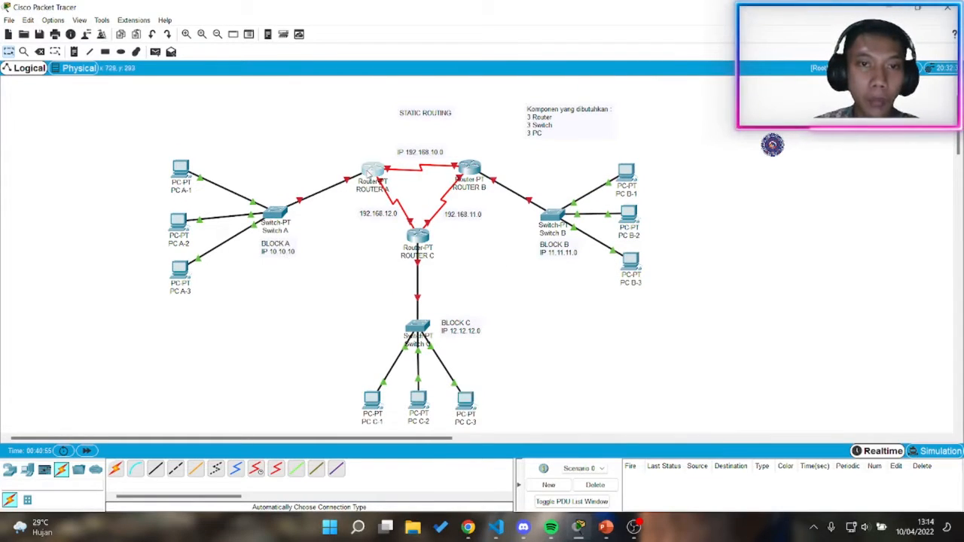
{"action": "left_click", "coordinate": [372, 168]}
{"action": "left_click", "coordinate": [621, 104]}
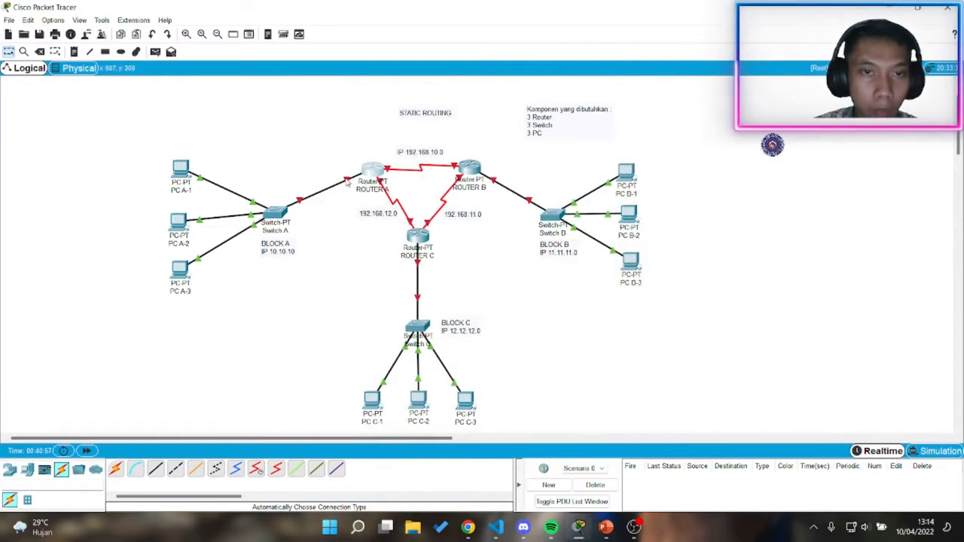
{"action": "left_click", "coordinate": [370, 173]}
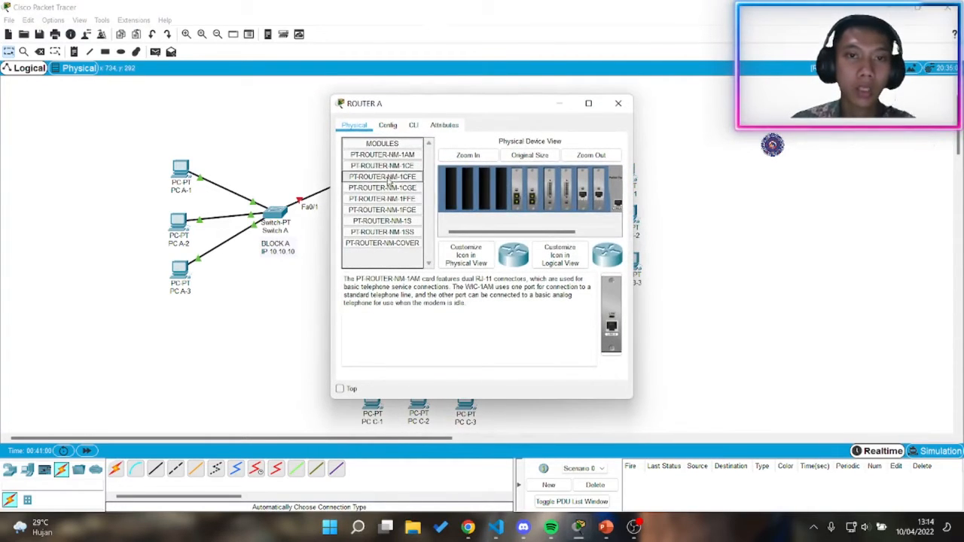
{"action": "left_click", "coordinate": [388, 127]}
{"action": "left_click_drag", "start_coordinate": [457, 108], "coordinate": [556, 111]}
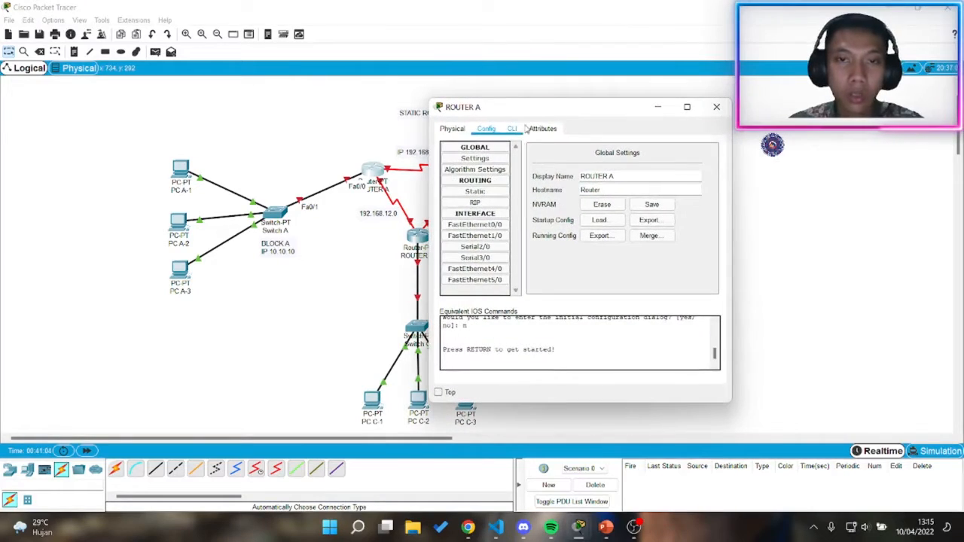
{"action": "left_click", "coordinate": [484, 226]}
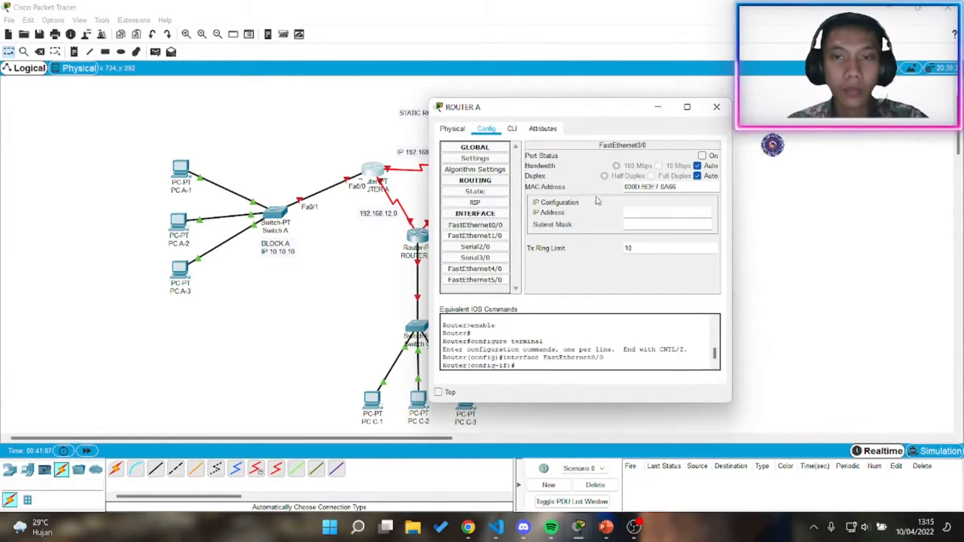
{"action": "left_click", "coordinate": [708, 155]}
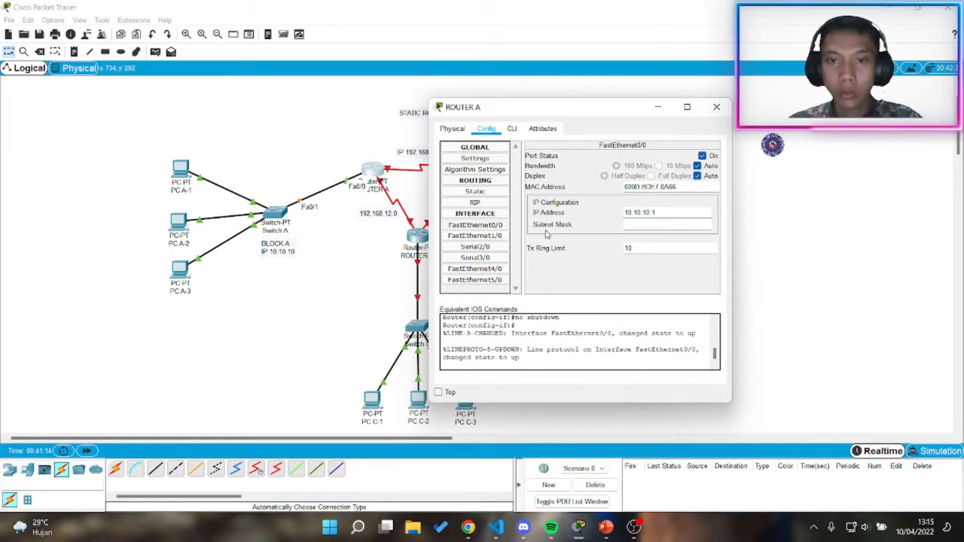
{"action": "key", "text": "Tab"}
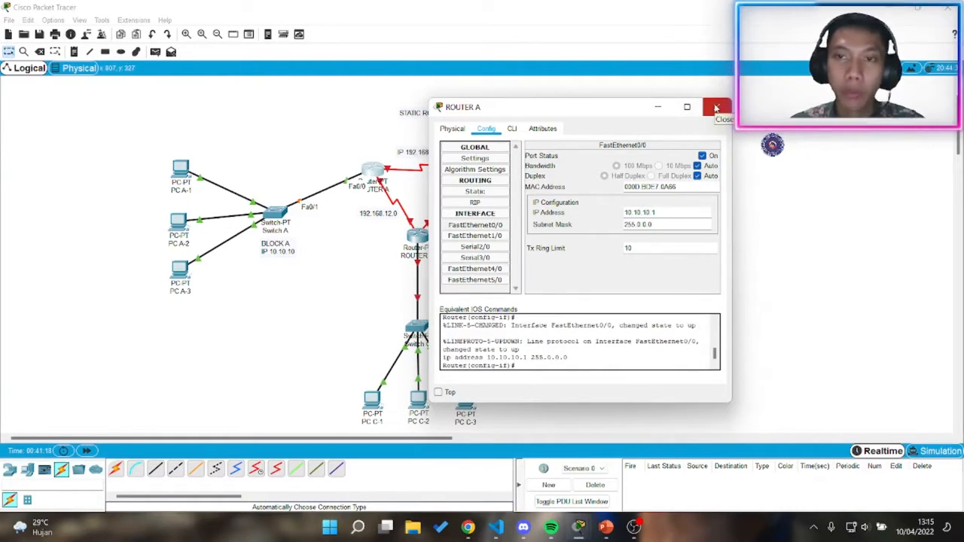
{"action": "left_click", "coordinate": [716, 107]}
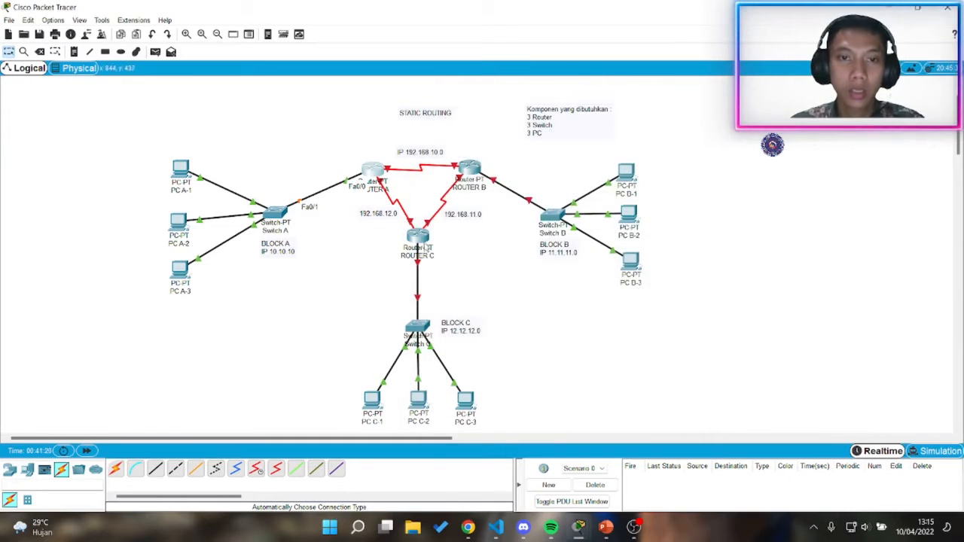
{"action": "double_click", "coordinate": [421, 239]}
{"action": "left_click_drag", "start_coordinate": [607, 97], "coordinate": [691, 115]}
{"action": "left_click", "coordinate": [694, 112]}
{"action": "double_click", "coordinate": [518, 181]}
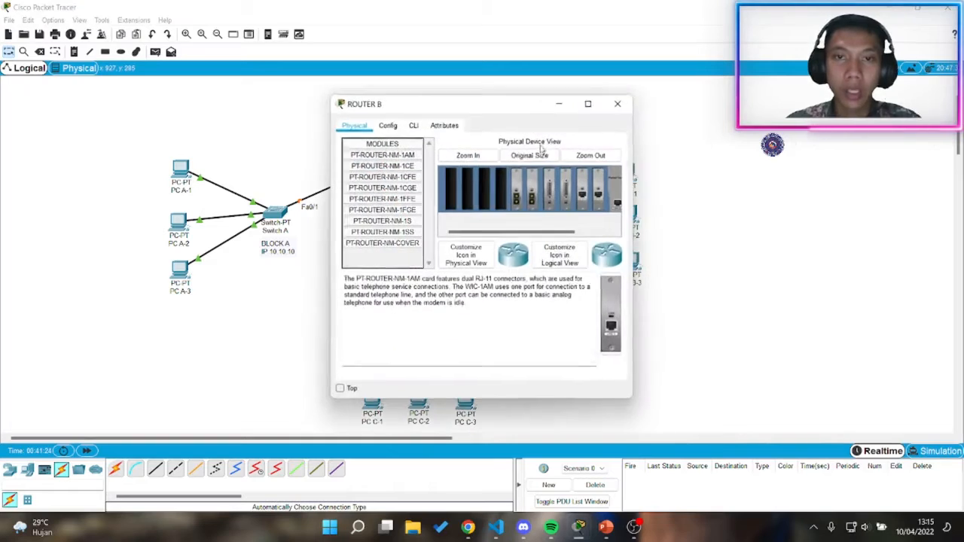
{"action": "left_click_drag", "start_coordinate": [524, 109], "coordinate": [547, 103]}
{"action": "left_click", "coordinate": [409, 119]}
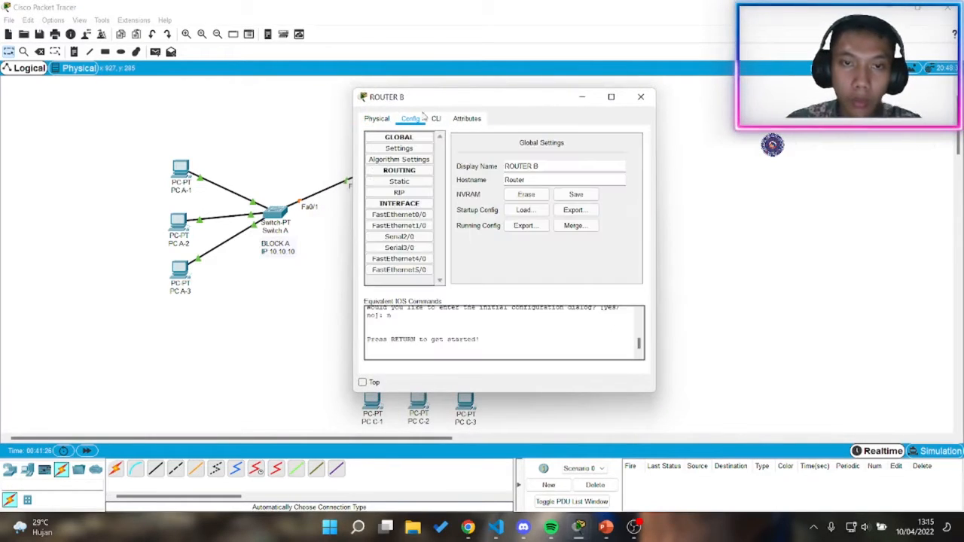
{"action": "left_click_drag", "start_coordinate": [463, 100], "coordinate": [592, 105]}
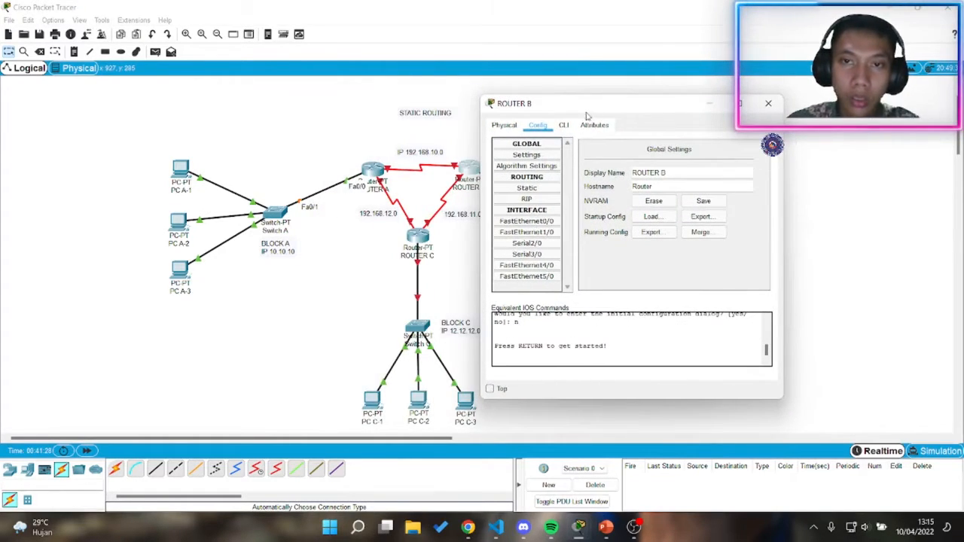
{"action": "left_click", "coordinate": [769, 104]}
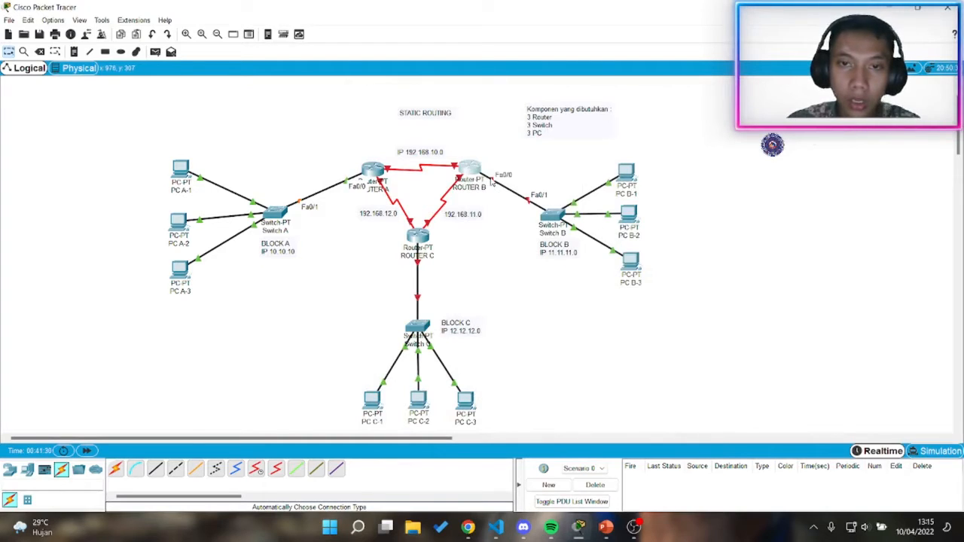
{"action": "left_click", "coordinate": [468, 171]}
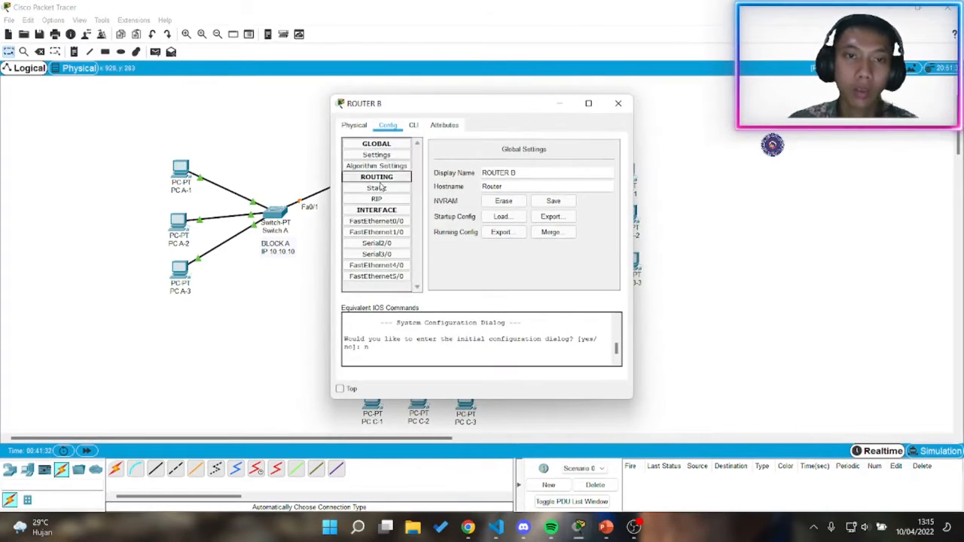
{"action": "left_click", "coordinate": [378, 221]}
{"action": "left_click_drag", "start_coordinate": [471, 103], "coordinate": [648, 103]}
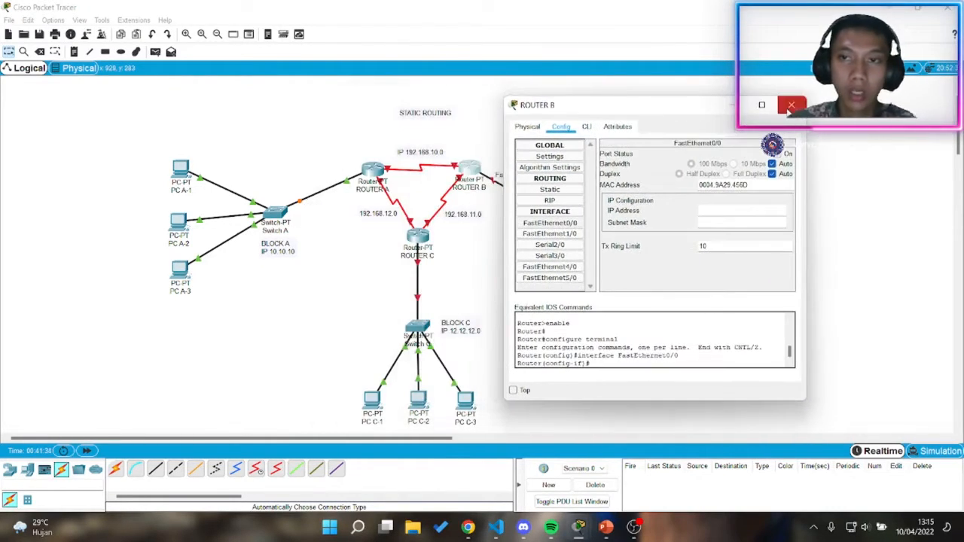
{"action": "left_click", "coordinate": [789, 101]}
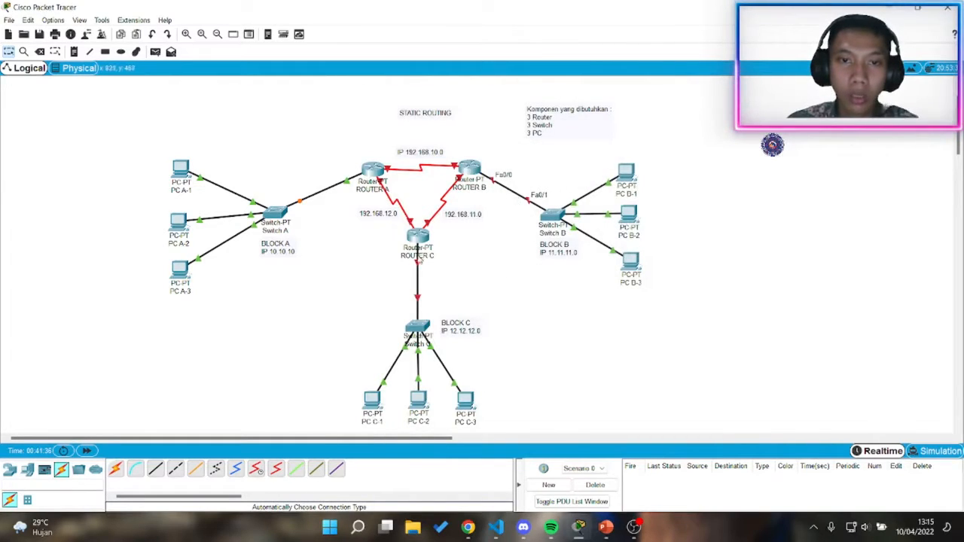
Step: Turn on Router B's FastEthernet0/0 port and assign it IP address 11.11.11.1 with the default subnet mask
{"action": "mouse_move", "coordinate": [419, 268]}
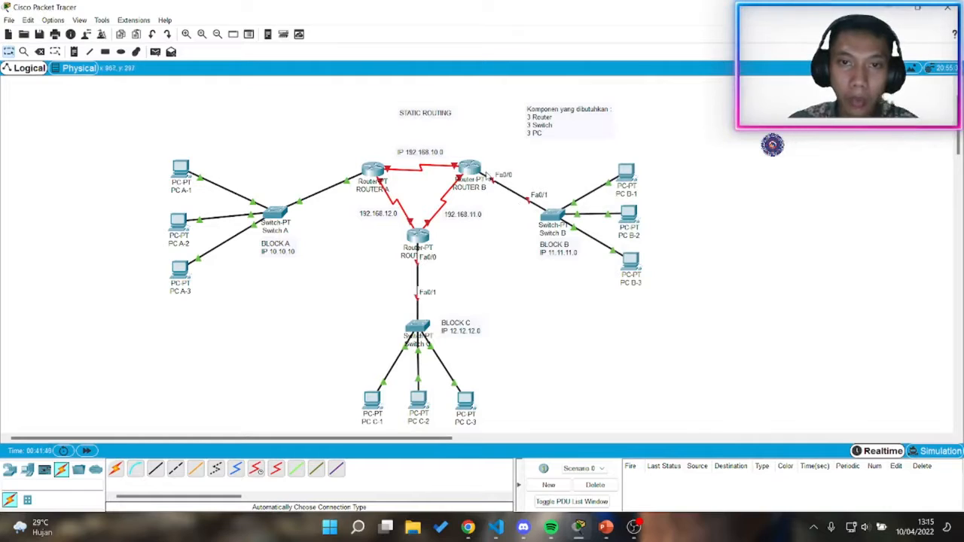
{"action": "left_click", "coordinate": [468, 167]}
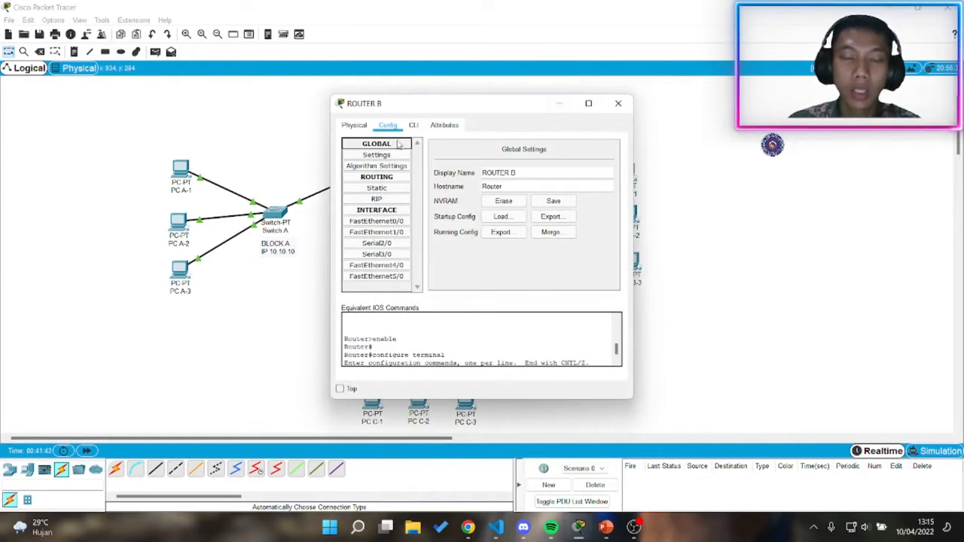
{"action": "left_click", "coordinate": [387, 221]}
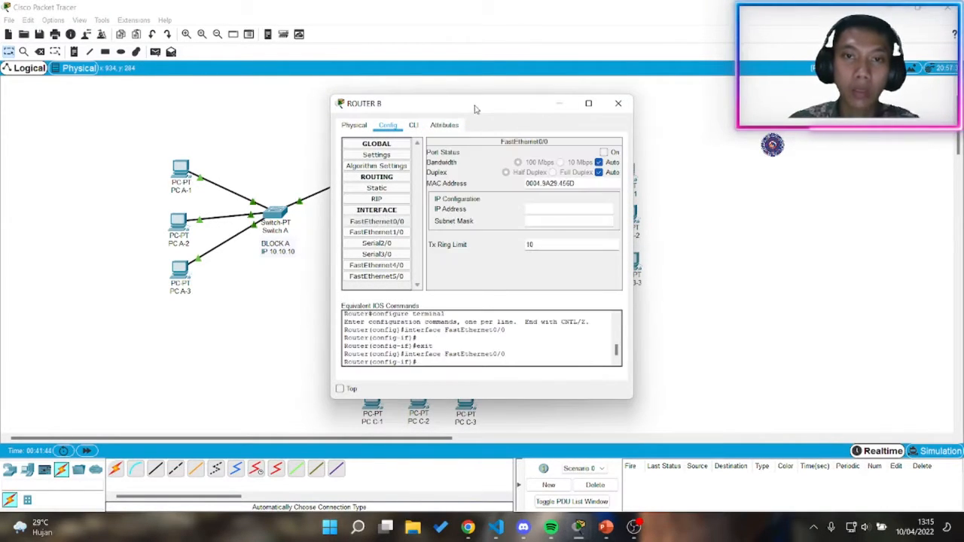
{"action": "left_click_drag", "start_coordinate": [476, 109], "coordinate": [709, 113]}
{"action": "left_click", "coordinate": [614, 225]}
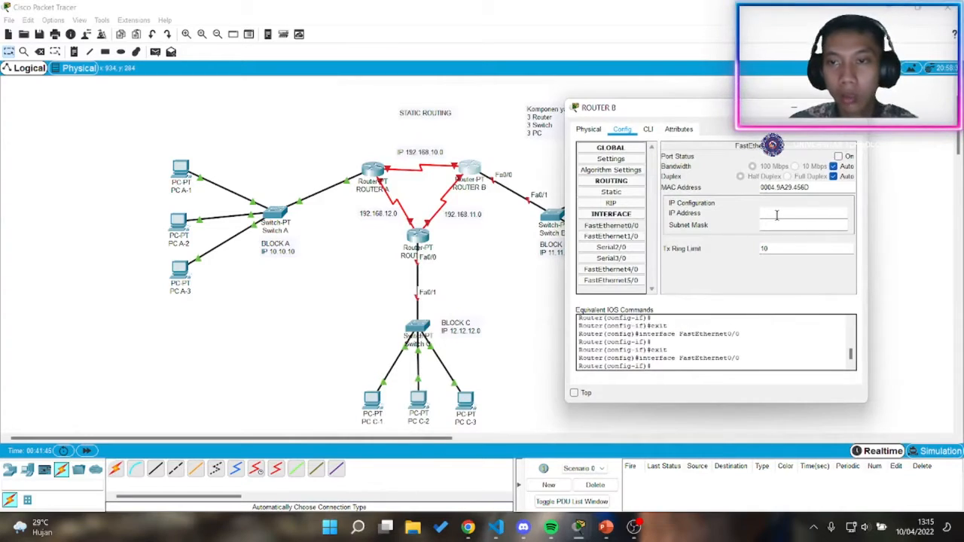
{"action": "left_click", "coordinate": [838, 156]}
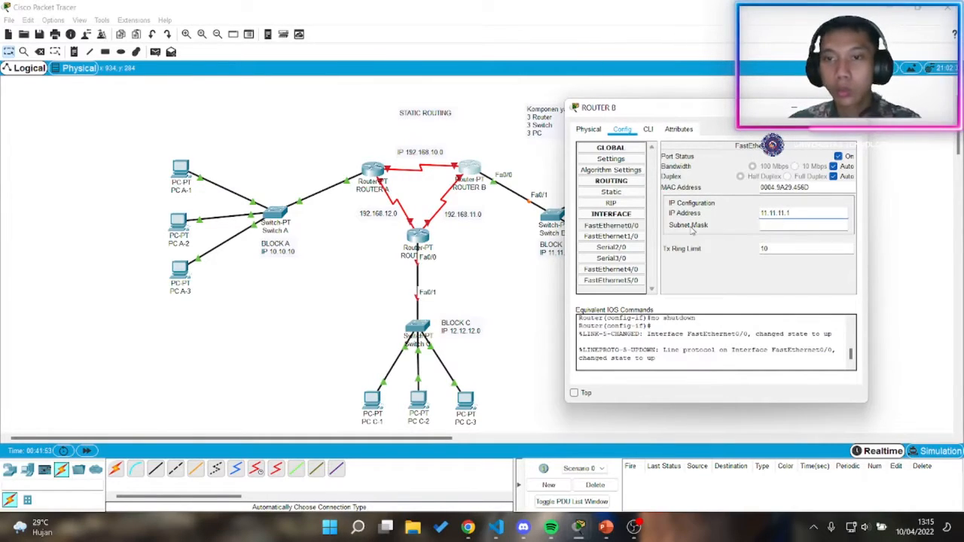
{"action": "key", "text": "Tab"}
{"action": "left_click", "coordinate": [857, 107]}
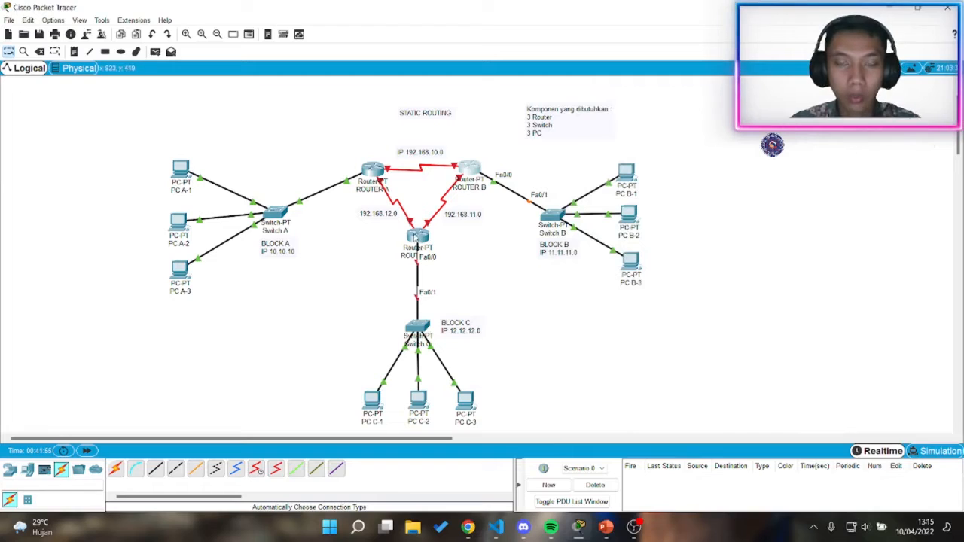
Step: Assign Router C's FastEthernet0/0 port IP address 12.12.12.1 with the default subnet mask and turn the port on
{"action": "left_click", "coordinate": [415, 237]}
{"action": "left_click_drag", "start_coordinate": [509, 111], "coordinate": [774, 111]}
{"action": "left_click", "coordinate": [657, 126]}
{"action": "left_click", "coordinate": [655, 223]}
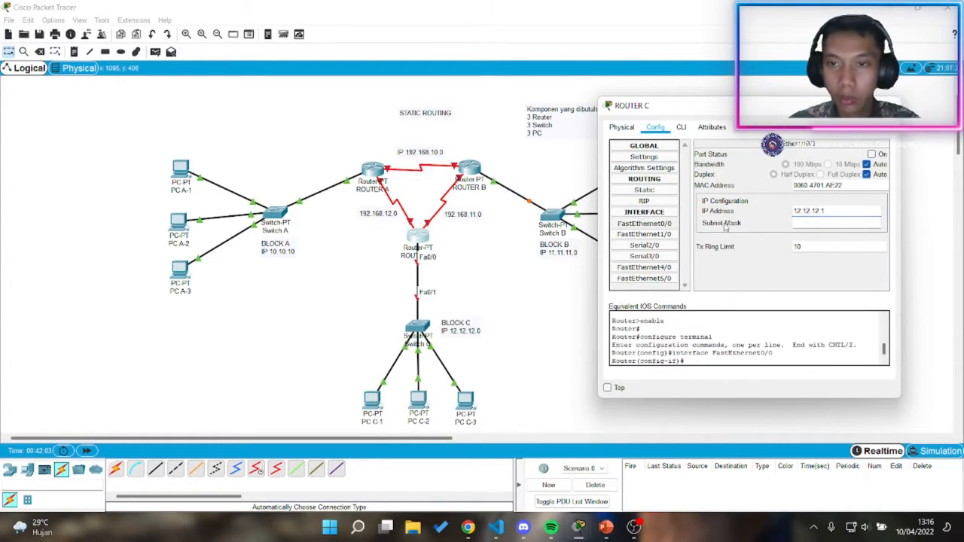
{"action": "key", "text": "Tab"}
{"action": "left_click", "coordinate": [734, 86]}
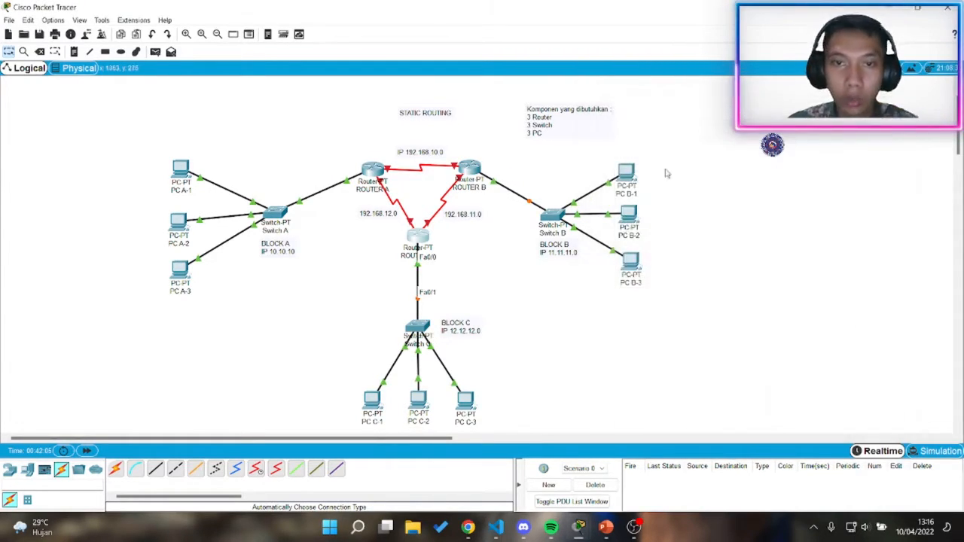
Step: Test connectivity by sending simple PDUs from PC A-1, PC A-2 and PC A-3 to Router A, and delete the test scenario
{"action": "left_click", "coordinate": [155, 51]}
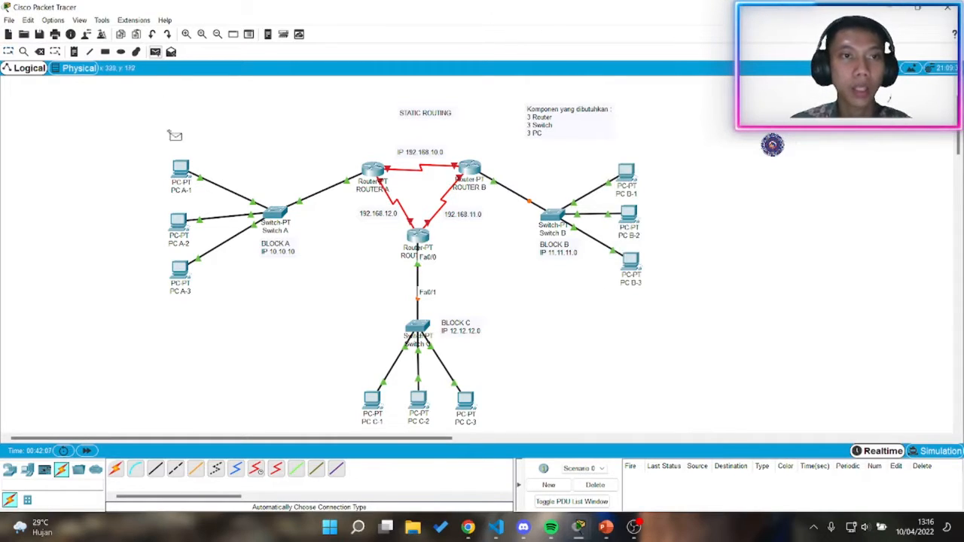
{"action": "left_click", "coordinate": [180, 169]}
{"action": "left_click", "coordinate": [373, 168]}
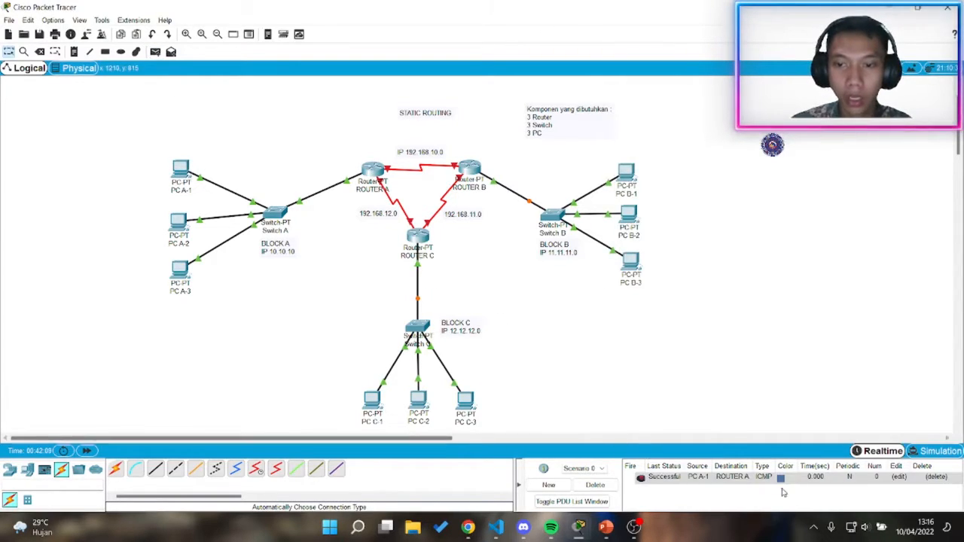
{"action": "left_click", "coordinate": [155, 52]}
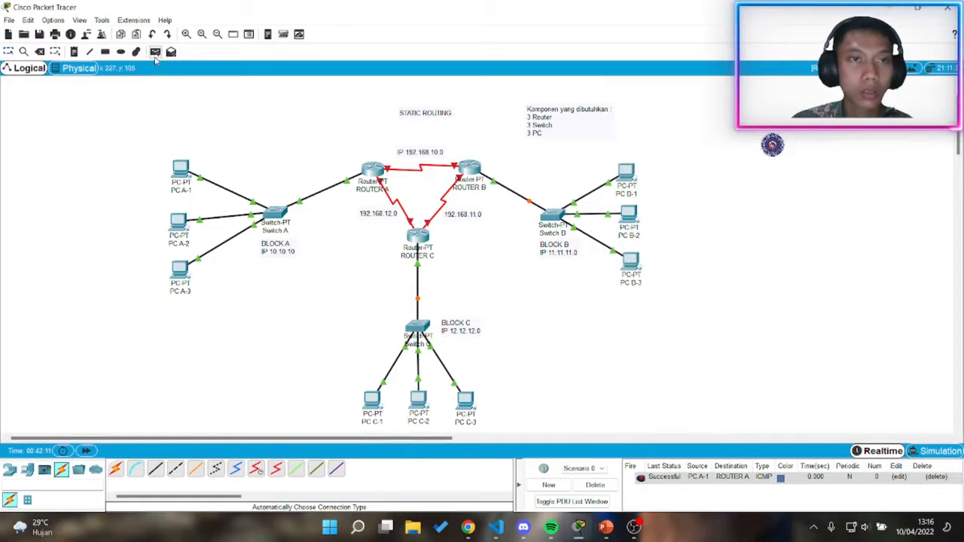
{"action": "left_click", "coordinate": [177, 223]}
{"action": "left_click", "coordinate": [372, 170]}
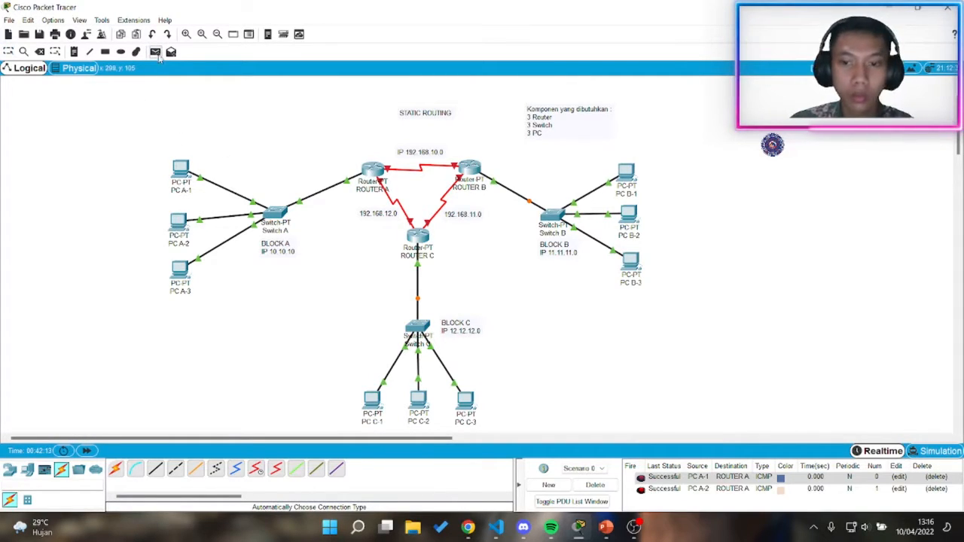
{"action": "left_click", "coordinate": [181, 279]}
{"action": "left_click", "coordinate": [372, 170]}
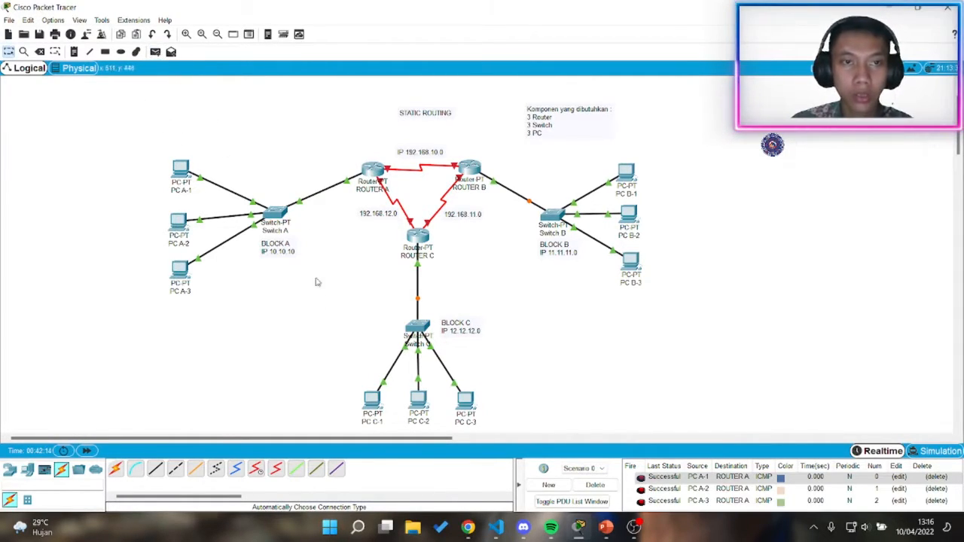
{"action": "left_click", "coordinate": [607, 485]}
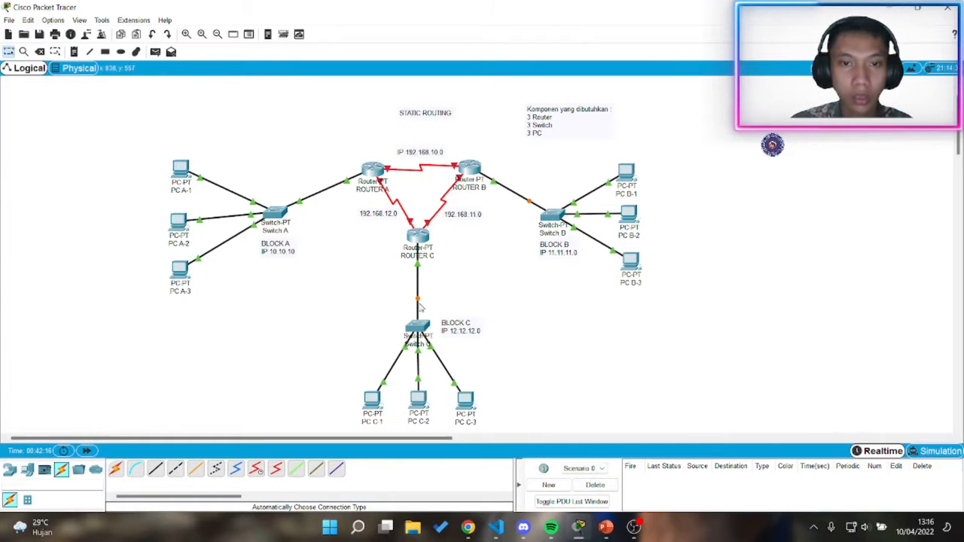
{"action": "left_click", "coordinate": [154, 51]}
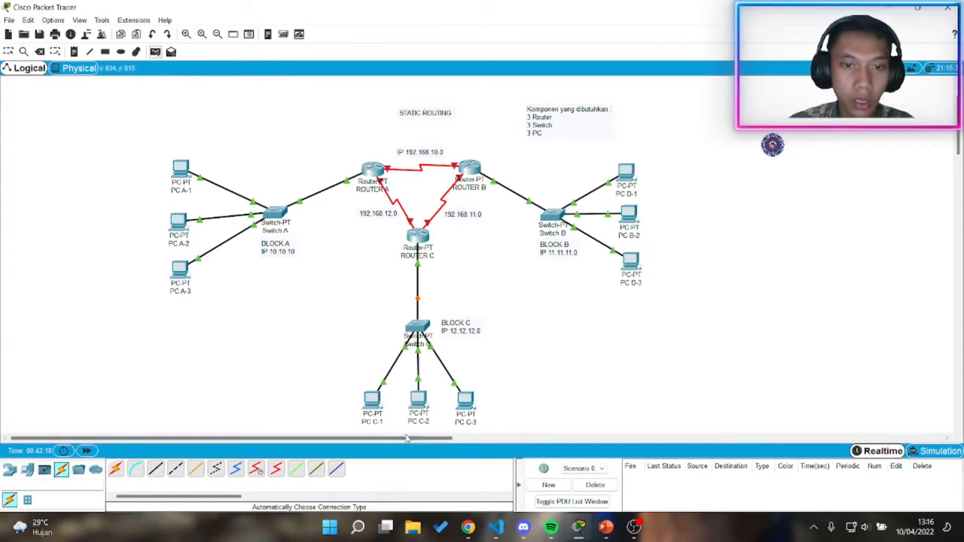
{"action": "left_click", "coordinate": [372, 399]}
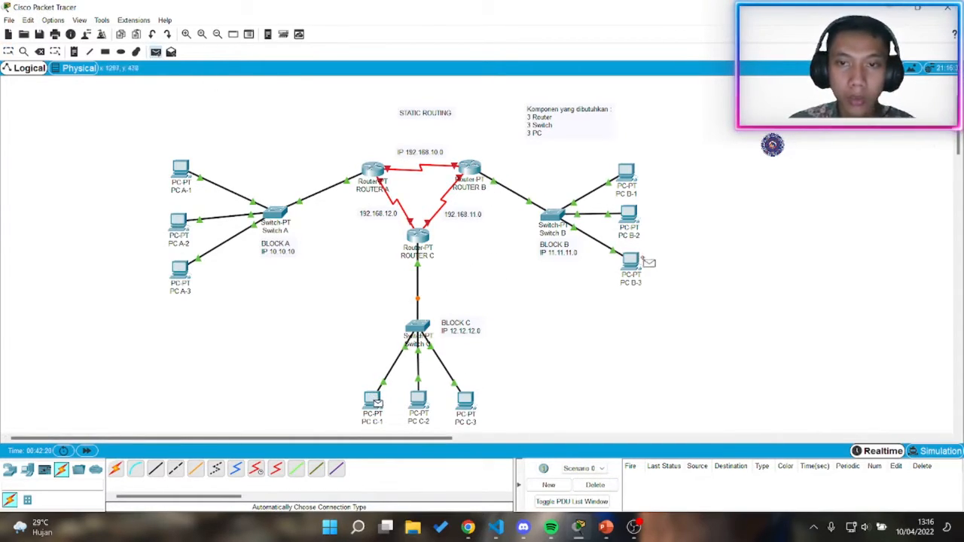
{"action": "left_click", "coordinate": [632, 262]}
{"action": "left_click", "coordinate": [611, 487]}
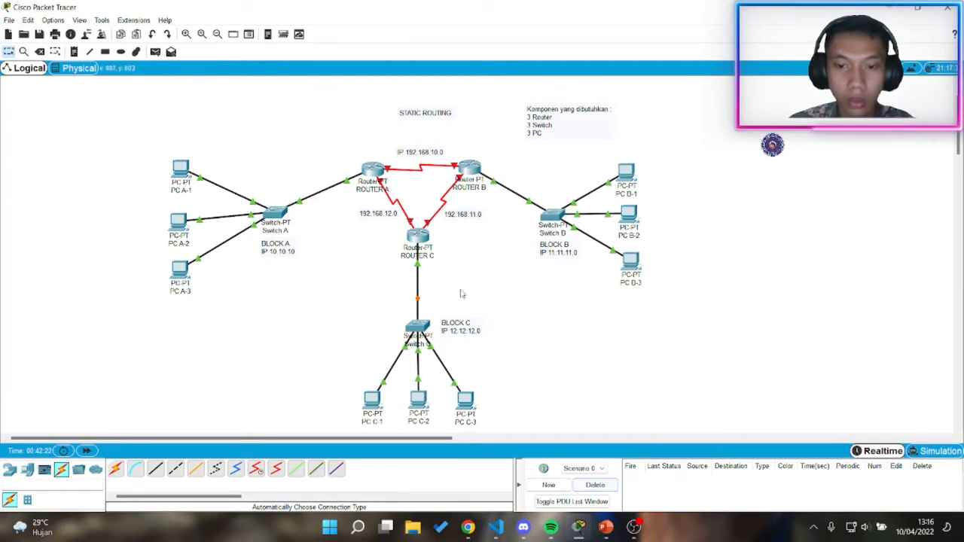
Step: Test connectivity by sending simple PDUs from PC B-3, PC B-2 and PC B-1 to Router B, and delete the test scenario
{"action": "left_click", "coordinate": [154, 52]}
{"action": "left_click", "coordinate": [631, 262]}
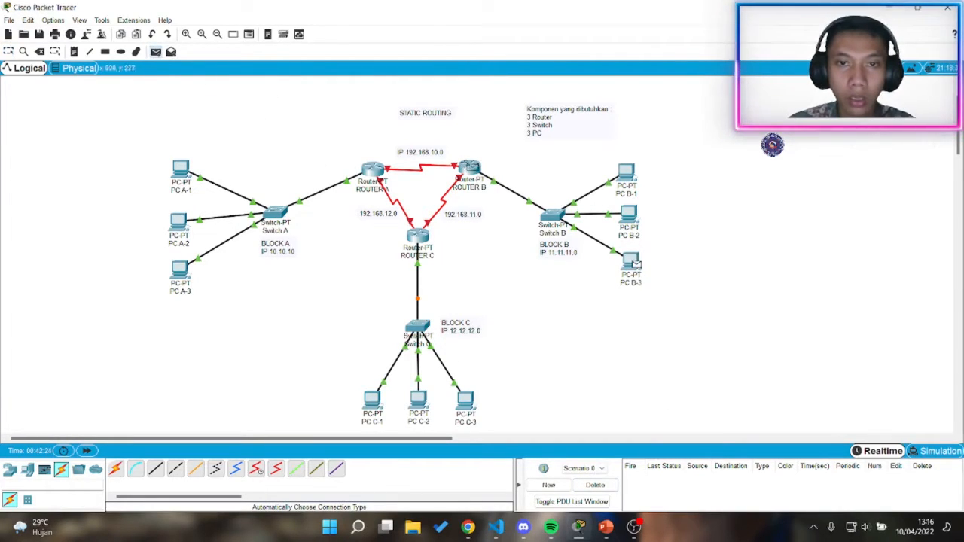
{"action": "left_click", "coordinate": [468, 168]}
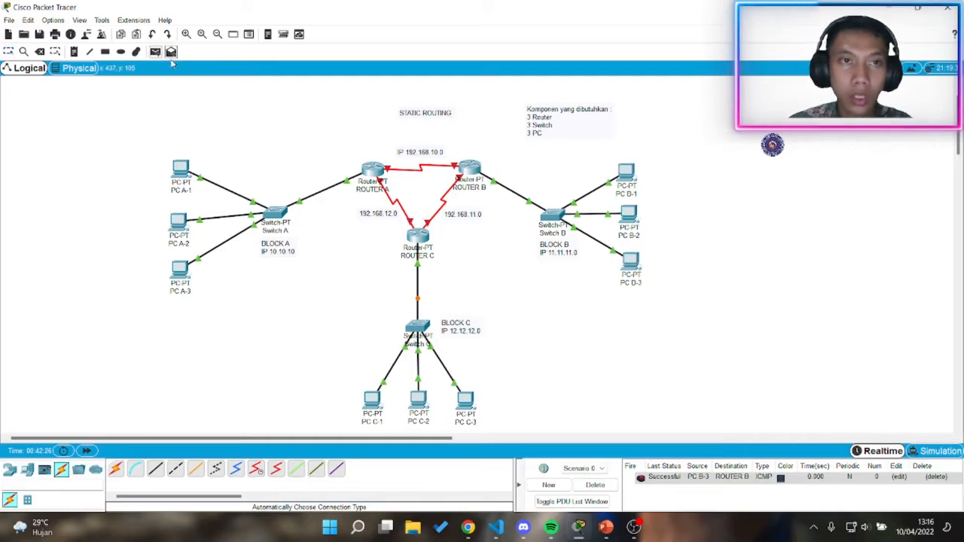
{"action": "left_click", "coordinate": [629, 217]}
{"action": "left_click", "coordinate": [468, 169]}
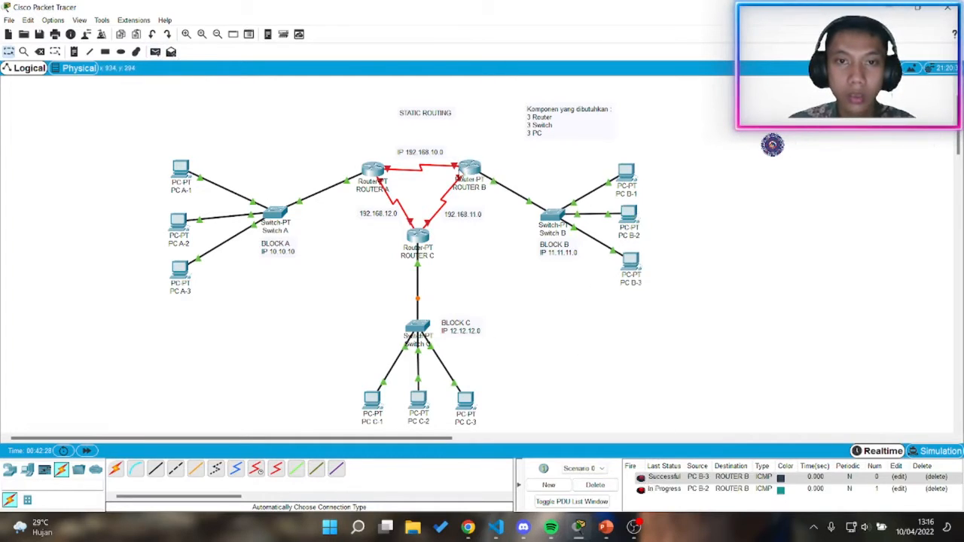
{"action": "left_click", "coordinate": [626, 172]}
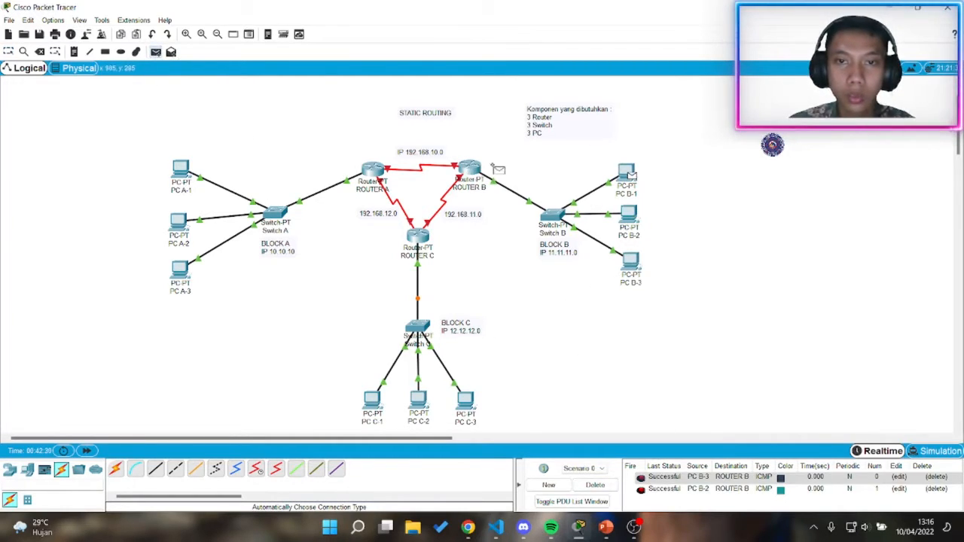
{"action": "left_click", "coordinate": [469, 167]}
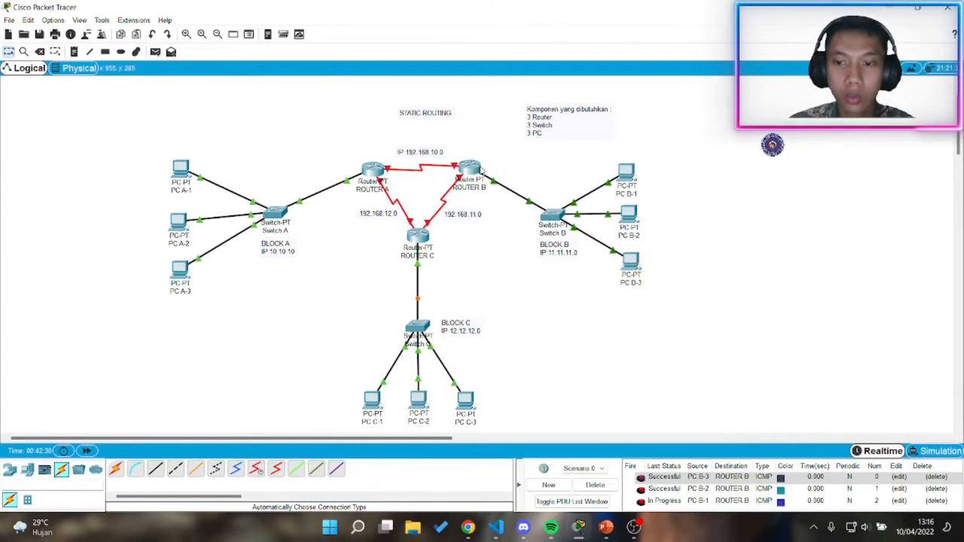
{"action": "left_click", "coordinate": [596, 485]}
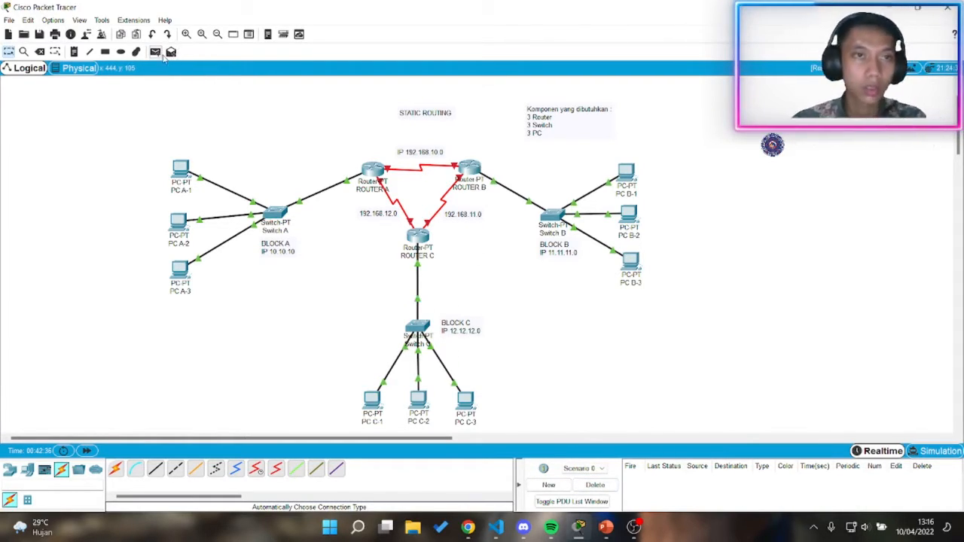
Step: Test connectivity by sending simple PDUs from PC C-1, PC C-2 and PC C-3 to Router C, and delete the test scenario
{"action": "left_click", "coordinate": [372, 399]}
{"action": "left_click", "coordinate": [417, 236]}
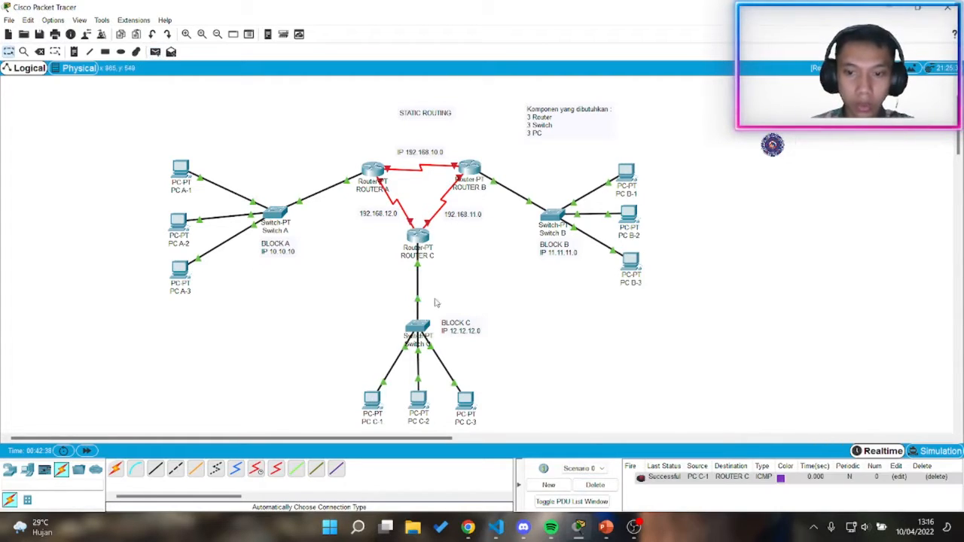
{"action": "left_click", "coordinate": [154, 51]}
{"action": "left_click", "coordinate": [418, 399]}
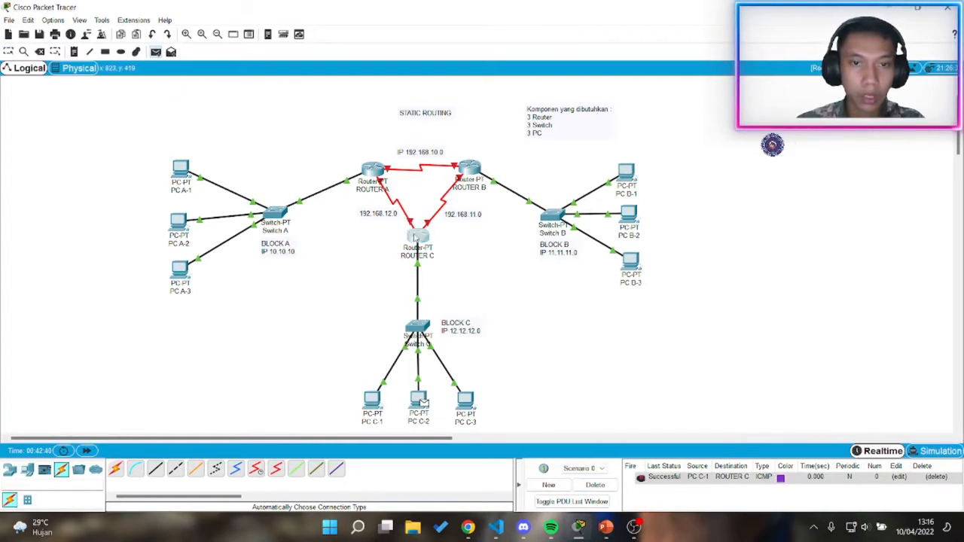
{"action": "left_click", "coordinate": [417, 235]}
{"action": "left_click", "coordinate": [465, 400]}
{"action": "left_click", "coordinate": [417, 236]}
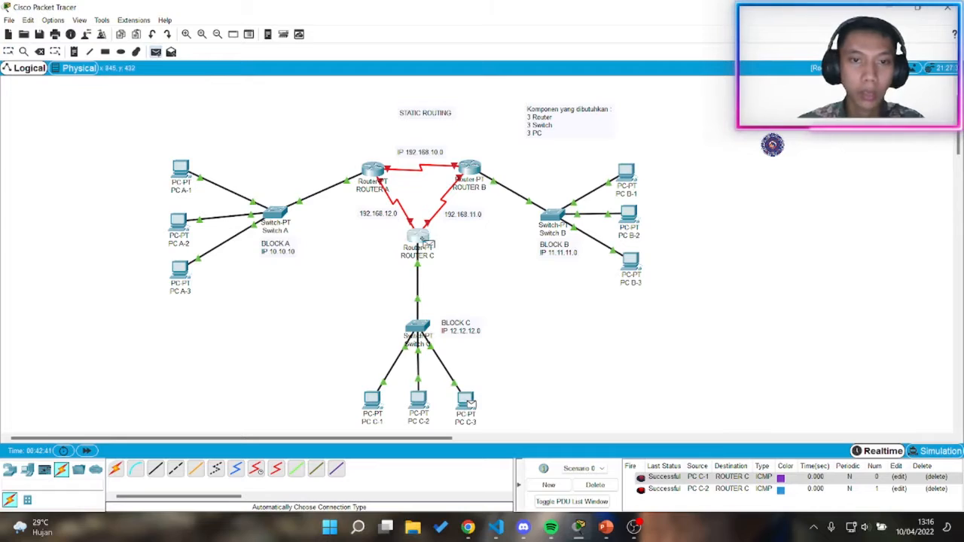
{"action": "left_click", "coordinate": [595, 486]}
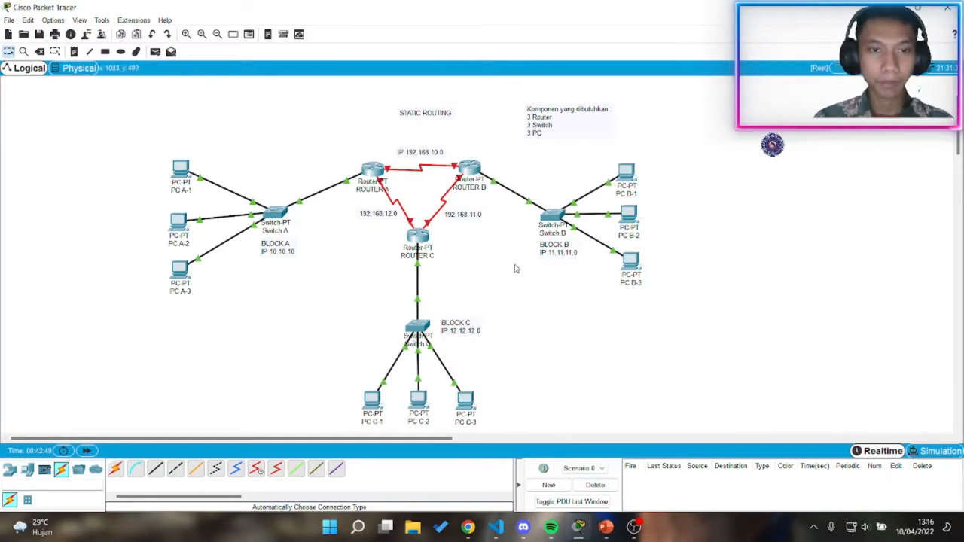
Step: Move the BLOCK B address label slightly lower beneath Switch B
{"action": "left_click_drag", "start_coordinate": [563, 258], "coordinate": [563, 265]}
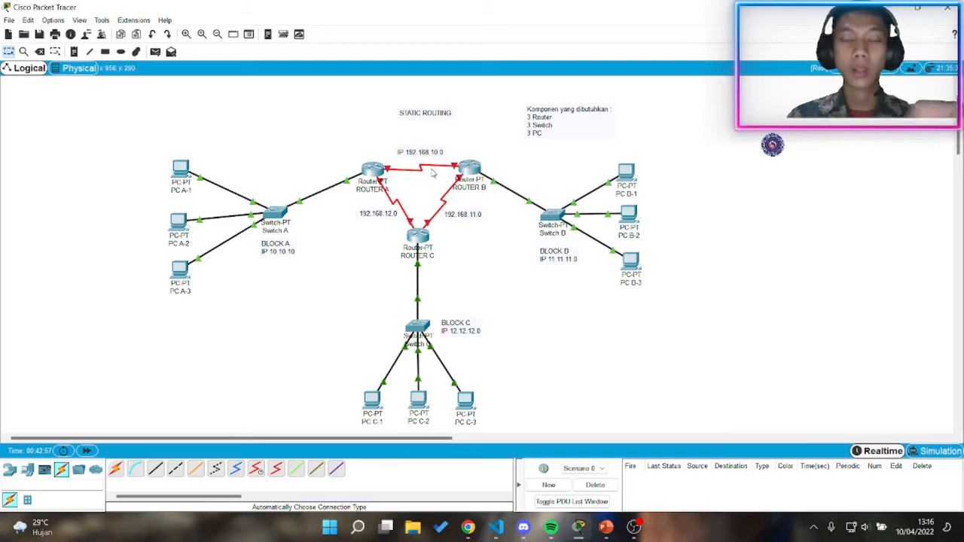
{"action": "left_click", "coordinate": [373, 170]}
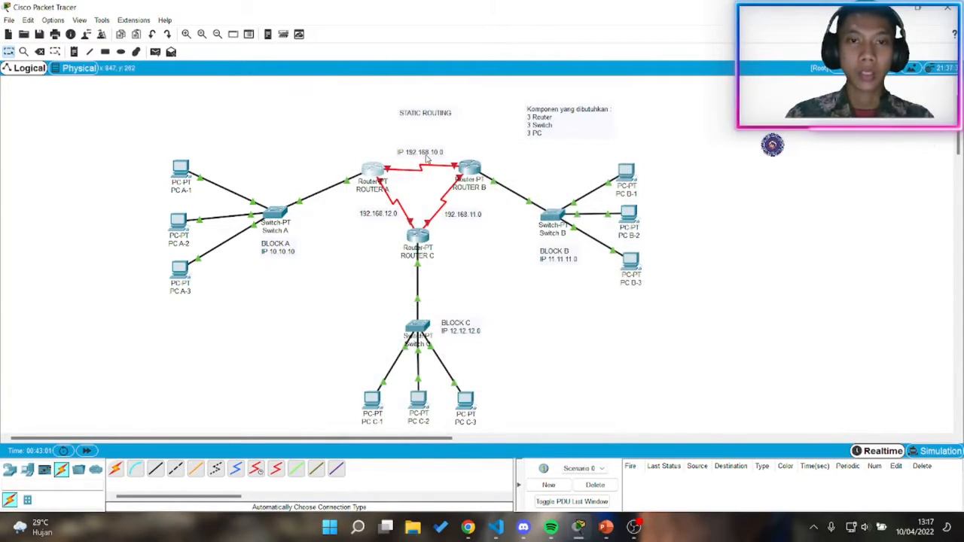
{"action": "left_click", "coordinate": [378, 170]}
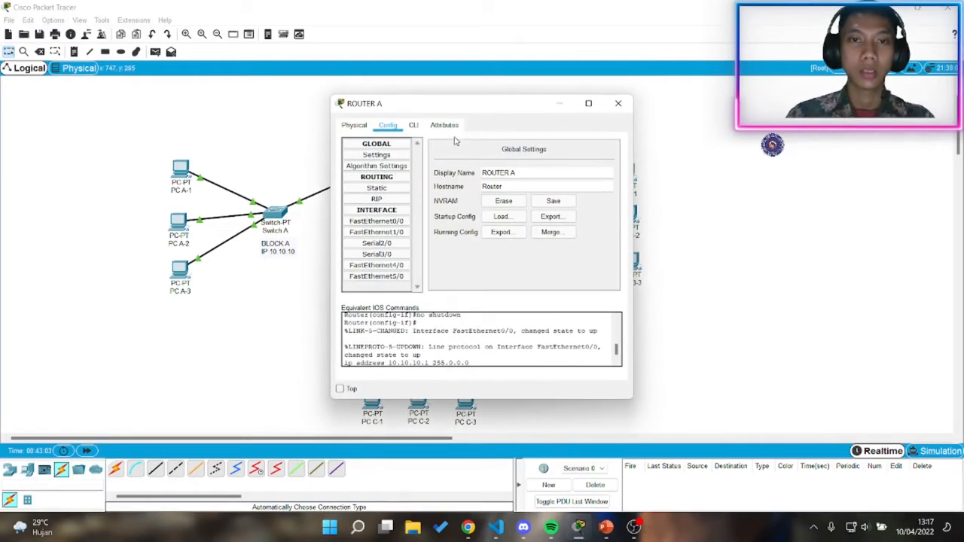
{"action": "left_click", "coordinate": [413, 126]}
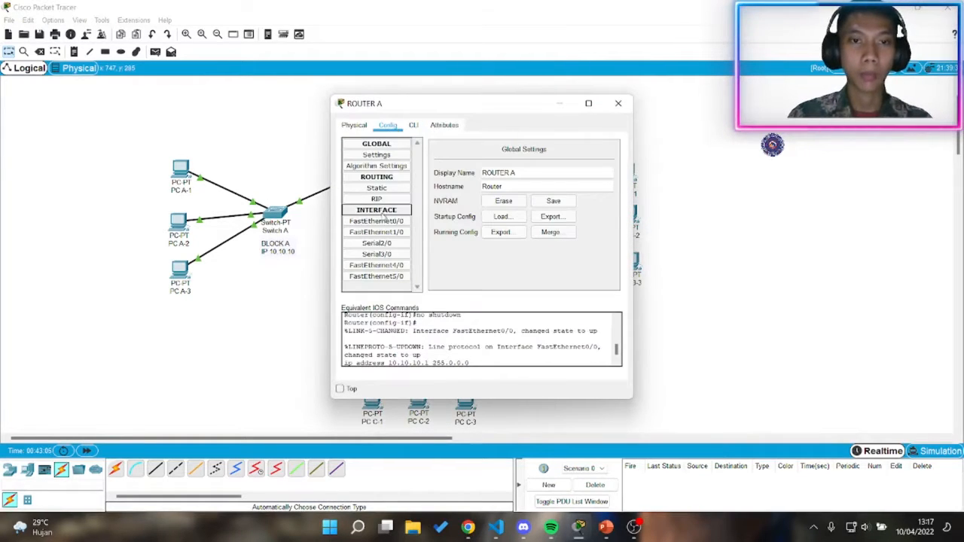
{"action": "left_click", "coordinate": [588, 103]}
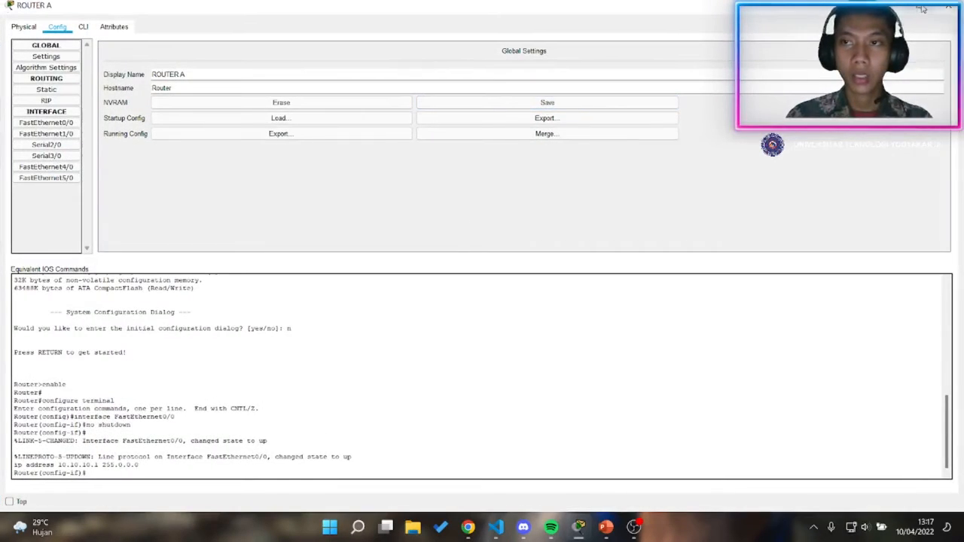
{"action": "left_click", "coordinate": [917, 7]}
{"action": "left_click", "coordinate": [628, 104]}
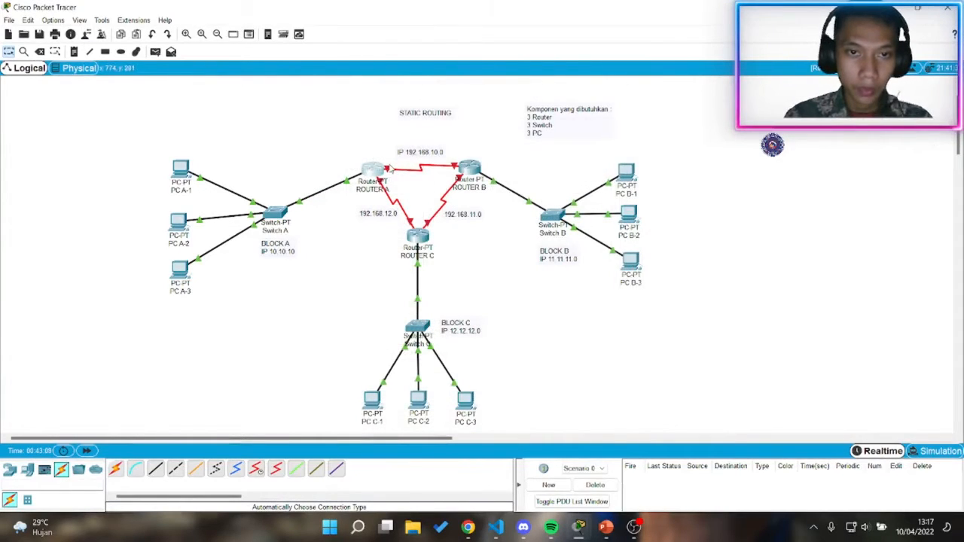
Step: Turn on Router A's Serial2/0 port and assign it IP address 192.168.10.1 with the default subnet mask 255.255.255.0
{"action": "mouse_move", "coordinate": [392, 173]}
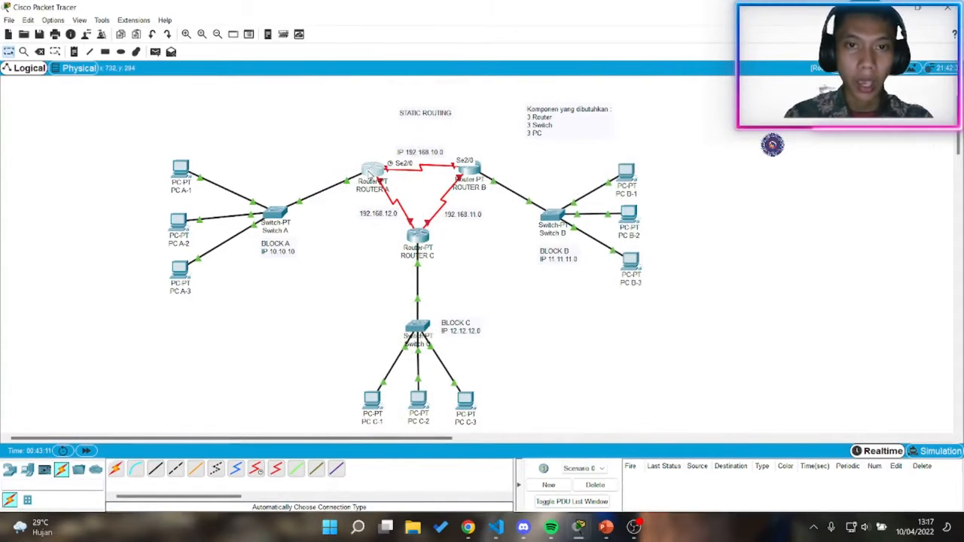
{"action": "left_click", "coordinate": [371, 172]}
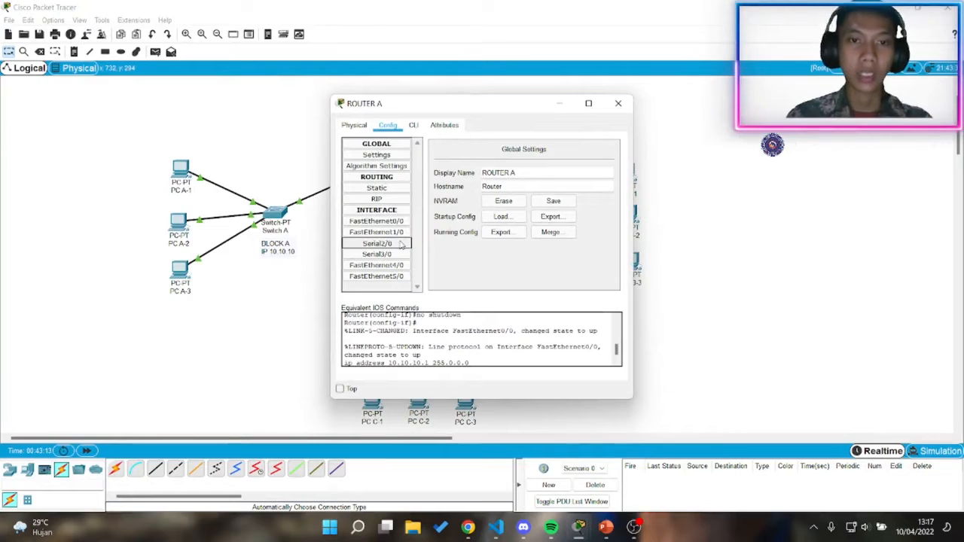
{"action": "left_click", "coordinate": [376, 243]}
{"action": "left_click_drag", "start_coordinate": [510, 98], "coordinate": [655, 120]}
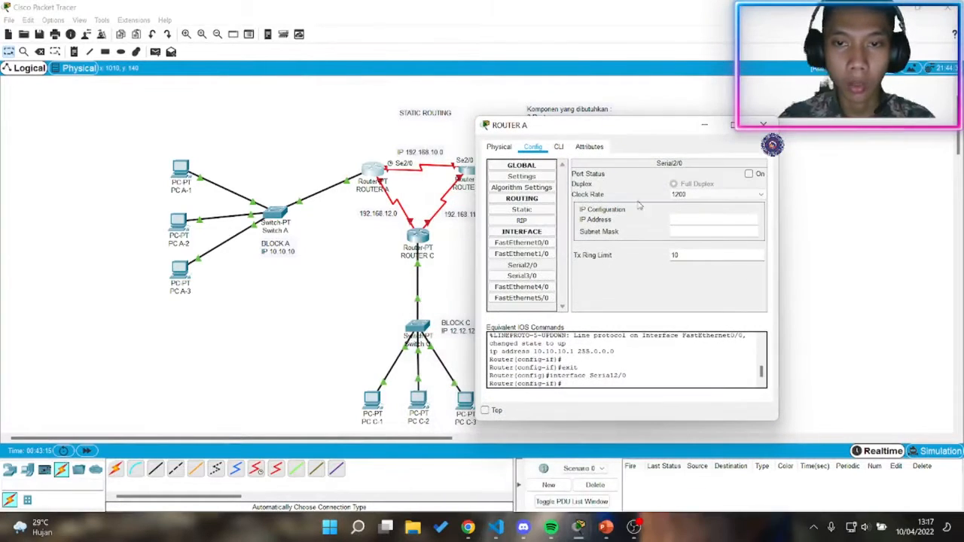
{"action": "left_click", "coordinate": [749, 173]}
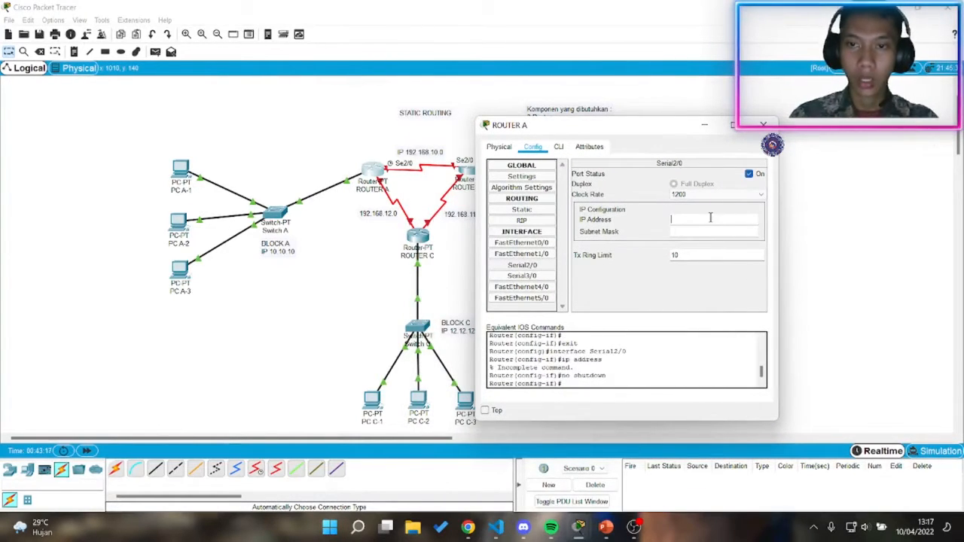
{"action": "left_click", "coordinate": [715, 219]}
{"action": "type", "text": "192.168.10.1"}
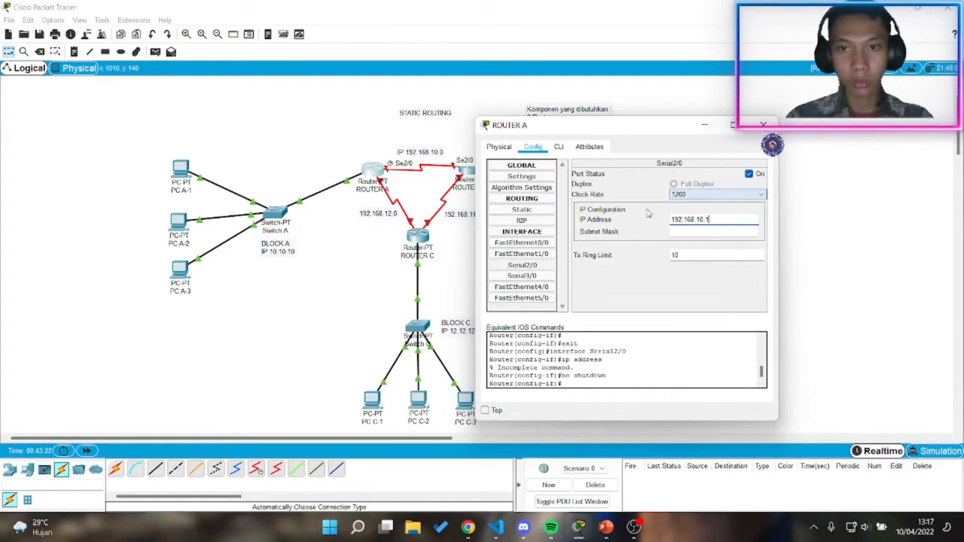
{"action": "key", "text": "Tab"}
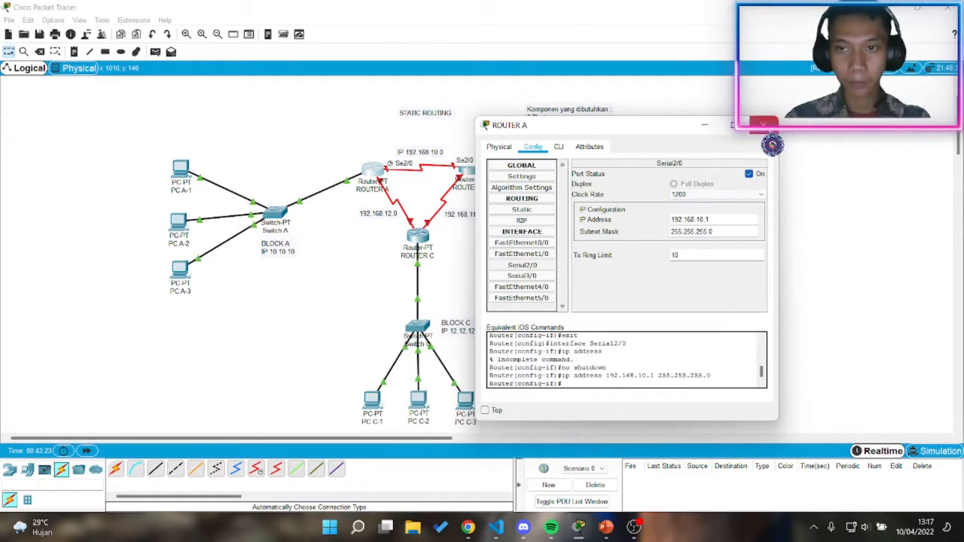
{"action": "left_click", "coordinate": [763, 125]}
Step: Turn on Router B's Serial2/0 port and assign it IP address 192.168.10.2 with the default subnet mask 255.255.255.0
{"action": "left_click", "coordinate": [476, 170]}
{"action": "left_click_drag", "start_coordinate": [487, 113], "coordinate": [673, 111]}
{"action": "left_click", "coordinate": [563, 251]}
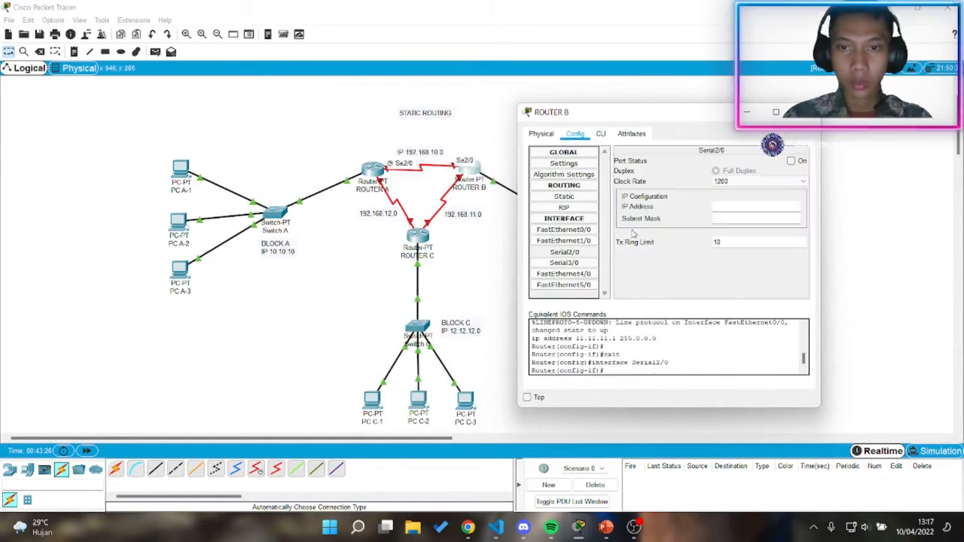
{"action": "left_click", "coordinate": [791, 161]}
{"action": "left_click", "coordinate": [738, 206]}
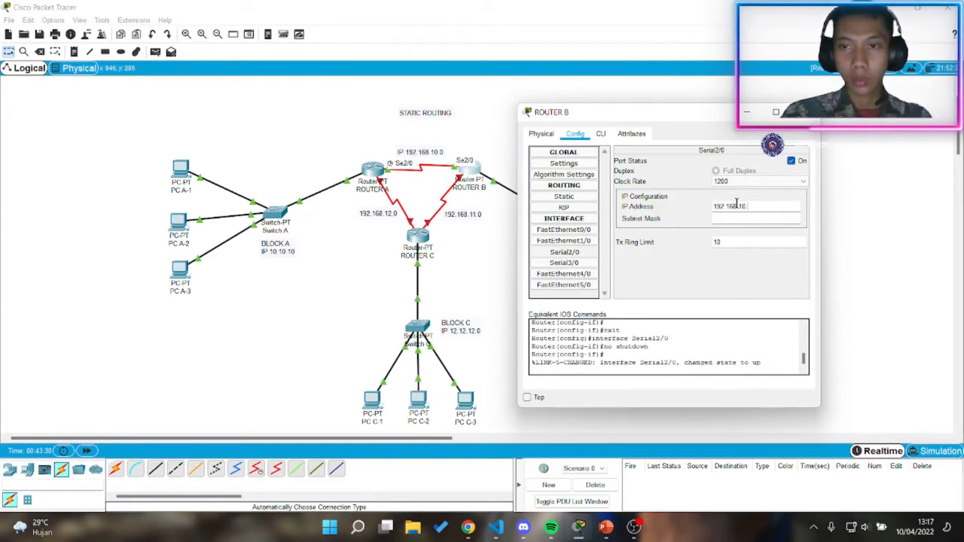
{"action": "type", "text": "192.168.10.2"}
{"action": "key", "text": "Tab"}
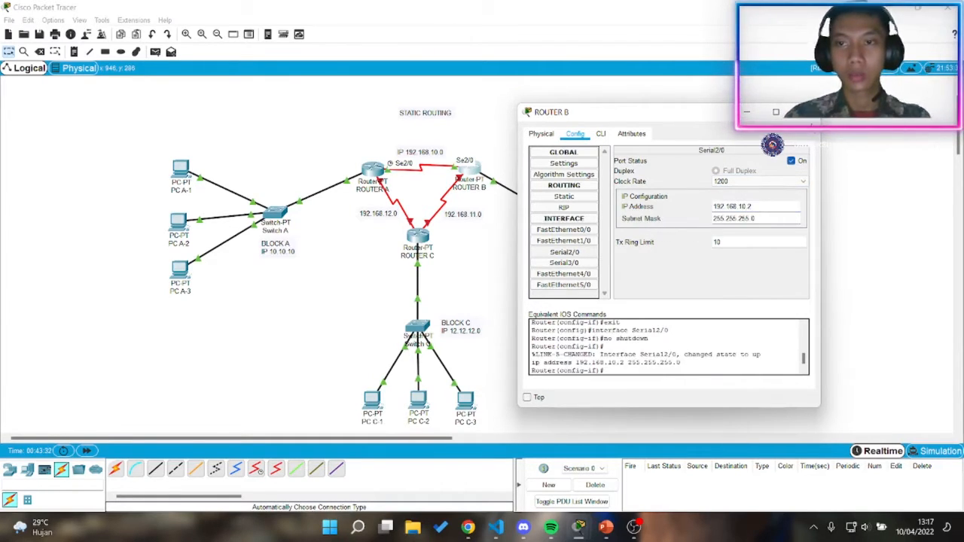
{"action": "left_click", "coordinate": [809, 111]}
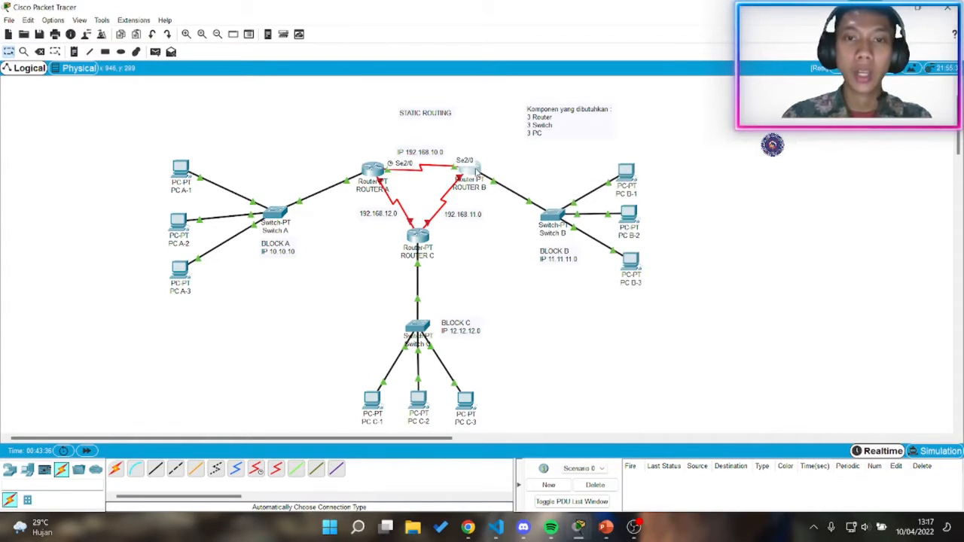
Step: Turn on Router B's Serial3/0 port and assign it IP address 192.168.11.1 with the default subnet mask
{"action": "mouse_move", "coordinate": [457, 181]}
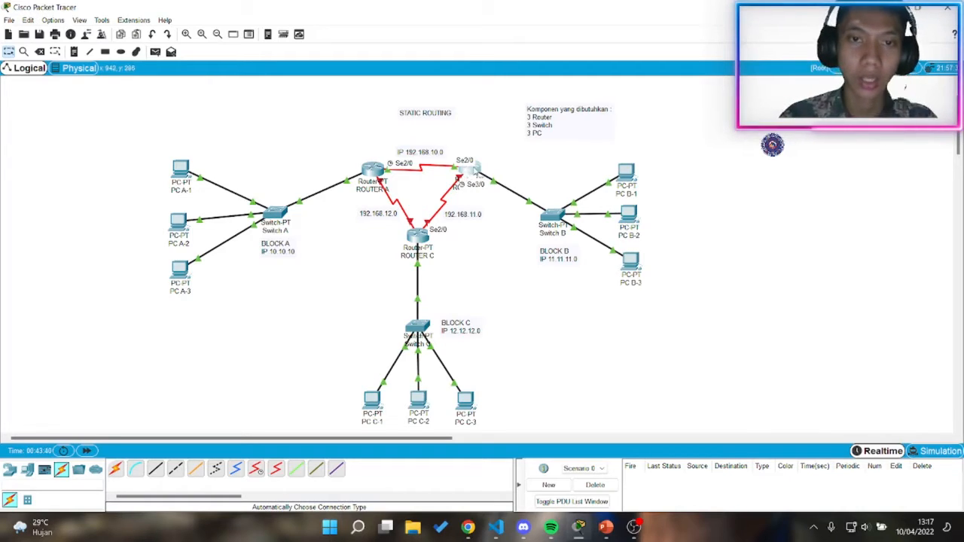
{"action": "left_click", "coordinate": [458, 181]}
{"action": "left_click", "coordinate": [377, 254]}
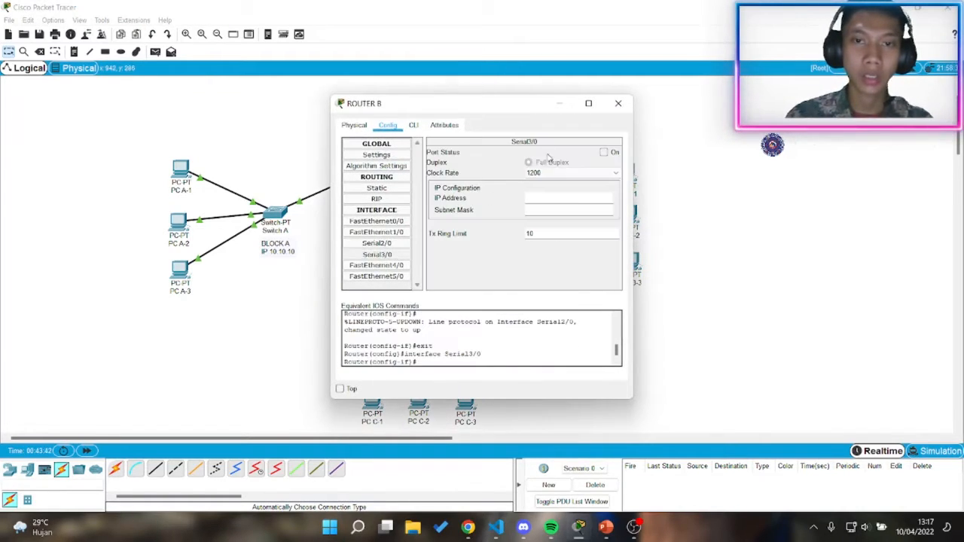
{"action": "left_click", "coordinate": [604, 152]}
{"action": "left_click_drag", "start_coordinate": [509, 105], "coordinate": [742, 133]}
{"action": "type", "text": "192.1"}
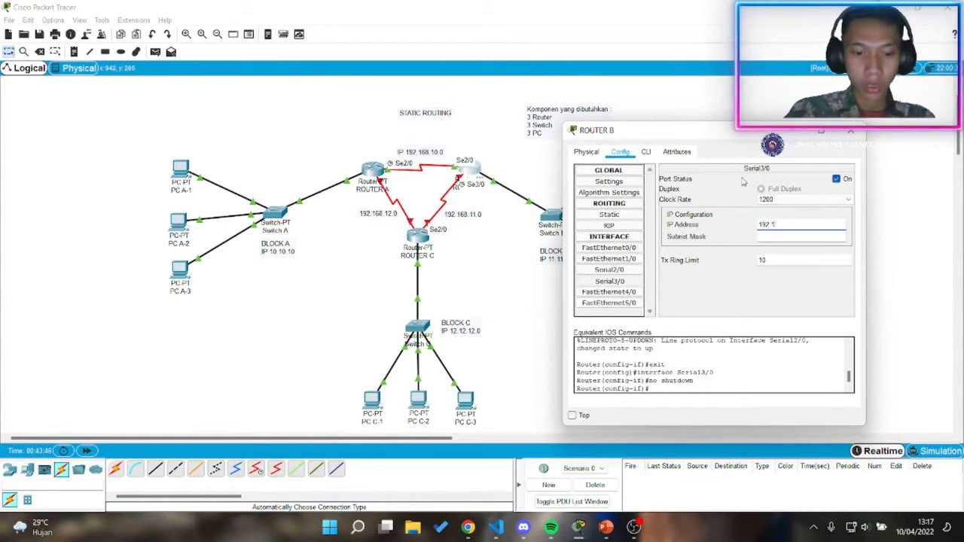
{"action": "type", "text": "68.11."}
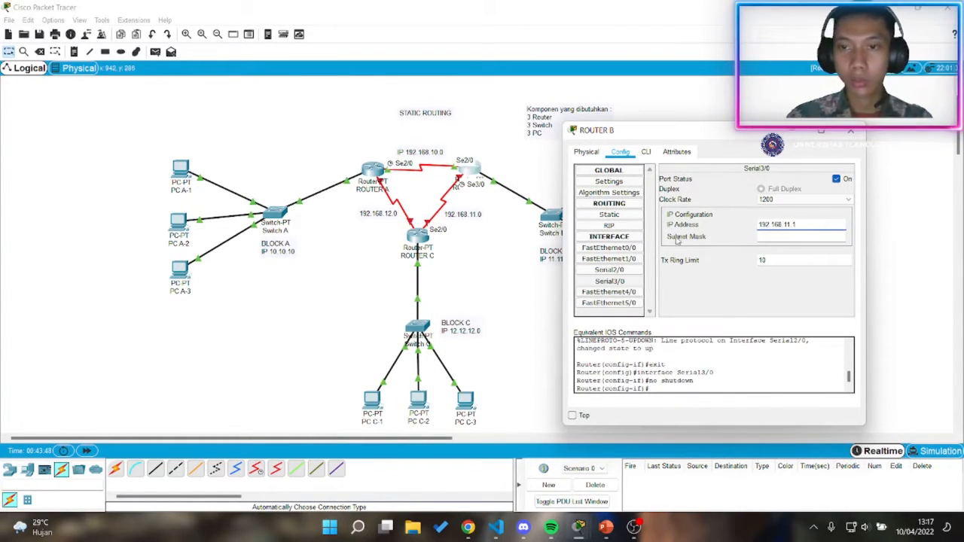
{"action": "type", "text": "1"}
{"action": "key", "text": "Tab"}
{"action": "left_click", "coordinate": [528, 247]}
Step: Turn on Router C's Serial2/0 port and assign it IP address 192.168.11.2 with the default subnet mask 255.255.255.0
{"action": "left_click", "coordinate": [417, 235]}
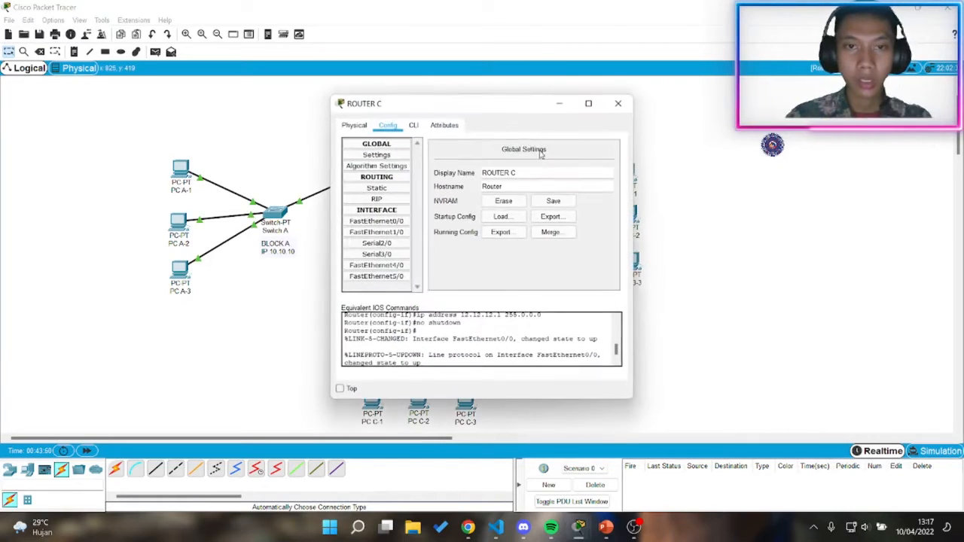
{"action": "left_click", "coordinate": [377, 243]}
{"action": "left_click_drag", "start_coordinate": [489, 105], "coordinate": [716, 122]}
{"action": "left_click", "coordinate": [832, 169]}
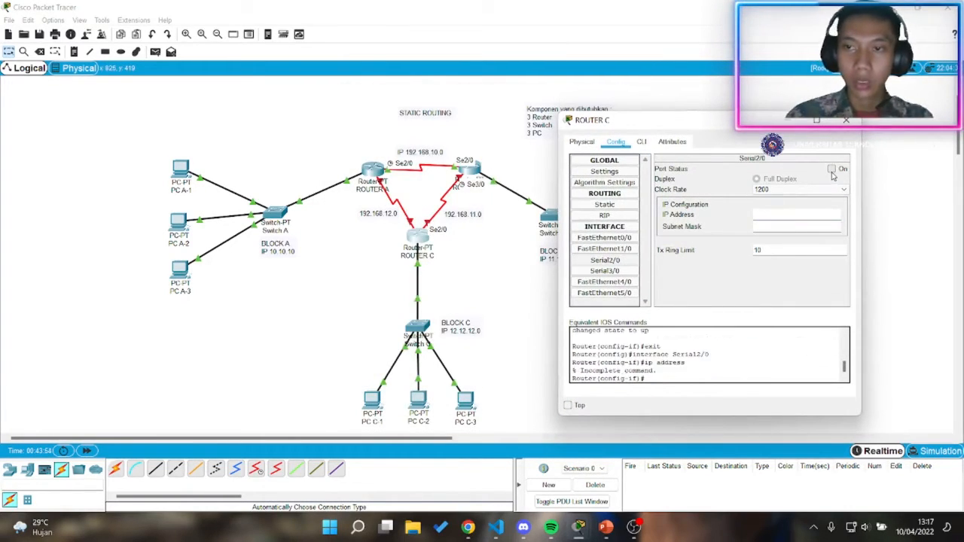
{"action": "left_click", "coordinate": [761, 216]}
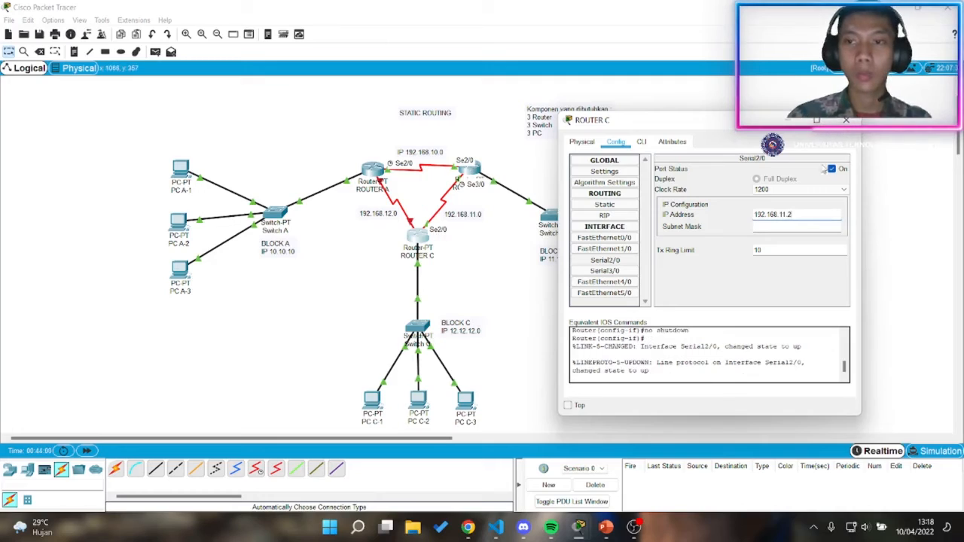
{"action": "key", "text": "Tab"}
{"action": "left_click", "coordinate": [846, 120]}
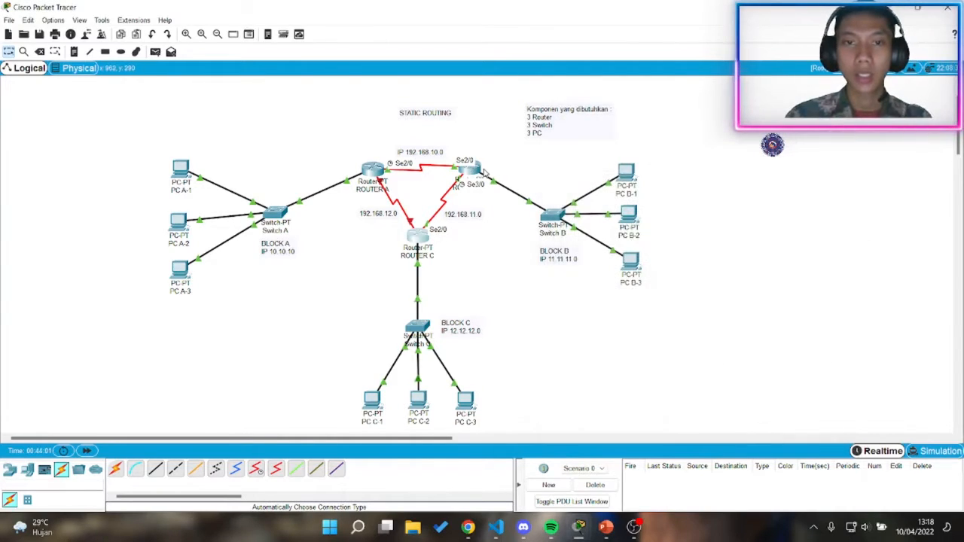
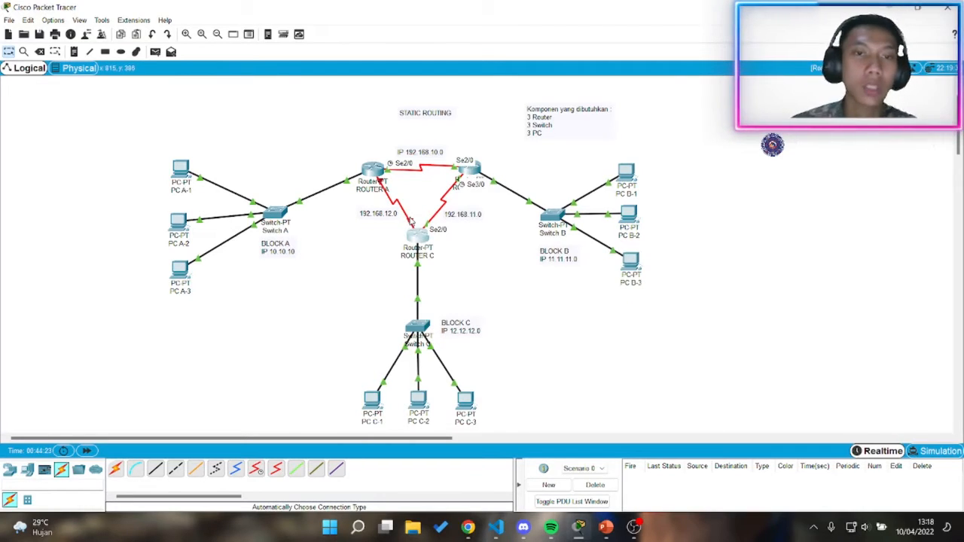
Step: Turn on Router C's Serial3/0 port and assign it IP address 192.168.12.1 with the default subnet mask
{"action": "left_click", "coordinate": [412, 223]}
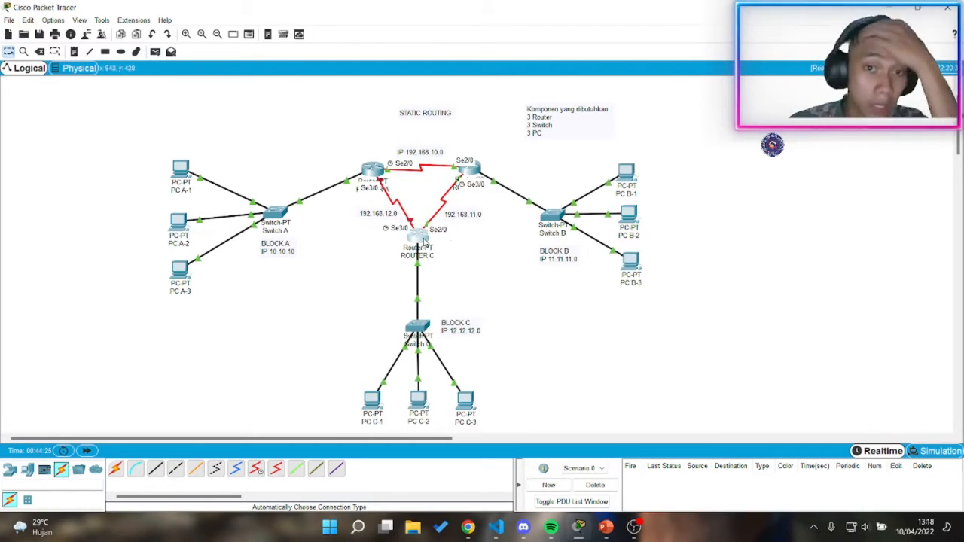
{"action": "left_click", "coordinate": [417, 243]}
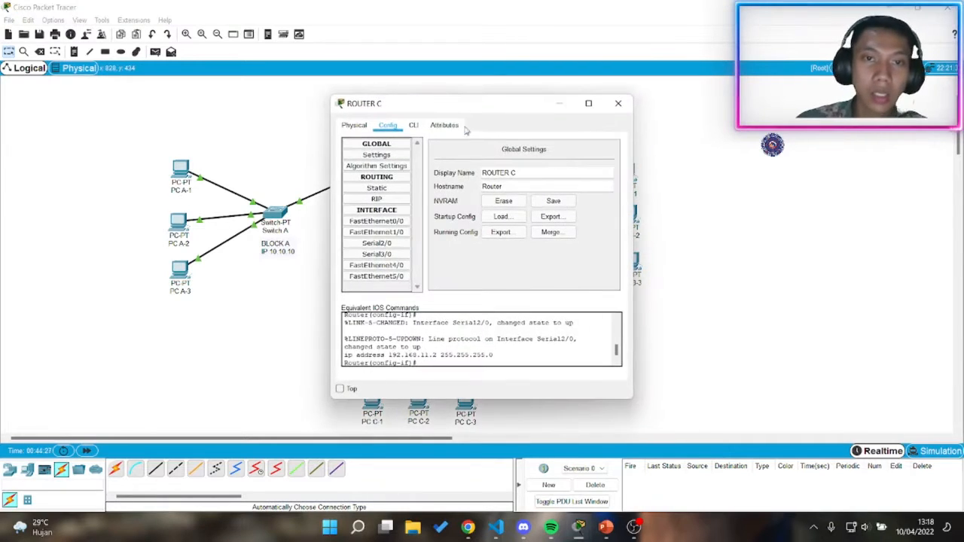
{"action": "left_click_drag", "start_coordinate": [391, 101], "coordinate": [613, 123]}
{"action": "left_click", "coordinate": [606, 278]}
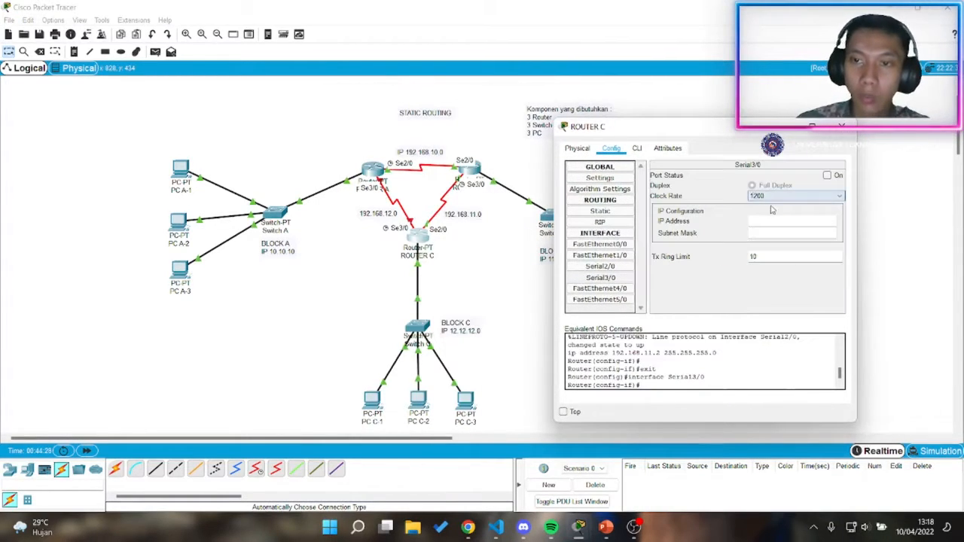
{"action": "left_click", "coordinate": [826, 174]}
{"action": "left_click", "coordinate": [767, 218]}
{"action": "type", "text": "192.168.12.1"}
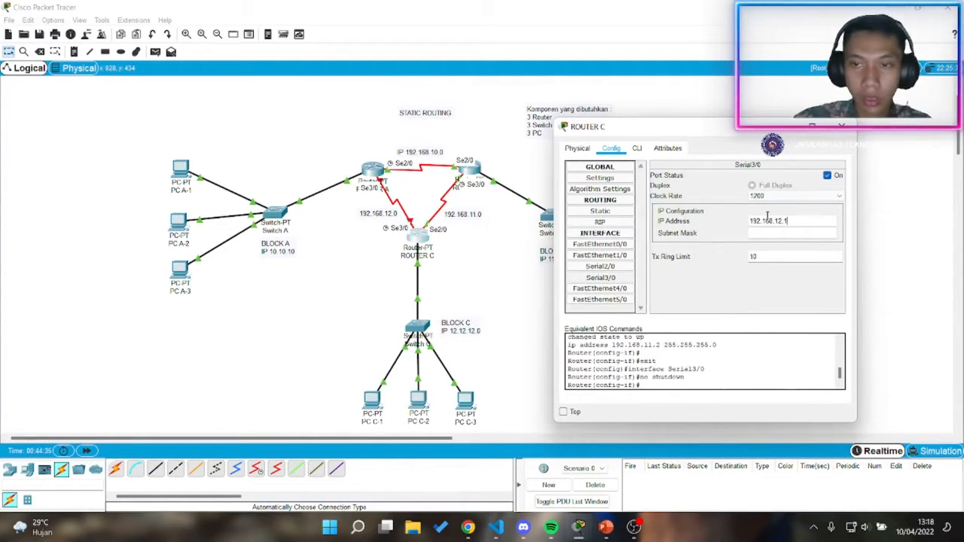
{"action": "key", "text": "Tab"}
{"action": "left_click", "coordinate": [852, 132]}
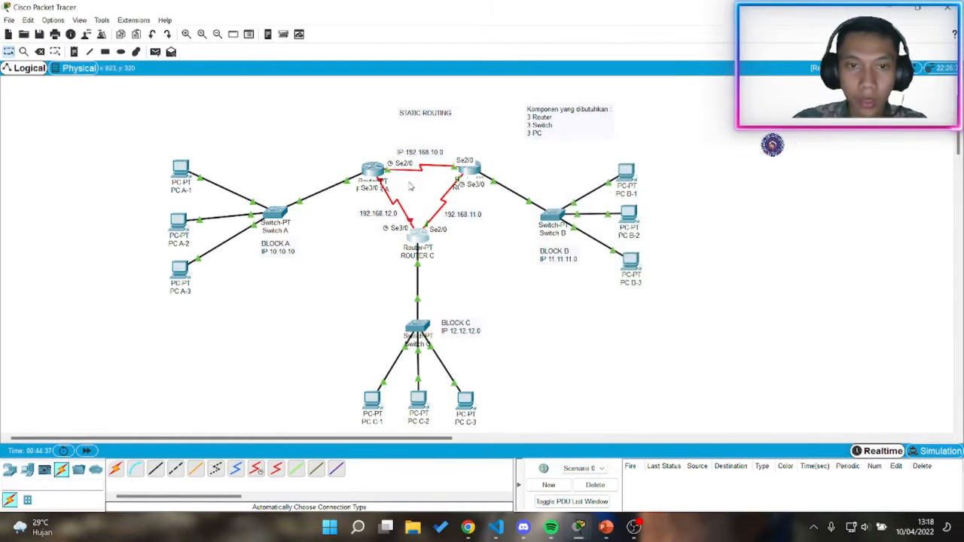
Step: Turn on Router A's Serial3/0 port and assign it IP address 192.168.12.2 with the default subnet mask 255.255.255.0
{"action": "left_click", "coordinate": [373, 169]}
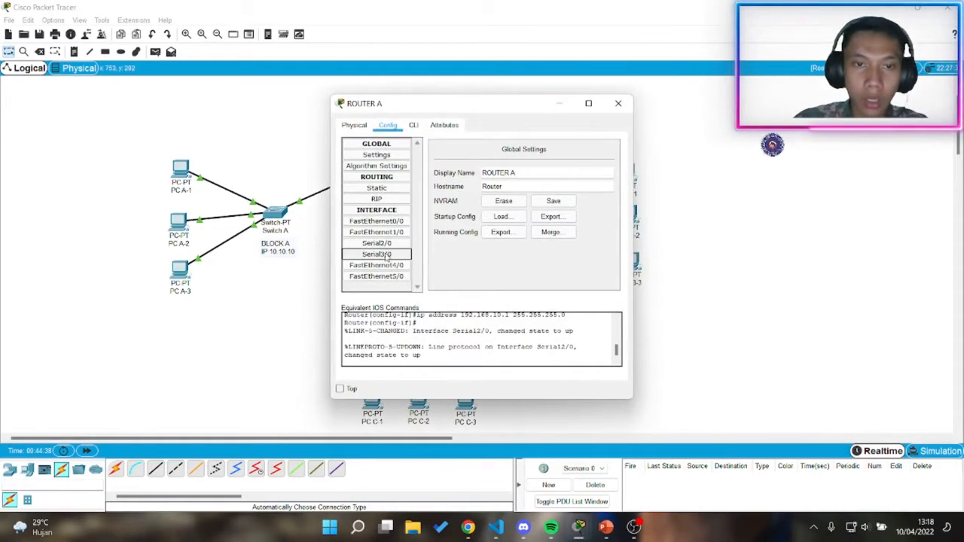
{"action": "left_click_drag", "start_coordinate": [477, 106], "coordinate": [670, 104]}
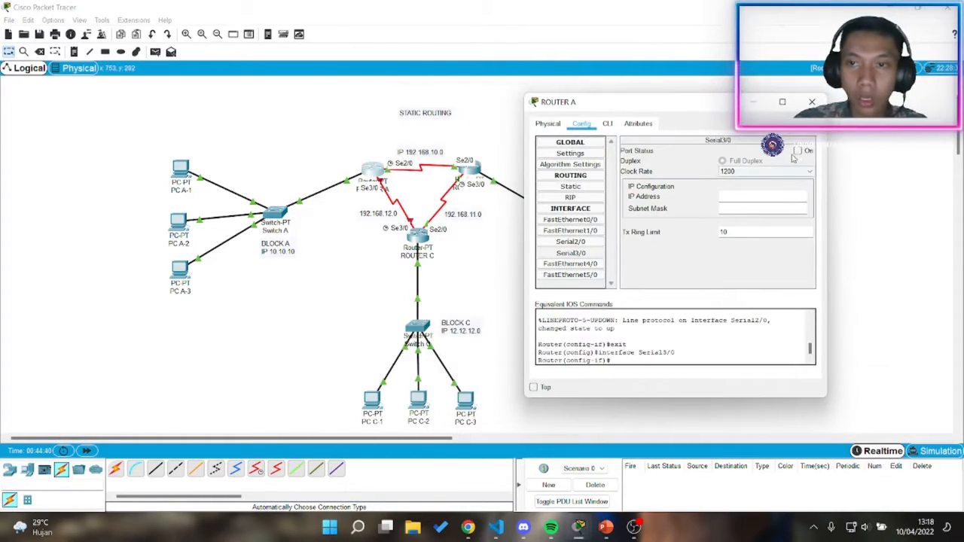
{"action": "left_click", "coordinate": [745, 194]}
{"action": "type", "text": "192.168."}
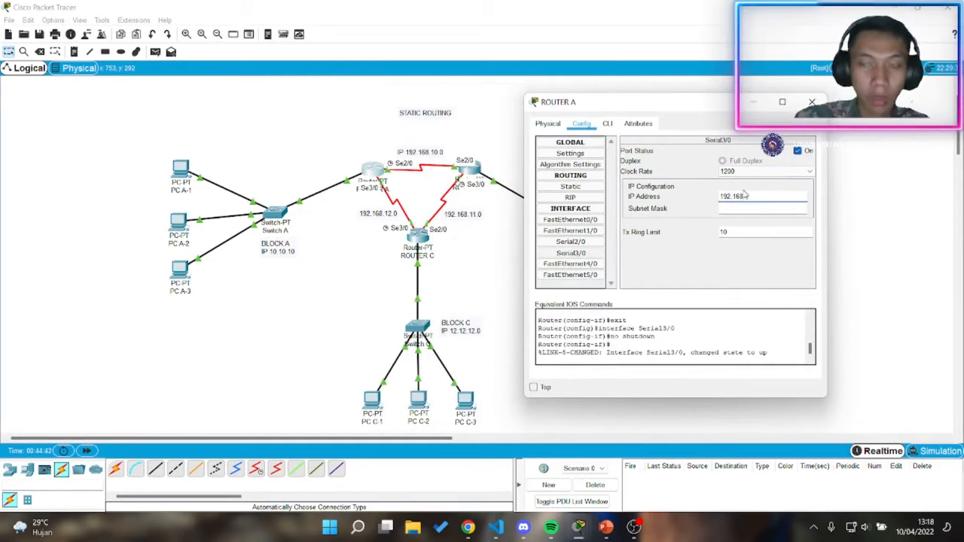
{"action": "type", "text": "12"}
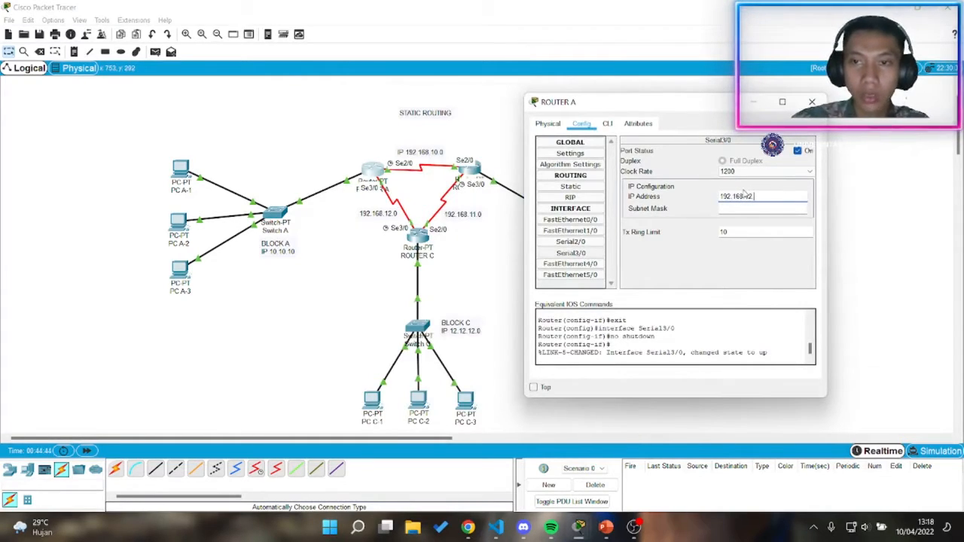
{"action": "type", "text": ".2"}
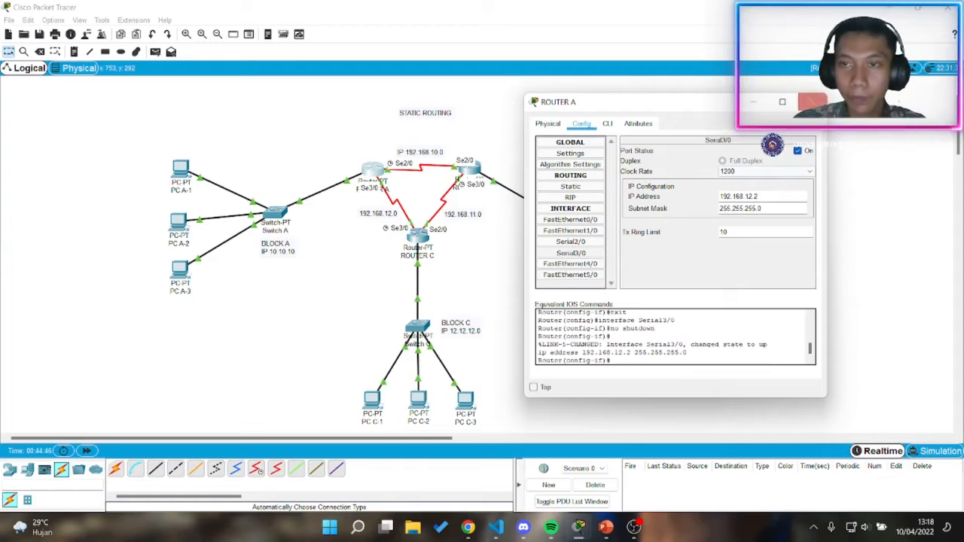
{"action": "left_click", "coordinate": [812, 102]}
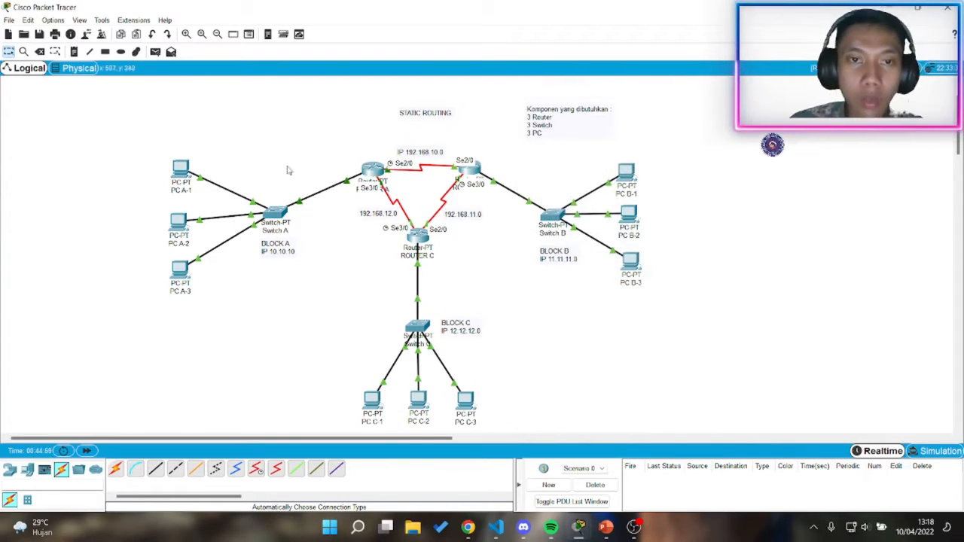
Step: Test the serial links with simple PDUs from Router A to Router B, Router B to Router C, and Router C to Router A
{"action": "left_click", "coordinate": [155, 51]}
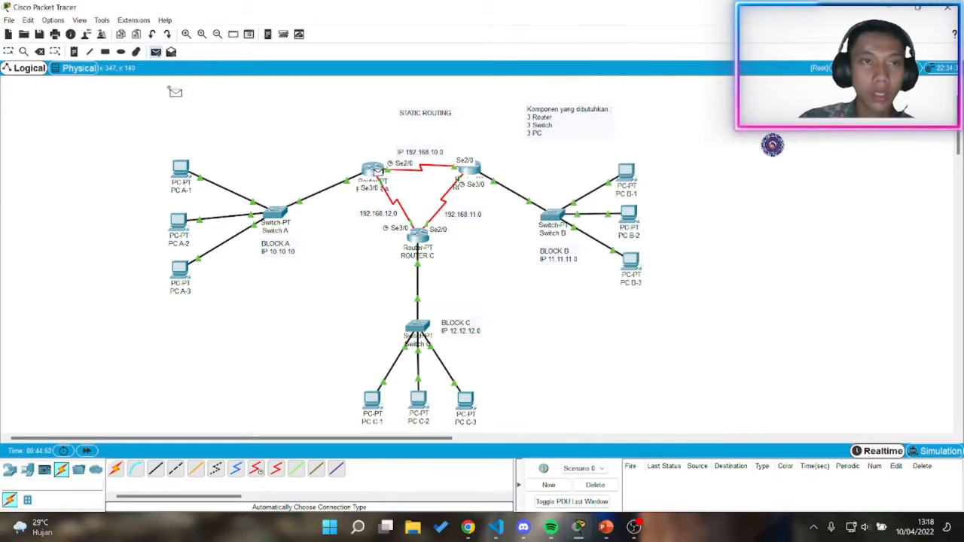
{"action": "left_click", "coordinate": [469, 169]}
{"action": "left_click", "coordinate": [155, 51]}
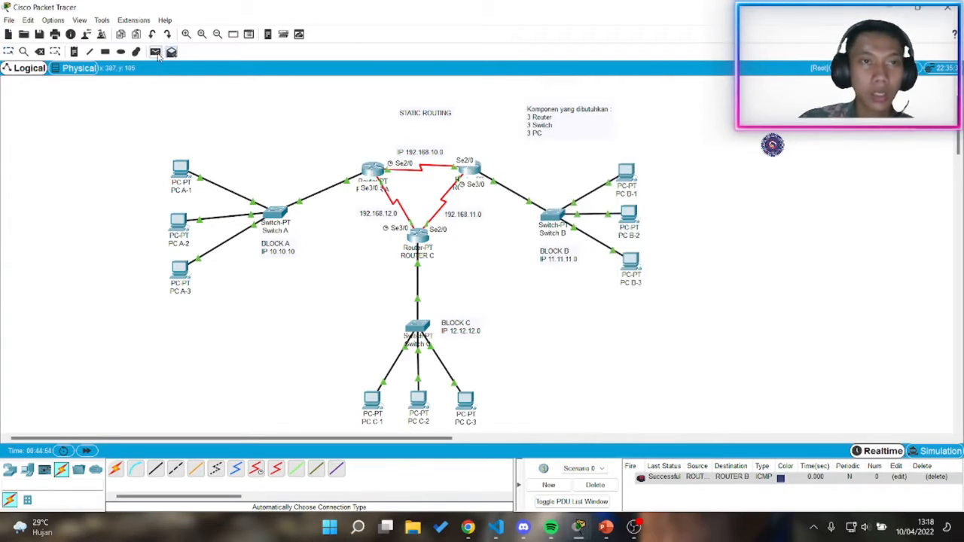
{"action": "left_click", "coordinate": [470, 177]}
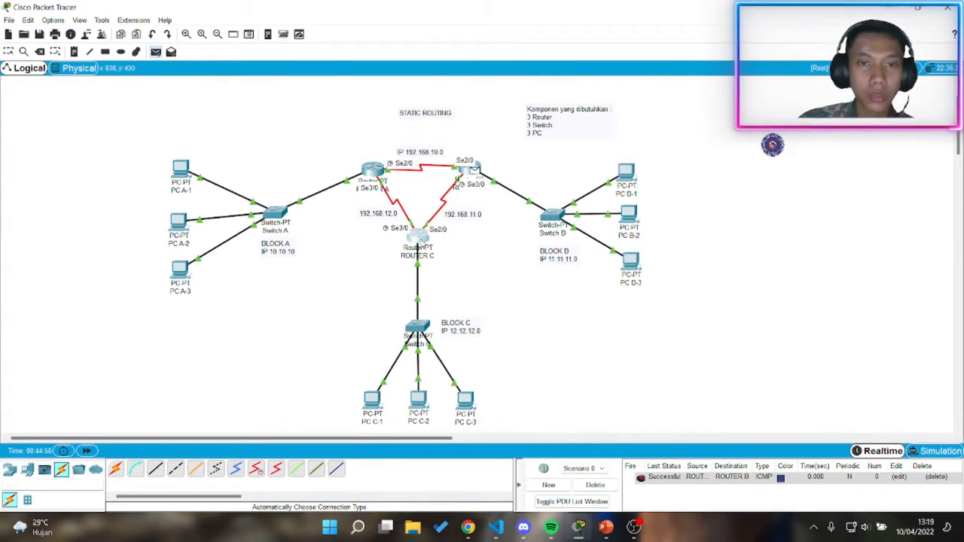
{"action": "left_click", "coordinate": [418, 236]}
{"action": "left_click", "coordinate": [406, 234]}
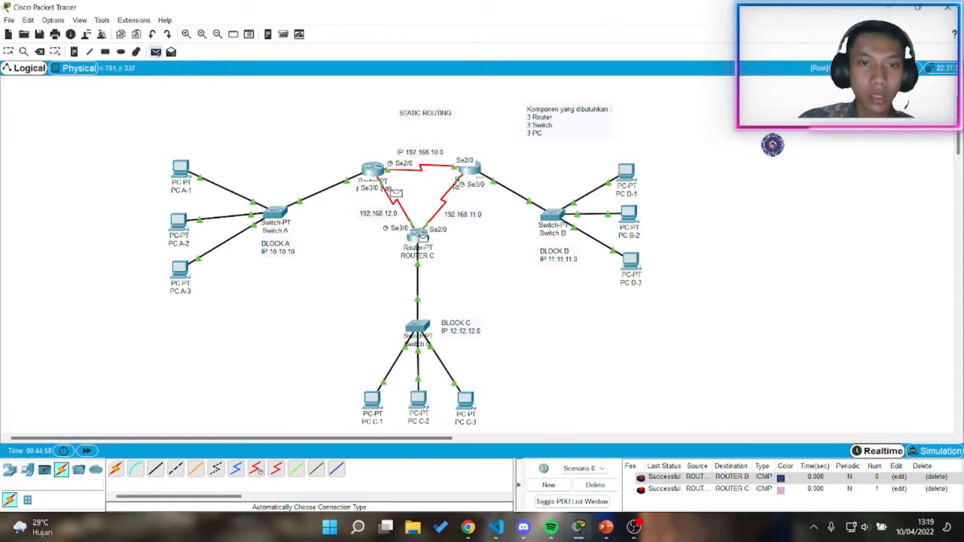
{"action": "left_click", "coordinate": [374, 169]}
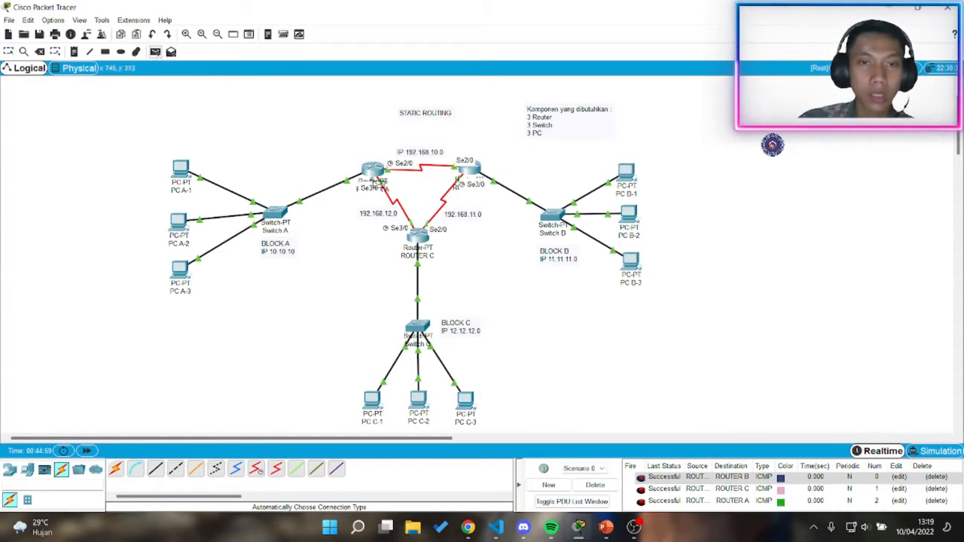
Step: Test the reverse directions with simple PDUs from A to C, C to B and B to A, and delete the test scenario
{"action": "left_click", "coordinate": [374, 170]}
{"action": "left_click", "coordinate": [418, 236]}
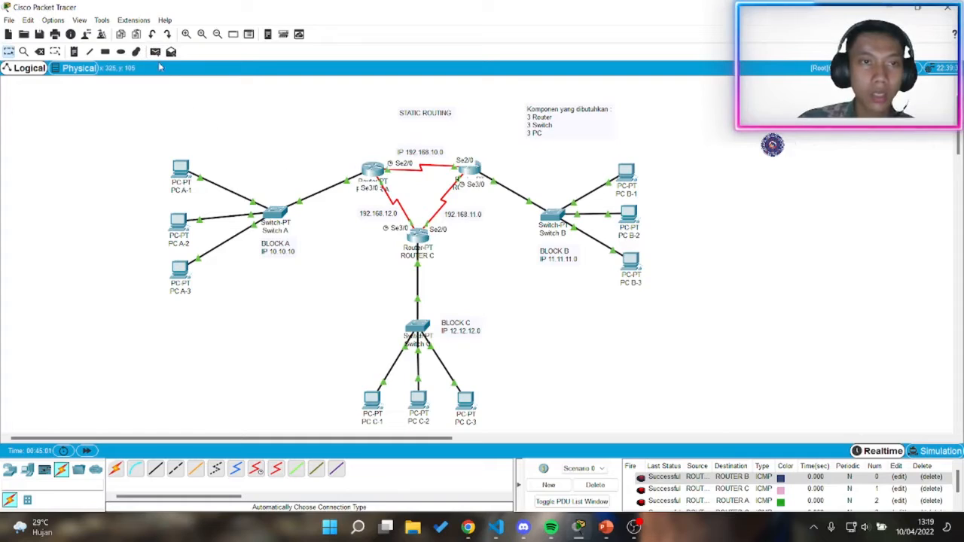
{"action": "left_click", "coordinate": [155, 51]}
{"action": "left_click", "coordinate": [418, 236]}
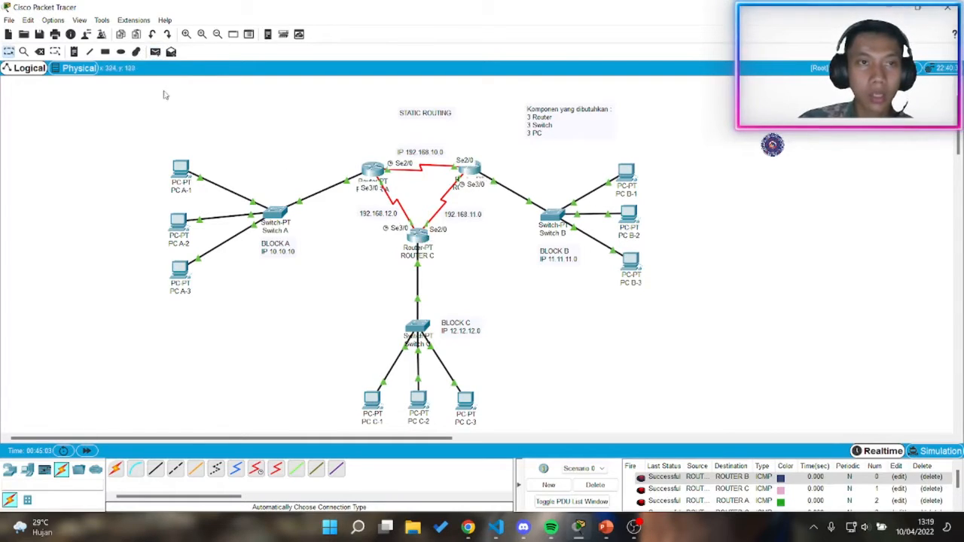
{"action": "left_click", "coordinate": [469, 171]}
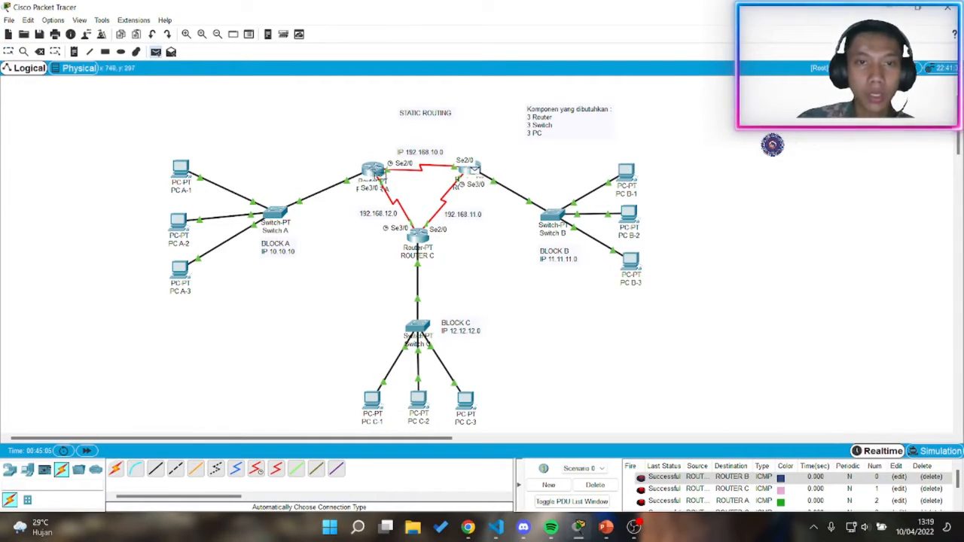
{"action": "left_click", "coordinate": [376, 172]}
{"action": "scroll", "coordinate": [793, 512], "scroll_direction": "down", "scroll_amount": 3}
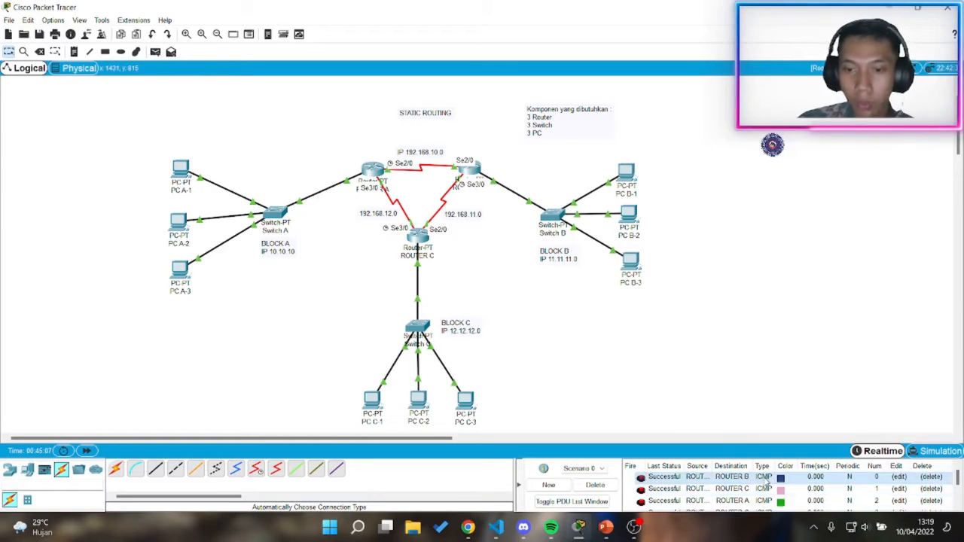
{"action": "left_click", "coordinate": [595, 485]}
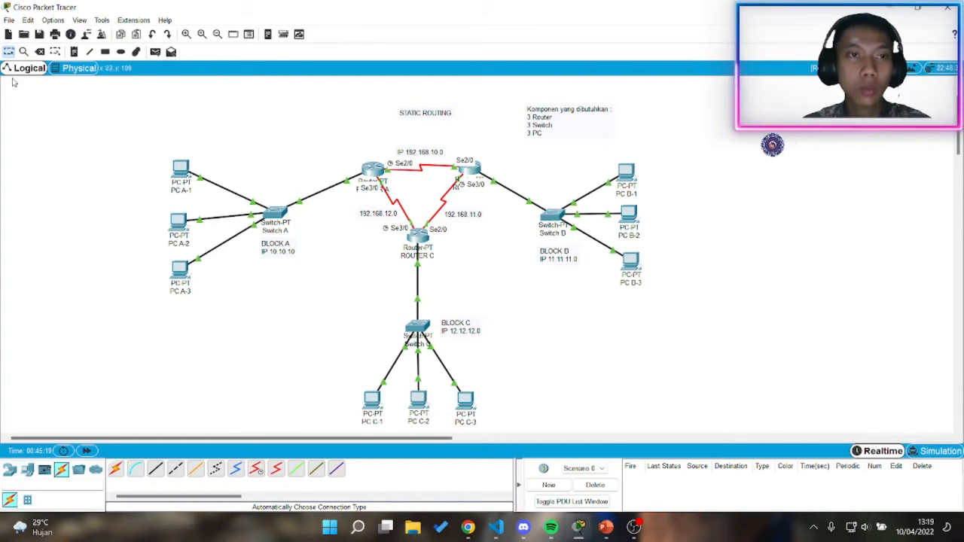
Step: Send a simple PDU from PC A-1 to Router A to test their connection, and delete the test scenario
{"action": "left_click", "coordinate": [155, 51]}
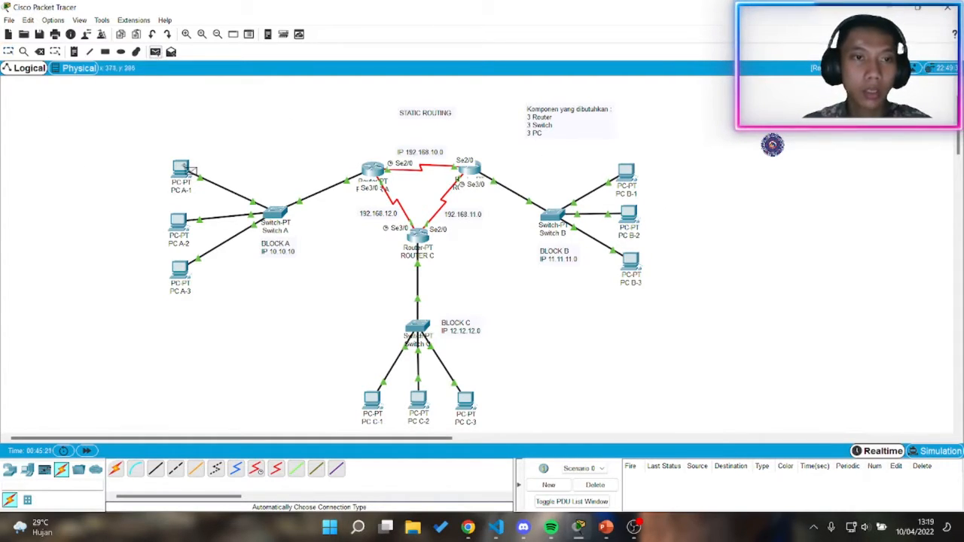
{"action": "left_click", "coordinate": [182, 169]}
{"action": "left_click", "coordinate": [375, 171]}
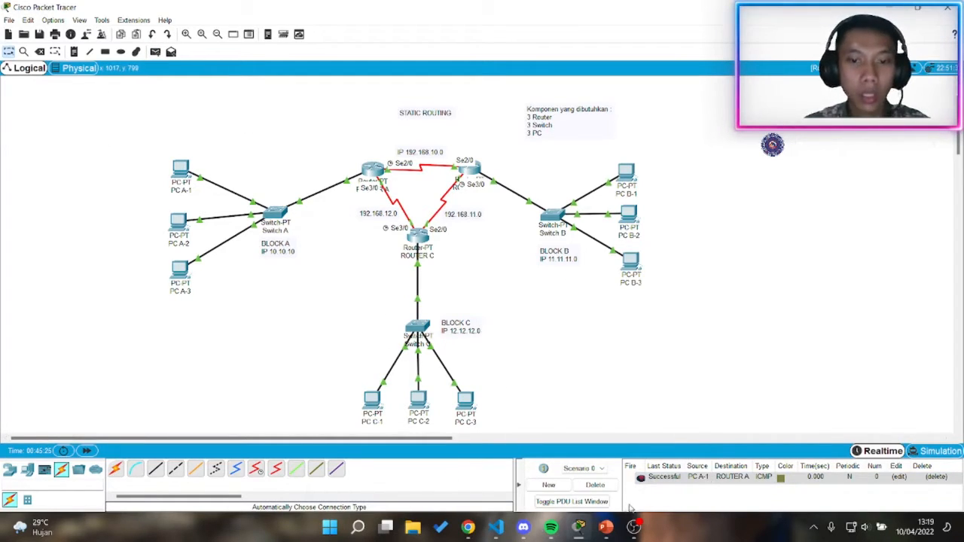
{"action": "left_click", "coordinate": [595, 485]}
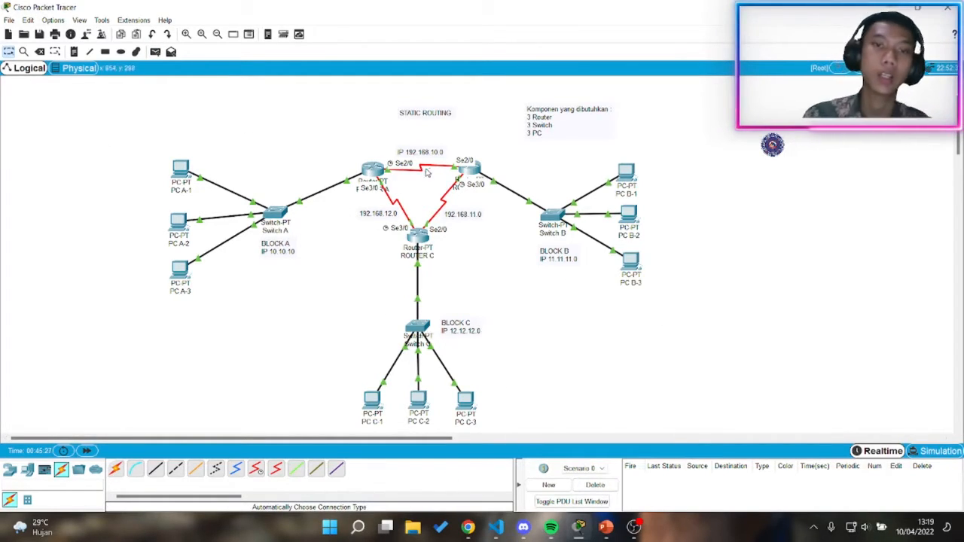
Step: Send a simple PDU from PC A-1 to PC B-3 to test connectivity between blocks, and delete the test scenario
{"action": "left_click", "coordinate": [155, 51]}
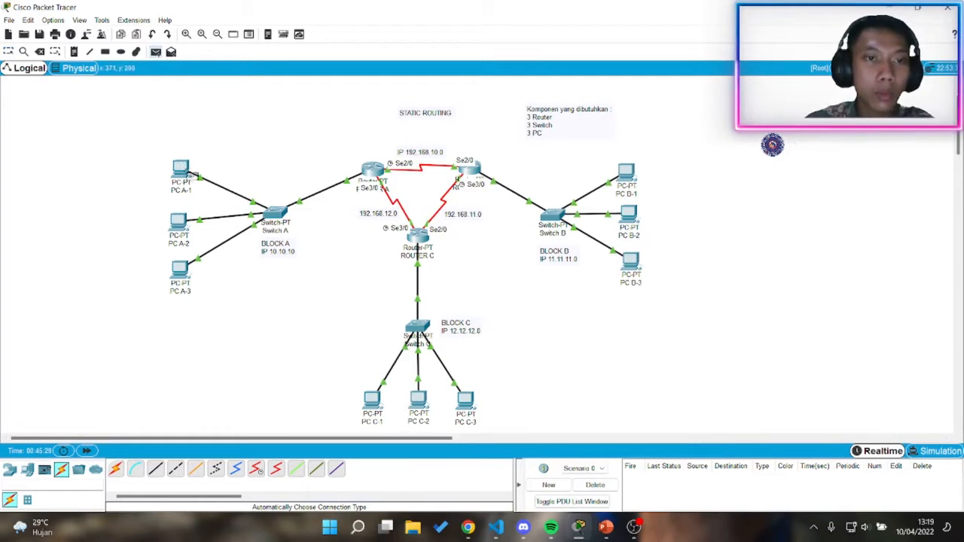
{"action": "left_click", "coordinate": [182, 170]}
{"action": "left_click", "coordinate": [630, 259]}
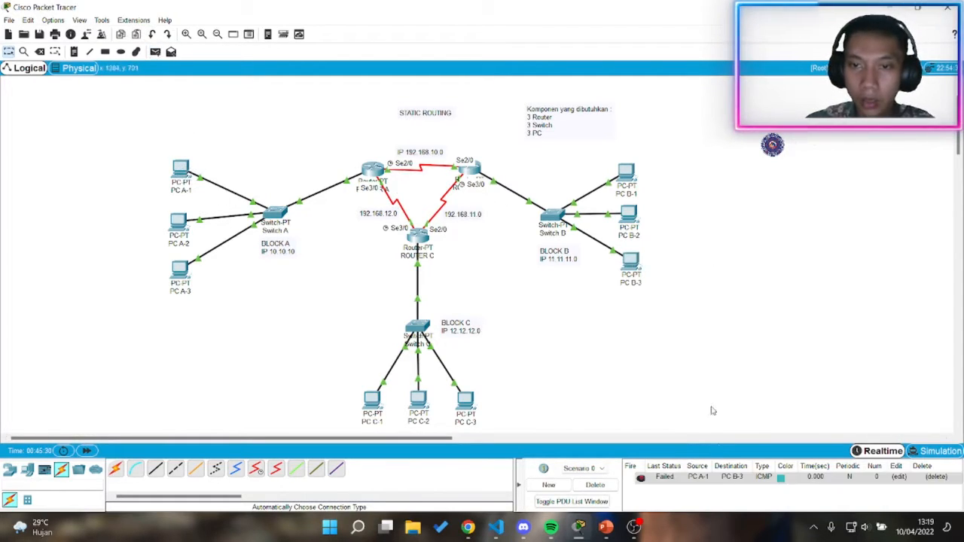
{"action": "left_click", "coordinate": [614, 494]}
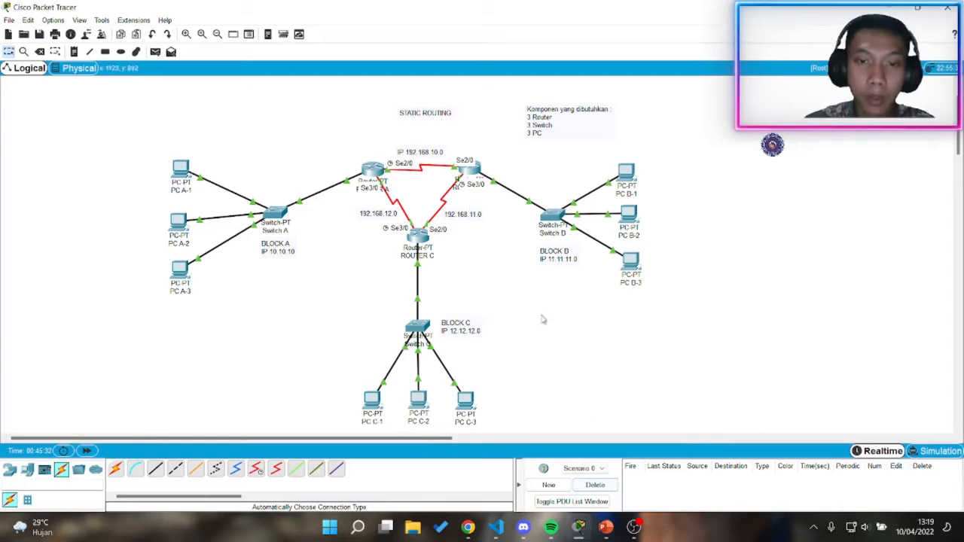
Step: Open Router A's static routing settings and enter network 11.11.11.0 with mask 255.0.0.0
{"action": "left_click", "coordinate": [374, 169]}
{"action": "left_click", "coordinate": [377, 187]}
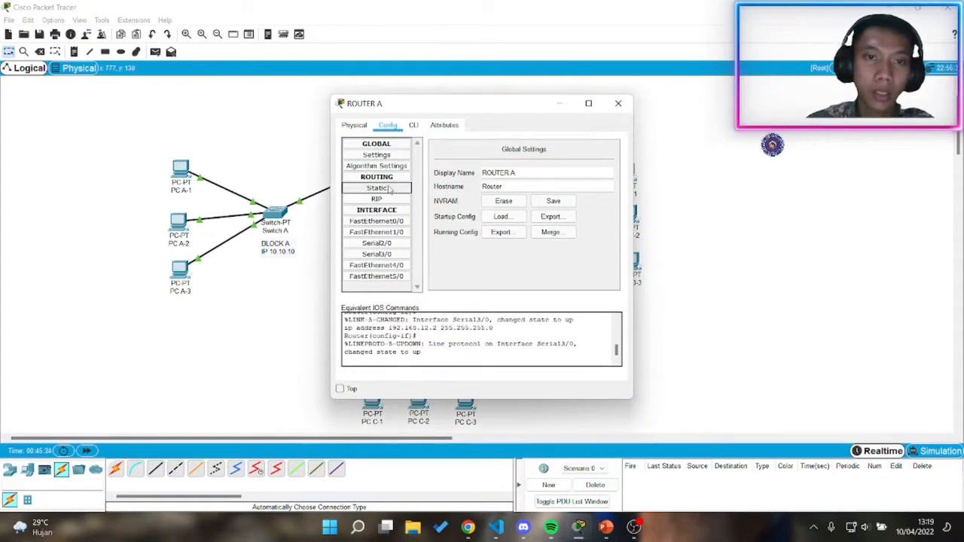
{"action": "left_click_drag", "start_coordinate": [494, 105], "coordinate": [729, 167]}
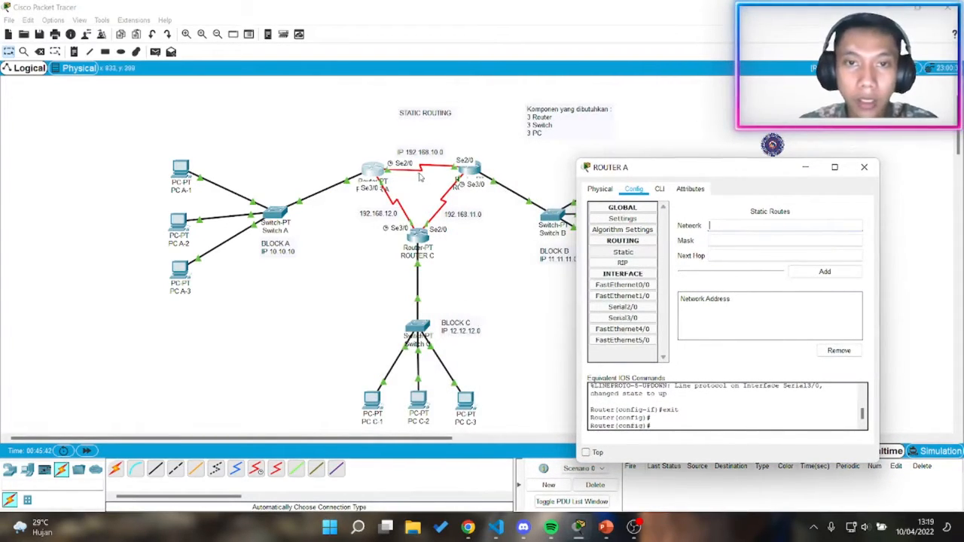
{"action": "left_click_drag", "start_coordinate": [640, 167], "coordinate": [545, 288]}
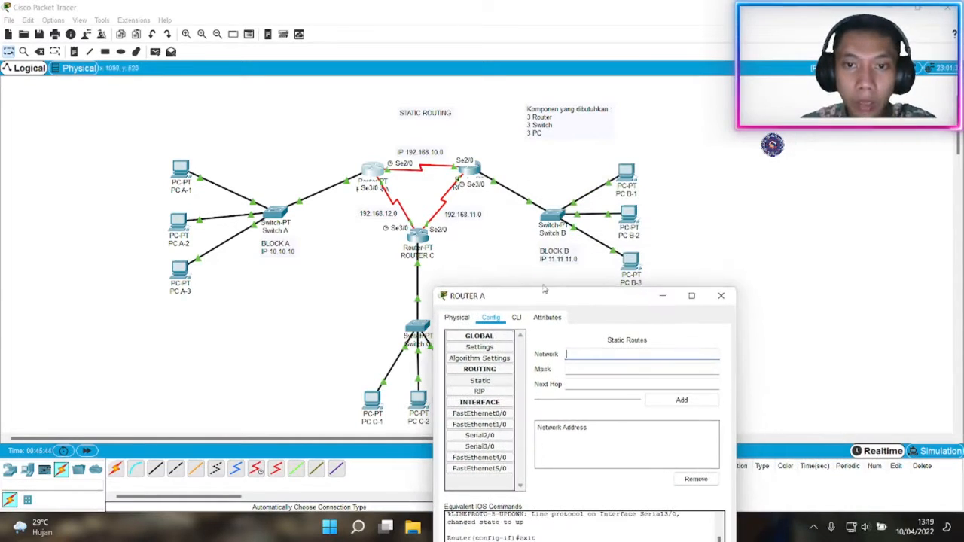
{"action": "type", "text": "1"}
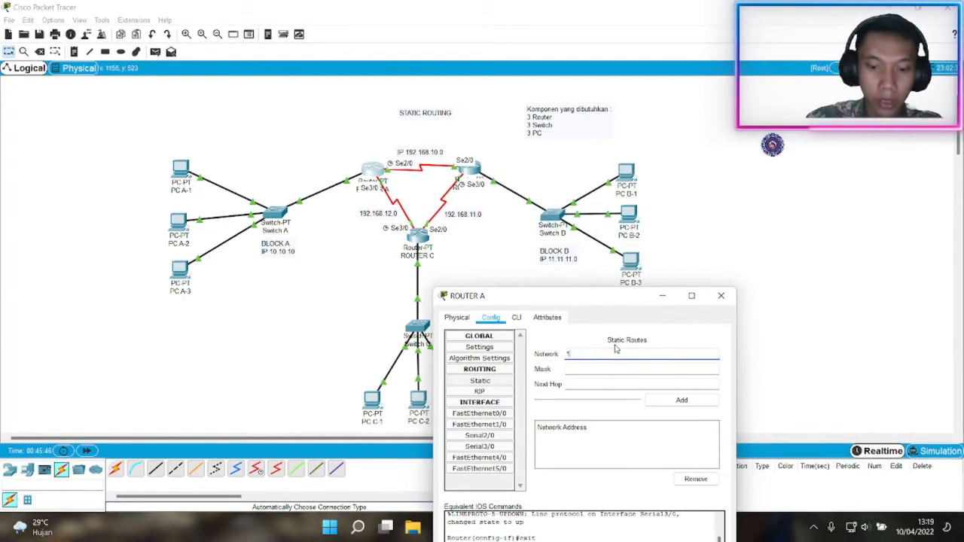
{"action": "type", "text": "1.11.11.0"}
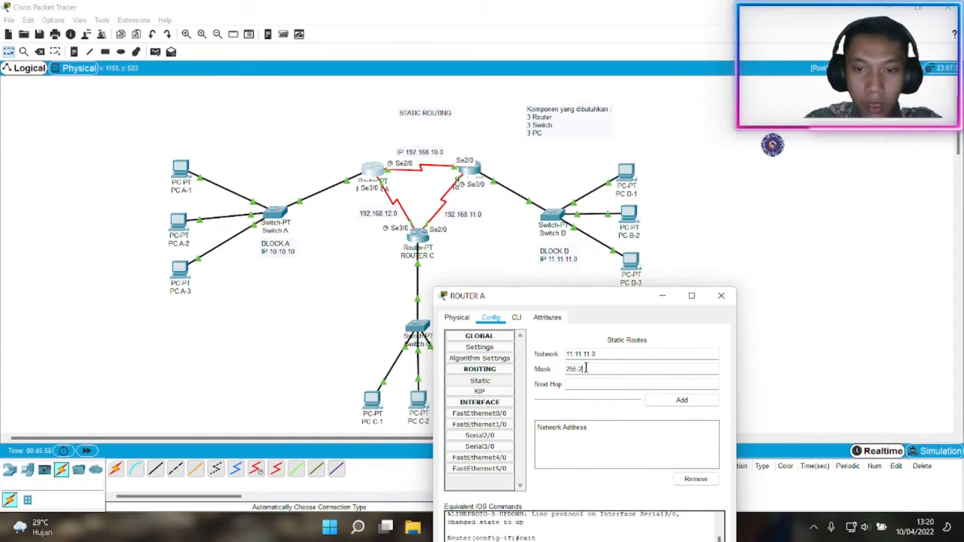
{"action": "left_click", "coordinate": [586, 368]}
{"action": "type", "text": "255.0.0.0"}
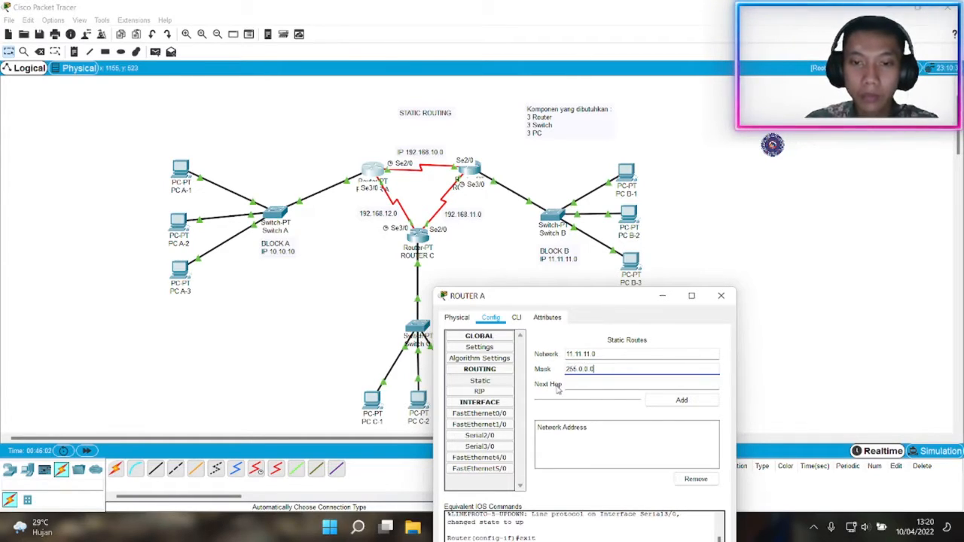
Step: Set the next hop to 192.168.10.2 and try to add the 11.11.11.0 route on Router A
{"action": "left_click", "coordinate": [579, 384]}
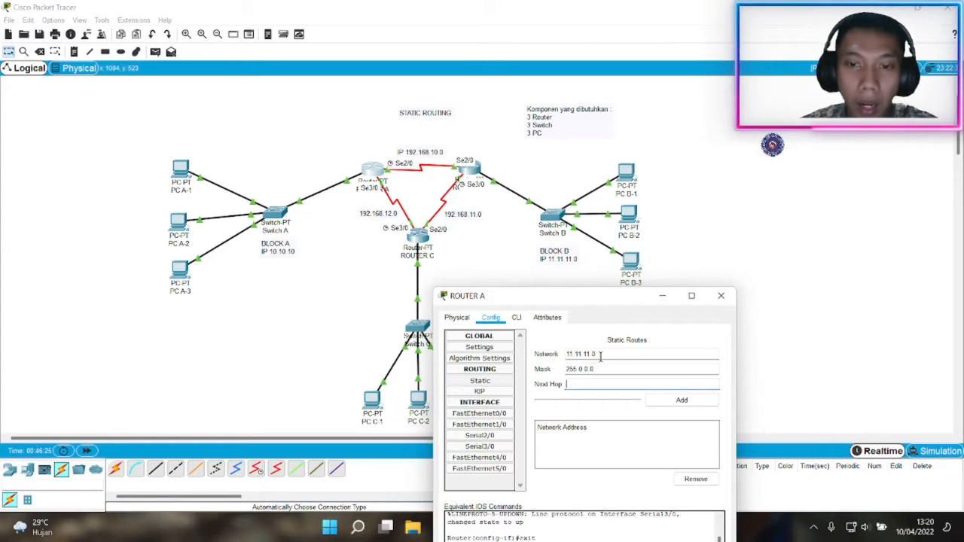
{"action": "left_click_drag", "start_coordinate": [600, 357], "coordinate": [568, 354]}
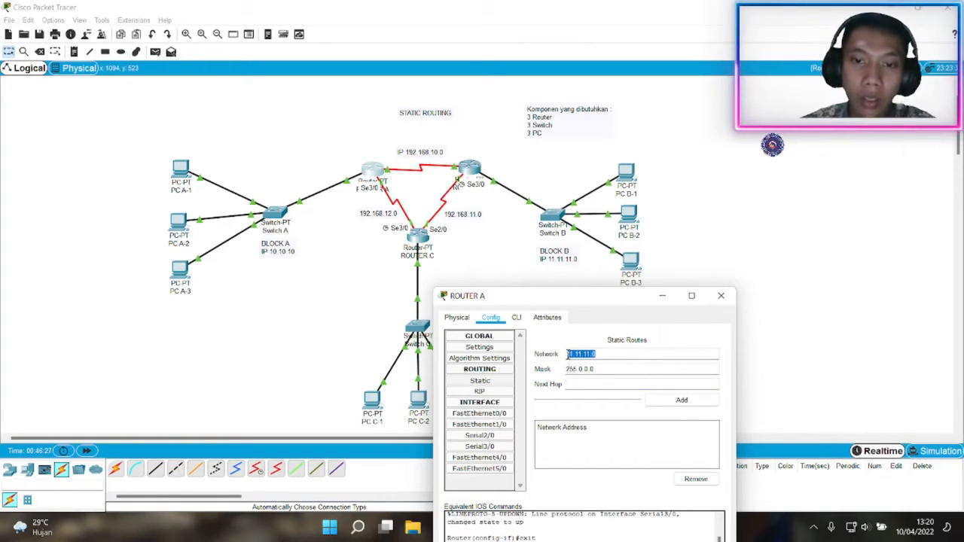
{"action": "left_click", "coordinate": [567, 354]}
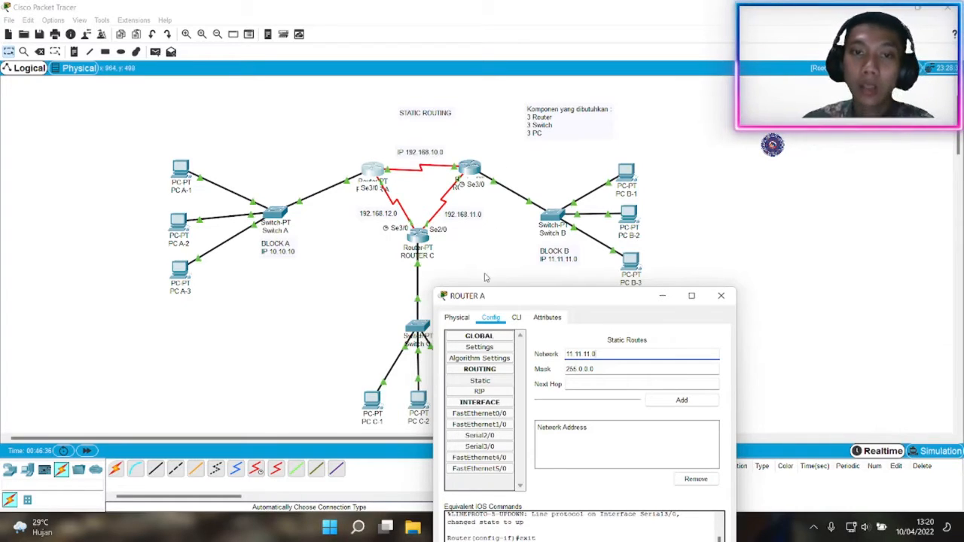
{"action": "left_click", "coordinate": [584, 382]}
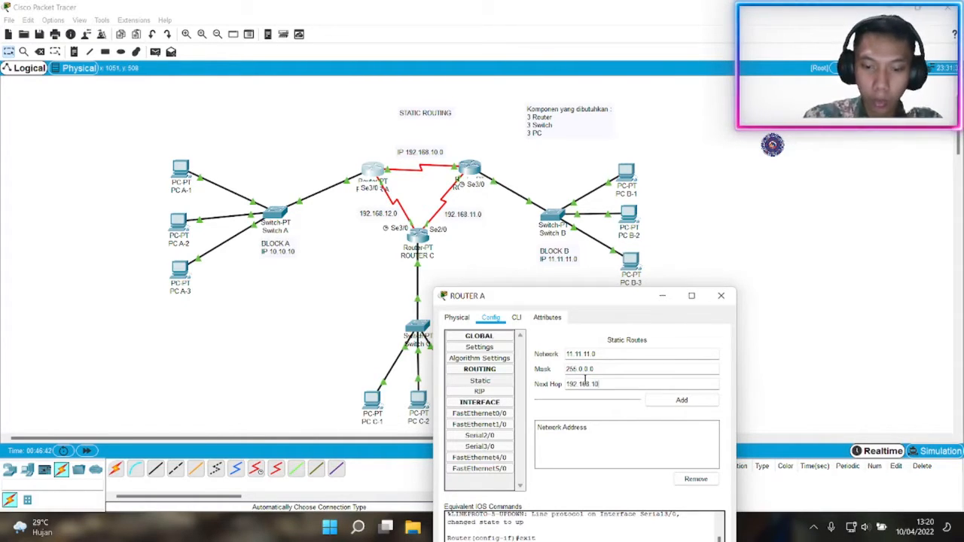
{"action": "left_click", "coordinate": [693, 403]}
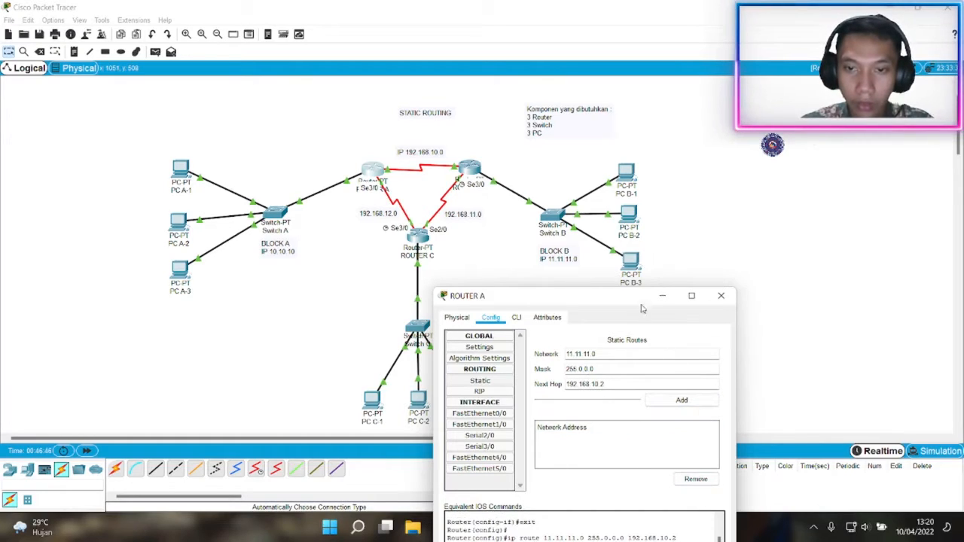
Step: Correct the route's mask to 255.255.255.0, add it to Router A, and close the router's configuration
{"action": "left_click_drag", "start_coordinate": [642, 298], "coordinate": [654, 247]}
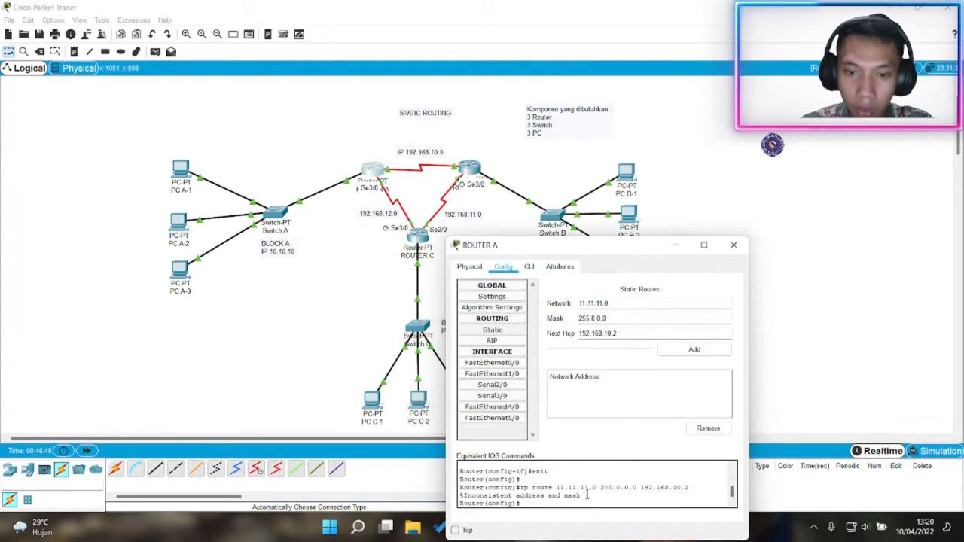
{"action": "key", "text": "BackSpace"}
{"action": "key", "text": "BackSpace"}
{"action": "key", "text": "BackSpace"}
{"action": "key", "text": "BackSpace"}
{"action": "key", "text": "BackSpace"}
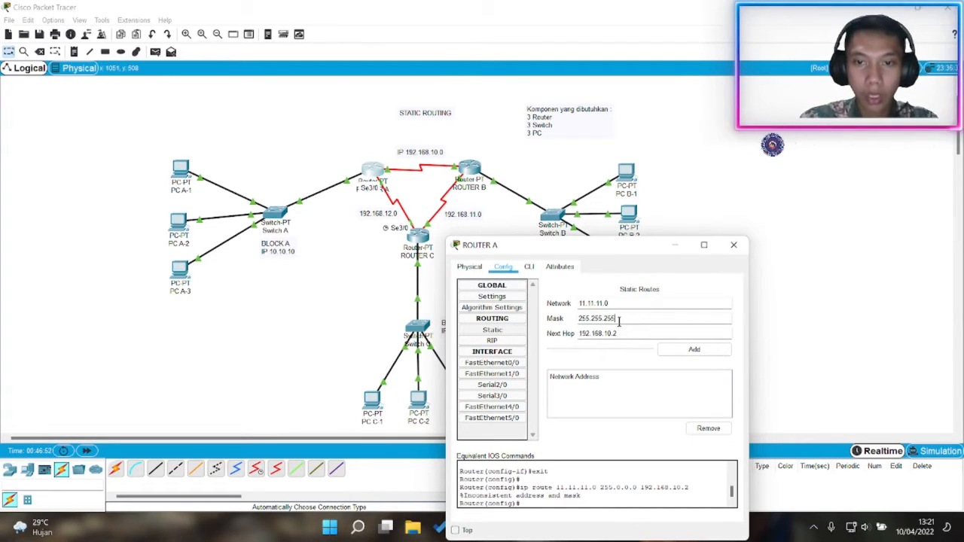
{"action": "left_click", "coordinate": [700, 350]}
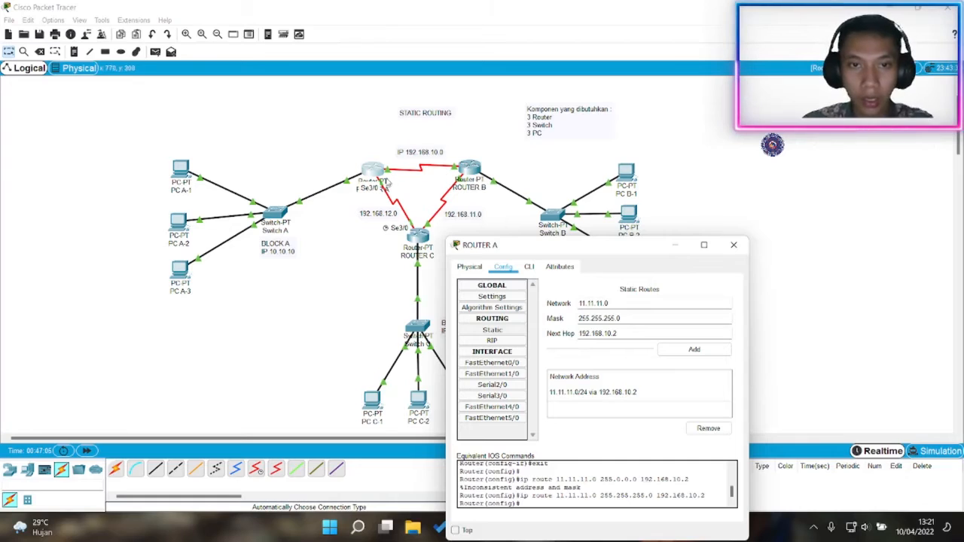
{"action": "left_click", "coordinate": [733, 244]}
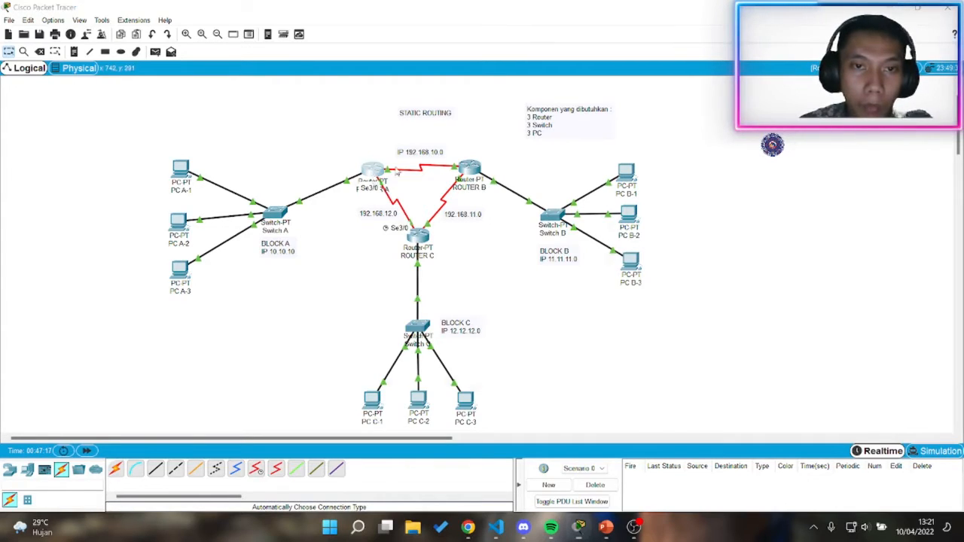
Step: Add a static route on Router A to network 12.12.12.0, mask 255.255.255.0, via next hop 192.168.12.1, and close its configuration
{"action": "left_click", "coordinate": [372, 172]}
{"action": "left_click_drag", "start_coordinate": [494, 107], "coordinate": [726, 143]}
{"action": "left_click", "coordinate": [611, 223]}
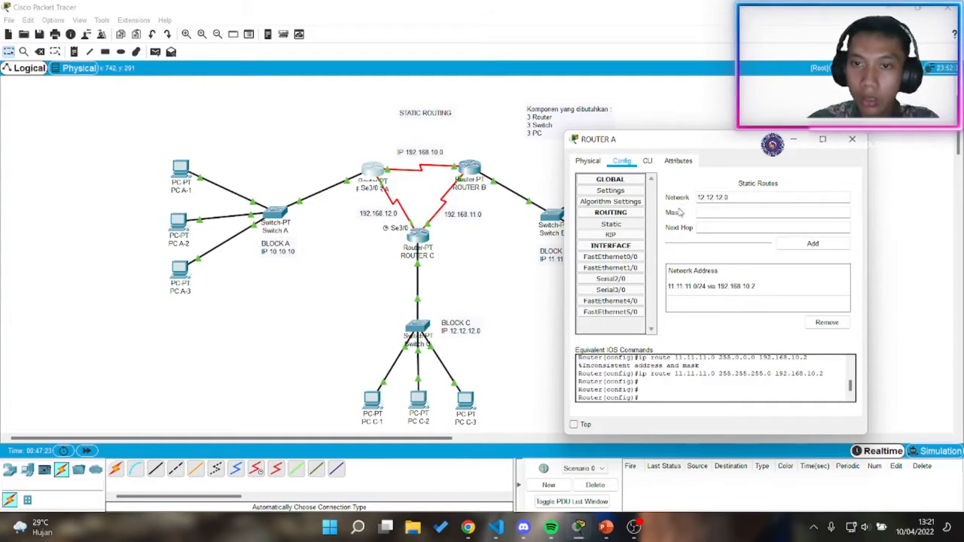
{"action": "type", "text": "255.255."}
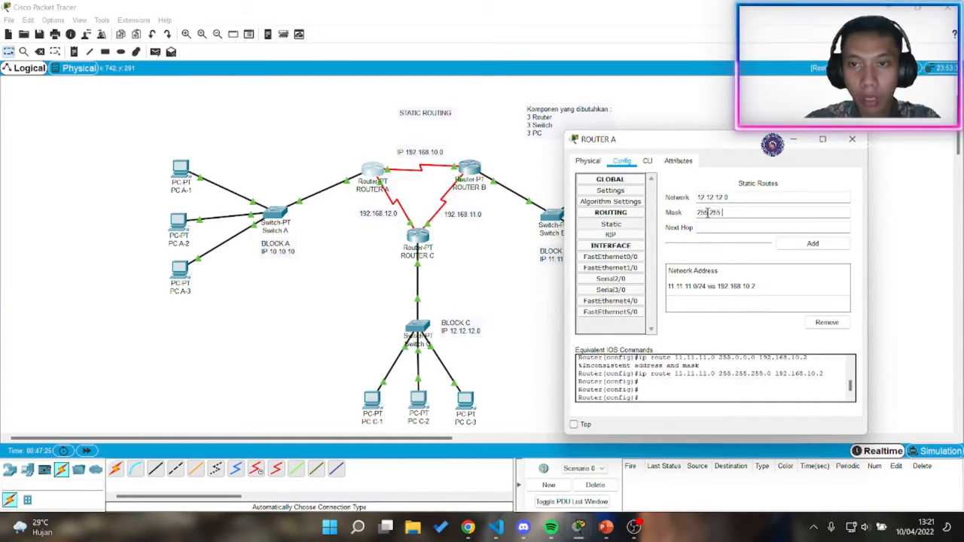
{"action": "type", "text": "255.0"}
{"action": "left_click", "coordinate": [714, 226]}
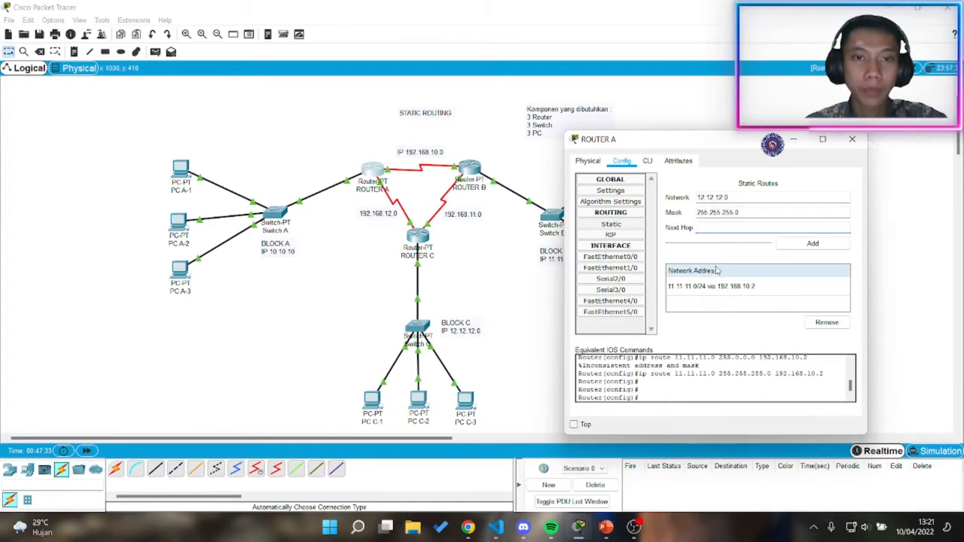
{"action": "type", "text": "192.168"}
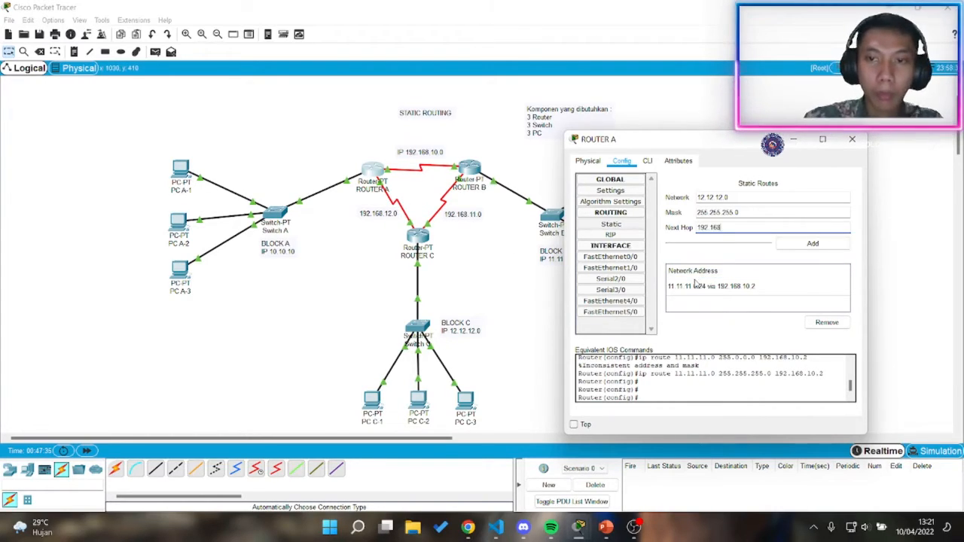
{"action": "type", "text": ".12.1"}
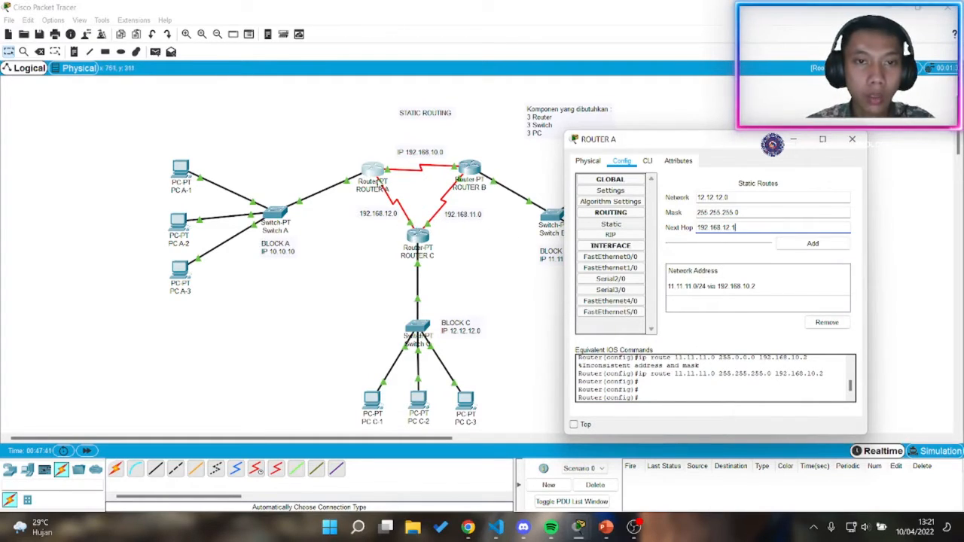
{"action": "left_click", "coordinate": [817, 245]}
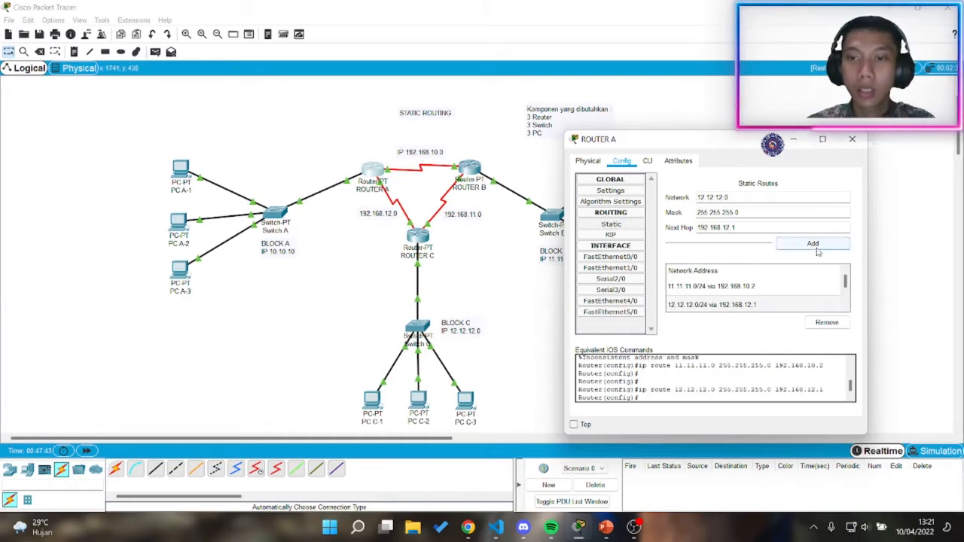
{"action": "scroll", "coordinate": [742, 315], "scroll_direction": "down", "scroll_amount": 1}
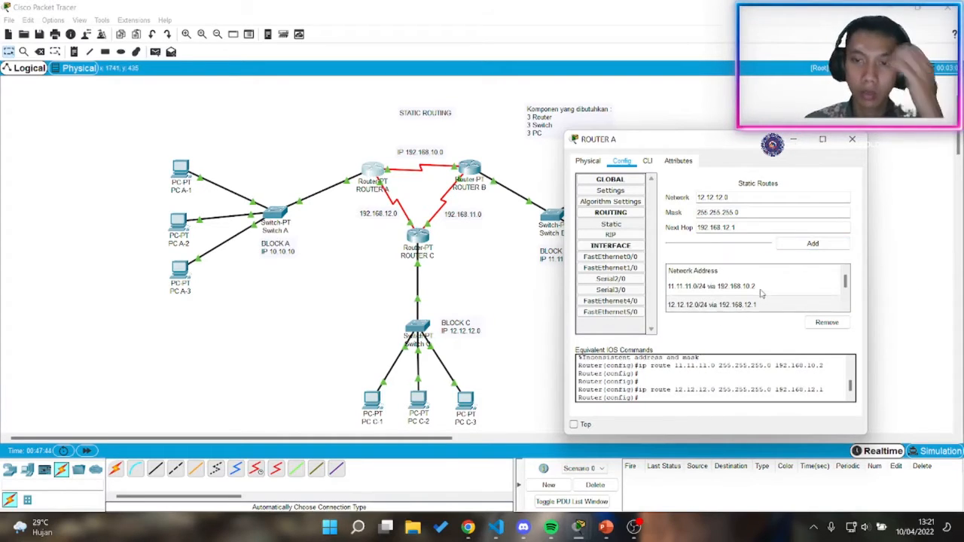
{"action": "left_click", "coordinate": [853, 140]}
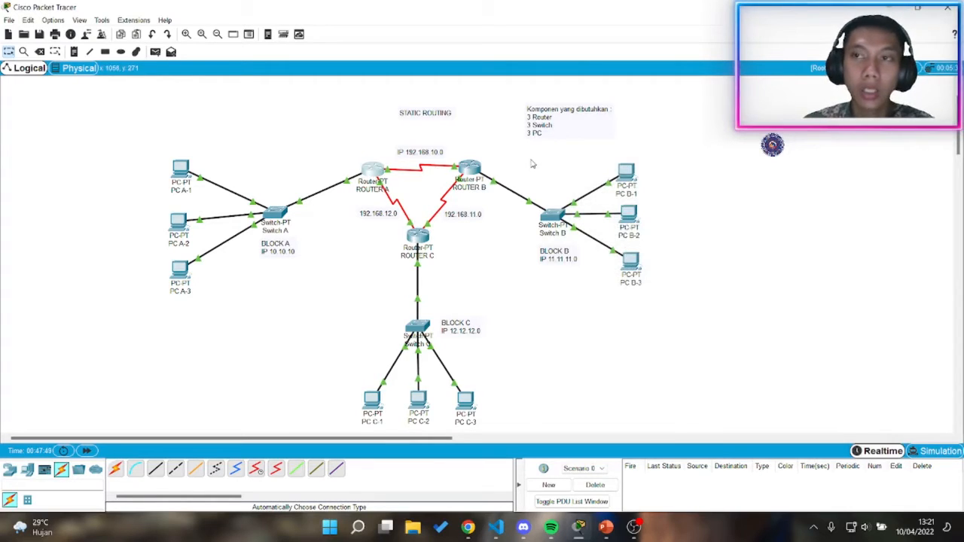
Step: Add a static route on Router B to network 10.10.10.0, mask 255.255.255.0, via next hop 192.168.10.1
{"action": "left_click", "coordinate": [470, 167]}
{"action": "left_click_drag", "start_coordinate": [484, 105], "coordinate": [689, 132]}
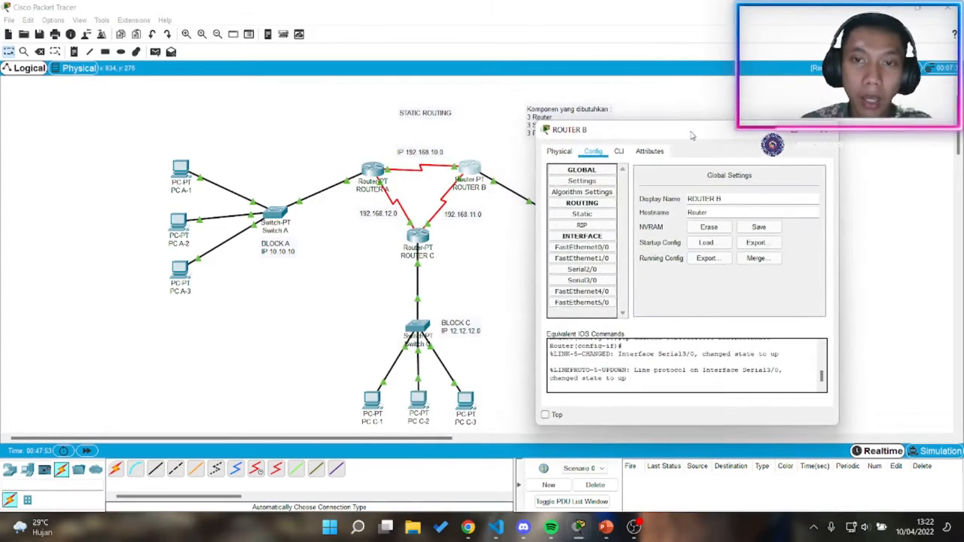
{"action": "left_click", "coordinate": [583, 216]}
{"action": "left_click_drag", "start_coordinate": [617, 134], "coordinate": [647, 133]}
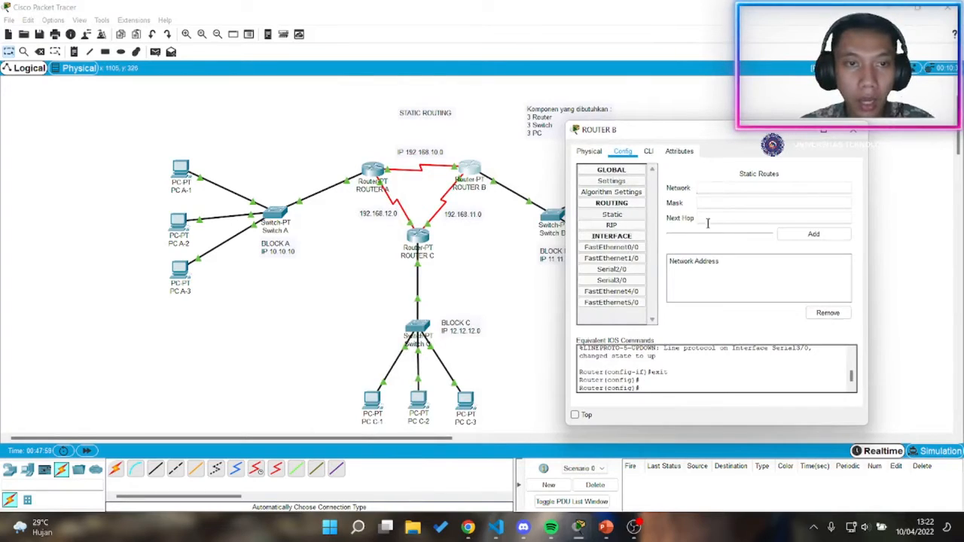
{"action": "type", "text": "10.10.10.0"}
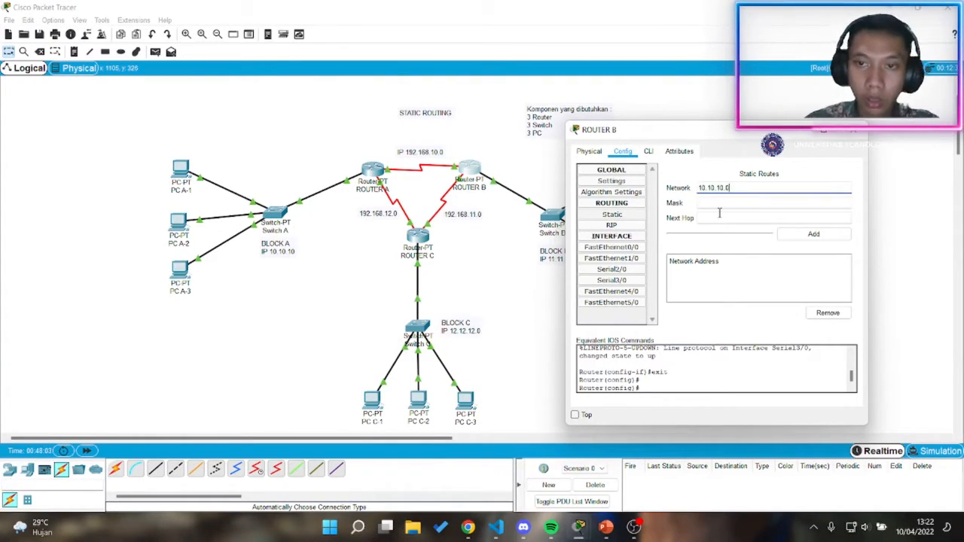
{"action": "left_click", "coordinate": [718, 202]}
{"action": "type", "text": "255.25"}
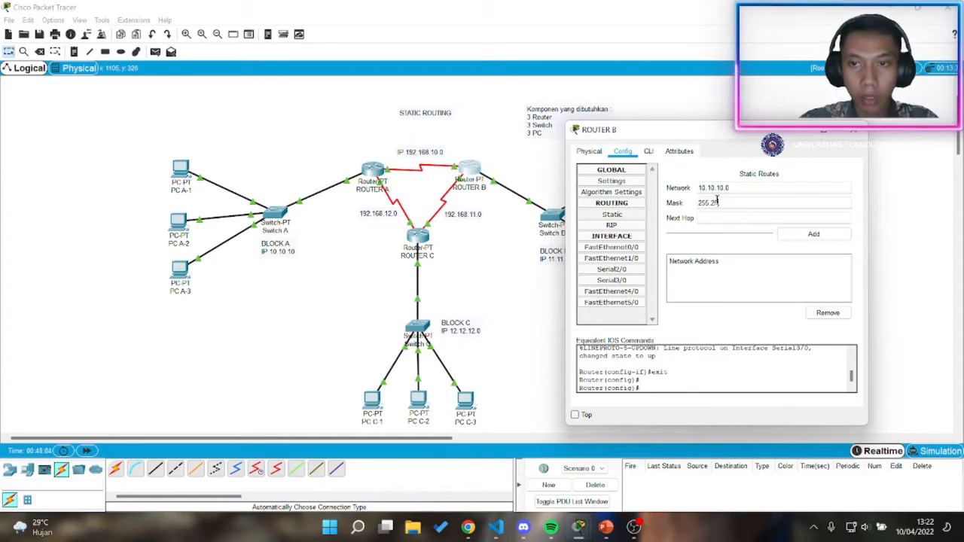
{"action": "type", "text": "5.255.0"}
{"action": "left_click", "coordinate": [720, 218]}
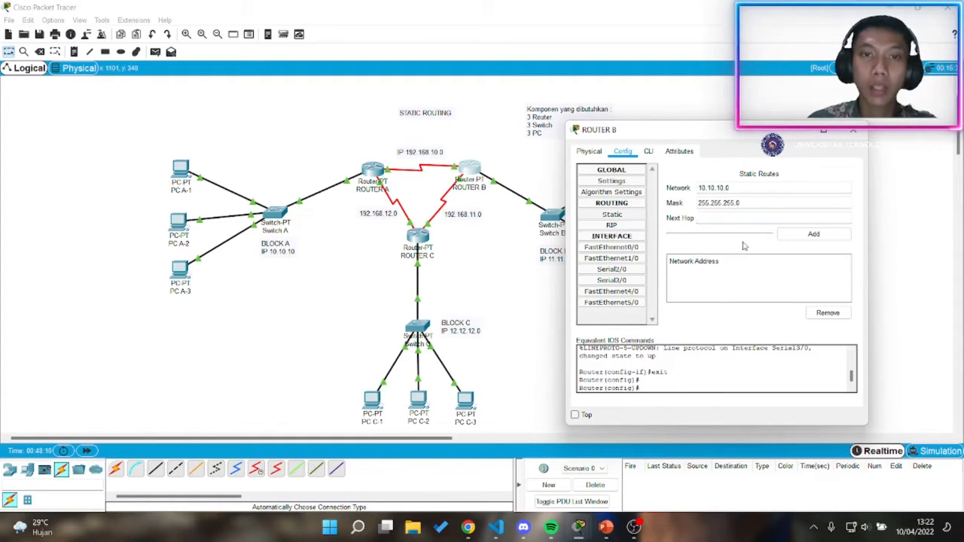
{"action": "type", "text": "1"}
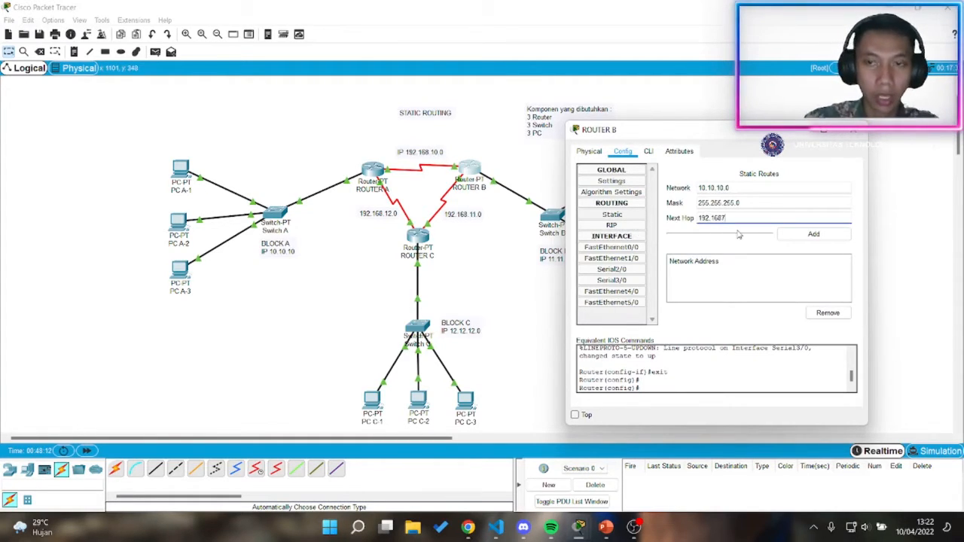
{"action": "type", "text": "92.168.1"}
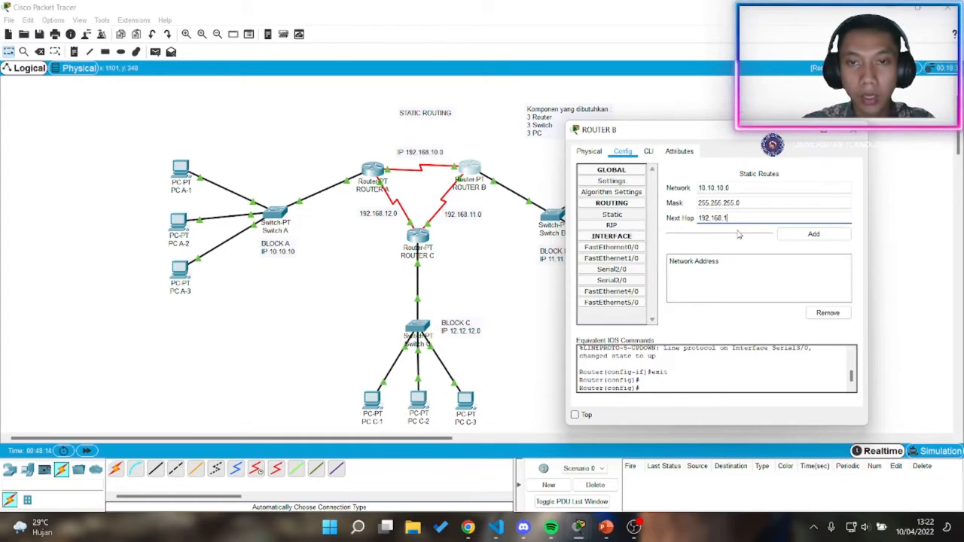
{"action": "type", "text": "0.1"}
{"action": "key", "text": "Return"}
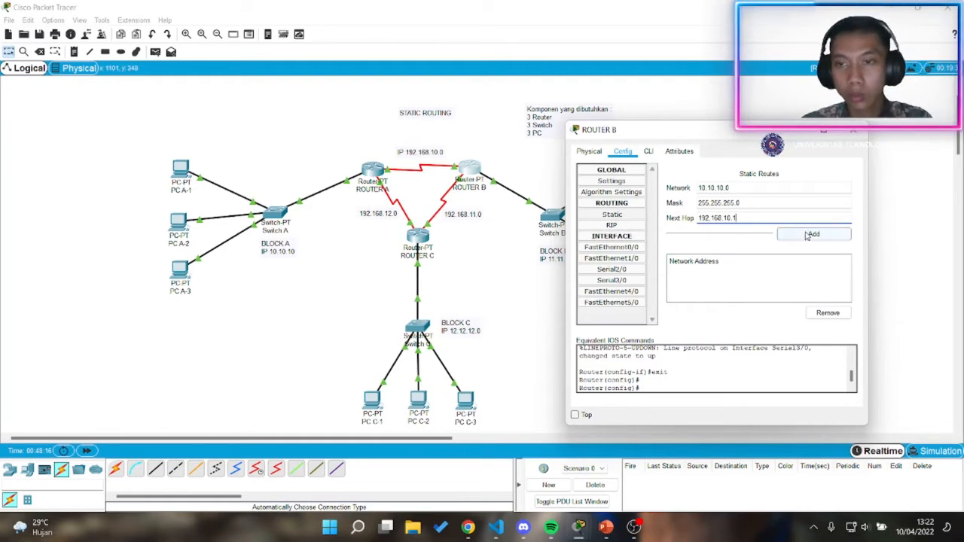
Step: Enter a second Router B static route with network 12.12.12.0 and next hop 192.168.11.2
{"action": "left_click", "coordinate": [742, 186]}
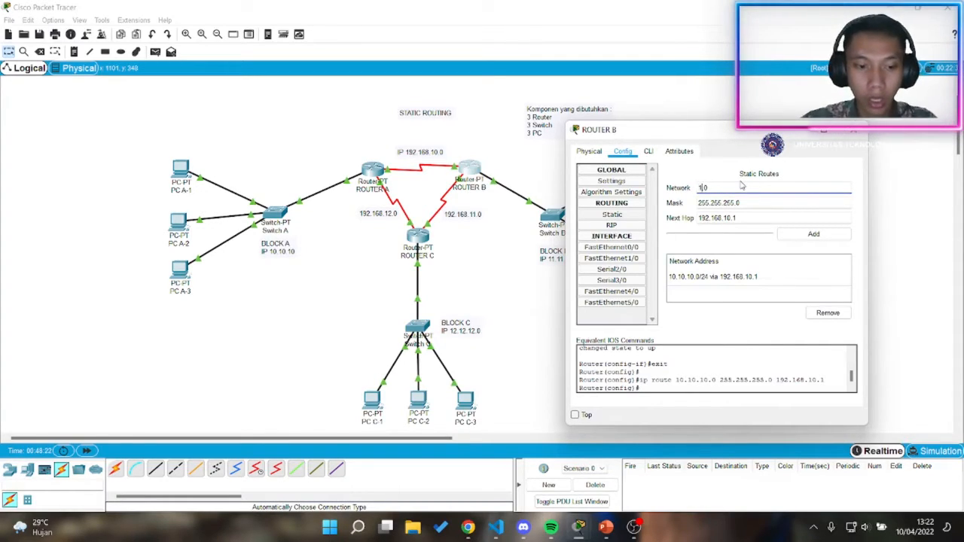
{"action": "type", "text": "2.12.12."}
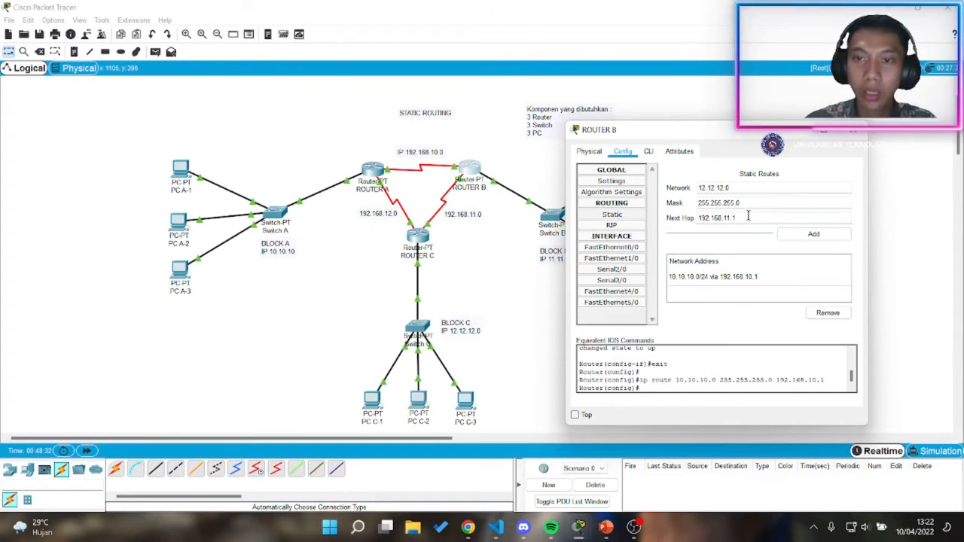
{"action": "left_click", "coordinate": [748, 217]}
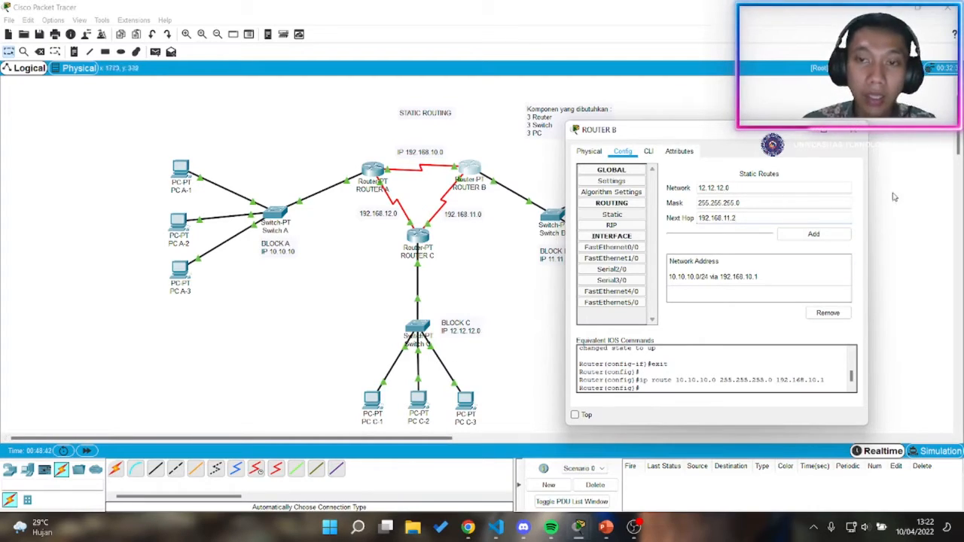
Step: Add Router B's static route to 12.12.12.0, mask 255.255.255.0, through next hop 192.168.11.2, and close the router's configuration
{"action": "left_click", "coordinate": [813, 233]}
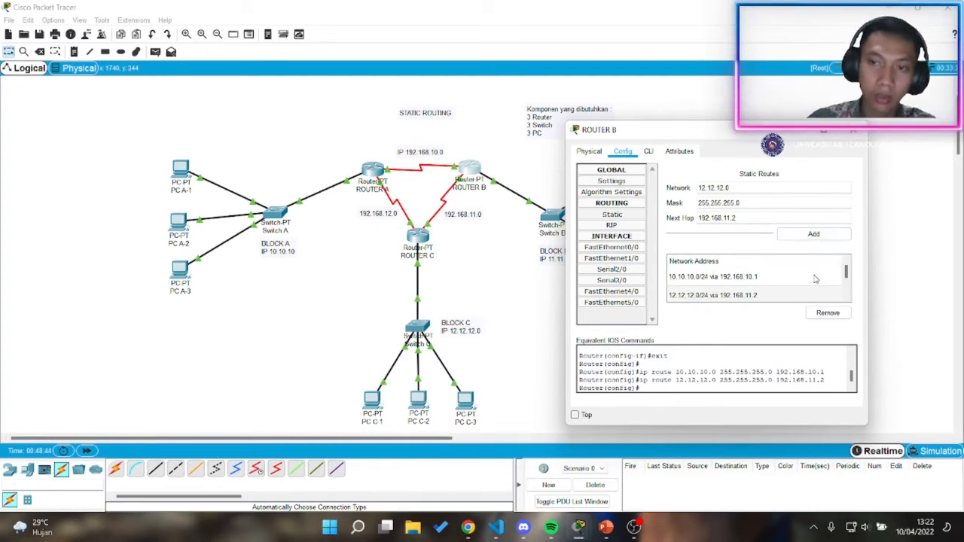
{"action": "left_click", "coordinate": [852, 130]}
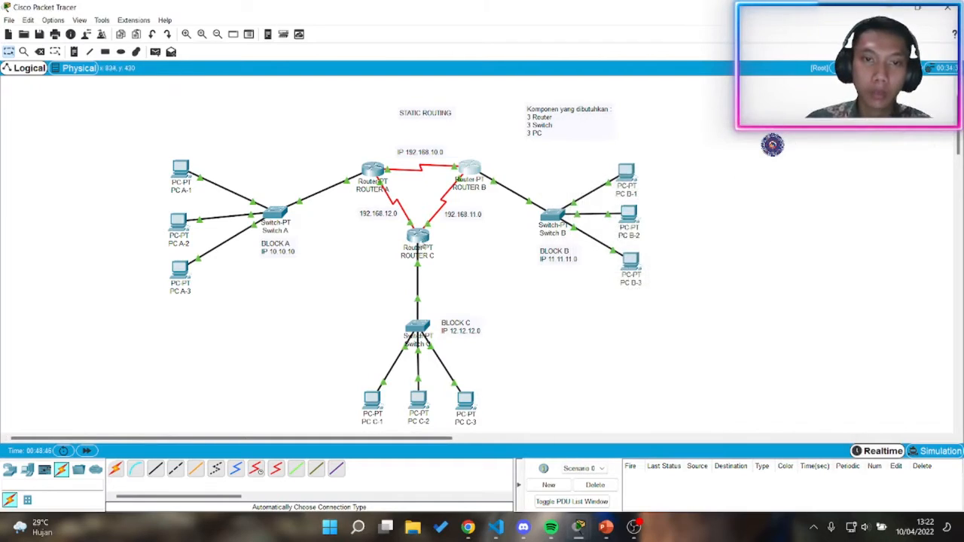
Step: Add a static route on Router C to network 10.10.10.0 with mask 255.255.255.0 and next hop 192.168.12.2
{"action": "left_click", "coordinate": [417, 238]}
{"action": "left_click", "coordinate": [377, 199]}
{"action": "left_click", "coordinate": [376, 189]}
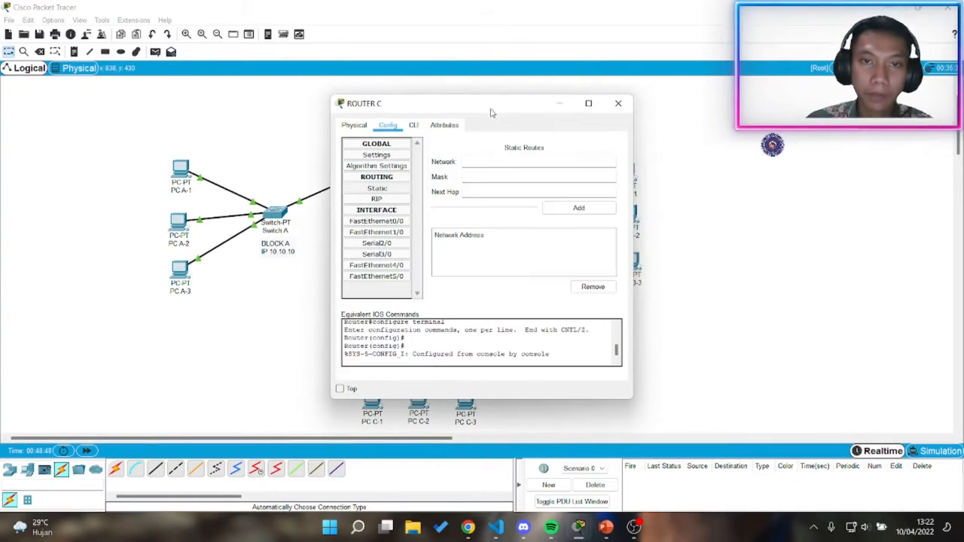
{"action": "left_click_drag", "start_coordinate": [493, 113], "coordinate": [739, 133]}
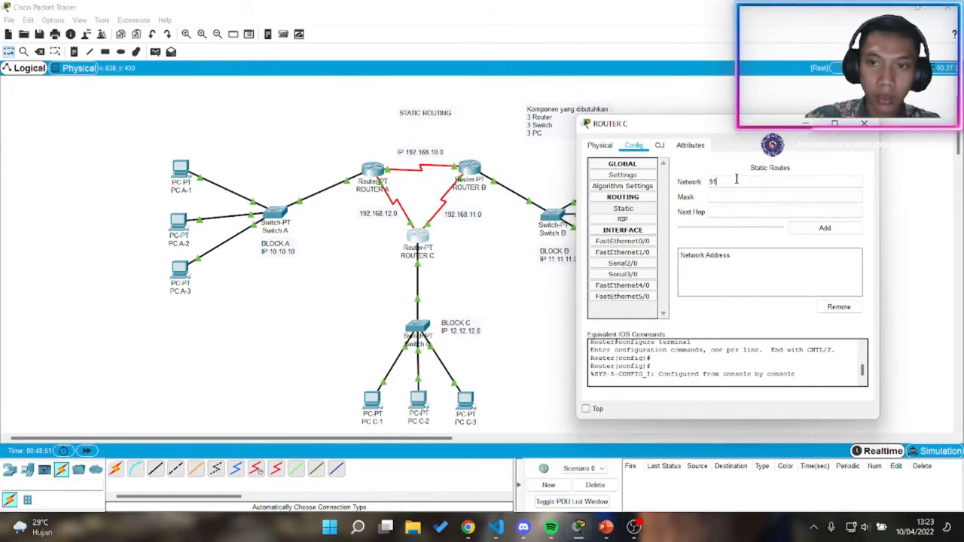
{"action": "key", "text": "BackSpace"}
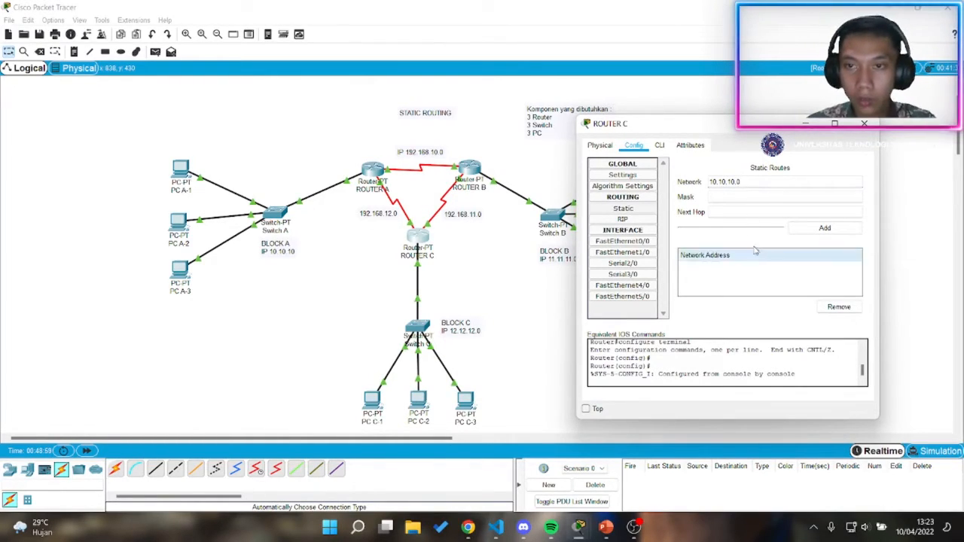
{"action": "left_click", "coordinate": [717, 196]}
{"action": "type", "text": "255.255.25"}
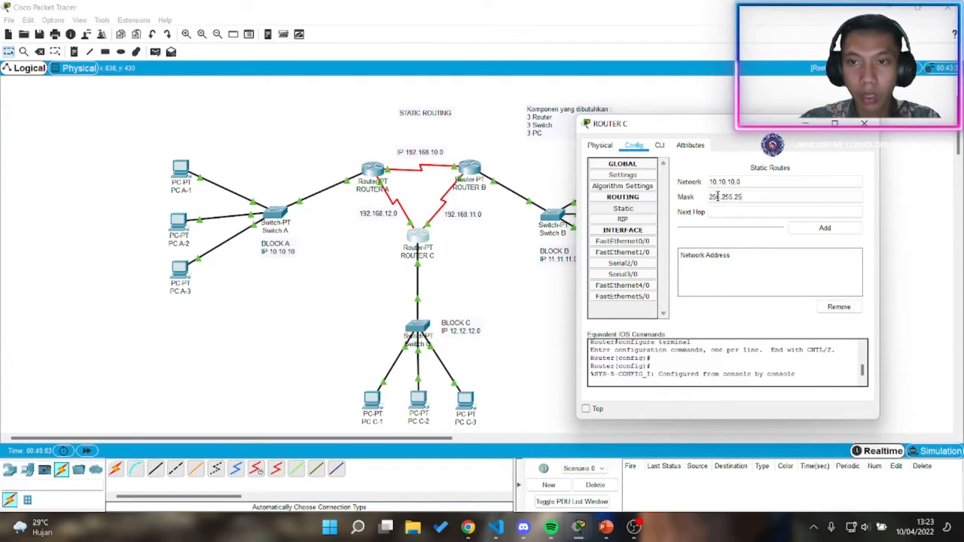
{"action": "type", "text": "5.0"}
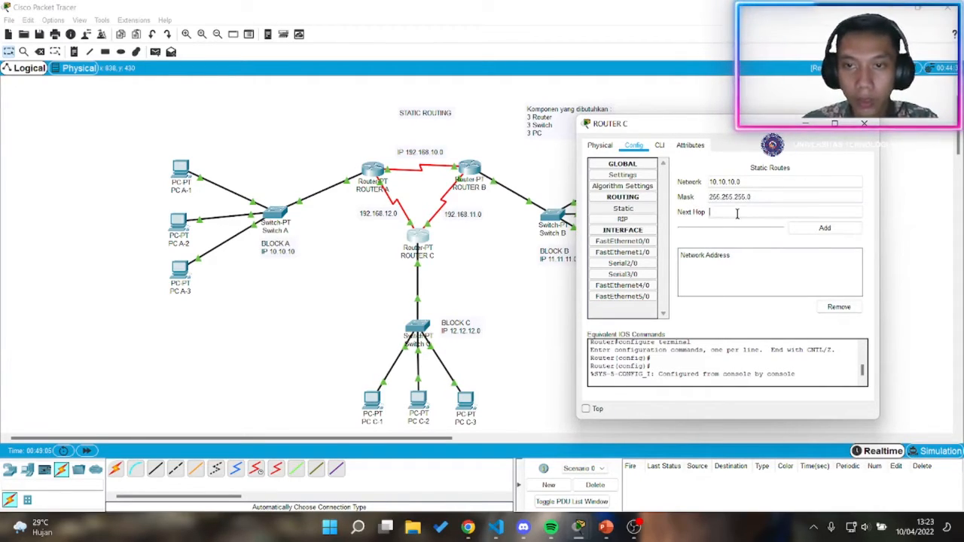
{"action": "type", "text": "192.168.12"}
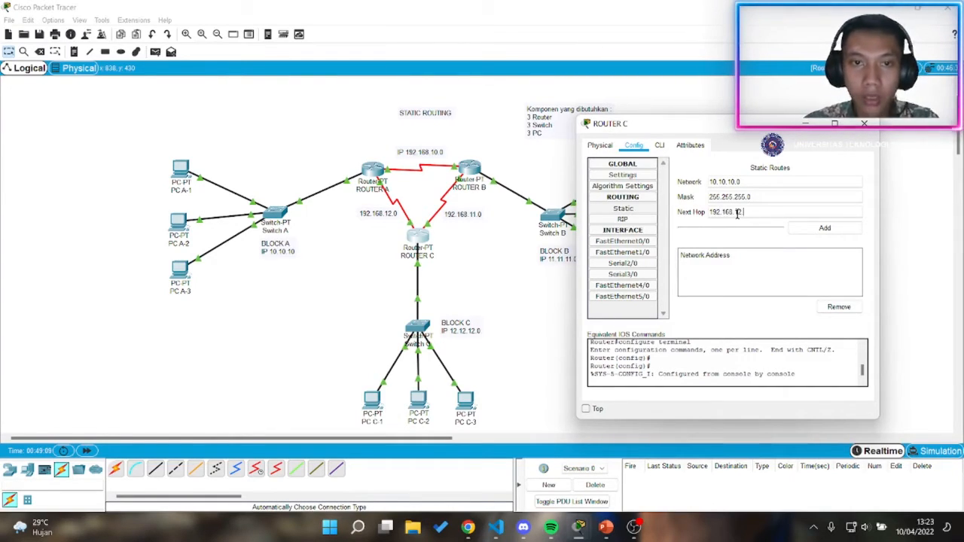
{"action": "type", "text": ".2"}
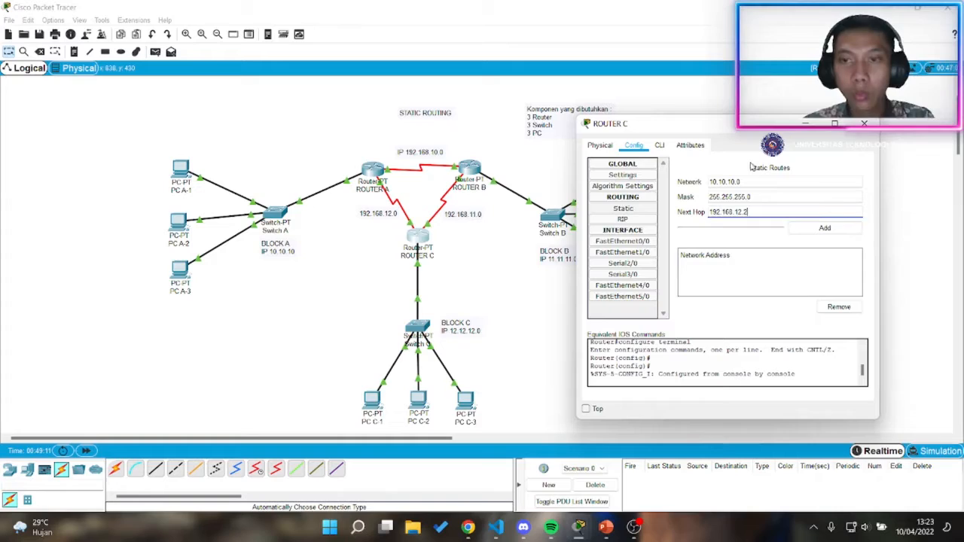
{"action": "left_click", "coordinate": [817, 230]}
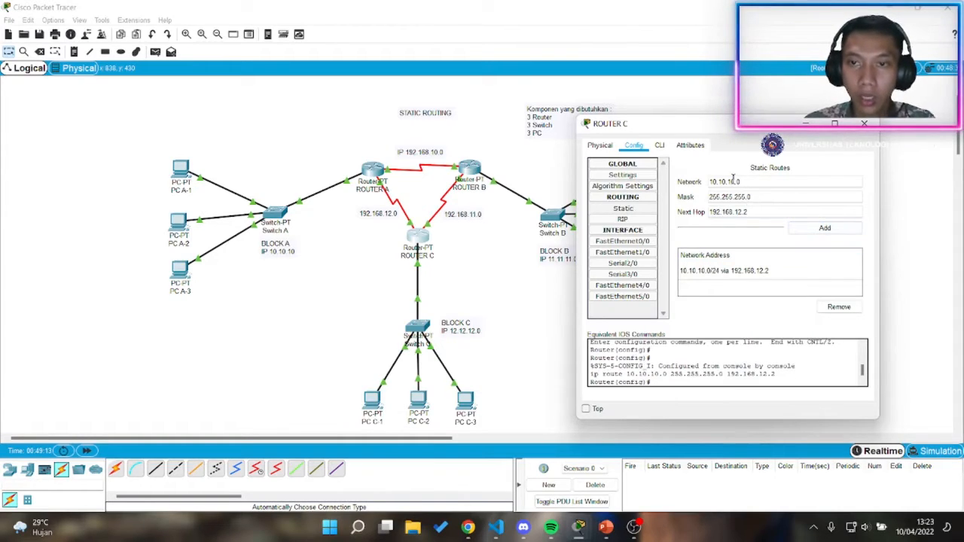
Step: Add a second static route on Router C to 11.11.11.0, mask 255.255.255.0, via 192.168.11.1, and close its configuration
{"action": "left_click_drag", "start_coordinate": [740, 183], "coordinate": [696, 184]}
{"action": "type", "text": "11.11"}
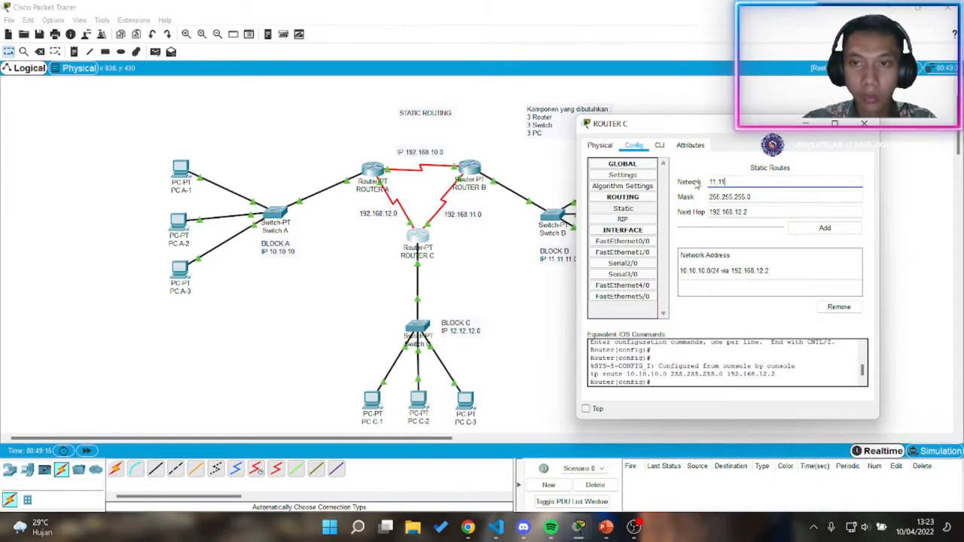
{"action": "left_click", "coordinate": [759, 211]}
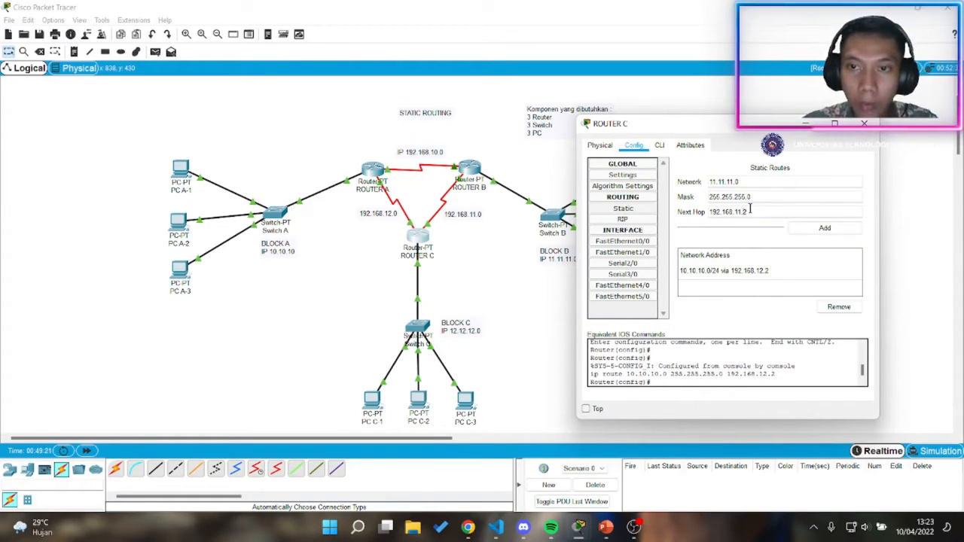
{"action": "key", "text": "BackSpace"}
{"action": "type", "text": "1"}
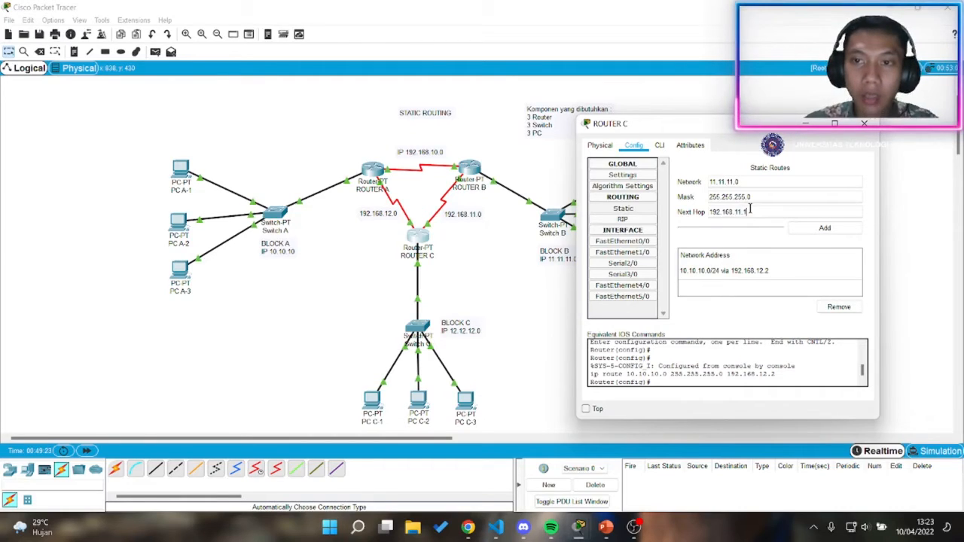
{"action": "left_click", "coordinate": [825, 230]}
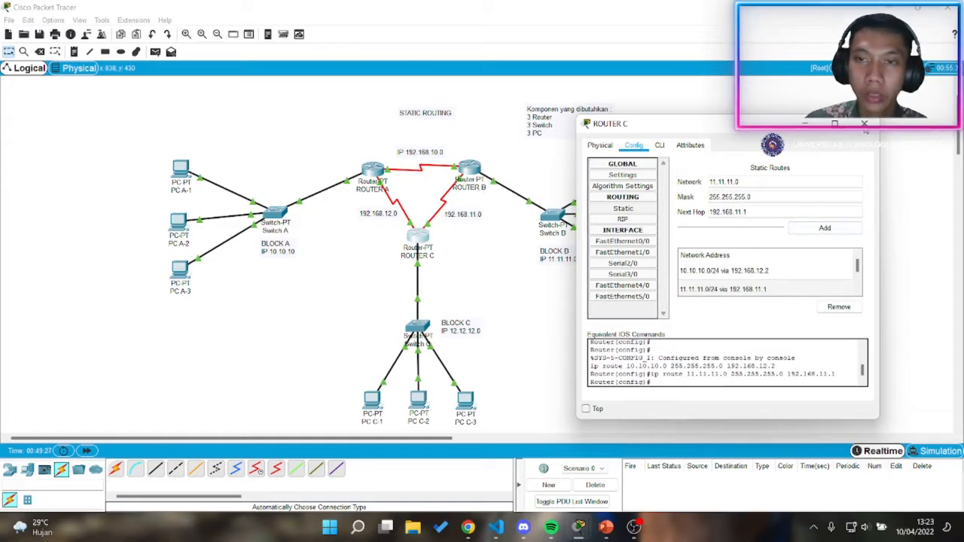
{"action": "left_click", "coordinate": [863, 124]}
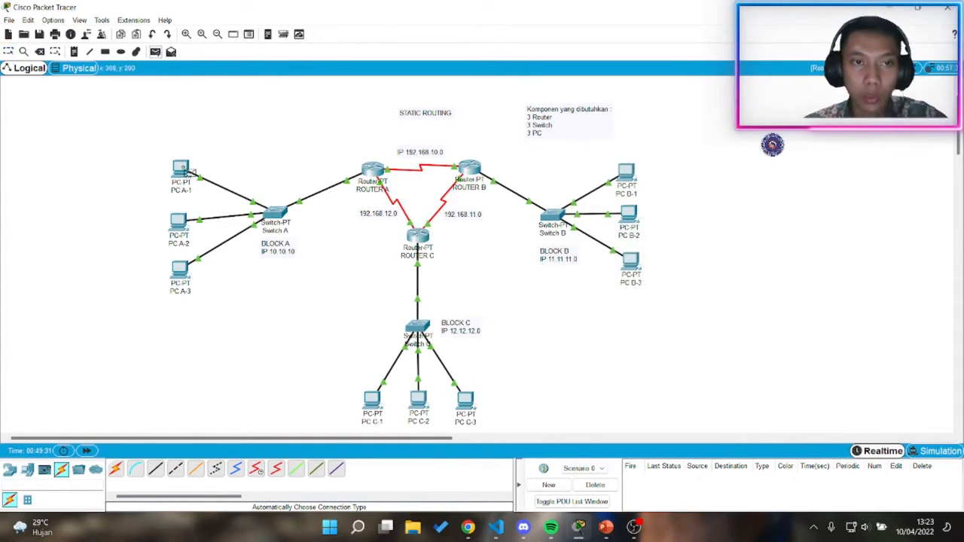
Step: Test connectivity from Block A to Block B by sending simple PDUs from PC A-1 to PC B-1, PC B-2 and PC B-3
{"action": "left_click", "coordinate": [185, 170]}
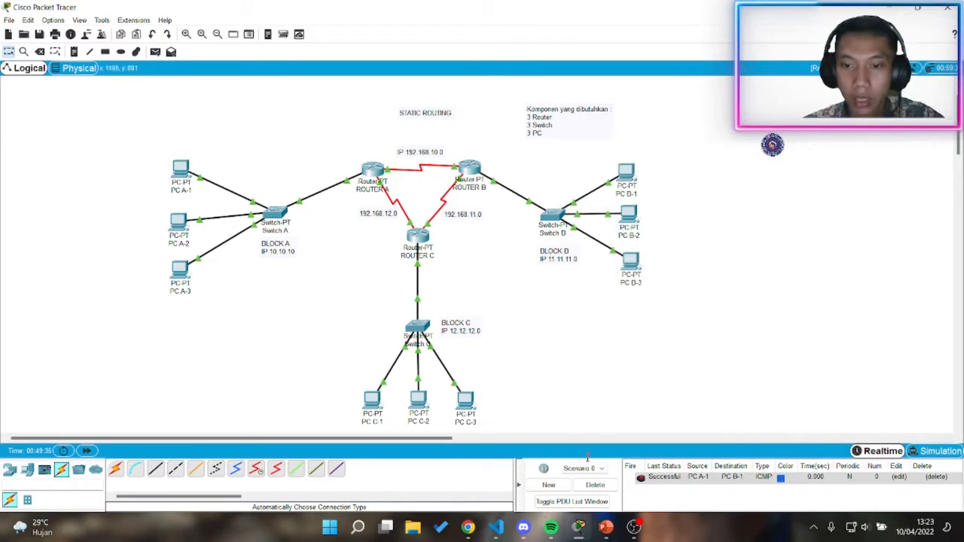
{"action": "left_click", "coordinate": [190, 170]}
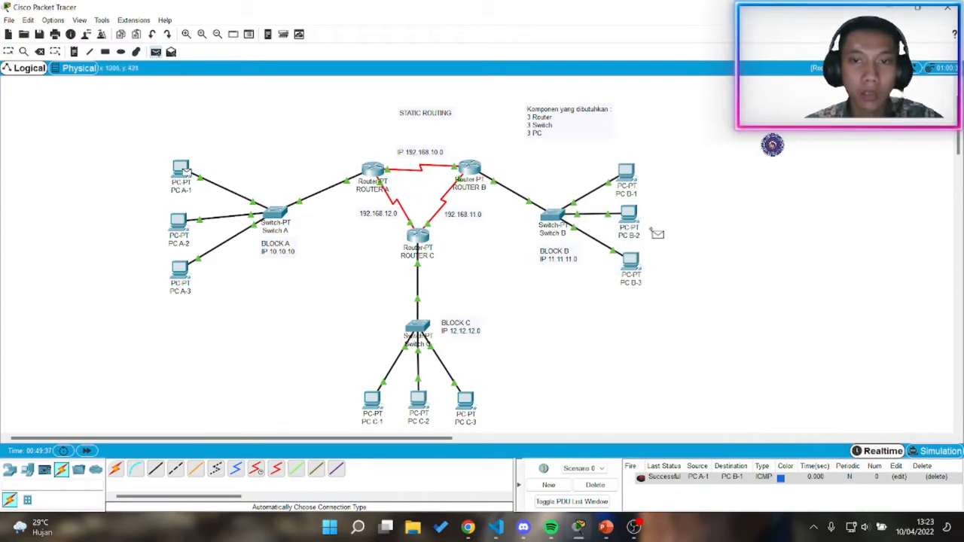
{"action": "left_click", "coordinate": [628, 214]}
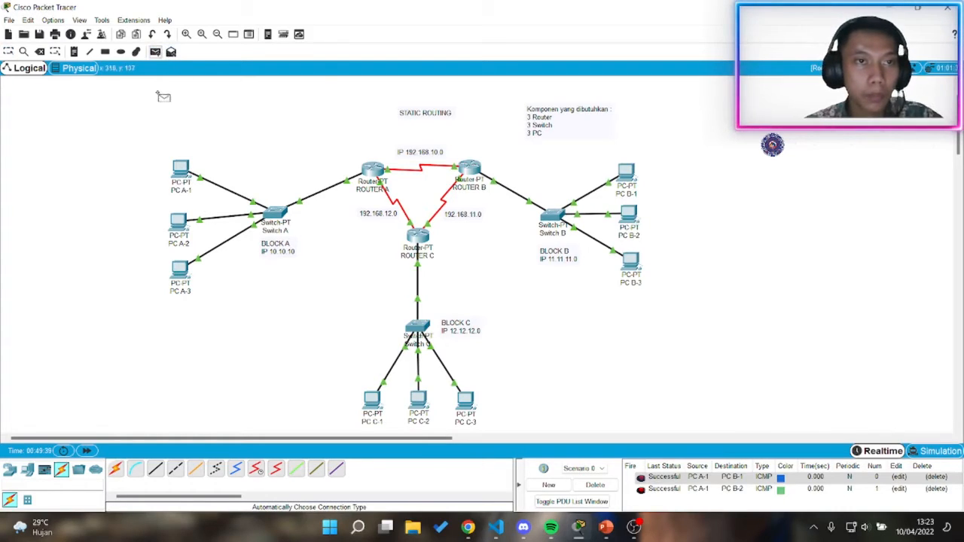
{"action": "left_click", "coordinate": [183, 167]}
{"action": "left_click", "coordinate": [630, 260]}
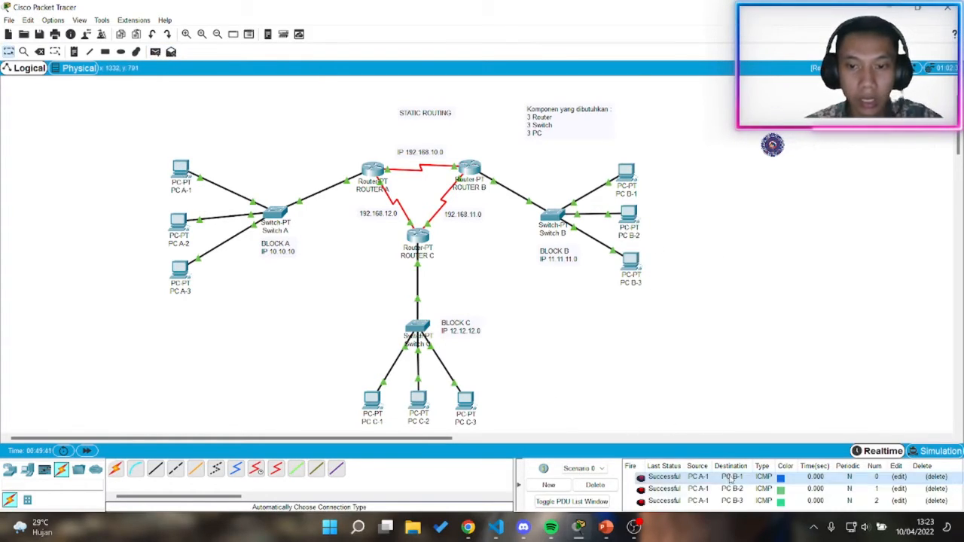
Step: Test connectivity from Block A to Block C by sending simple PDUs from PC A-1 to PC C-1, PC C-2 and PC C-3
{"action": "scroll", "coordinate": [214, 125], "scroll_direction": "down", "scroll_amount": 3}
{"action": "scroll", "coordinate": [494, 232], "scroll_direction": "up", "scroll_amount": 2}
{"action": "left_click", "coordinate": [155, 52]}
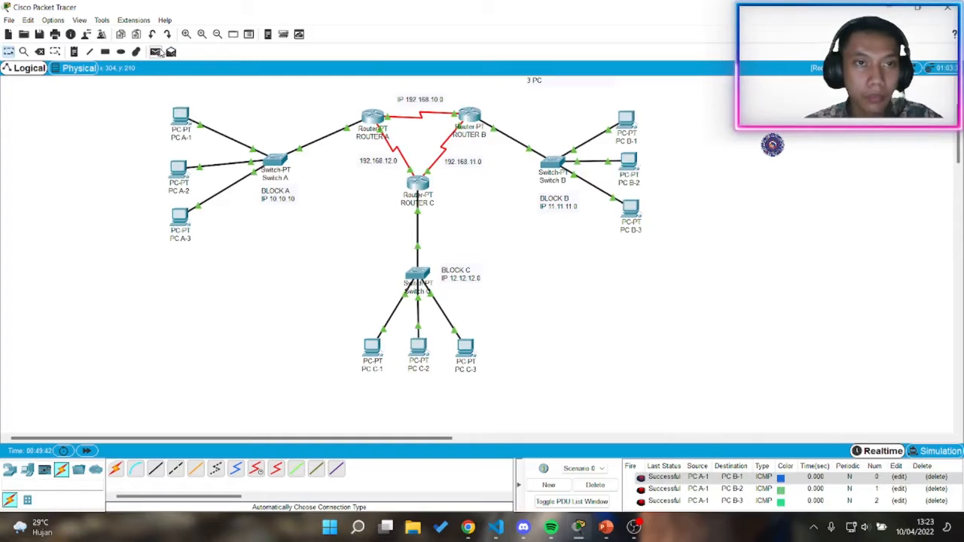
{"action": "left_click", "coordinate": [197, 135]}
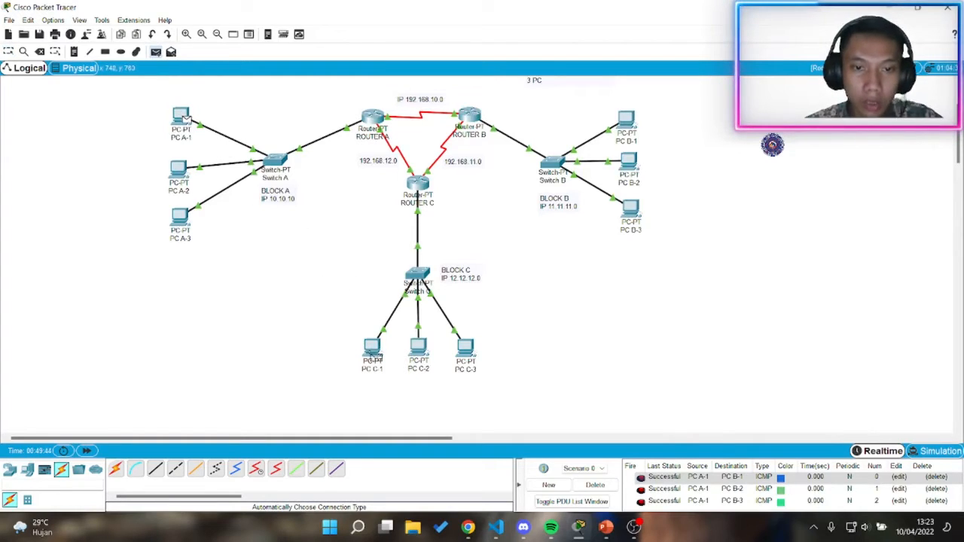
{"action": "left_click", "coordinate": [371, 349]}
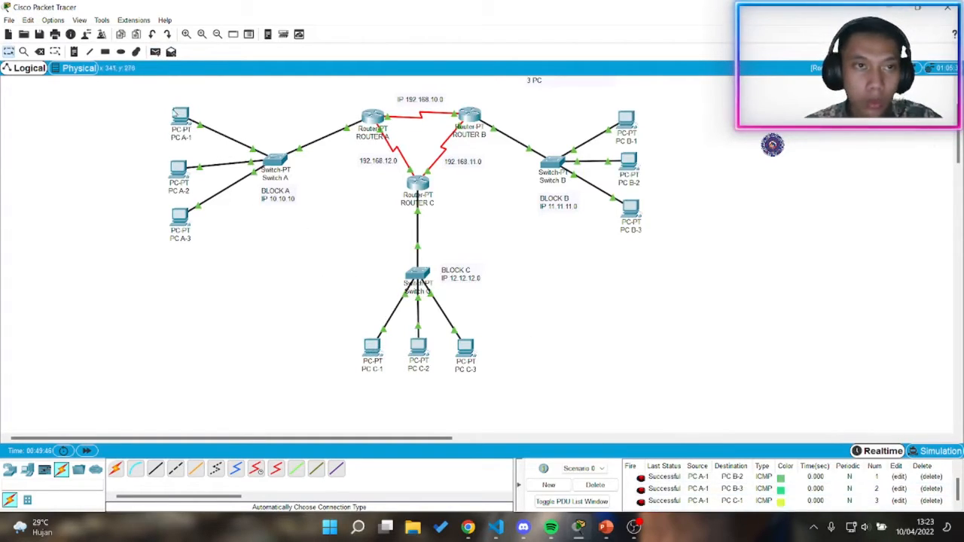
{"action": "left_click", "coordinate": [155, 51]}
{"action": "left_click", "coordinate": [184, 120]}
{"action": "left_click", "coordinate": [422, 348]}
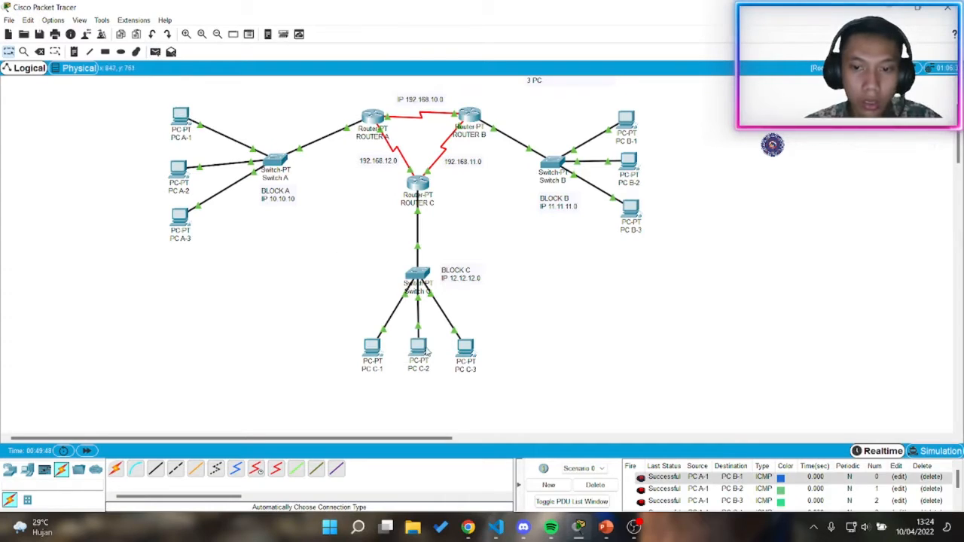
{"action": "left_click", "coordinate": [155, 51]}
{"action": "left_click", "coordinate": [180, 118]}
{"action": "left_click", "coordinate": [464, 348]}
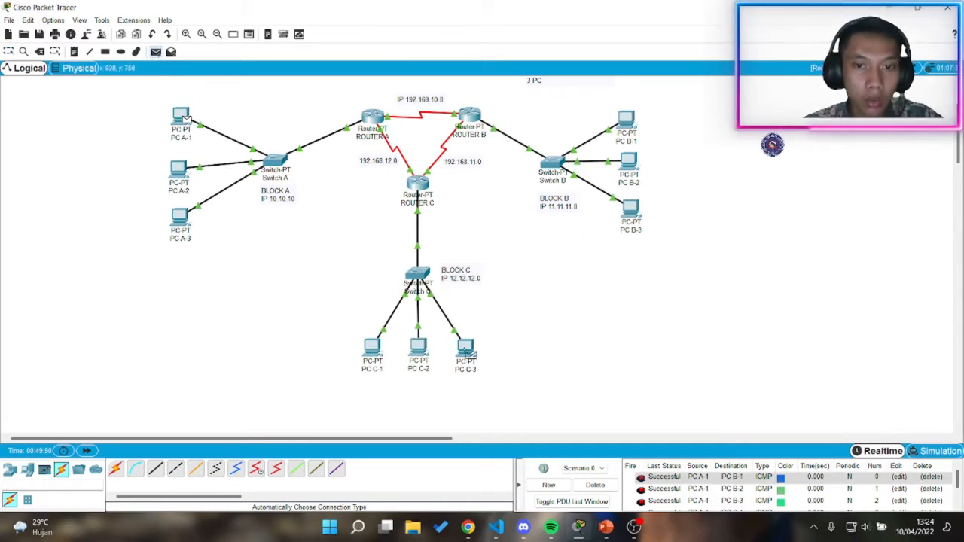
{"action": "scroll", "coordinate": [732, 494], "scroll_direction": "down", "scroll_amount": 3}
Step: Clear the scenario's PDU list and send simple PDUs from PC C-1 and PC C-3 to PC B-3
{"action": "left_click", "coordinate": [596, 485]}
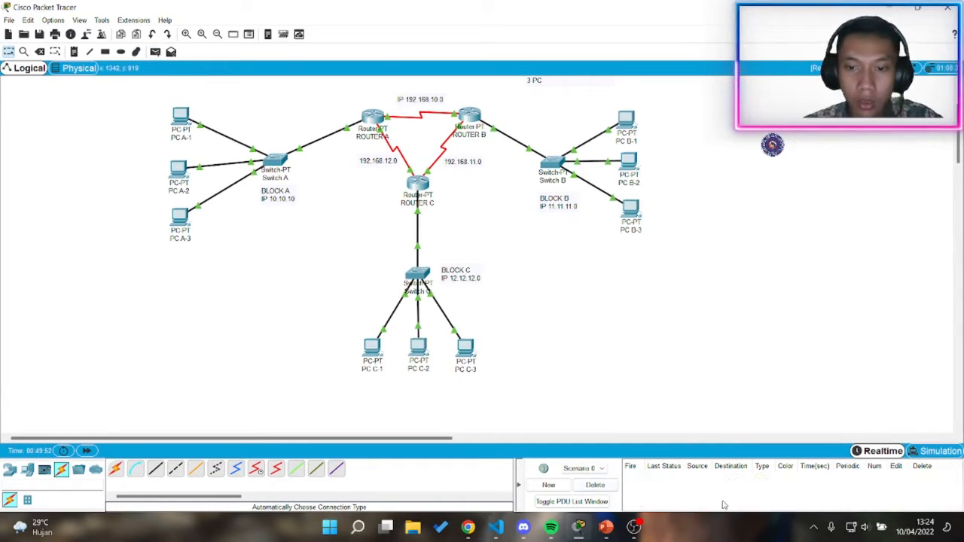
{"action": "scroll", "coordinate": [518, 252], "scroll_direction": "up", "scroll_amount": 2}
{"action": "scroll", "coordinate": [358, 192], "scroll_direction": "down", "scroll_amount": 2}
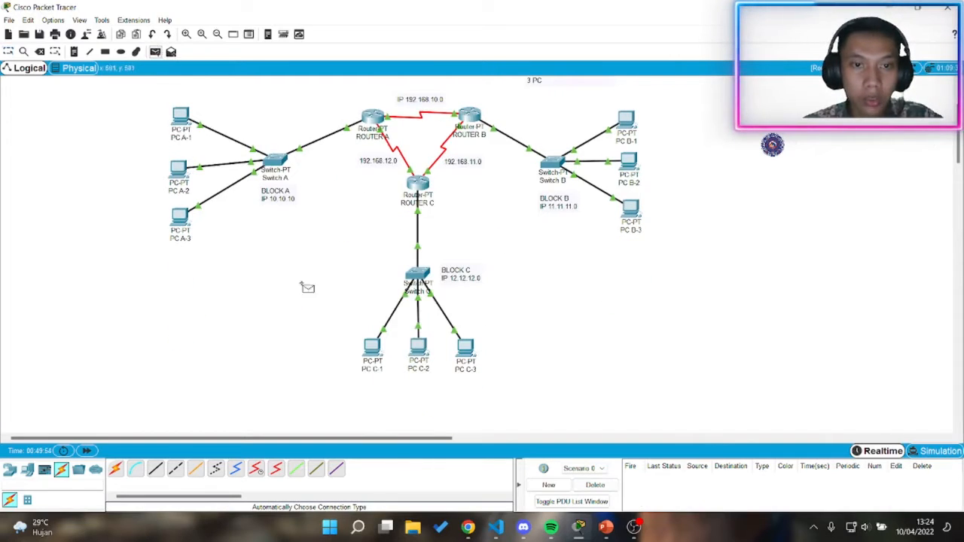
{"action": "left_click", "coordinate": [371, 352]}
{"action": "left_click", "coordinate": [633, 219]}
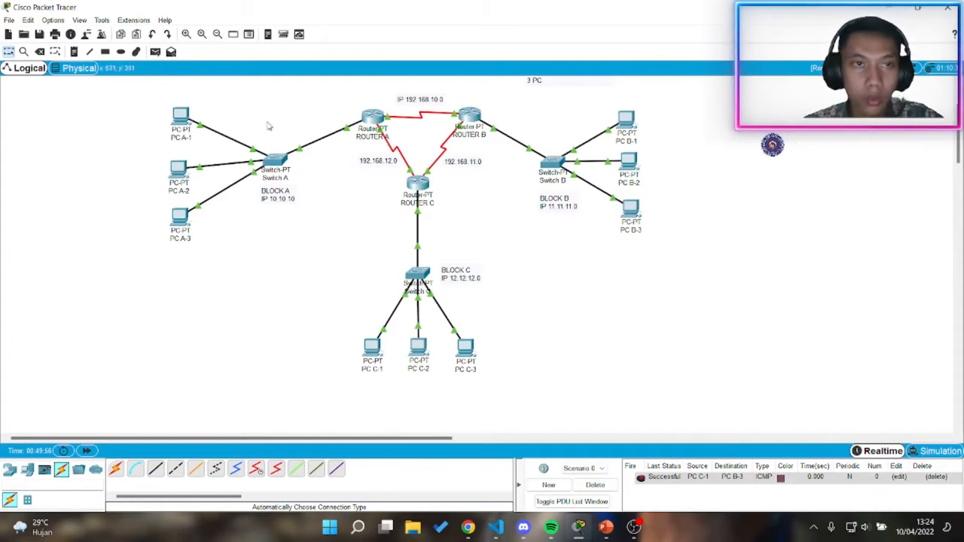
{"action": "left_click", "coordinate": [156, 51]}
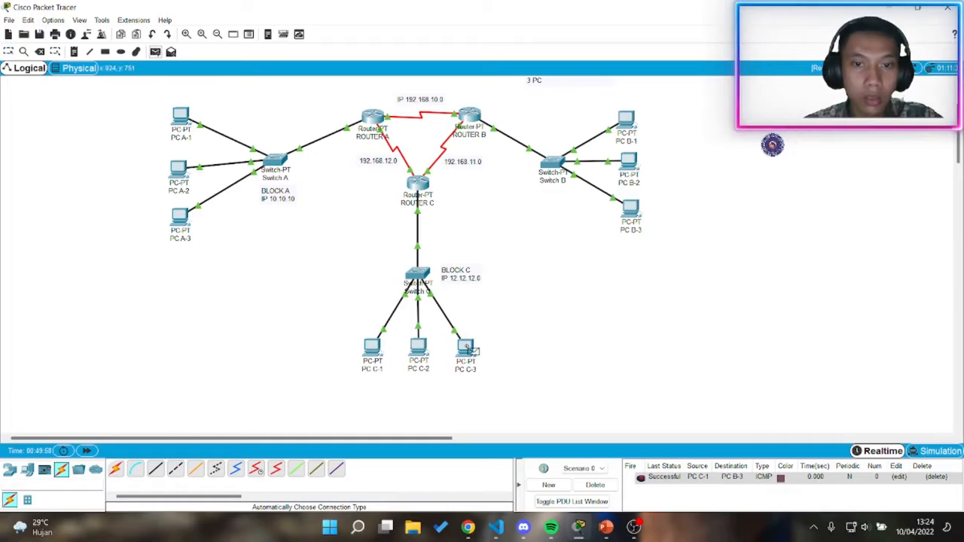
{"action": "left_click", "coordinate": [635, 212]}
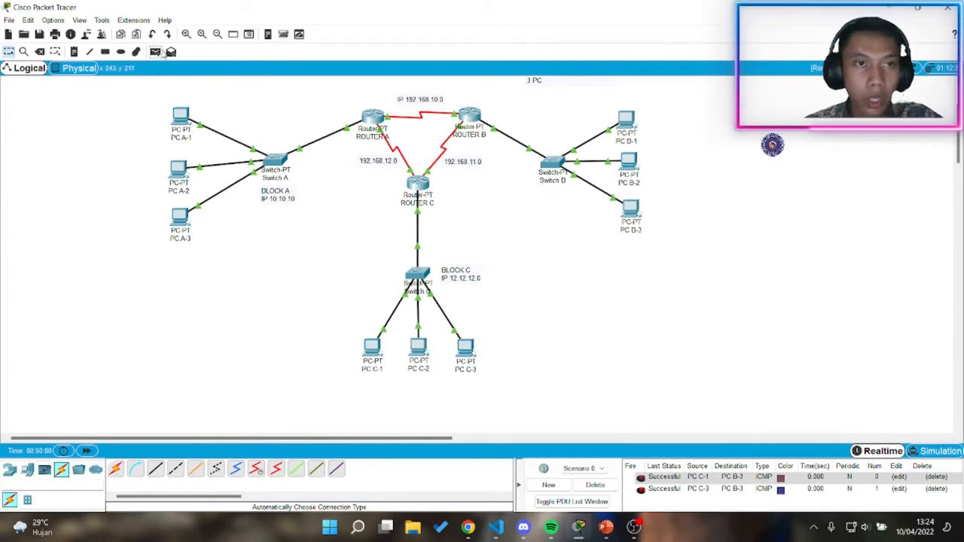
Step: Send simple PDUs from PC C-2 to PC A-1 and to Router A
{"action": "left_click", "coordinate": [417, 345]}
{"action": "left_click", "coordinate": [180, 117]}
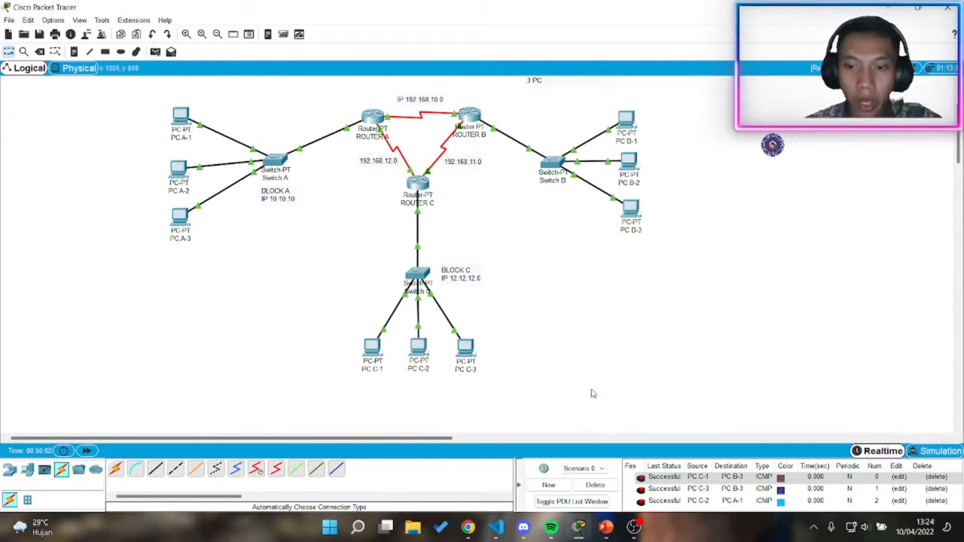
{"action": "left_click", "coordinate": [155, 52]}
{"action": "left_click", "coordinate": [420, 347]}
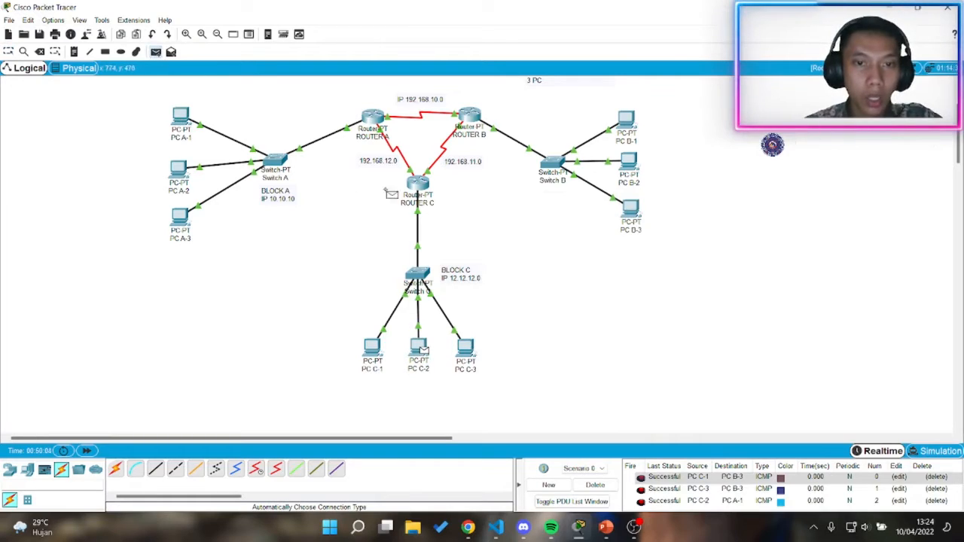
{"action": "left_click", "coordinate": [382, 119]}
Step: Clear the scenario's PDU list and send simple PDUs from PC C-1 to Router A and Router B
{"action": "left_click", "coordinate": [595, 485]}
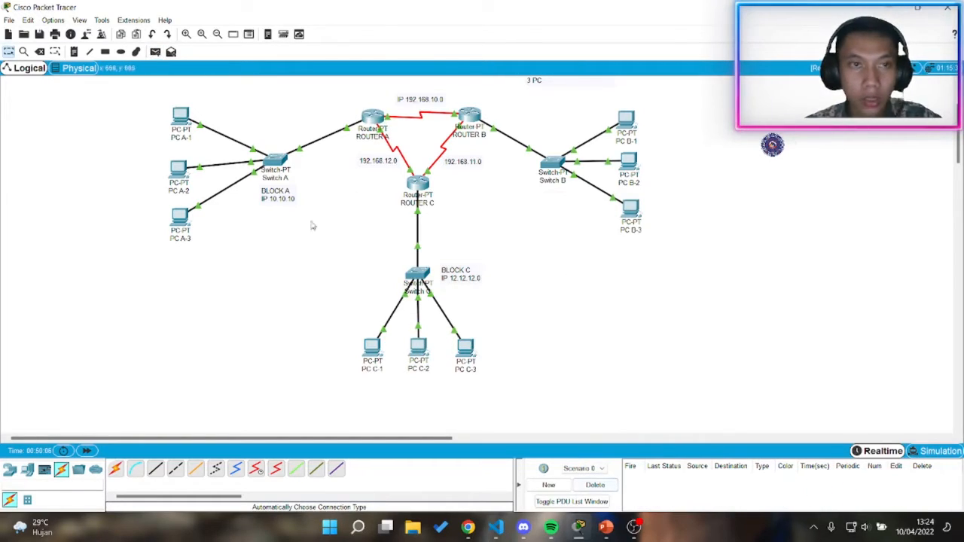
{"action": "left_click", "coordinate": [155, 52]}
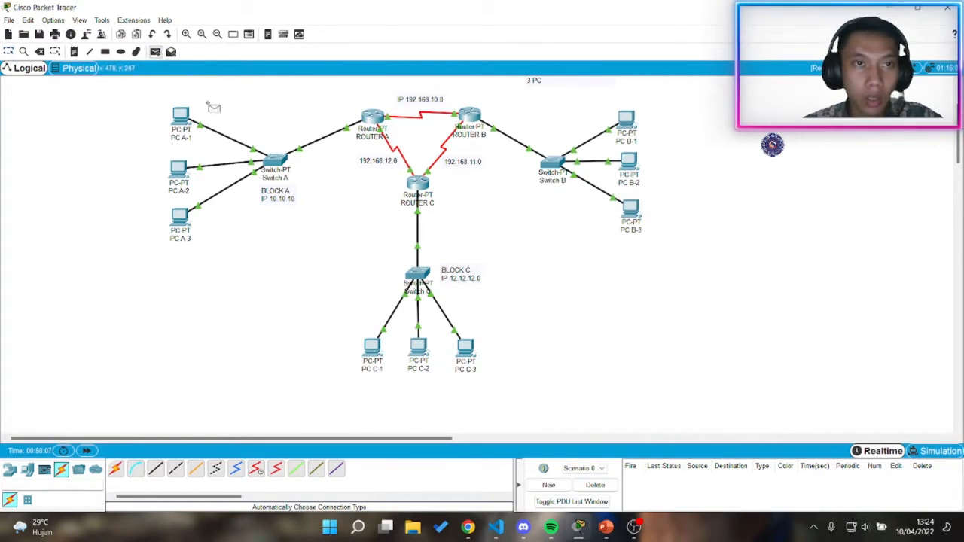
{"action": "left_click", "coordinate": [381, 127]}
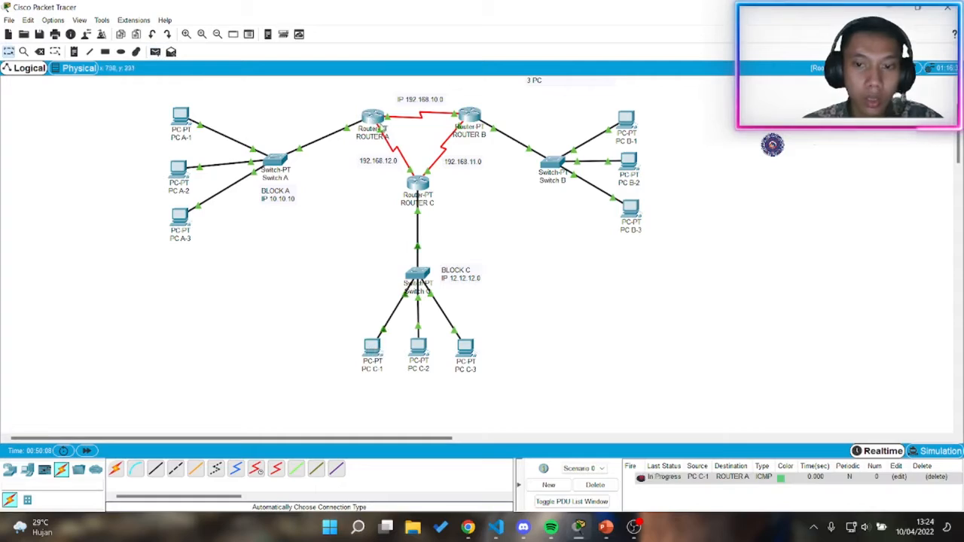
{"action": "left_click", "coordinate": [372, 351]}
{"action": "left_click", "coordinate": [469, 117]}
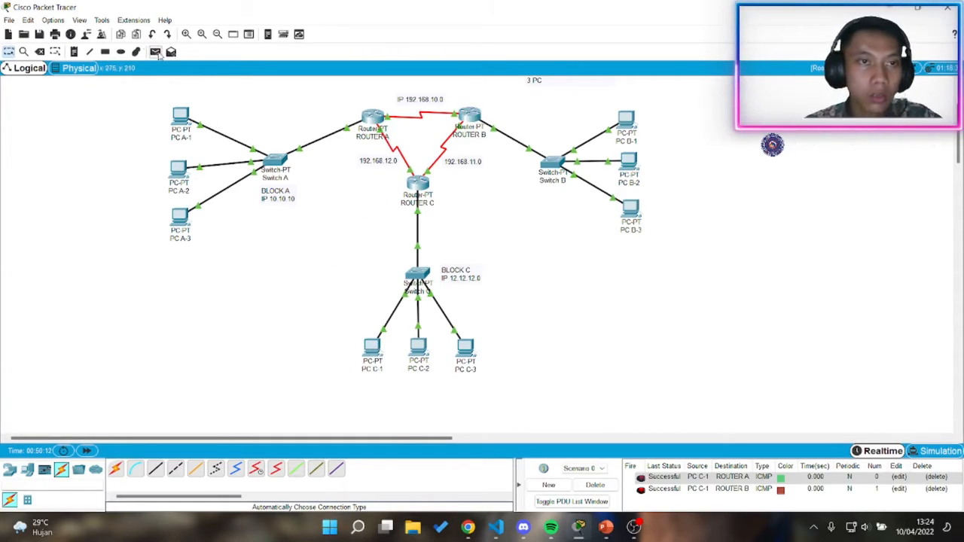
Step: Send simple PDUs from PC A-1 to Router C and Router B, and clear the scenario's PDU list
{"action": "left_click", "coordinate": [155, 51]}
{"action": "left_click", "coordinate": [181, 118]}
{"action": "left_click", "coordinate": [418, 184]}
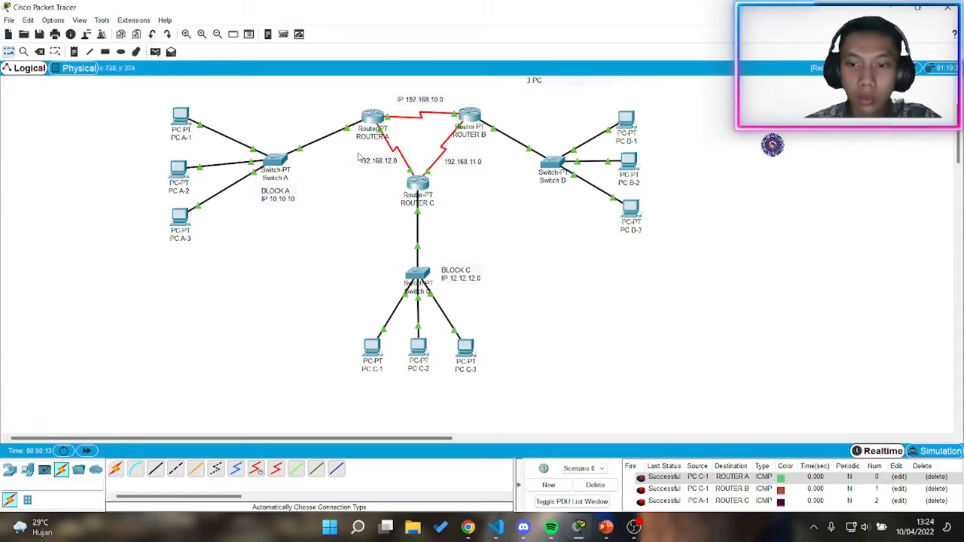
{"action": "left_click", "coordinate": [182, 113]}
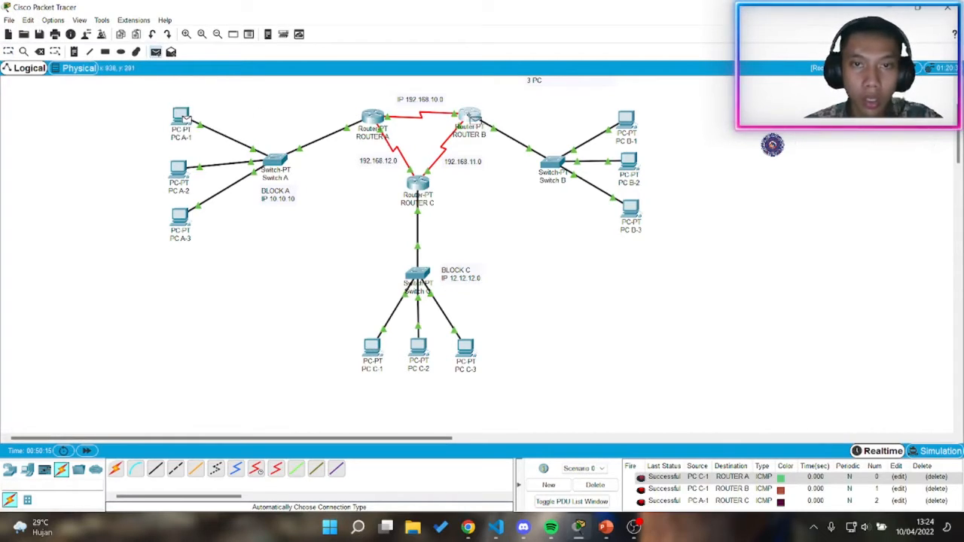
{"action": "left_click", "coordinate": [469, 116]}
{"action": "scroll", "coordinate": [625, 499], "scroll_direction": "down", "scroll_amount": 1}
{"action": "left_click", "coordinate": [594, 485]}
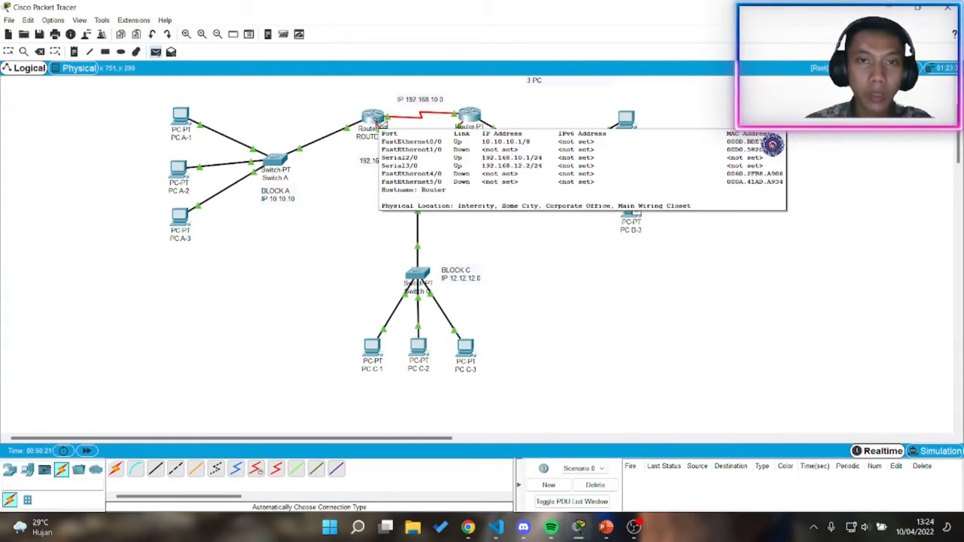
Step: Send simple PDUs from PC B-3 to Router A and Router C, and clear the scenario's PDU list
{"action": "left_click", "coordinate": [379, 124]}
{"action": "left_click", "coordinate": [155, 51]}
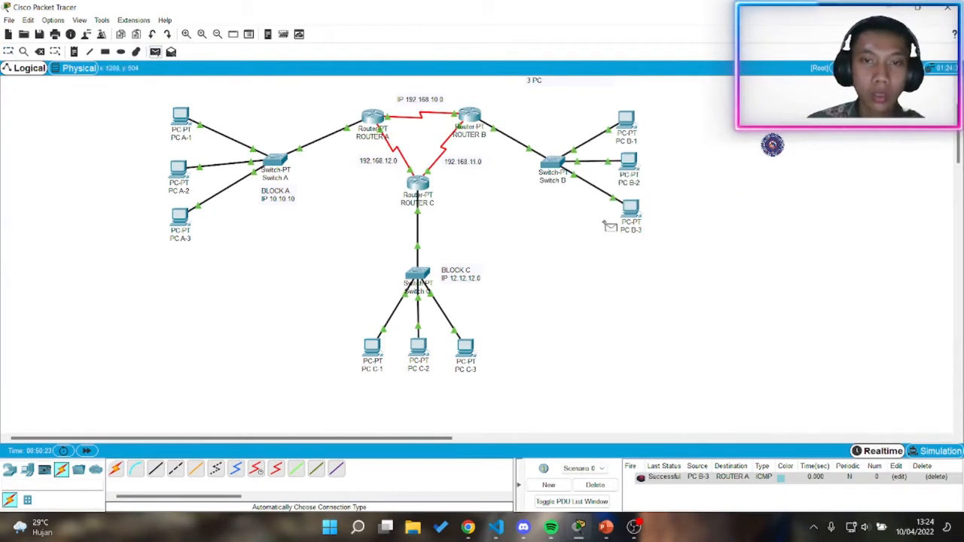
{"action": "left_click", "coordinate": [629, 210]}
{"action": "left_click", "coordinate": [418, 184]}
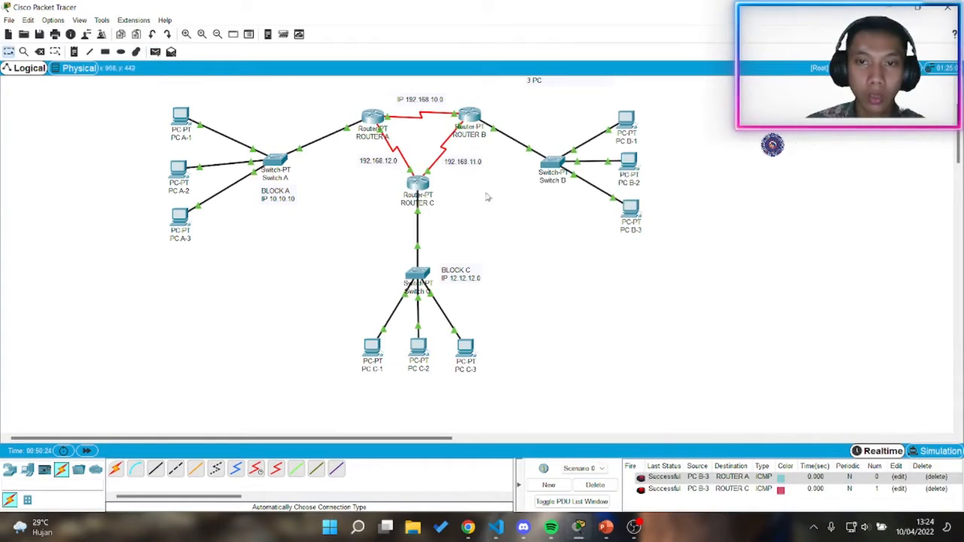
{"action": "left_click", "coordinate": [610, 486]}
{"action": "scroll", "coordinate": [642, 298], "scroll_direction": "up", "scroll_amount": 2}
{"action": "scroll", "coordinate": [676, 288], "scroll_direction": "down", "scroll_amount": 1}
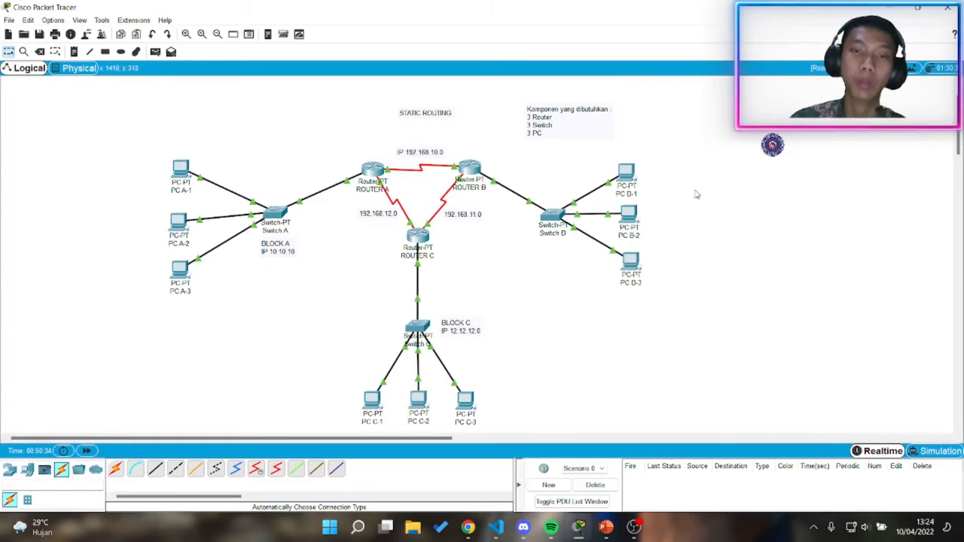
{"action": "scroll", "coordinate": [615, 349], "scroll_direction": "down", "scroll_amount": 1}
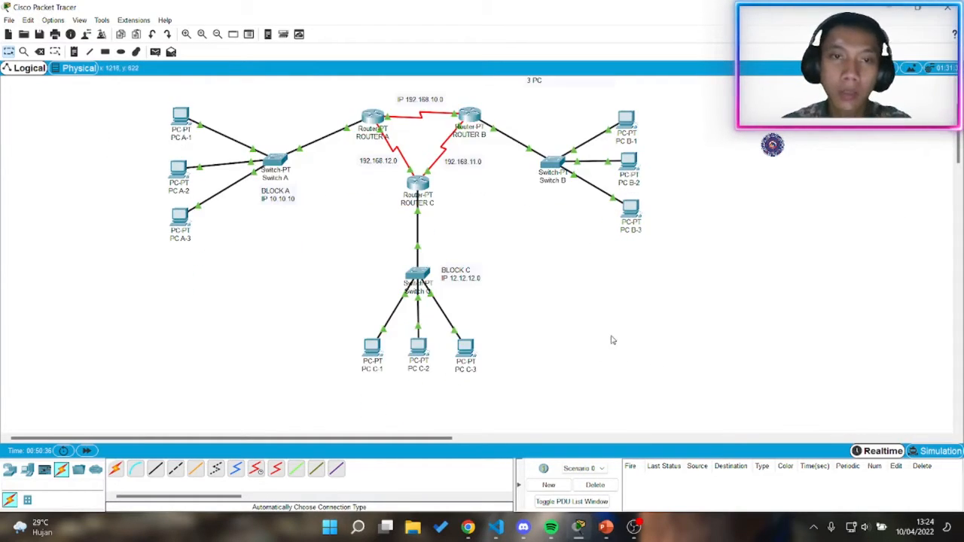
{"action": "scroll", "coordinate": [610, 338], "scroll_direction": "up", "scroll_amount": 2}
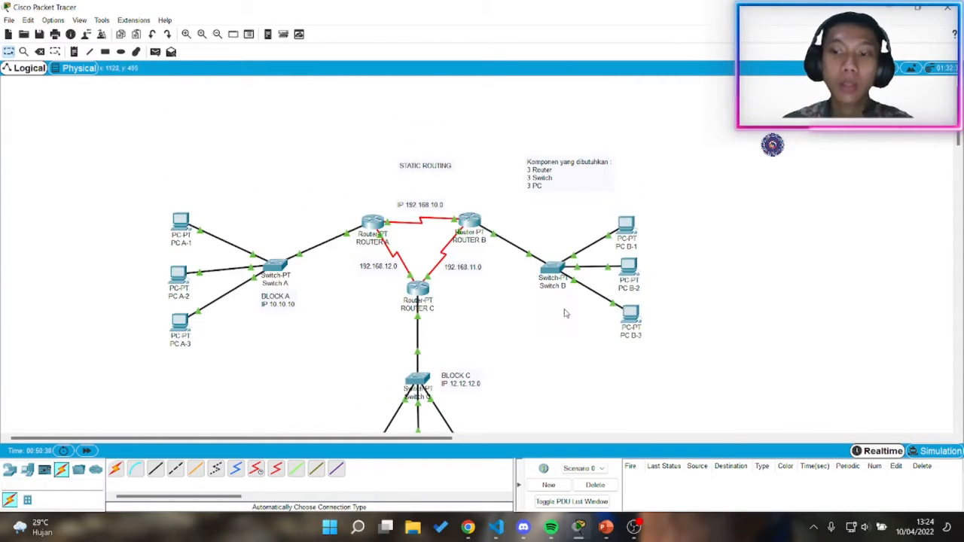
{"action": "scroll", "coordinate": [566, 314], "scroll_direction": "down", "scroll_amount": 2}
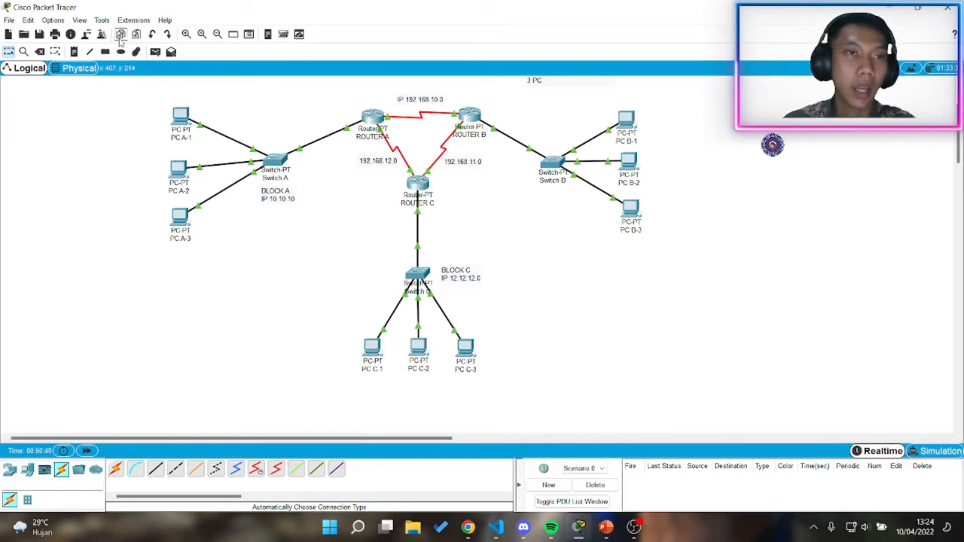
{"action": "scroll", "coordinate": [198, 359], "scroll_direction": "down", "scroll_amount": 1}
{"action": "scroll", "coordinate": [206, 351], "scroll_direction": "up", "scroll_amount": 2}
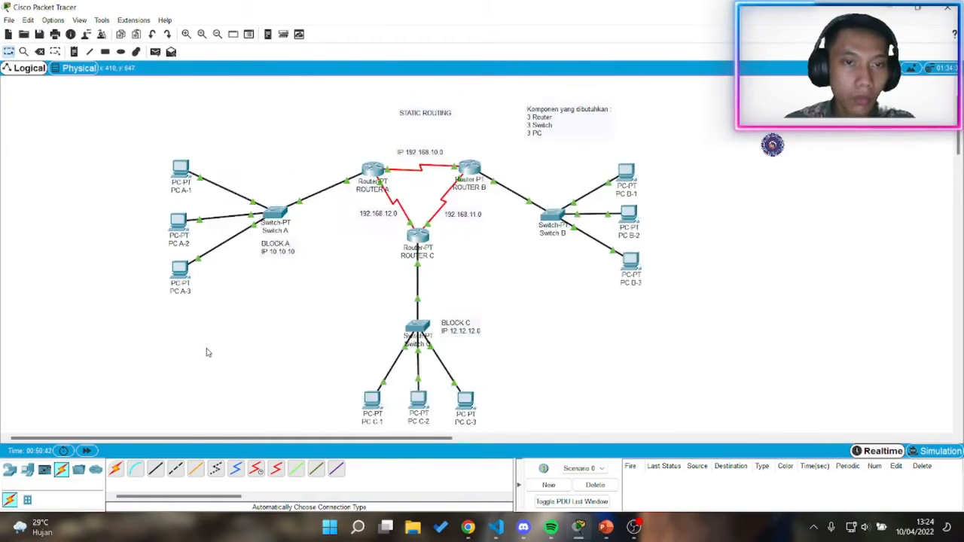
{"action": "scroll", "coordinate": [207, 351], "scroll_direction": "down", "scroll_amount": 2}
{"action": "scroll", "coordinate": [581, 302], "scroll_direction": "up", "scroll_amount": 2}
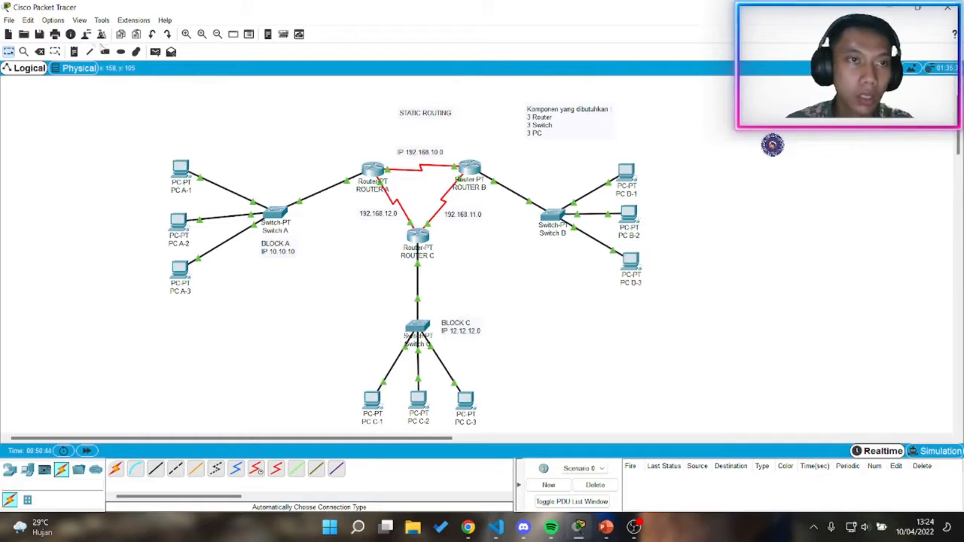
Step: Place a Server-PT in the free area below Block B and rename it Server Public
{"action": "left_click", "coordinate": [27, 468]}
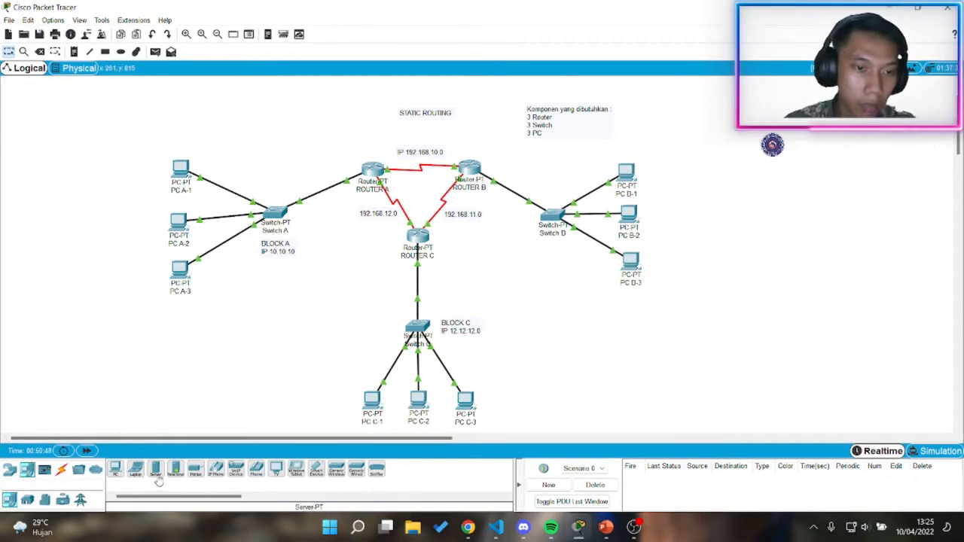
{"action": "left_click_drag", "start_coordinate": [158, 481], "coordinate": [595, 332]}
{"action": "left_click", "coordinate": [619, 350]}
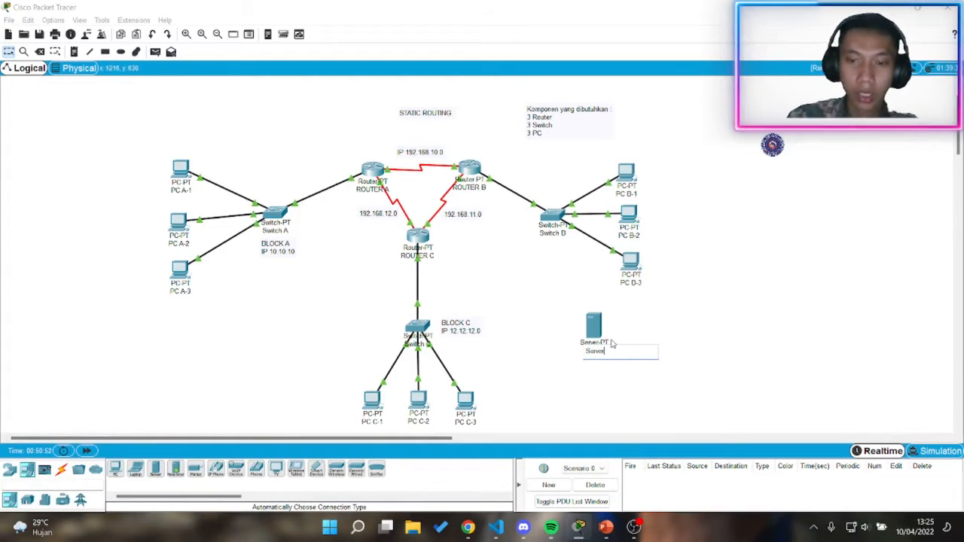
{"action": "key", "text": "Caps_Lock"}
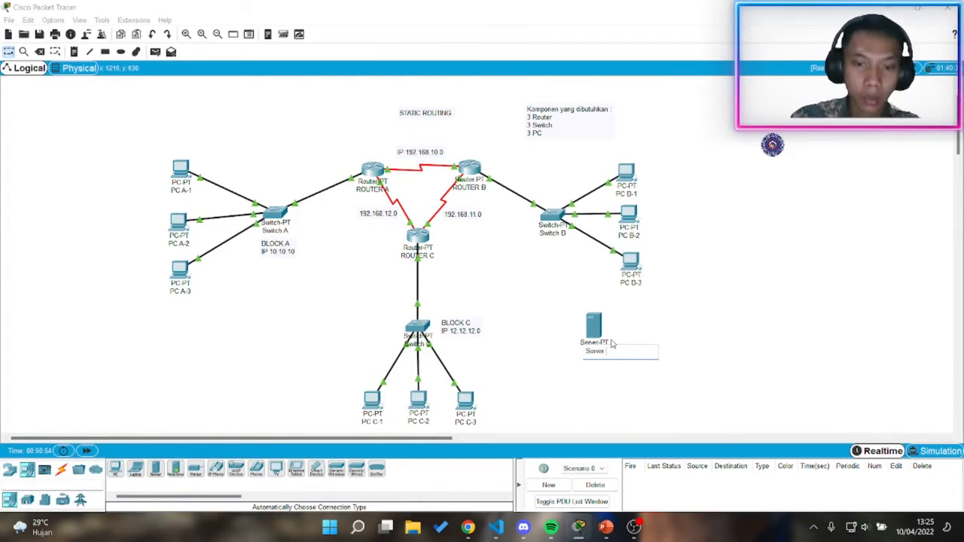
{"action": "type", "text": "P"}
{"action": "key", "text": "Caps_Lock"}
{"action": "type", "text": "ublic"}
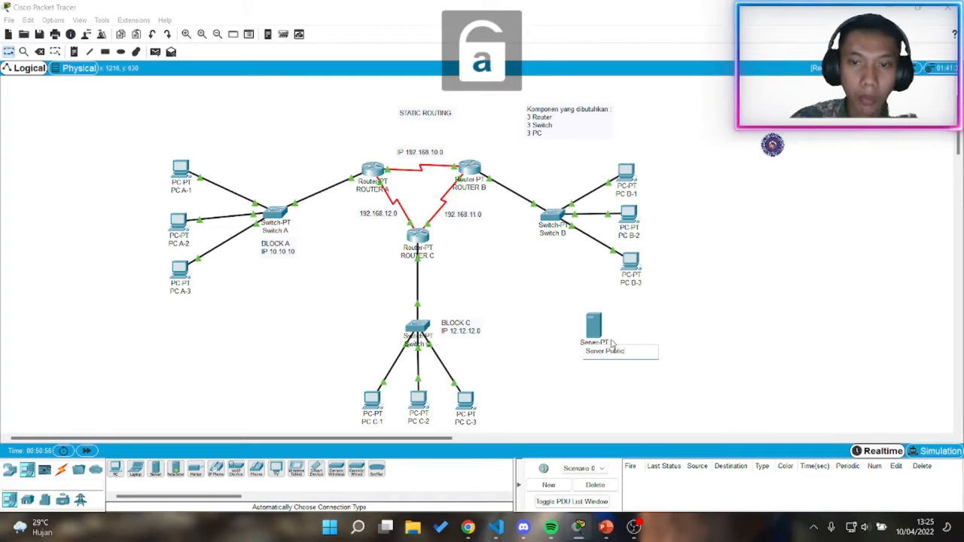
{"action": "left_click", "coordinate": [729, 369]}
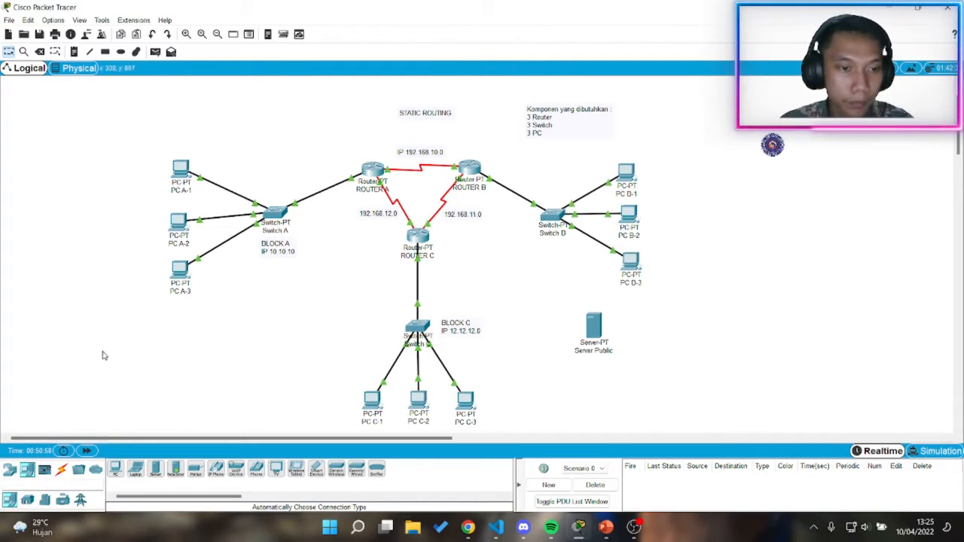
Step: Connect Server Public to Router C with an automatically chosen cable and shift the server slightly away from the router
{"action": "left_click", "coordinate": [61, 468]}
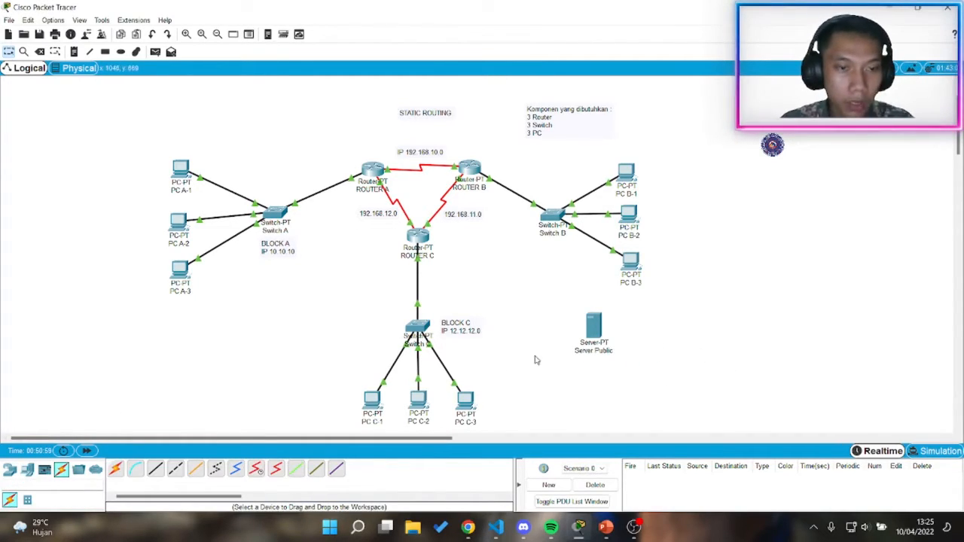
{"action": "left_click", "coordinate": [115, 468]}
{"action": "left_click", "coordinate": [586, 328]}
{"action": "left_click", "coordinate": [417, 236]}
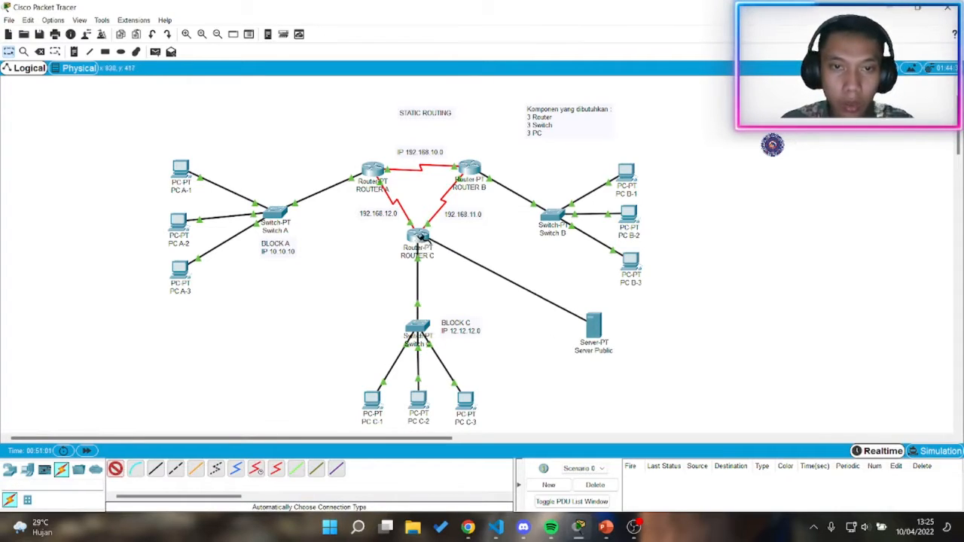
{"action": "scroll", "coordinate": [656, 328], "scroll_direction": "down", "scroll_amount": 3}
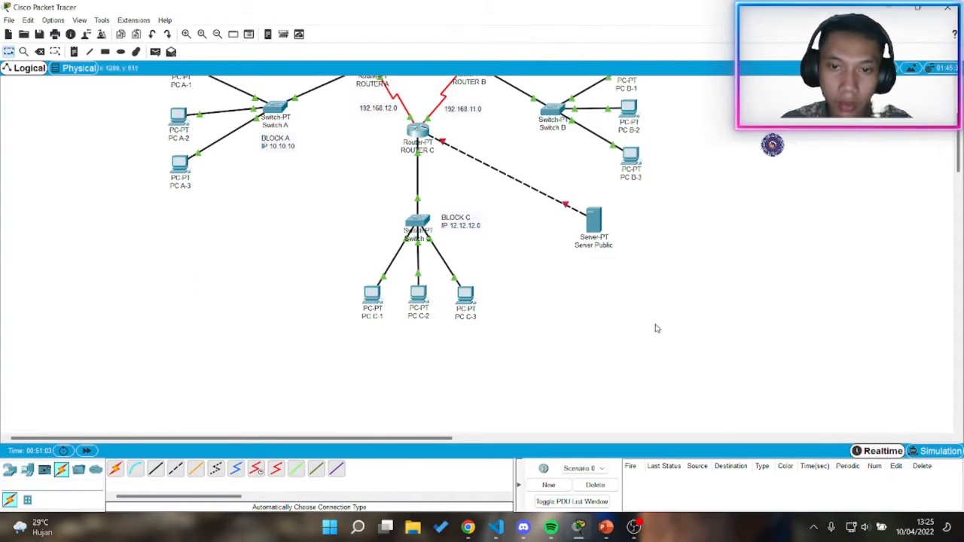
{"action": "left_click_drag", "start_coordinate": [618, 235], "coordinate": [609, 244]}
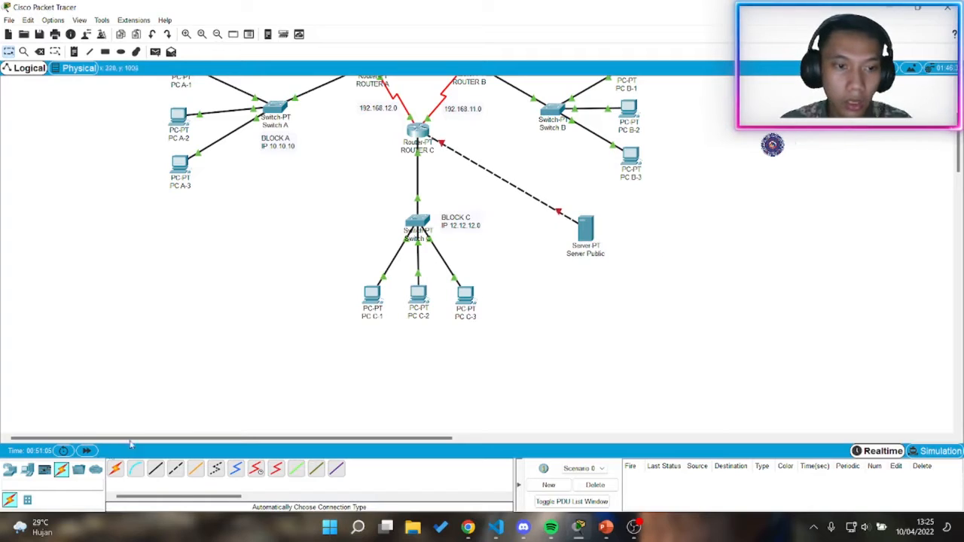
Step: Add a Switch-PT below Server Public
{"action": "left_click", "coordinate": [9, 469]}
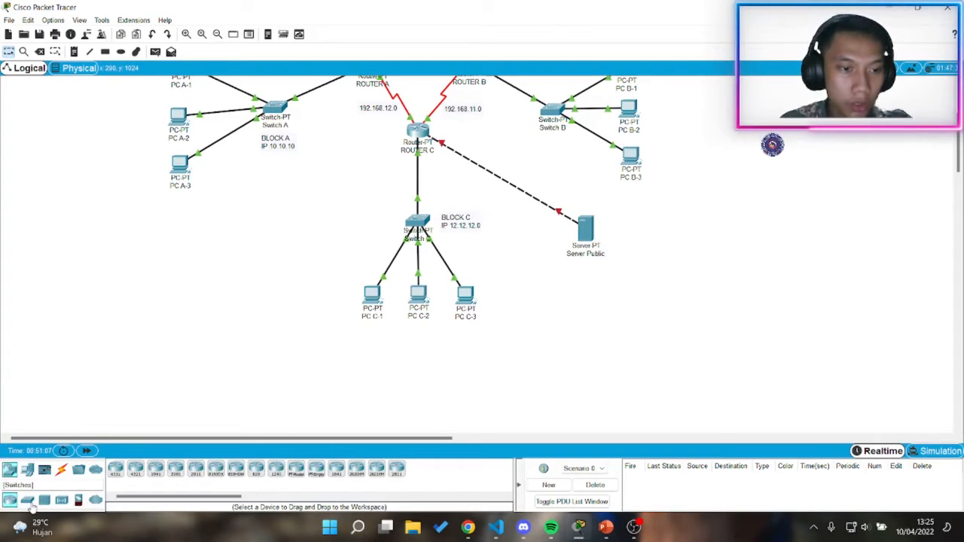
{"action": "left_click", "coordinate": [28, 501]}
{"action": "left_click_drag", "start_coordinate": [136, 470], "coordinate": [597, 307]}
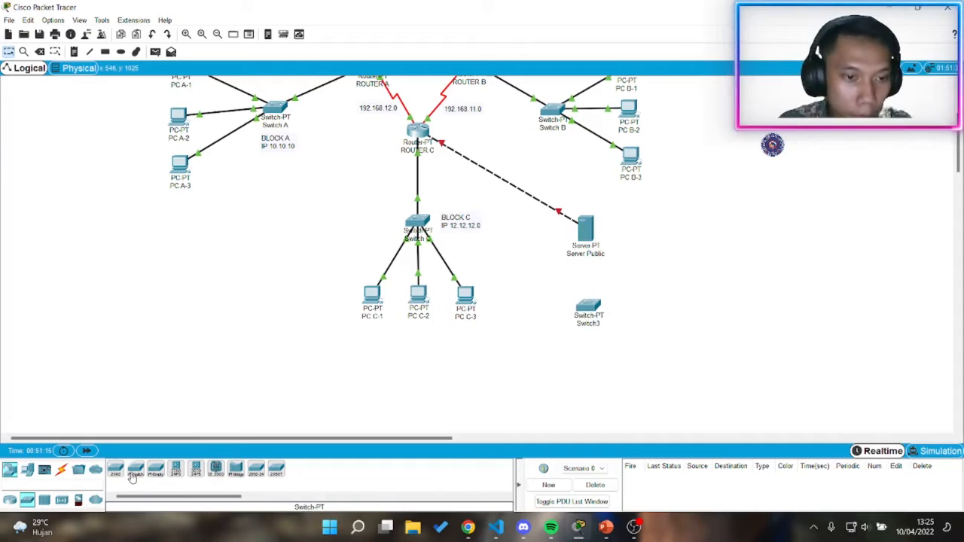
Step: Place two Laptop-PT devices side by side below the new switch
{"action": "left_click", "coordinate": [27, 470]}
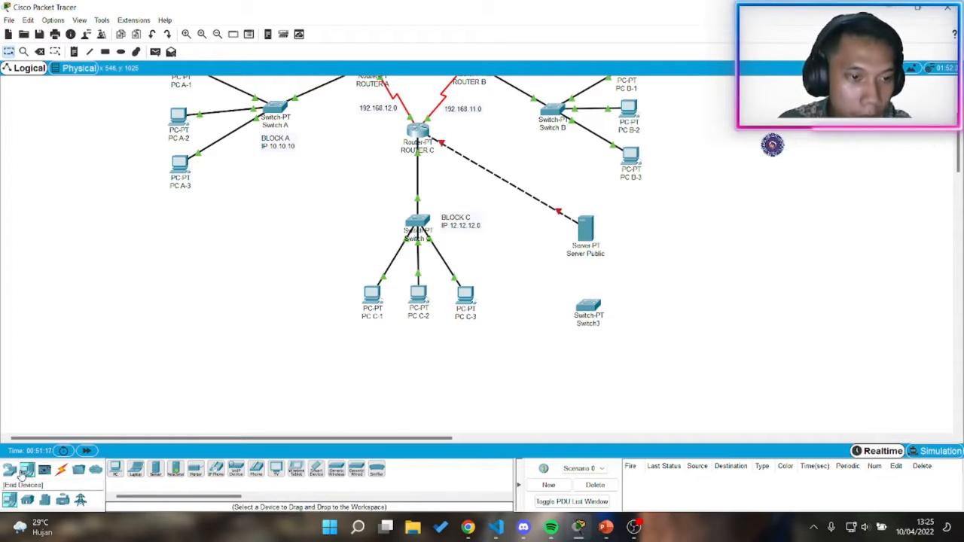
{"action": "left_click", "coordinate": [136, 469]}
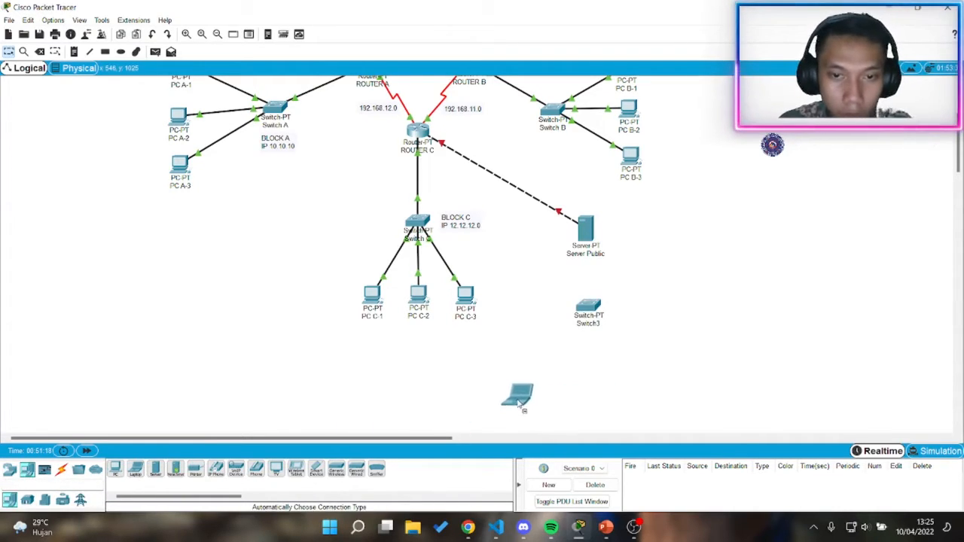
{"action": "left_click", "coordinate": [519, 403]}
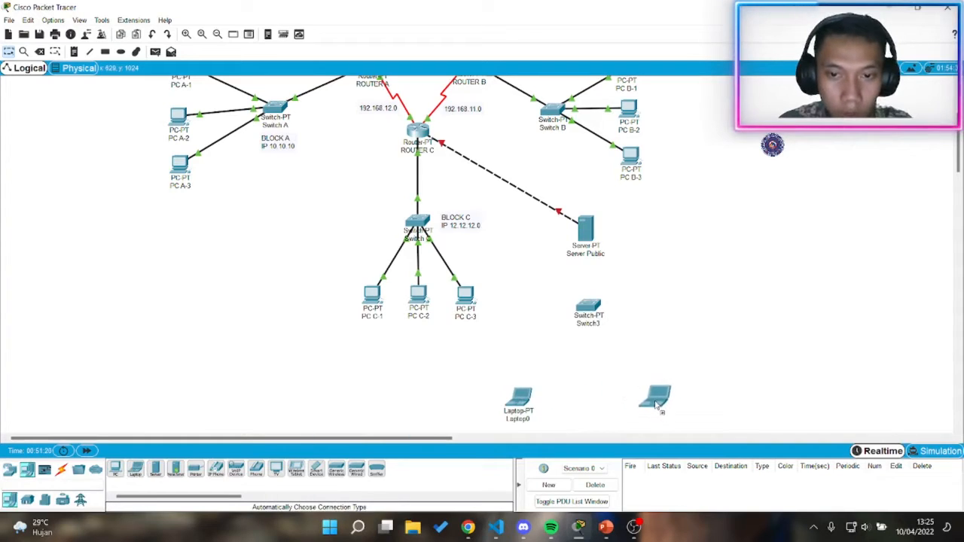
{"action": "left_click", "coordinate": [655, 405]}
{"action": "left_click", "coordinate": [518, 399]}
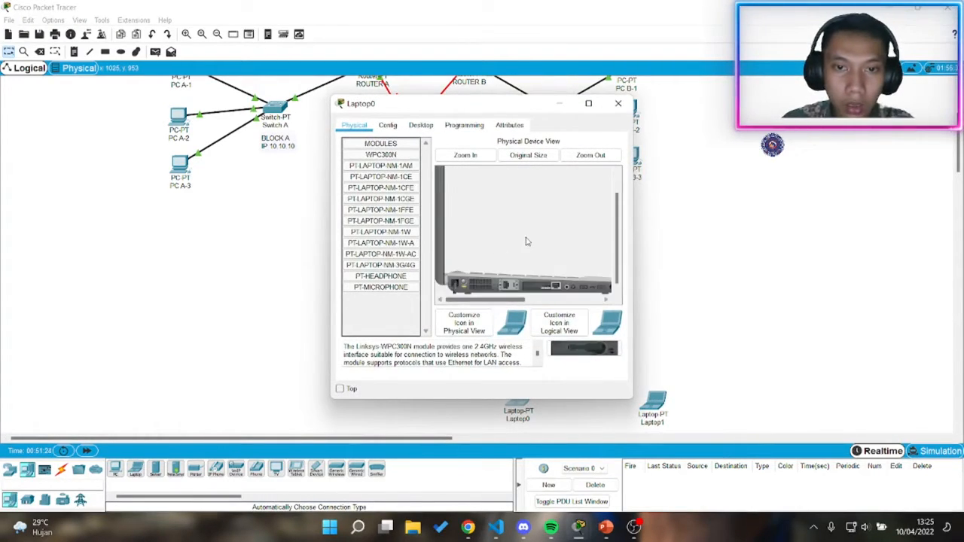
{"action": "left_click", "coordinate": [617, 105]}
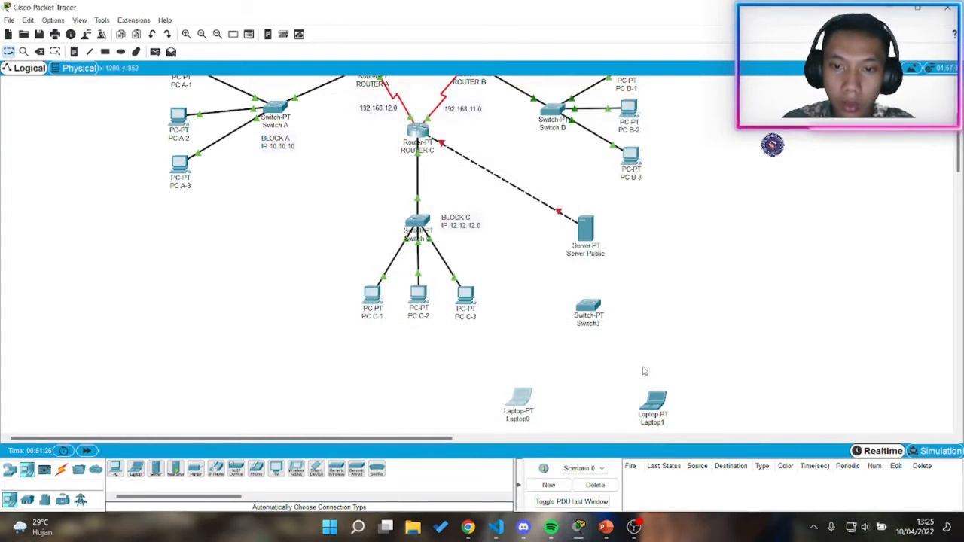
Step: Try to connect Switch3 to Server Public with an automatically chosen cable
{"action": "left_click", "coordinate": [62, 471]}
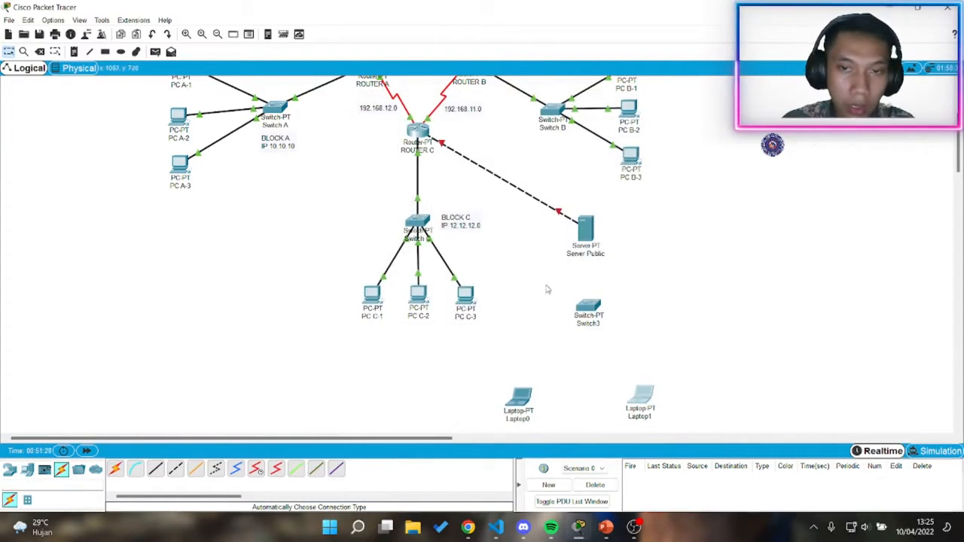
{"action": "left_click", "coordinate": [116, 468]}
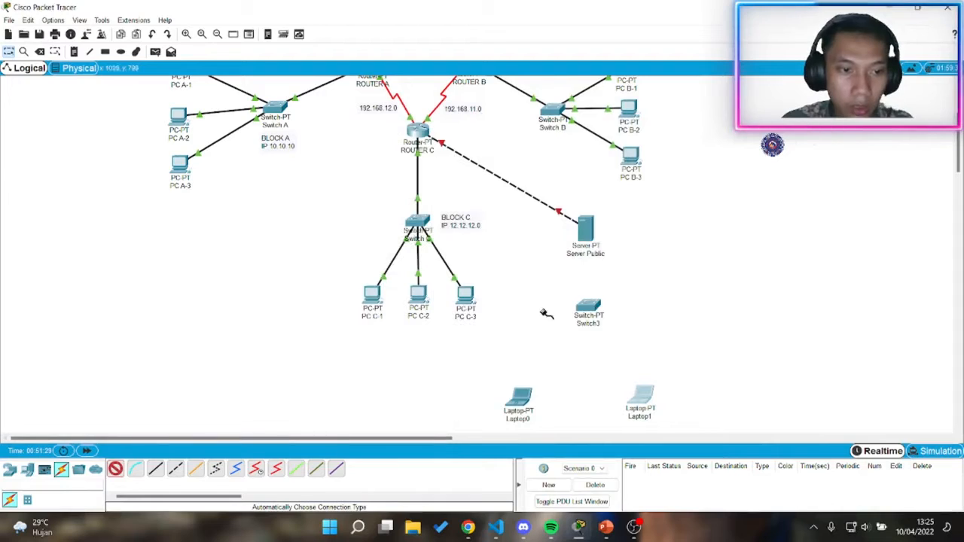
{"action": "left_click", "coordinate": [588, 305]}
{"action": "left_click", "coordinate": [586, 227]}
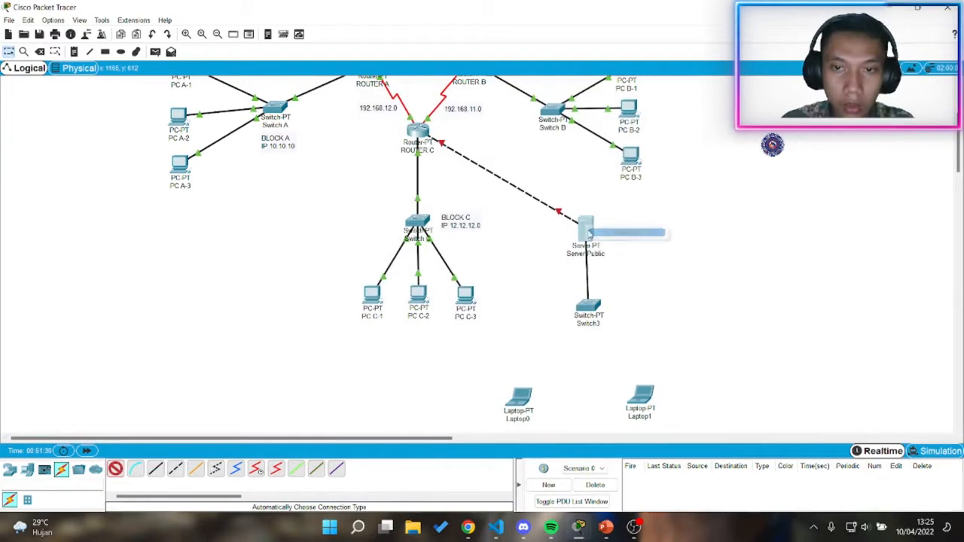
{"action": "left_click", "coordinate": [629, 234]}
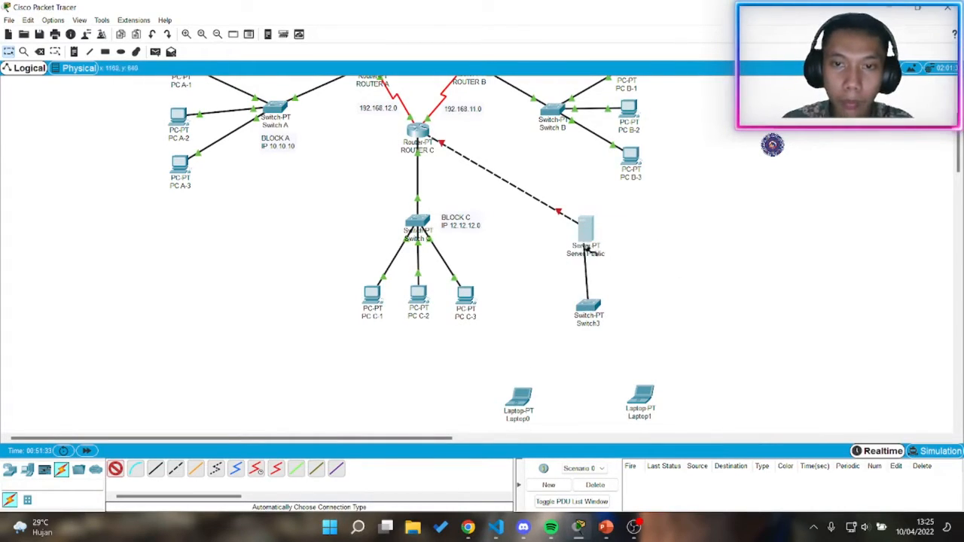
{"action": "left_click", "coordinate": [602, 298]}
{"action": "left_click", "coordinate": [586, 227]}
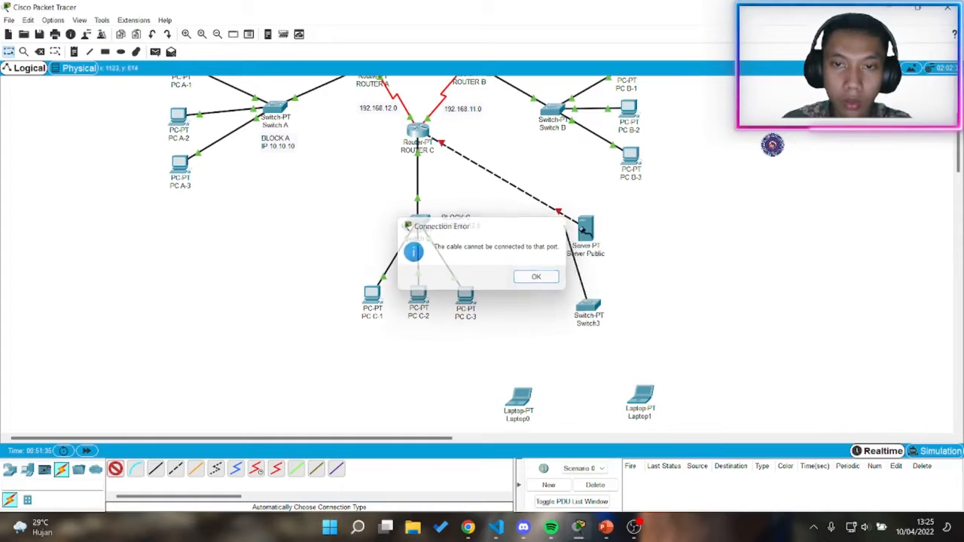
{"action": "left_click", "coordinate": [532, 276]}
{"action": "key", "text": "Escape"}
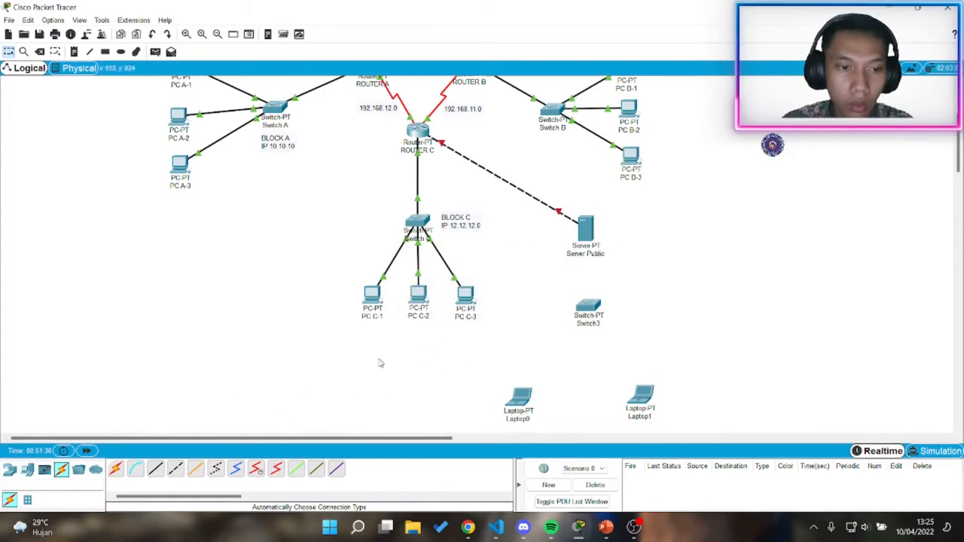
Step: Install a PT-HOST-NM-1CFE module in the free network slot of Server Public
{"action": "left_click", "coordinate": [586, 228]}
{"action": "left_click_drag", "start_coordinate": [485, 293], "coordinate": [585, 292]}
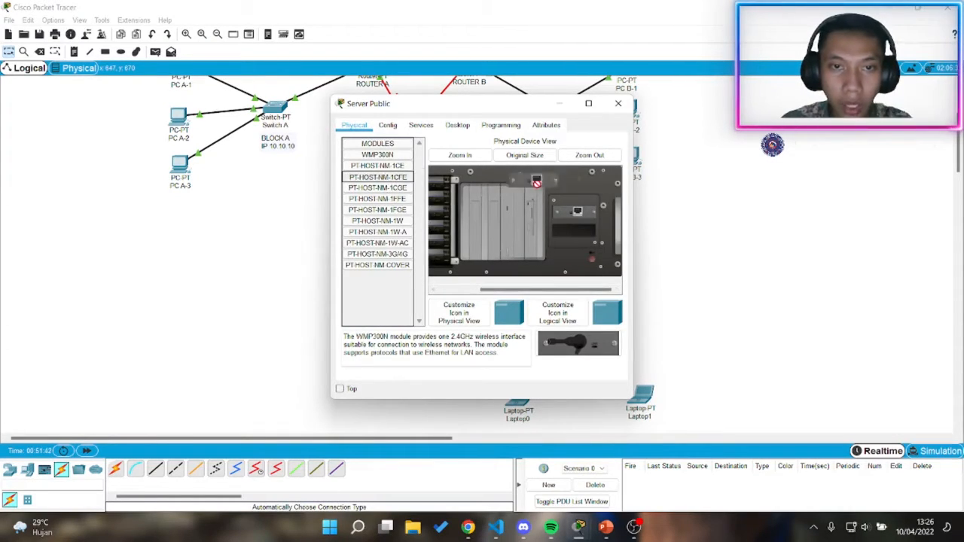
{"action": "left_click", "coordinate": [377, 176]}
{"action": "scroll", "coordinate": [609, 279], "scroll_direction": "left", "scroll_amount": 2}
{"action": "scroll", "coordinate": [552, 295], "scroll_direction": "right", "scroll_amount": 2}
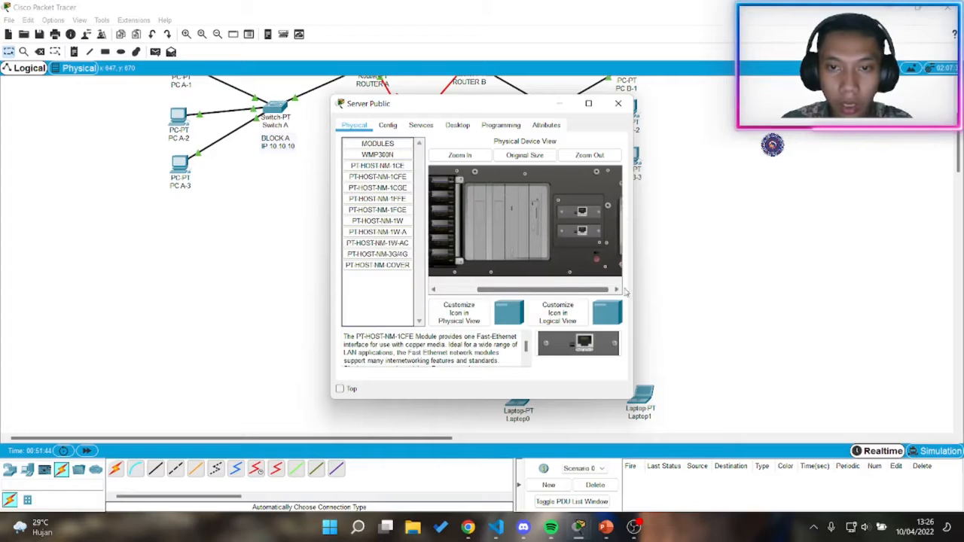
Step: Connect Server Public to Switch3 with an automatically chosen cable
{"action": "scroll", "coordinate": [592, 280], "scroll_direction": "left", "scroll_amount": 2}
{"action": "left_click", "coordinate": [617, 104]}
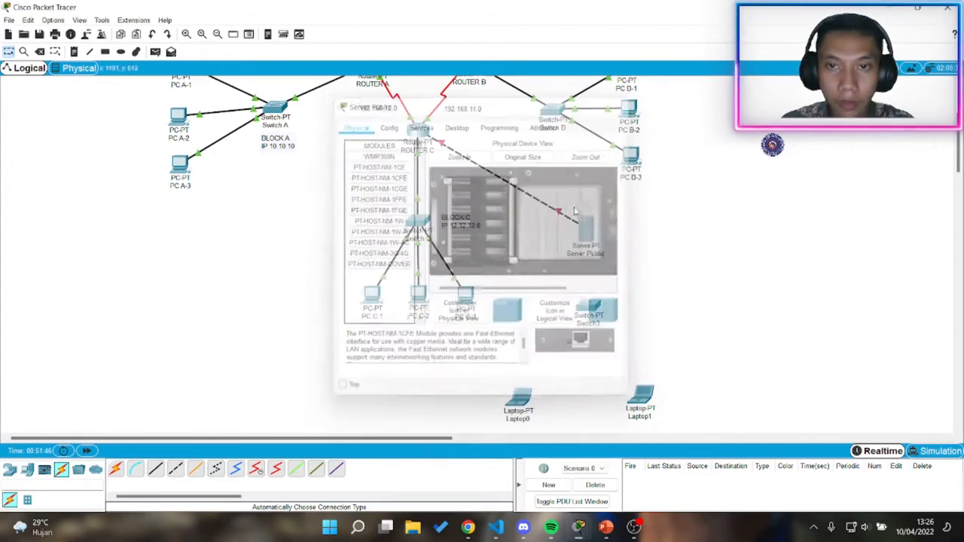
{"action": "left_click", "coordinate": [586, 228]}
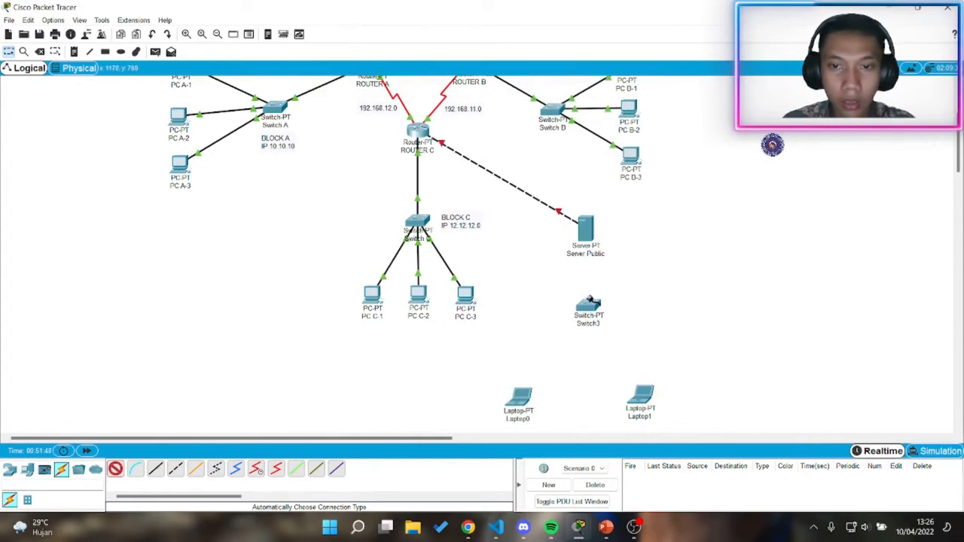
{"action": "left_click", "coordinate": [588, 305]}
Step: Connect Laptop0 and Laptop1 to Switch3 with automatically chosen cables
{"action": "left_click", "coordinate": [115, 469]}
{"action": "left_click", "coordinate": [518, 397]}
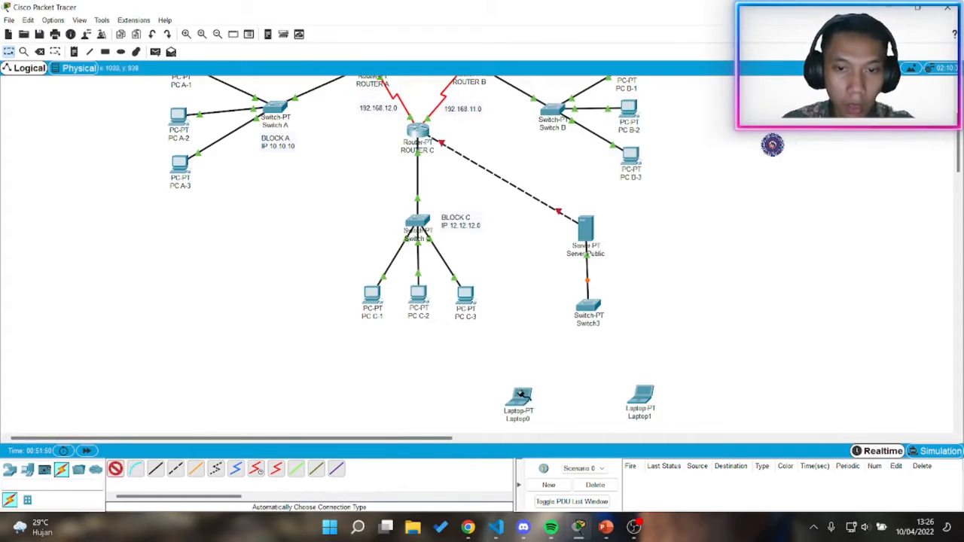
{"action": "left_click", "coordinate": [588, 309]}
{"action": "left_click", "coordinate": [115, 469]}
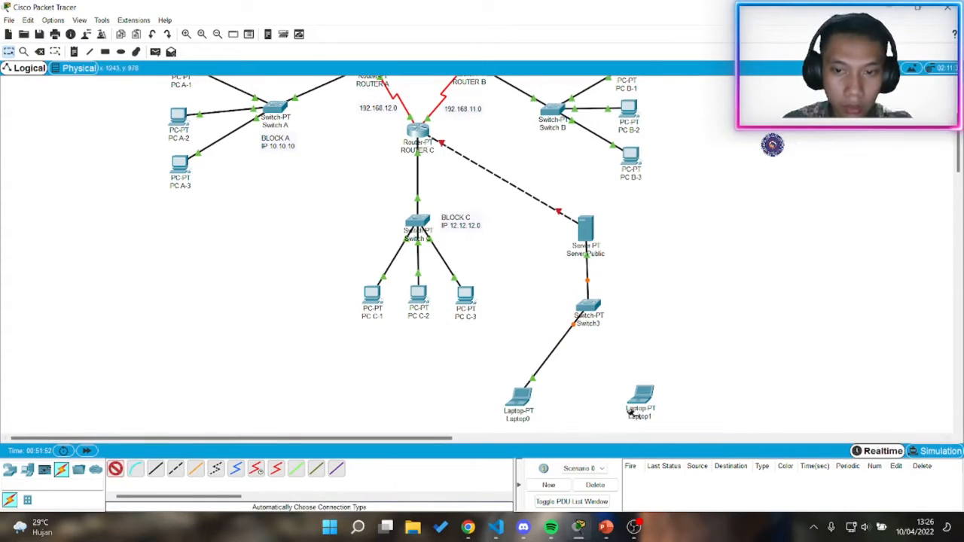
{"action": "left_click", "coordinate": [640, 396]}
{"action": "left_click", "coordinate": [599, 308]}
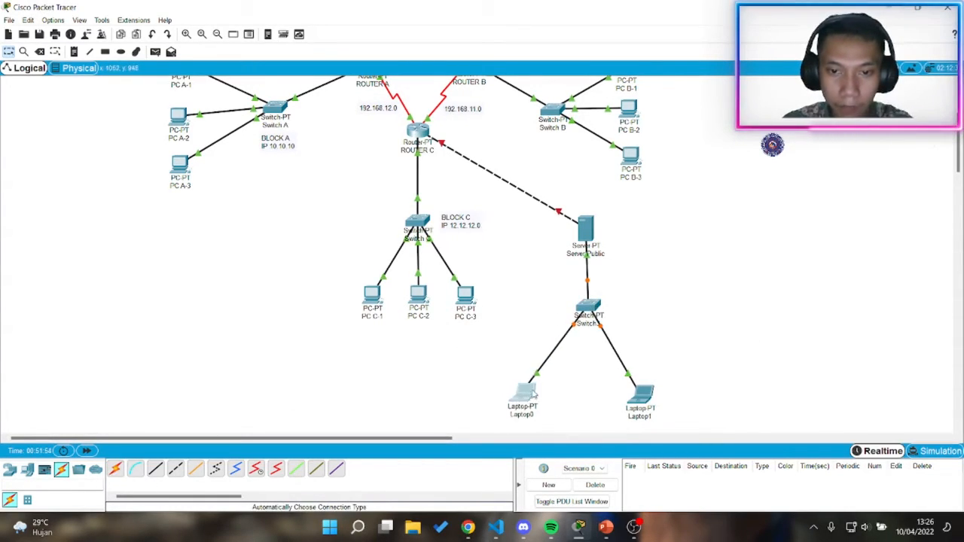
Step: Adjust the positions of the two laptops below Switch3 and rename them Laptop 1 and Laptop 2
{"action": "left_click_drag", "start_coordinate": [518, 397], "coordinate": [524, 392]}
{"action": "left_click_drag", "start_coordinate": [640, 393], "coordinate": [637, 389]}
{"action": "left_click", "coordinate": [533, 414]}
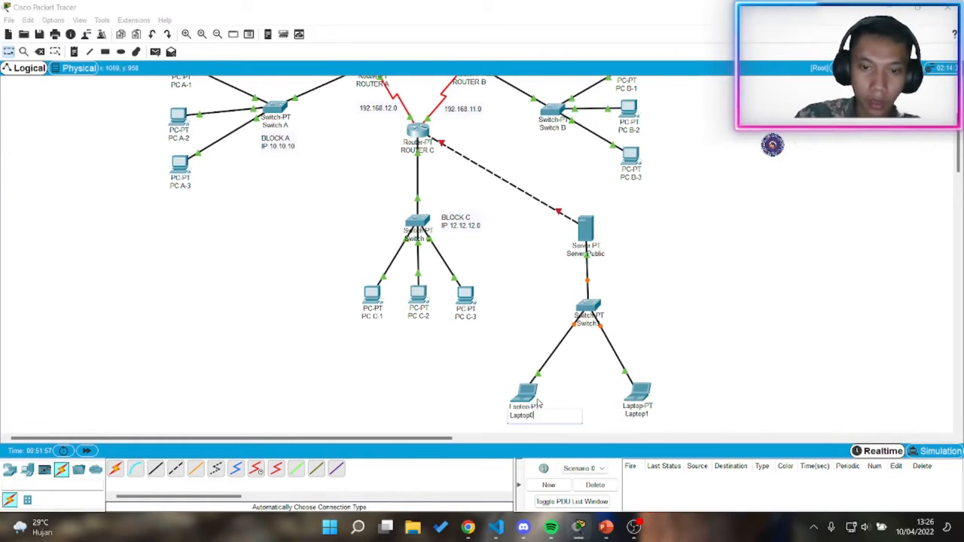
{"action": "left_click", "coordinate": [637, 393]}
{"action": "left_click", "coordinate": [617, 104]}
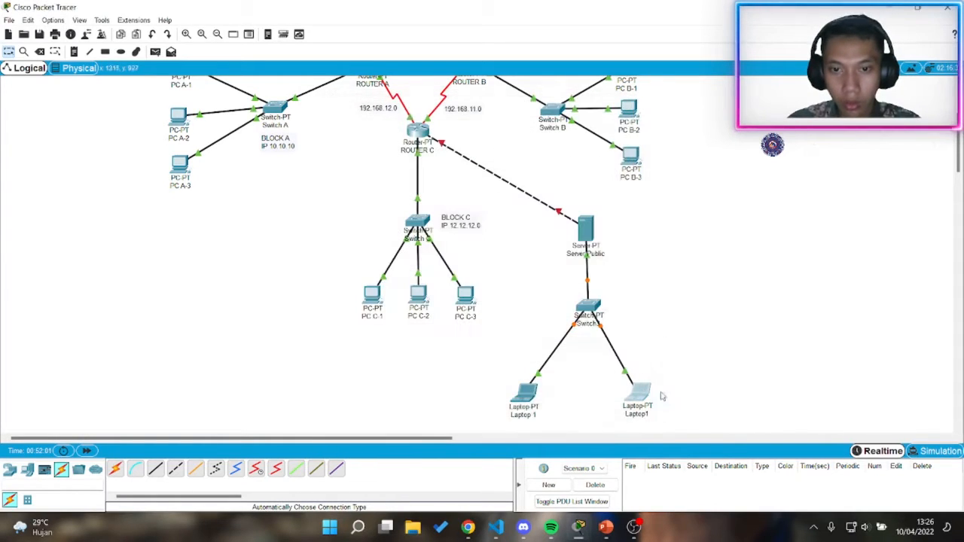
{"action": "left_click", "coordinate": [649, 413]}
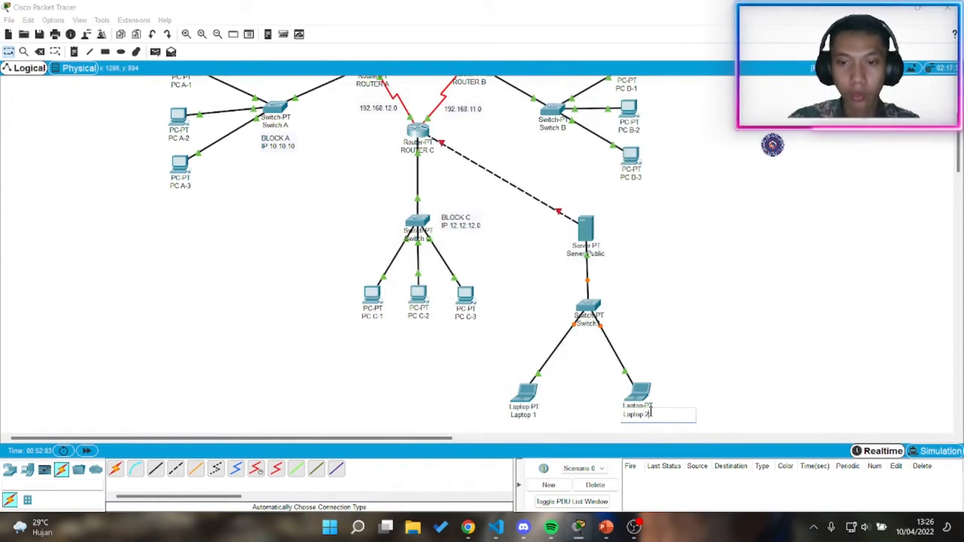
{"action": "left_click", "coordinate": [708, 373]}
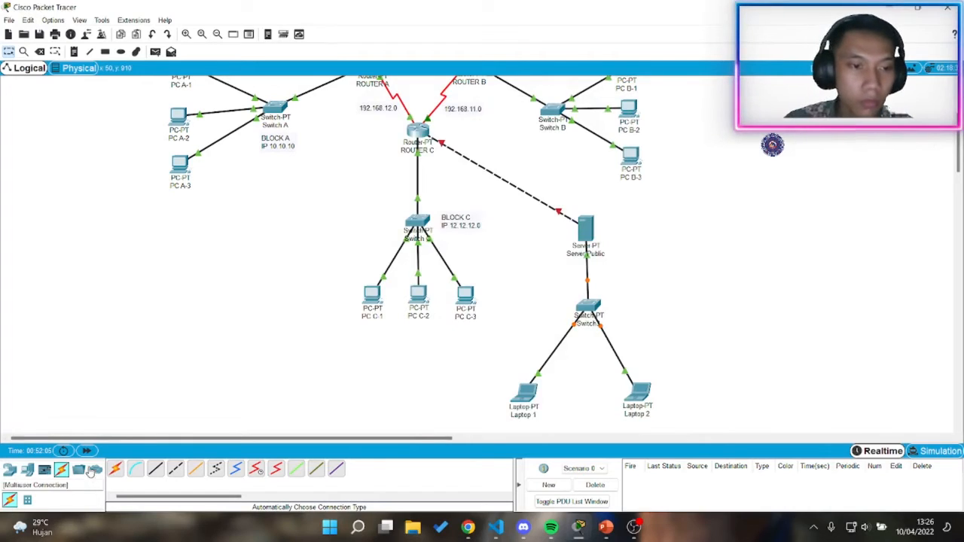
Step: Examine Server Public's physical view and configuration settings
{"action": "left_click", "coordinate": [585, 228]}
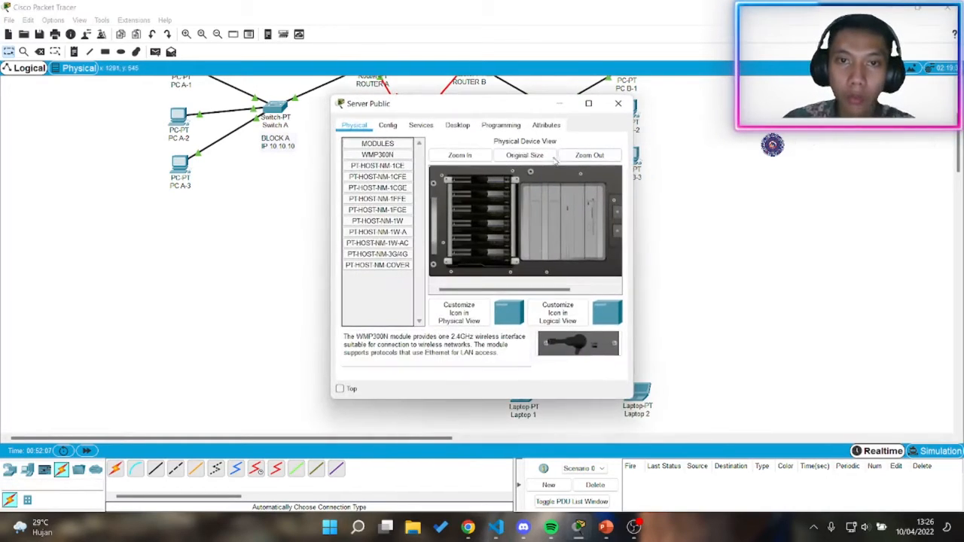
{"action": "left_click_drag", "start_coordinate": [447, 113], "coordinate": [622, 133]}
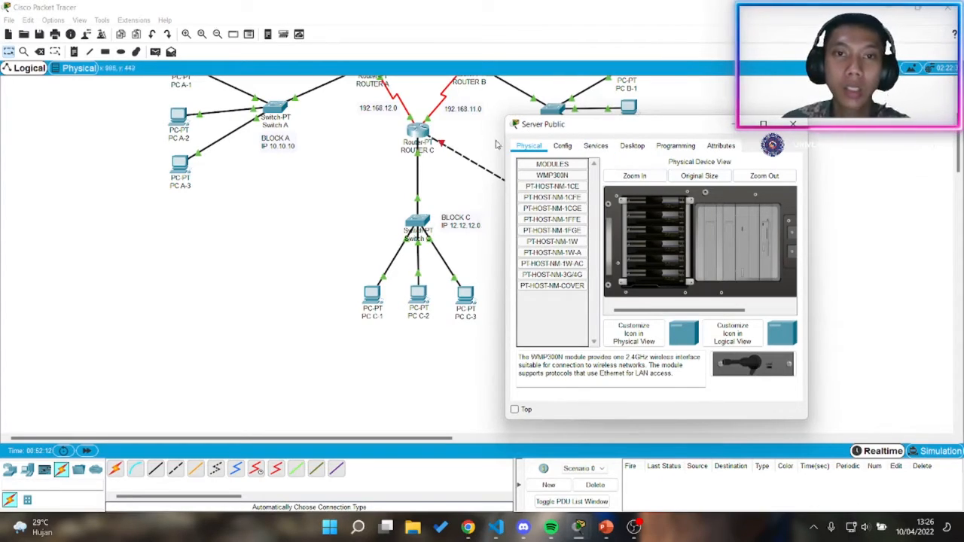
{"action": "left_click_drag", "start_coordinate": [611, 132], "coordinate": [600, 146]}
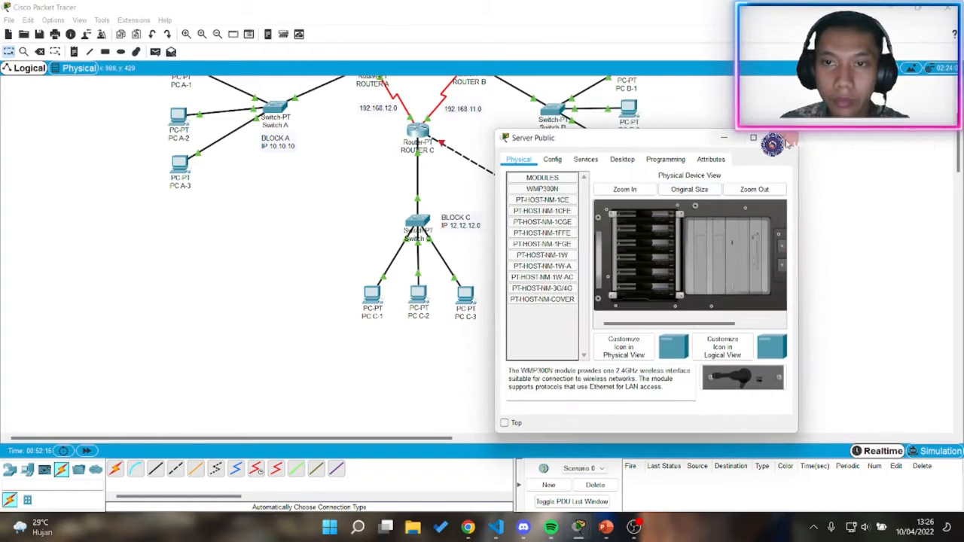
{"action": "left_click", "coordinate": [552, 159]}
{"action": "left_click", "coordinate": [783, 137]}
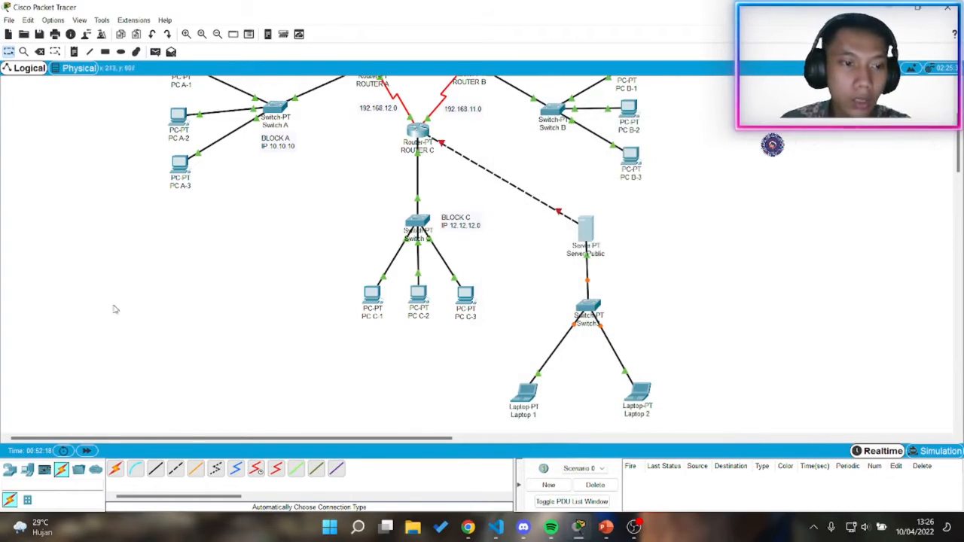
Step: Add the note 192.168.15.0 and place it beside the link between ROUTER C and Server Public
{"action": "left_click", "coordinate": [74, 51]}
{"action": "left_click", "coordinate": [489, 165]}
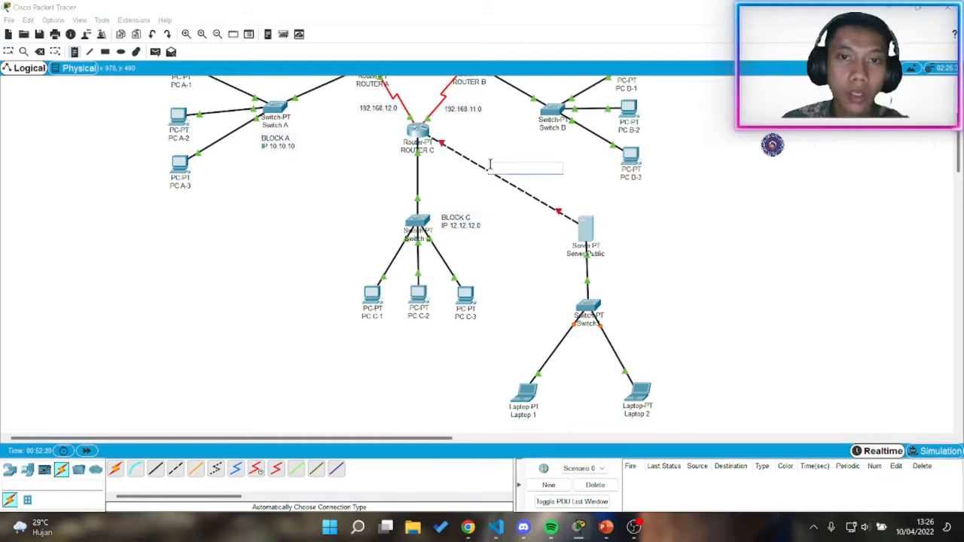
{"action": "type", "text": "s"}
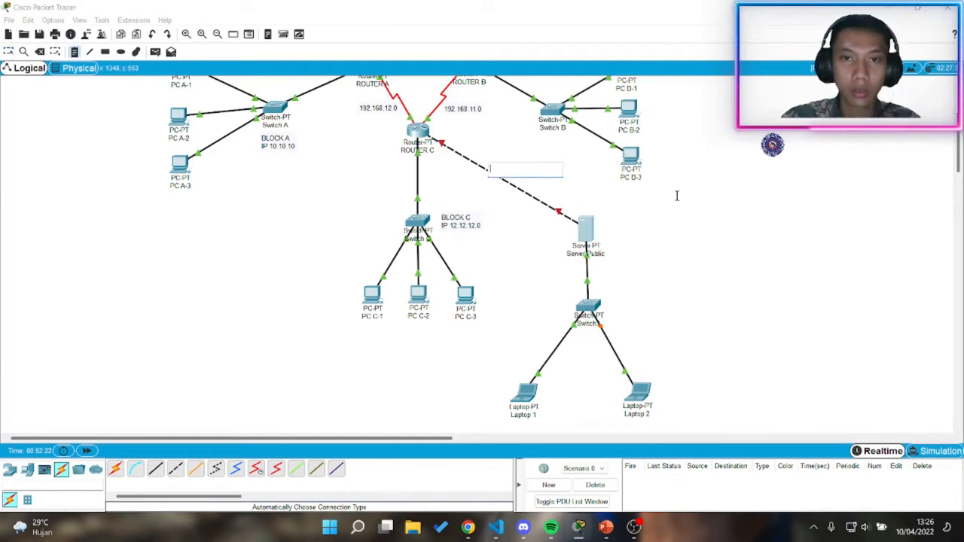
{"action": "type", "text": "92.168.15.0"}
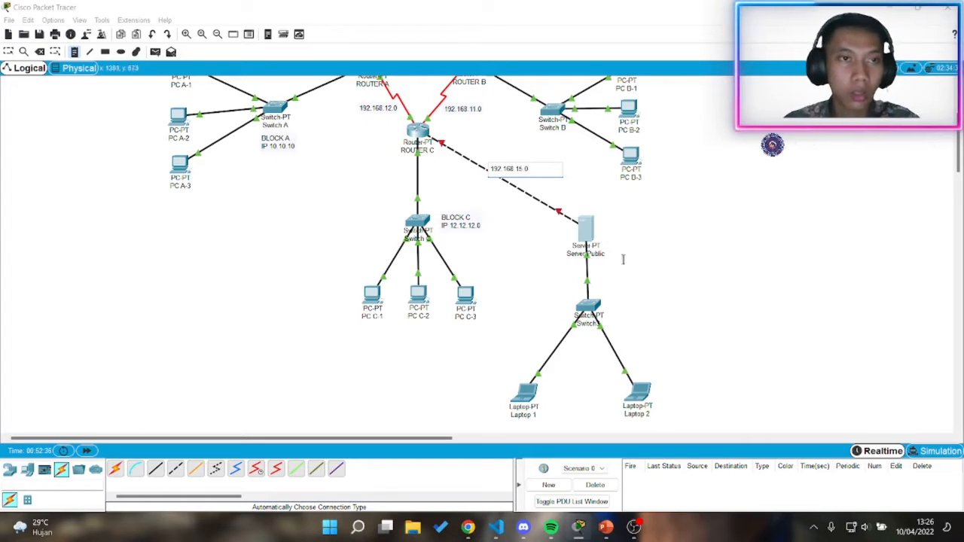
{"action": "left_click", "coordinate": [117, 475]}
{"action": "key", "text": "Escape"}
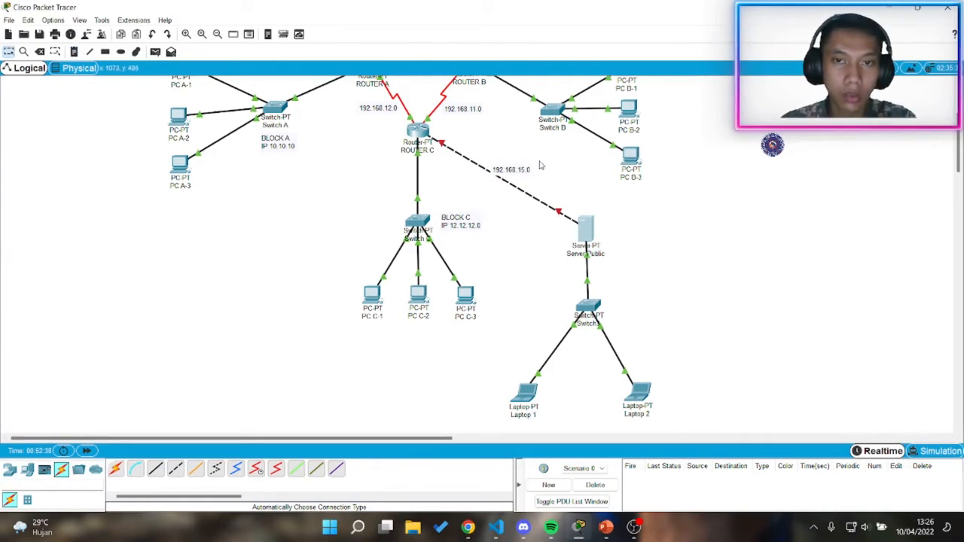
{"action": "left_click", "coordinate": [529, 172]}
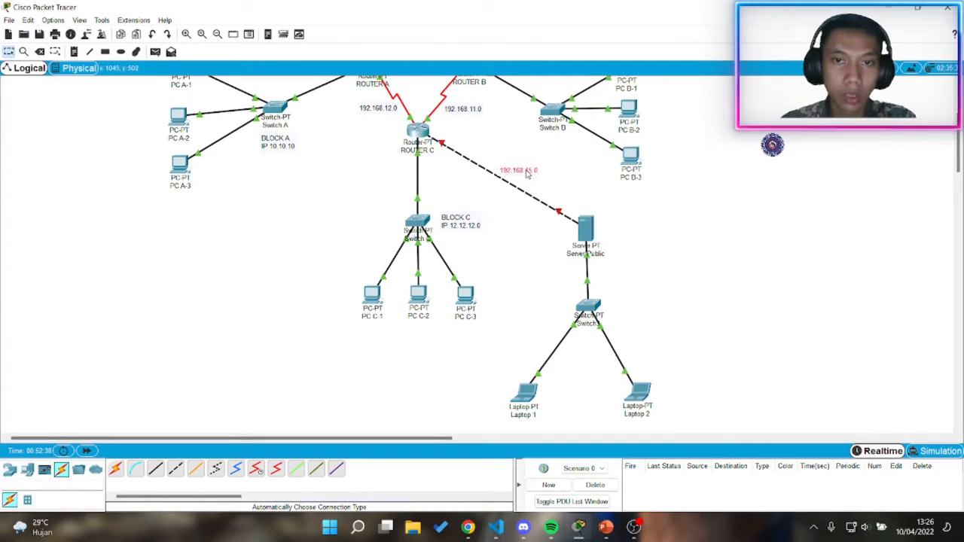
Step: Check the configurations of Server Public and ROUTER C and the ports used by the link between them
{"action": "left_click", "coordinate": [587, 235]}
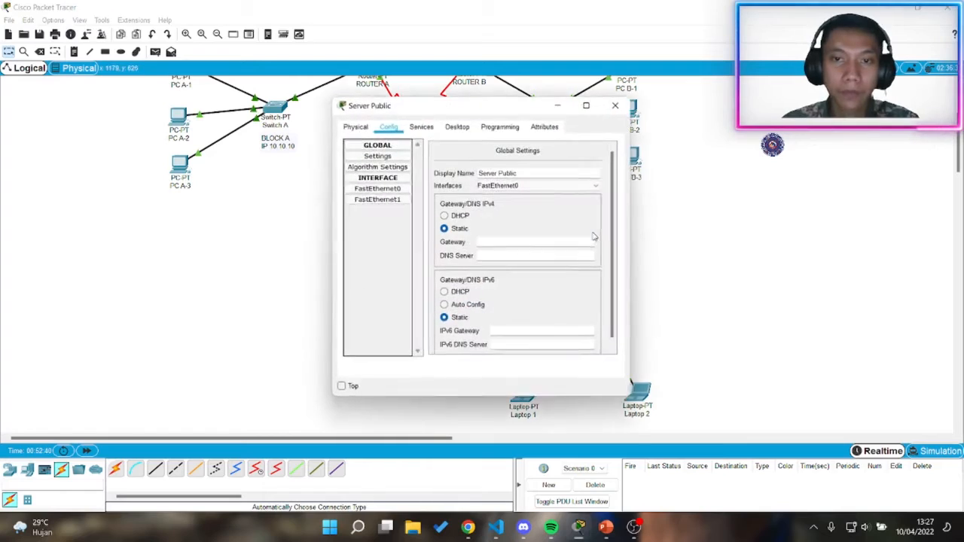
{"action": "left_click", "coordinate": [619, 103]}
{"action": "left_click", "coordinate": [416, 133]}
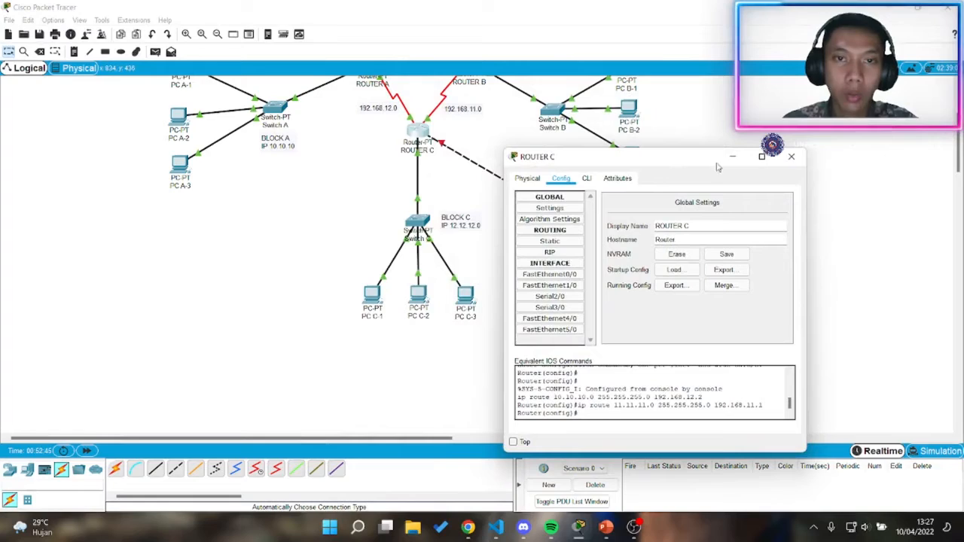
{"action": "left_click", "coordinate": [791, 156]}
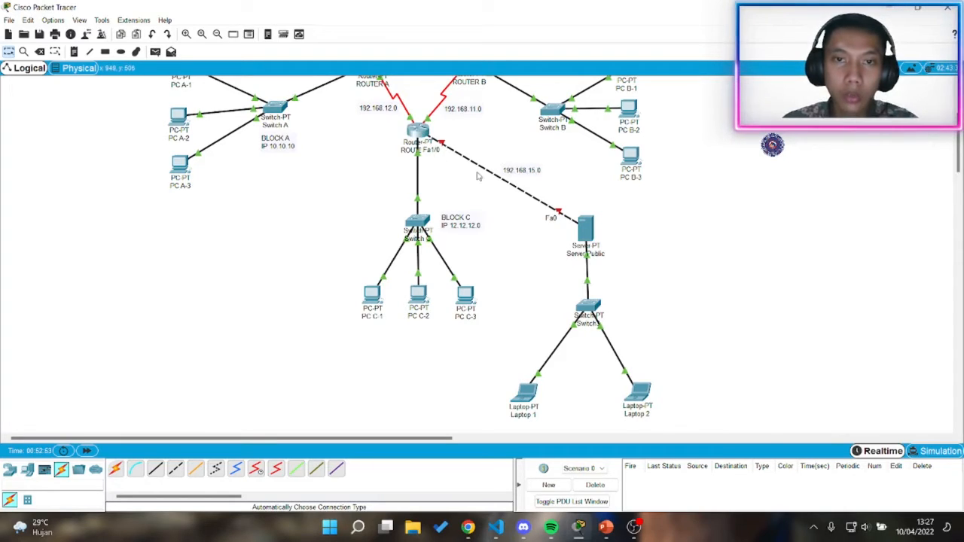
Step: Delete the cable between ROUTER C and Server Public
{"action": "left_click", "coordinate": [115, 469]}
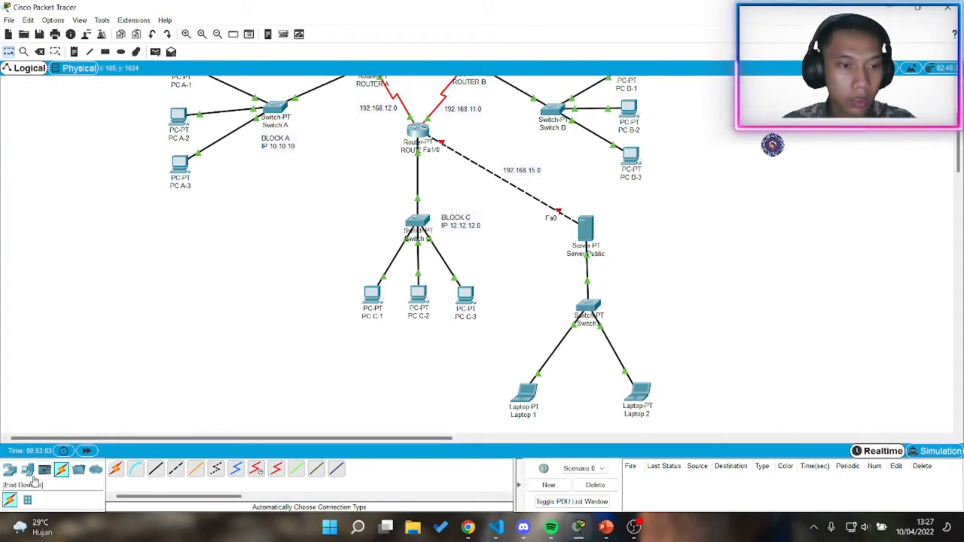
{"action": "left_click", "coordinate": [527, 195]}
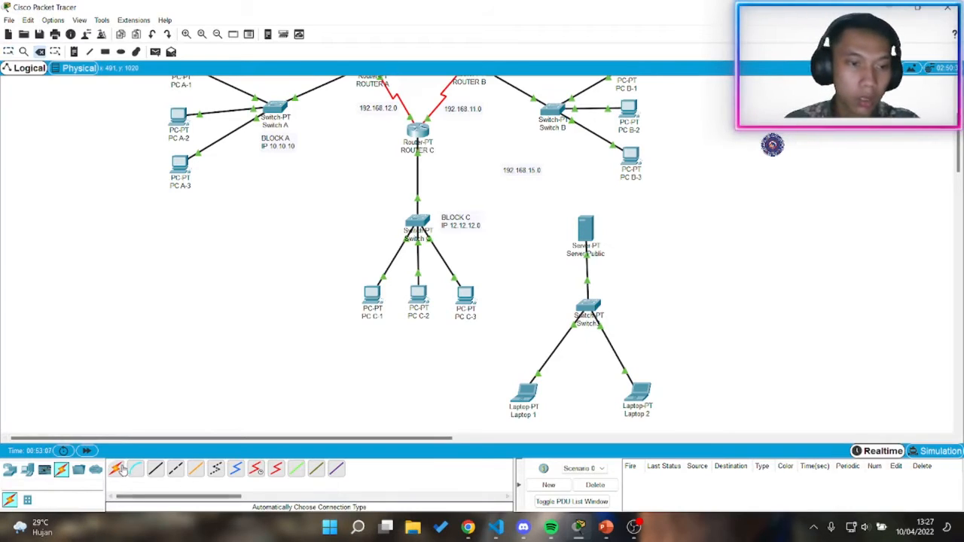
{"action": "key", "text": "Escape"}
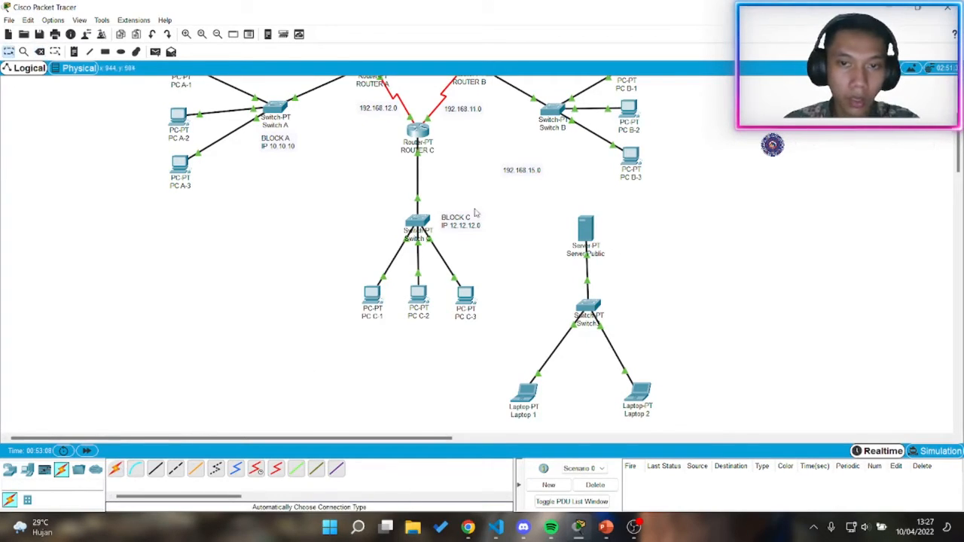
Step: Move Server Public, its switch and both laptops below Block C, and place the 192.168.15.0 note beside the server
{"action": "left_click_drag", "start_coordinate": [485, 191], "coordinate": [691, 441]}
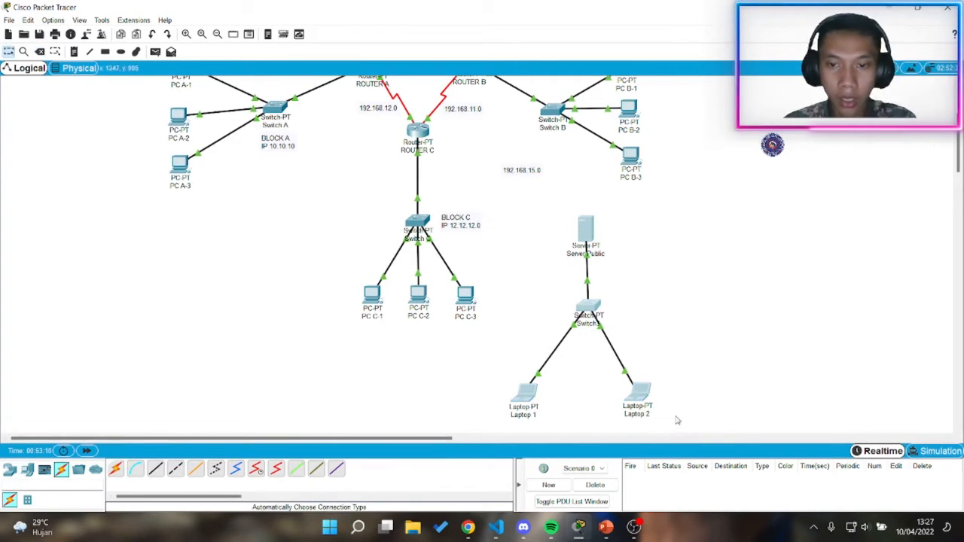
{"action": "left_click_drag", "start_coordinate": [587, 233], "coordinate": [408, 404]}
{"action": "scroll", "coordinate": [409, 405], "scroll_direction": "down", "scroll_amount": 10}
{"action": "scroll", "coordinate": [517, 323], "scroll_direction": "up", "scroll_amount": 1}
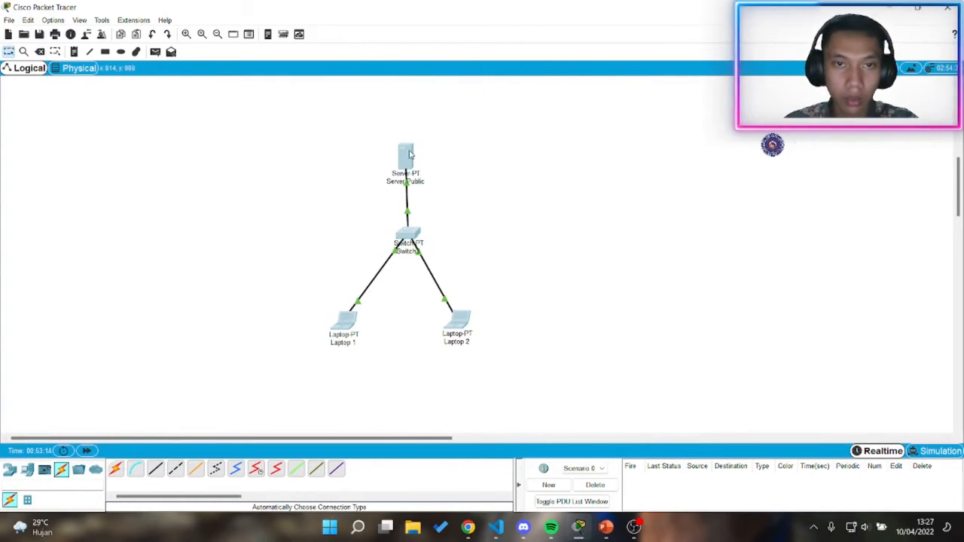
{"action": "scroll", "coordinate": [565, 180], "scroll_direction": "up", "scroll_amount": 10}
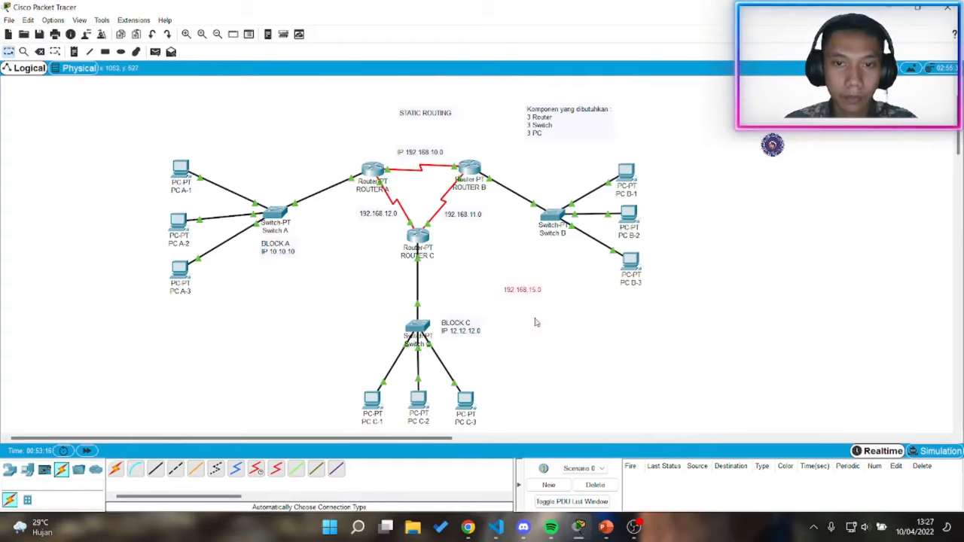
{"action": "left_click_drag", "start_coordinate": [550, 440], "coordinate": [458, 268]}
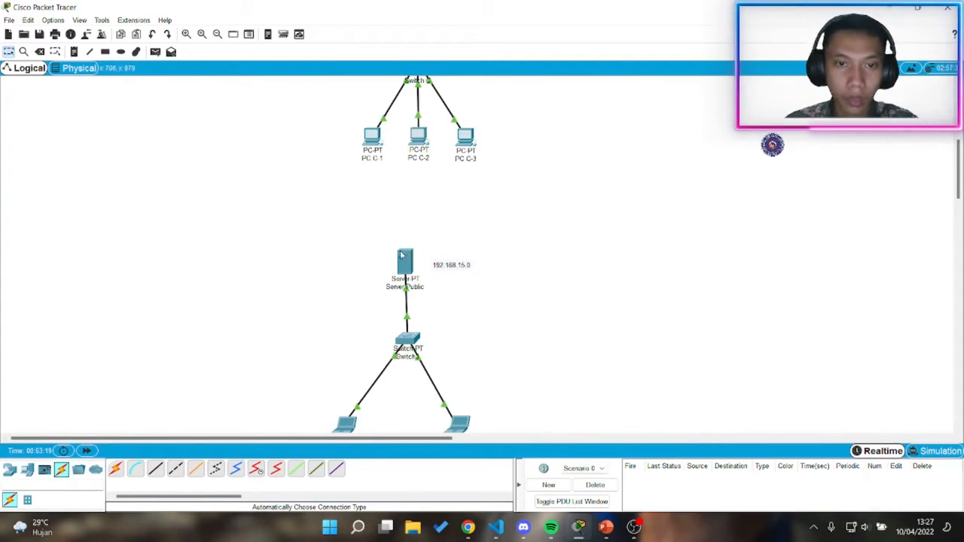
{"action": "scroll", "coordinate": [497, 264], "scroll_direction": "down", "scroll_amount": 2}
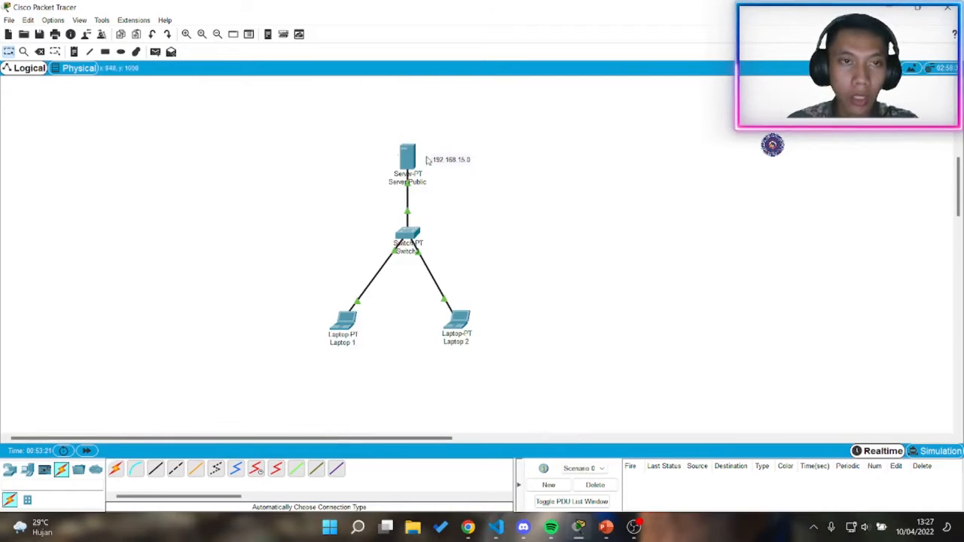
Step: Add the note "Dynamic Routing" above Server Public
{"action": "left_click", "coordinate": [74, 51]}
{"action": "left_click", "coordinate": [411, 124]}
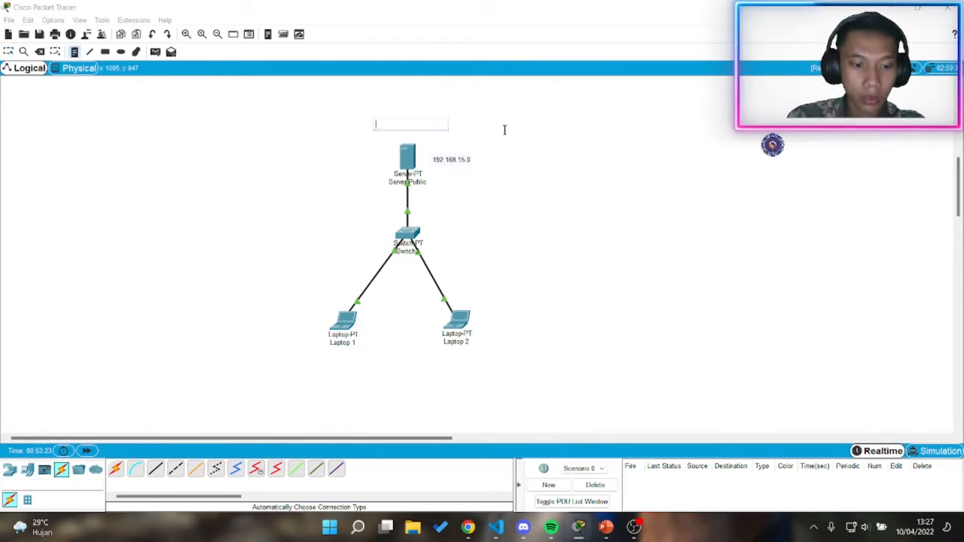
{"action": "key", "text": "Caps_Lock"}
{"action": "type", "text": "D"}
{"action": "key", "text": "Caps_Lock"}
{"action": "type", "text": "uynamic"}
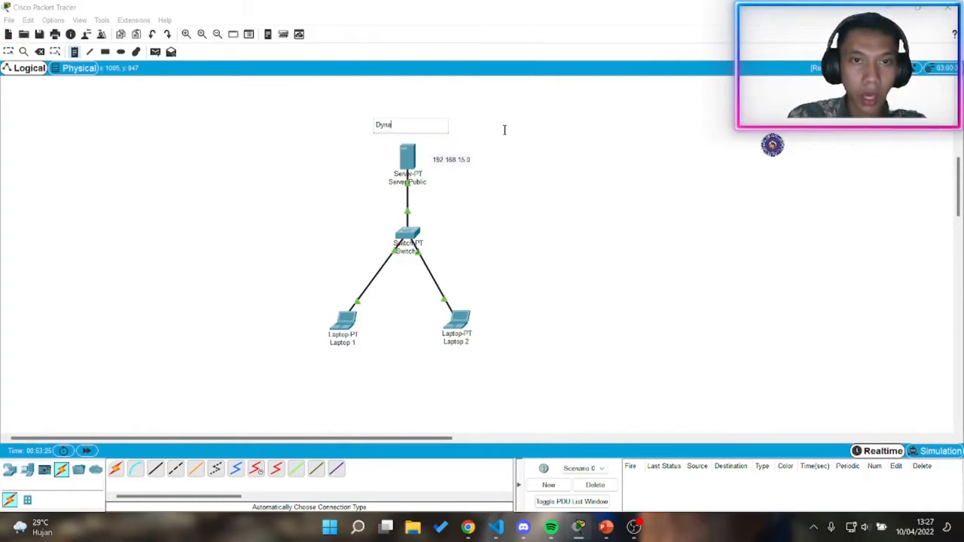
{"action": "key", "text": "Caps_Lock"}
{"action": "type", "text": "R"}
{"action": "key", "text": "Caps_Lock"}
{"action": "type", "text": "out"}
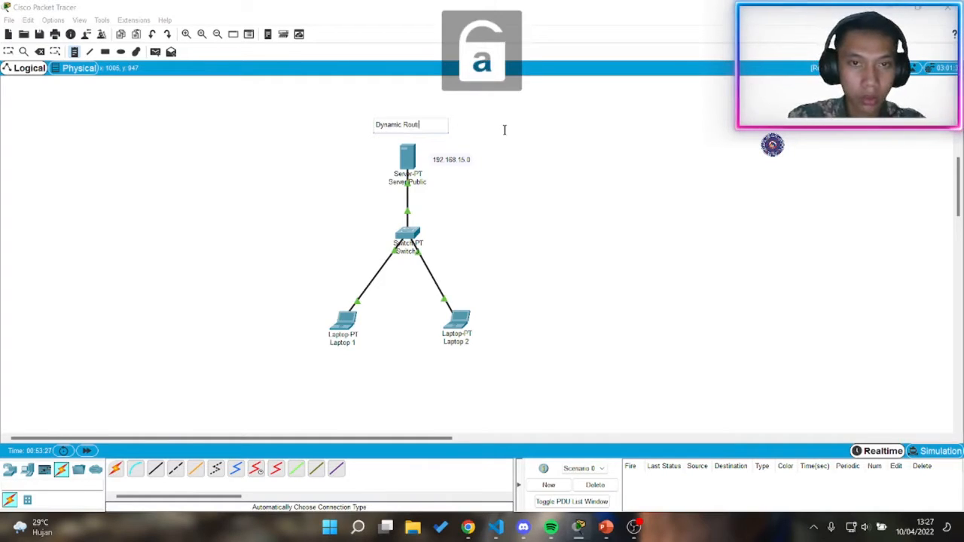
{"action": "type", "text": "ing"}
{"action": "key", "text": "Caps_Lock"}
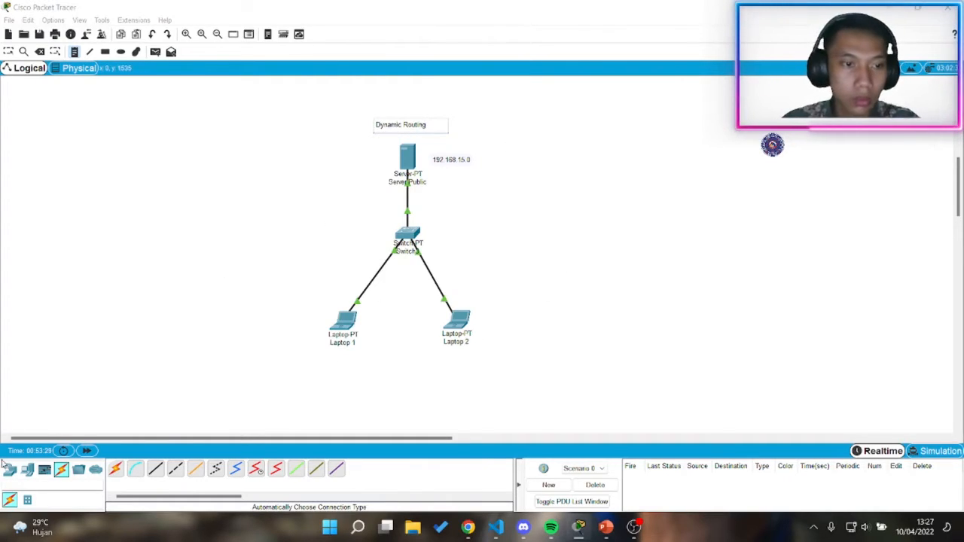
{"action": "left_click", "coordinate": [38, 420]}
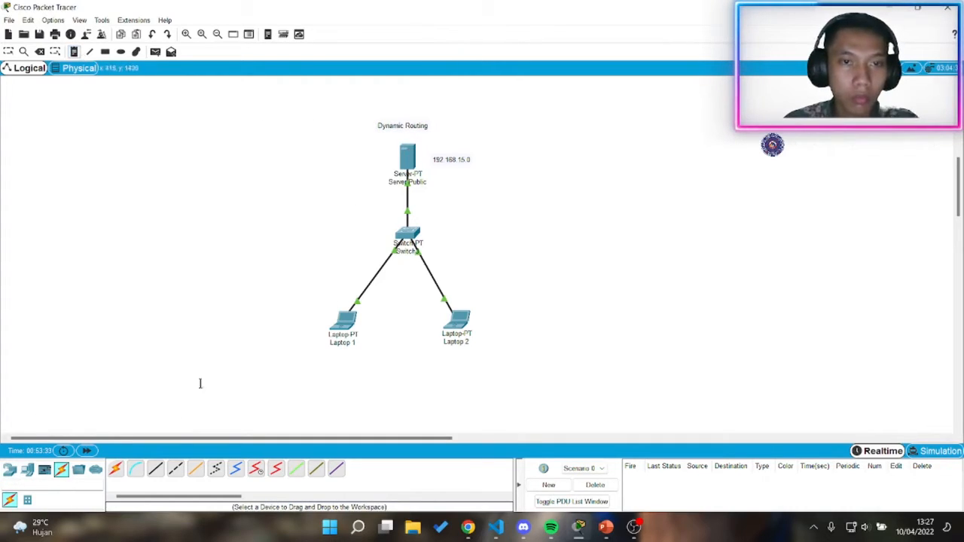
{"action": "key", "text": "Escape"}
Step: Assign Server Public's FastEthernet0 interface the static IP address 192.168.15.2 with subnet mask 255.255.255.0
{"action": "left_click", "coordinate": [406, 156]}
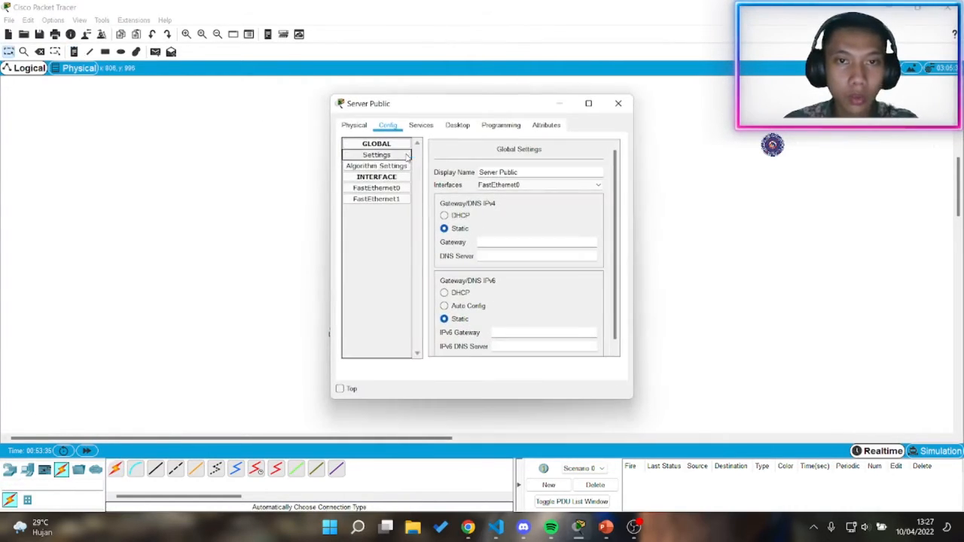
{"action": "left_click", "coordinate": [420, 125]}
{"action": "left_click", "coordinate": [457, 125]}
{"action": "left_click", "coordinate": [381, 170]}
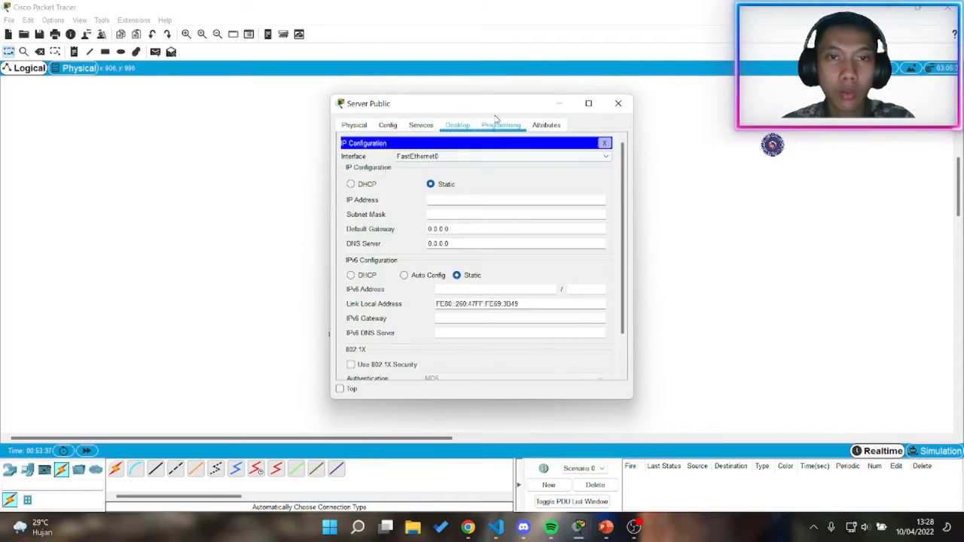
{"action": "left_click", "coordinate": [493, 94]}
{"action": "left_click", "coordinate": [403, 161]}
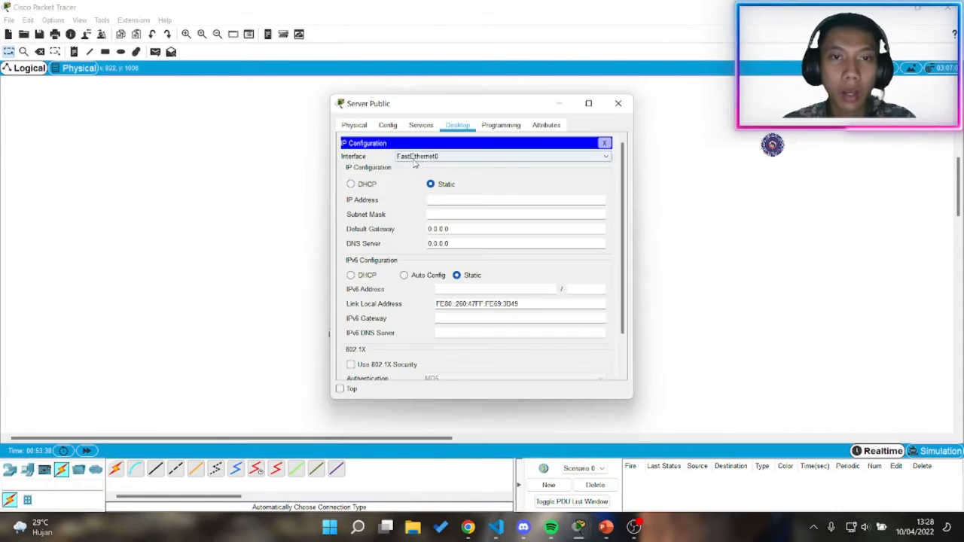
{"action": "left_click", "coordinate": [452, 199]}
{"action": "type", "text": "91.20"}
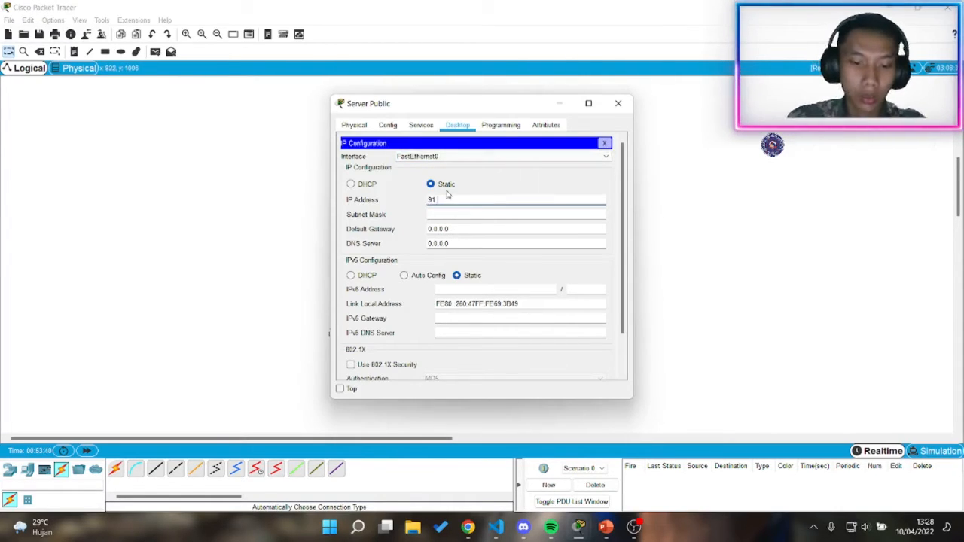
{"action": "key", "text": "BackSpace"}
{"action": "key", "text": "BackSpace"}
{"action": "key", "text": "BackSpace"}
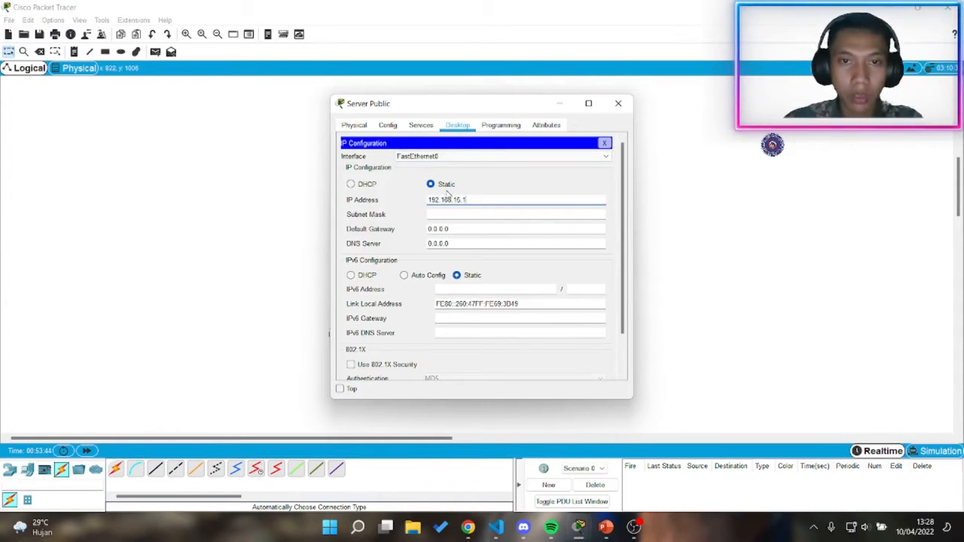
{"action": "type", "text": "2"}
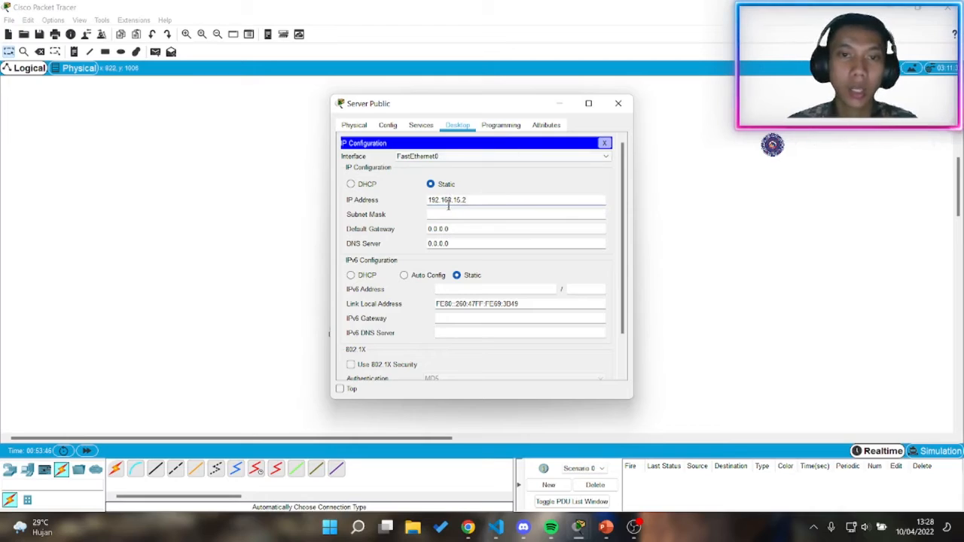
{"action": "left_click", "coordinate": [467, 229]}
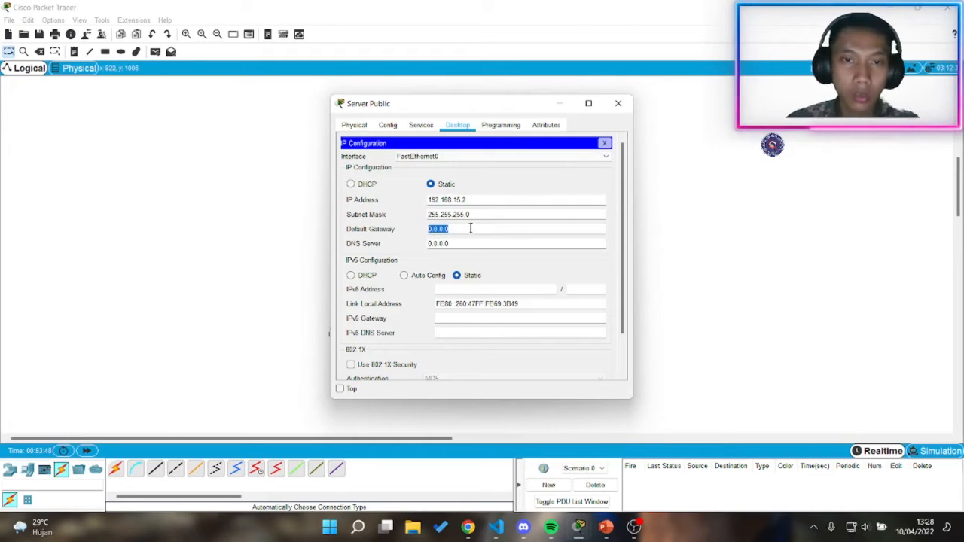
Step: Set Server Public's default gateway to 192.168.15.1 and close its configuration, accepting the gateway warning
{"action": "left_click", "coordinate": [493, 200]}
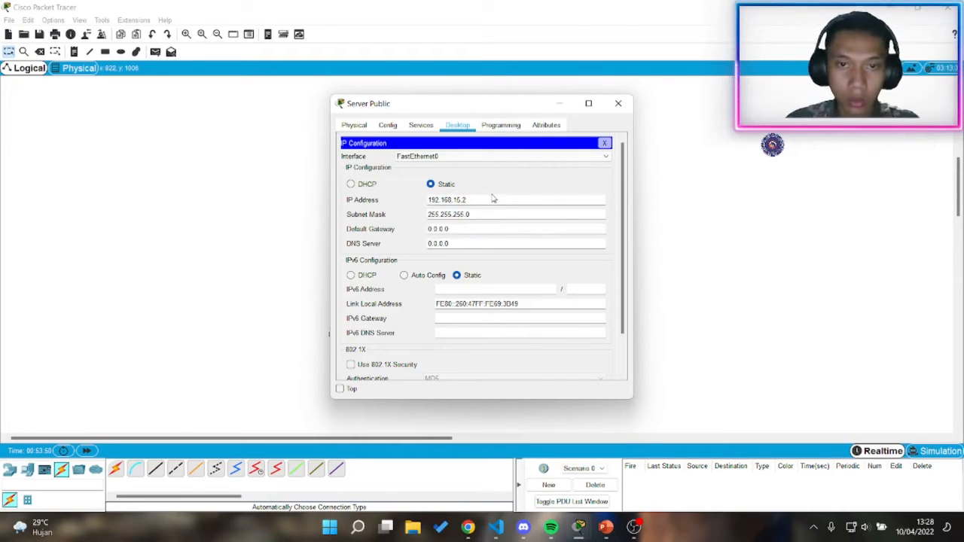
{"action": "key", "text": "ctrl+a"}
{"action": "key", "text": "ctrl+c"}
{"action": "left_click", "coordinate": [464, 229]}
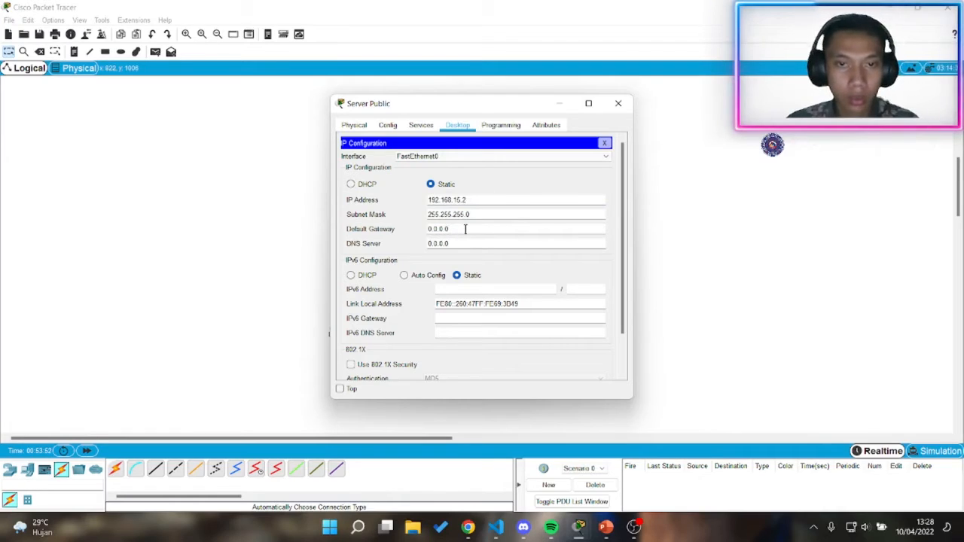
{"action": "key", "text": "ctrl+v"}
{"action": "key", "text": "BackSpace"}
{"action": "type", "text": "1"}
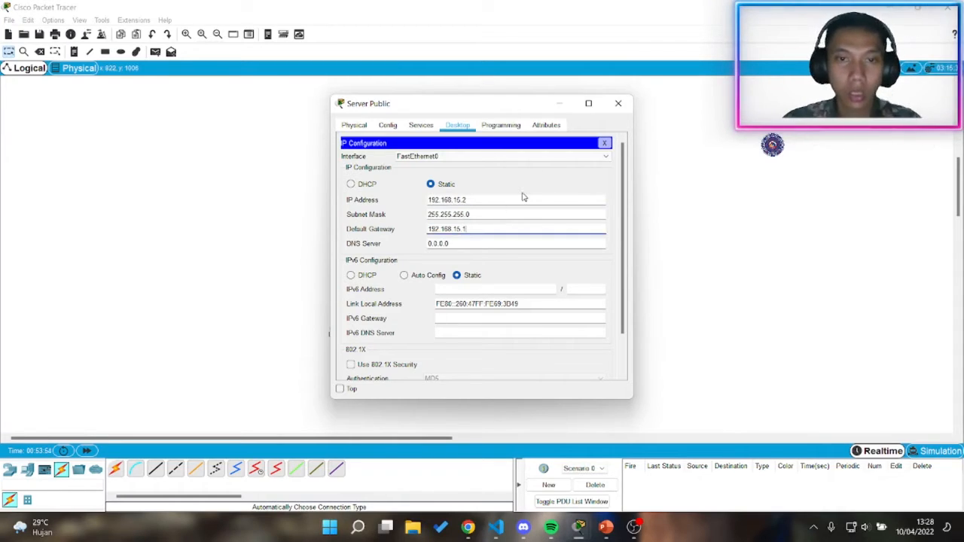
{"action": "left_click", "coordinate": [617, 104]}
{"action": "left_click", "coordinate": [560, 270]}
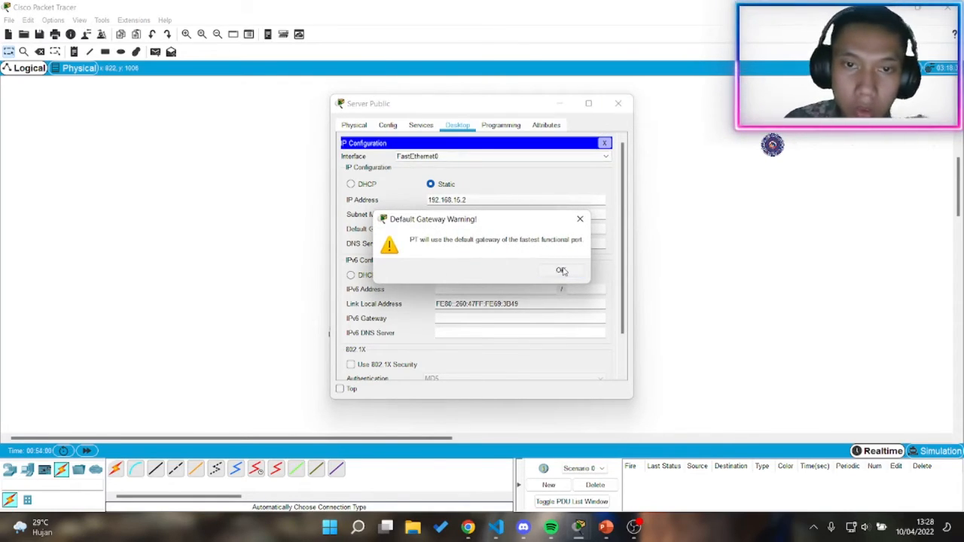
{"action": "left_click", "coordinate": [561, 271]}
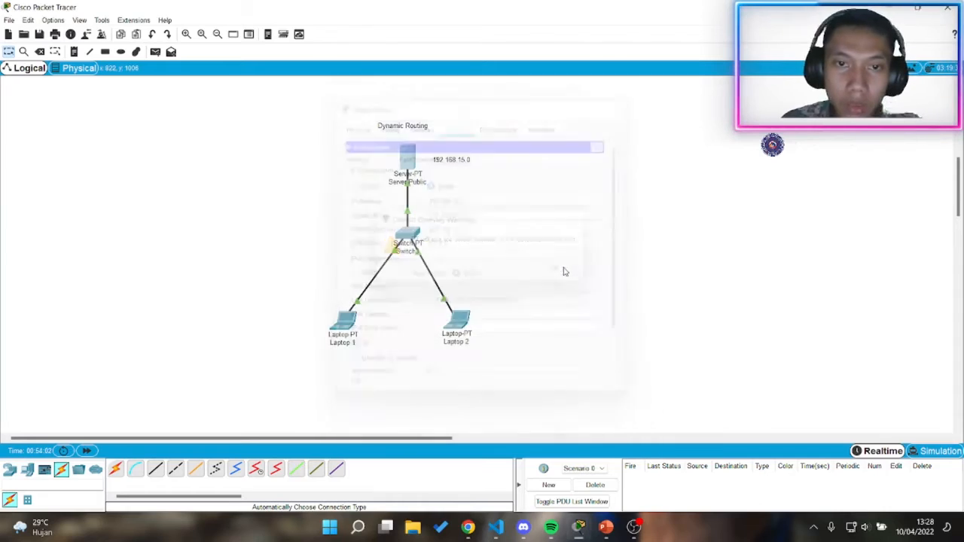
Step: Check the IP address, subnet mask and default gateway saved in Server Public's IP configuration
{"action": "left_click", "coordinate": [405, 158]}
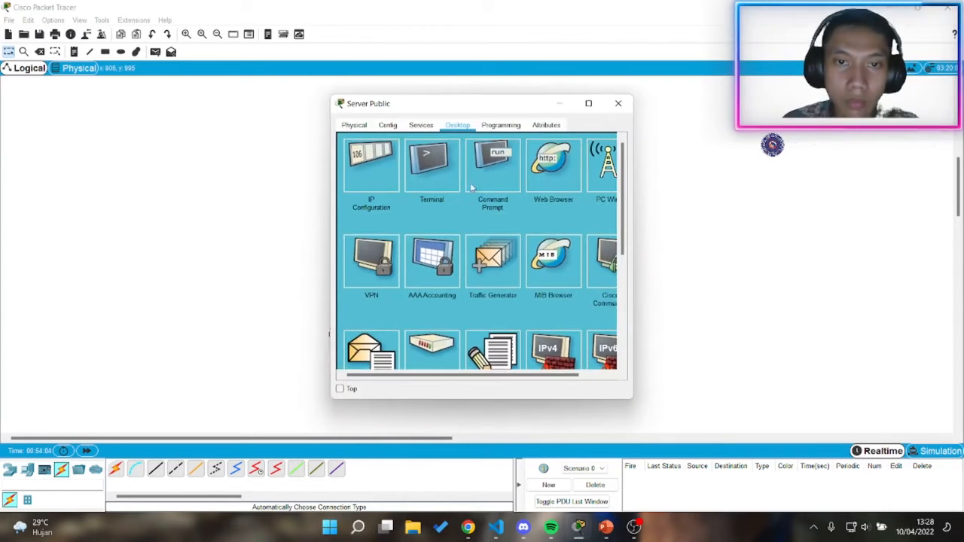
{"action": "left_click", "coordinate": [379, 159]}
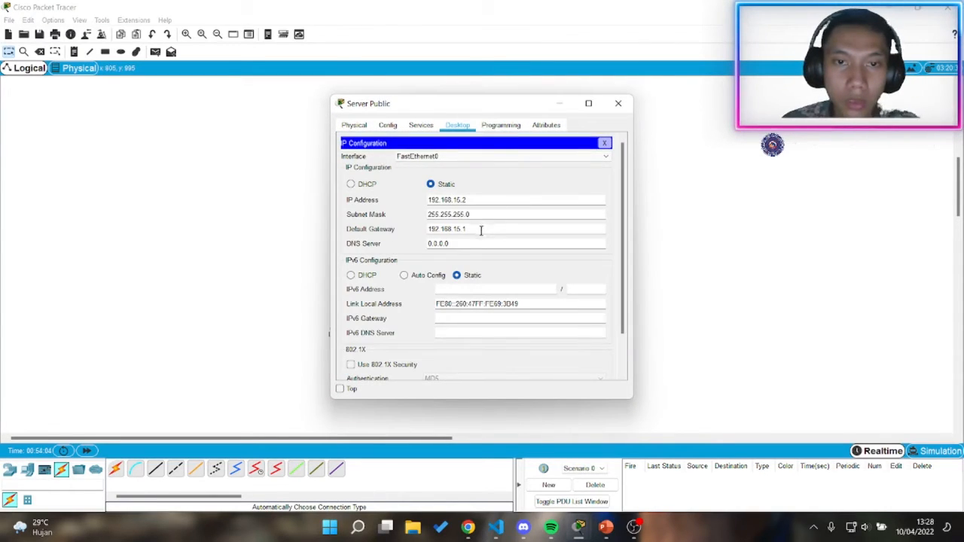
{"action": "left_click", "coordinate": [629, 102]}
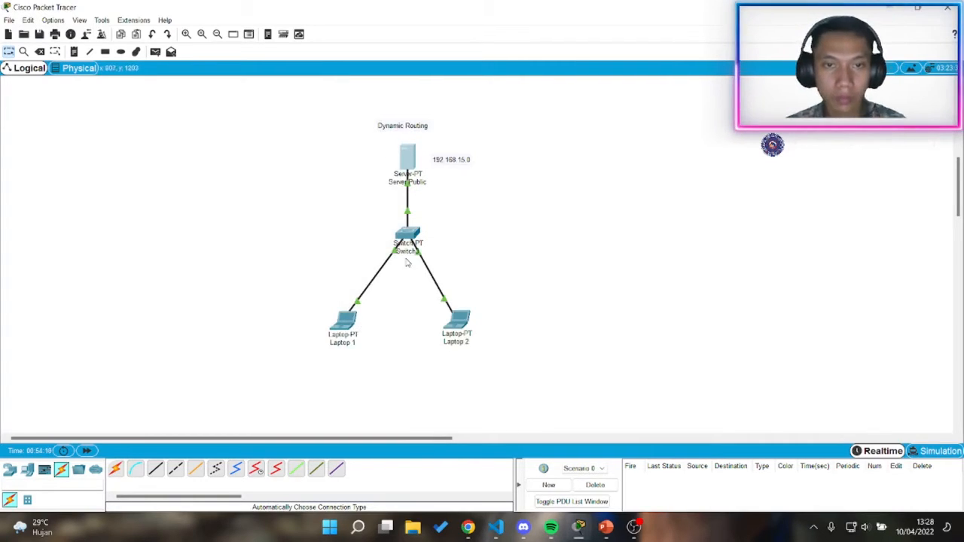
Step: Enable the DHCP service on Server Public and set the serverPool default gateway to 192.168.15.1
{"action": "left_click", "coordinate": [416, 162]}
{"action": "left_click", "coordinate": [420, 125]}
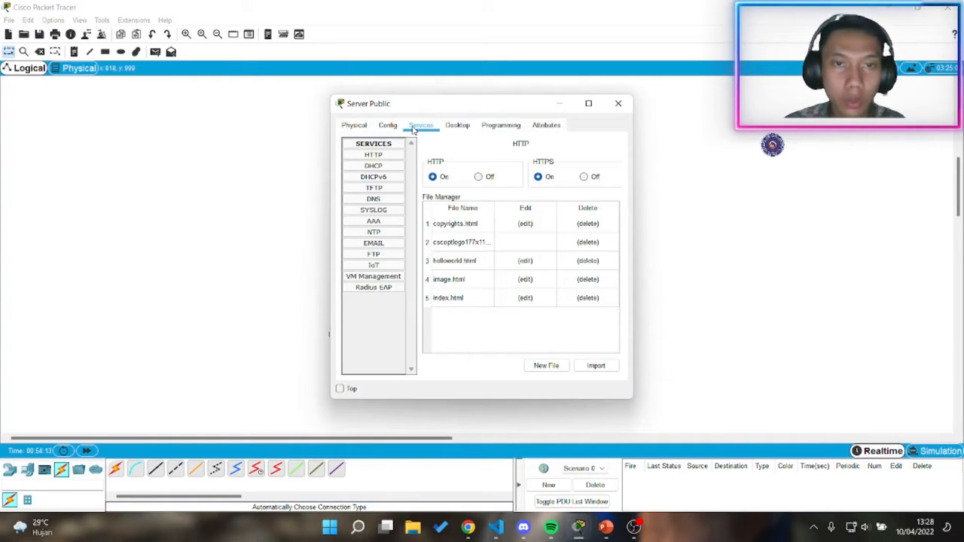
{"action": "left_click", "coordinate": [384, 167]}
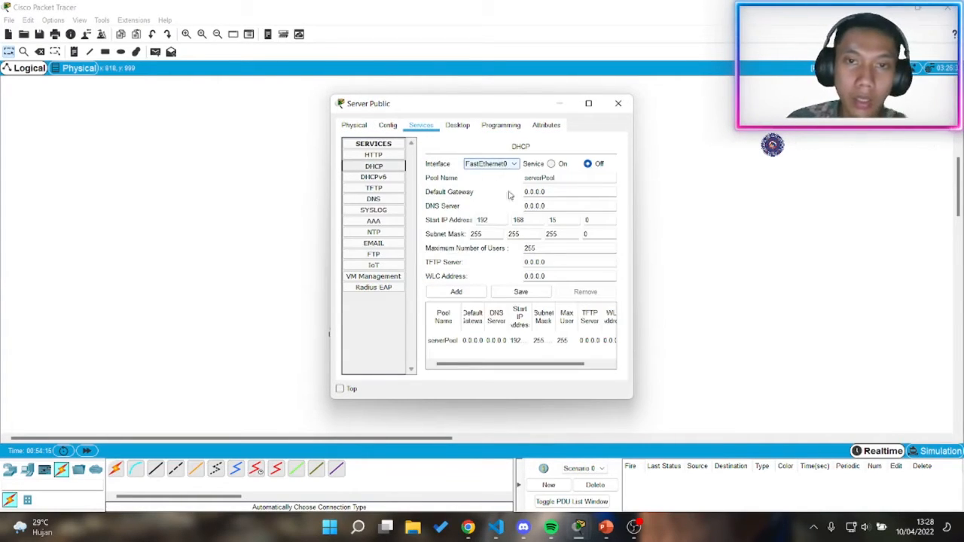
{"action": "left_click", "coordinate": [554, 164]}
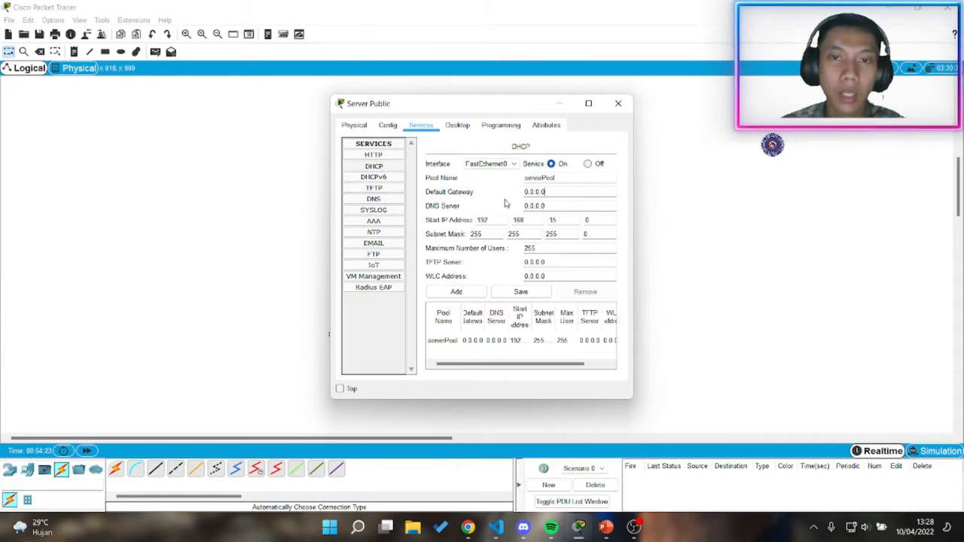
{"action": "left_click_drag", "start_coordinate": [544, 193], "coordinate": [531, 195]}
{"action": "key", "text": "ctrl+v"}
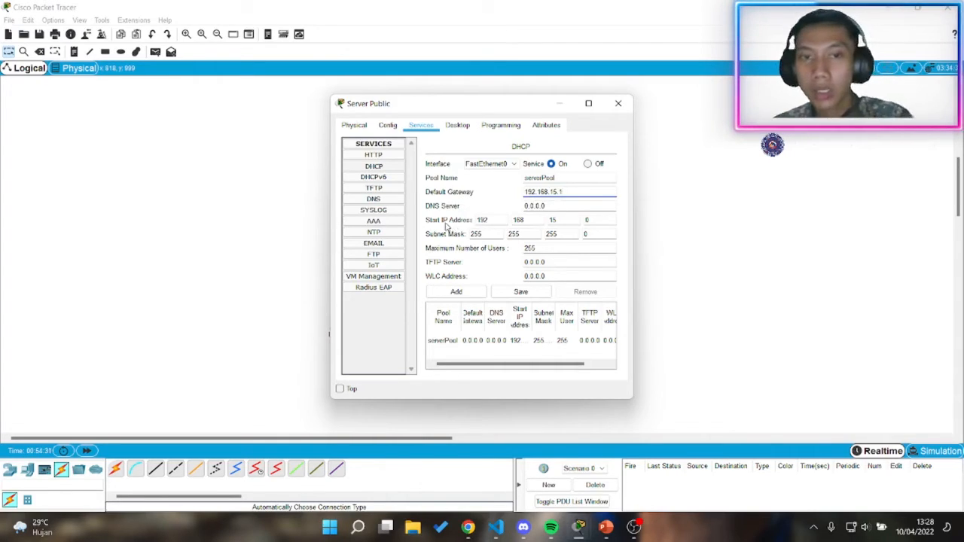
Step: Set the DHCP pool's start address to 192.168.15.100 and its maximum users to 2, and save the pool
{"action": "left_click", "coordinate": [601, 220]}
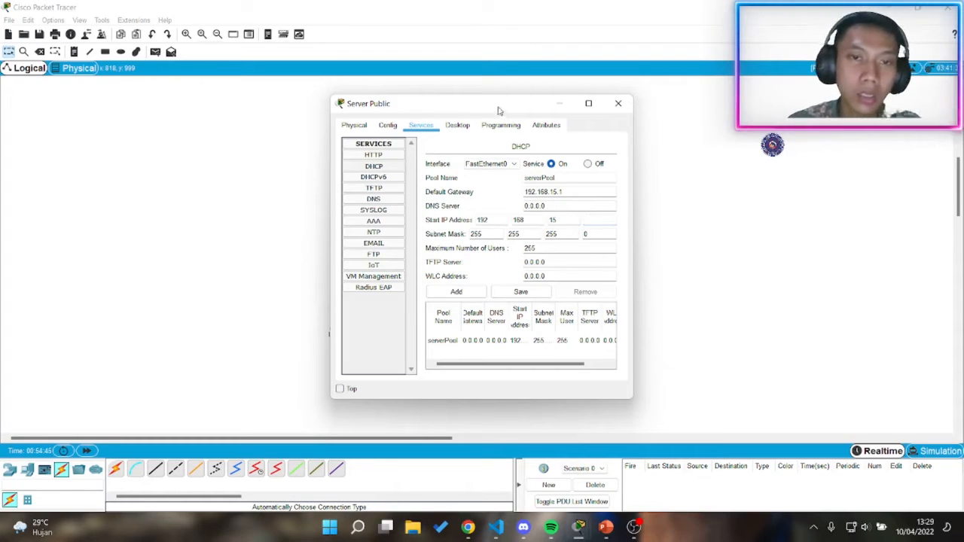
{"action": "mouse_move", "coordinate": [494, 107]}
{"action": "left_mouse_down"}
{"action": "mouse_move", "coordinate": [546, 299]}
{"action": "mouse_move", "coordinate": [507, 108]}
{"action": "mouse_move", "coordinate": [486, 112]}
{"action": "left_mouse_up"}
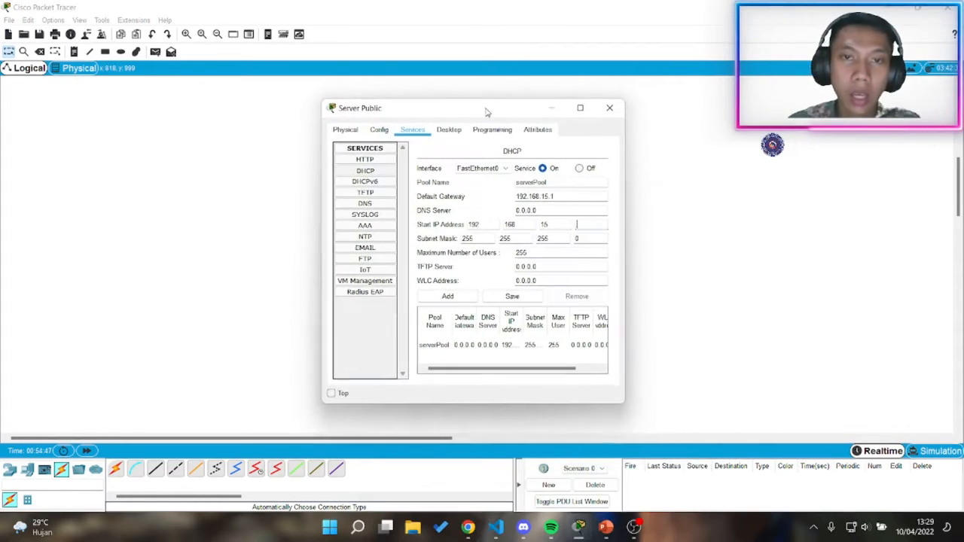
{"action": "left_click", "coordinate": [577, 224]}
{"action": "type", "text": "100"}
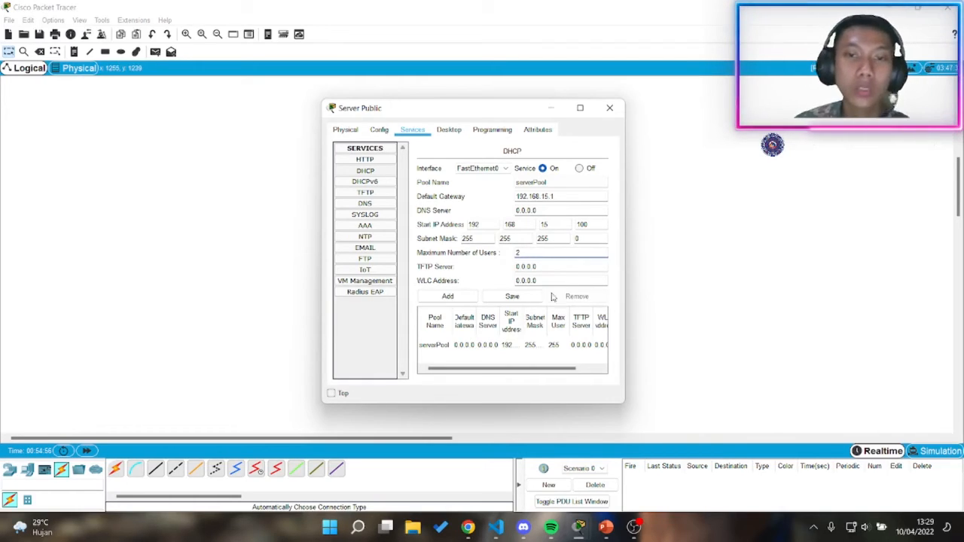
{"action": "left_click", "coordinate": [527, 298]}
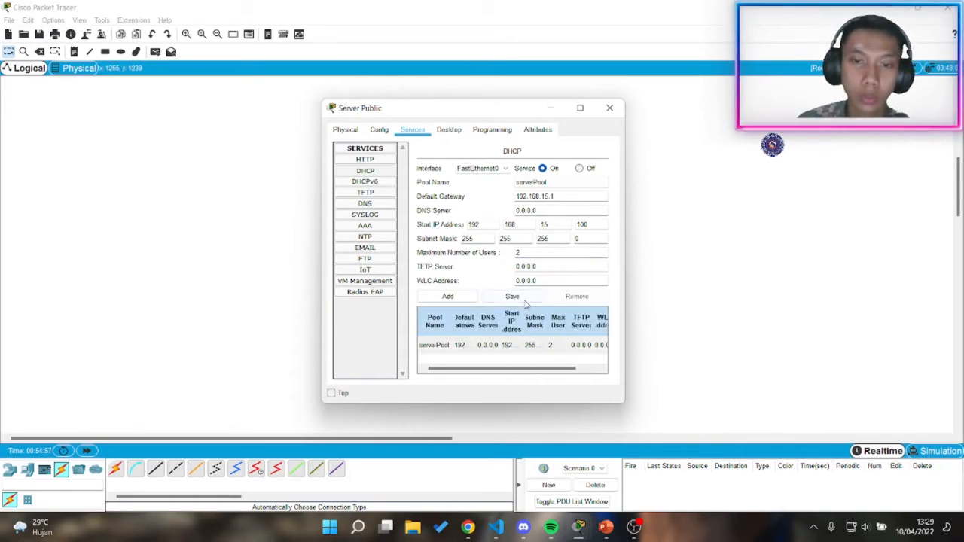
{"action": "left_click", "coordinate": [611, 109]}
Step: Switch Laptop 1's IPv4 configuration to DHCP to request an address from the server
{"action": "left_click", "coordinate": [341, 324]}
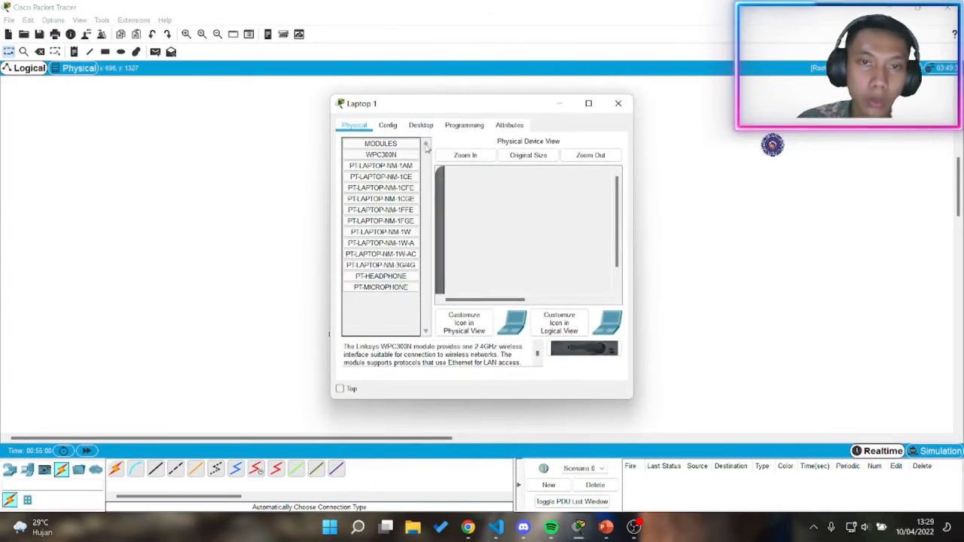
{"action": "left_click", "coordinate": [421, 126]}
{"action": "left_click", "coordinate": [374, 179]}
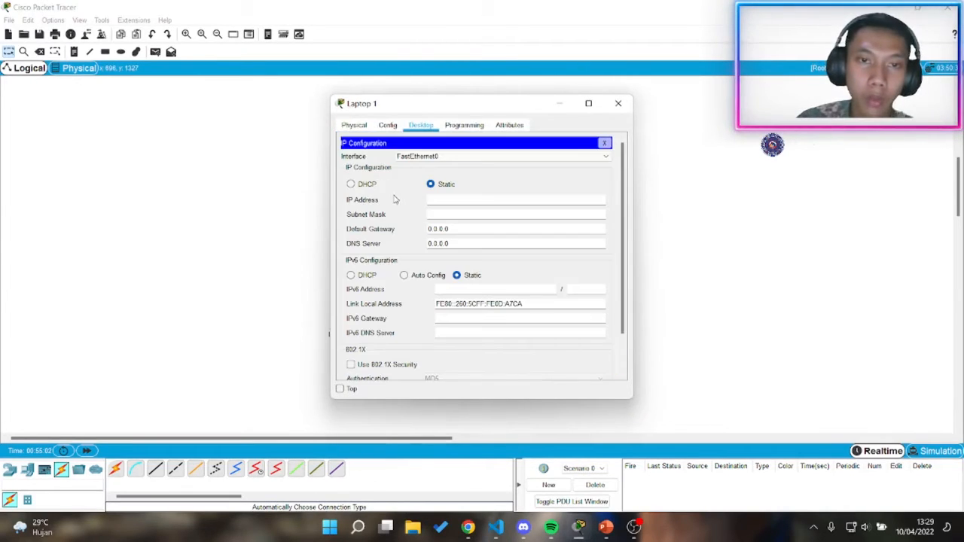
{"action": "left_click", "coordinate": [366, 184]}
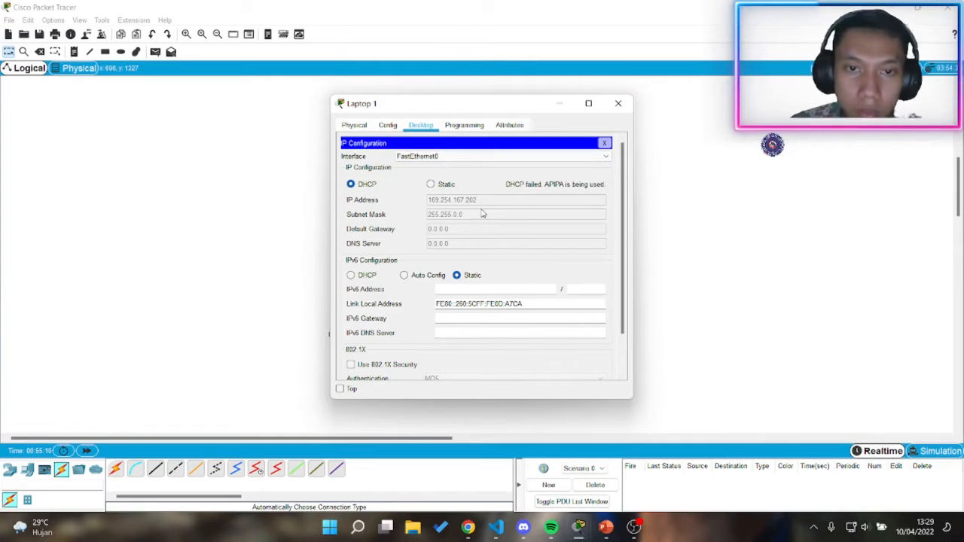
{"action": "left_click", "coordinate": [618, 103]}
Step: Clear Server Public's default gateway and change its static IP address to 192.168.14.1
{"action": "left_click", "coordinate": [409, 167]}
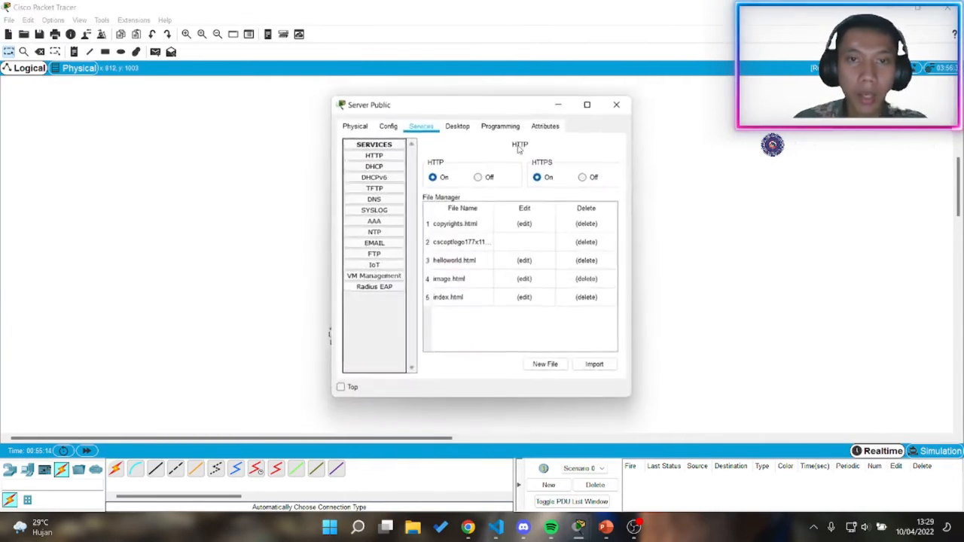
{"action": "left_click", "coordinate": [452, 125]}
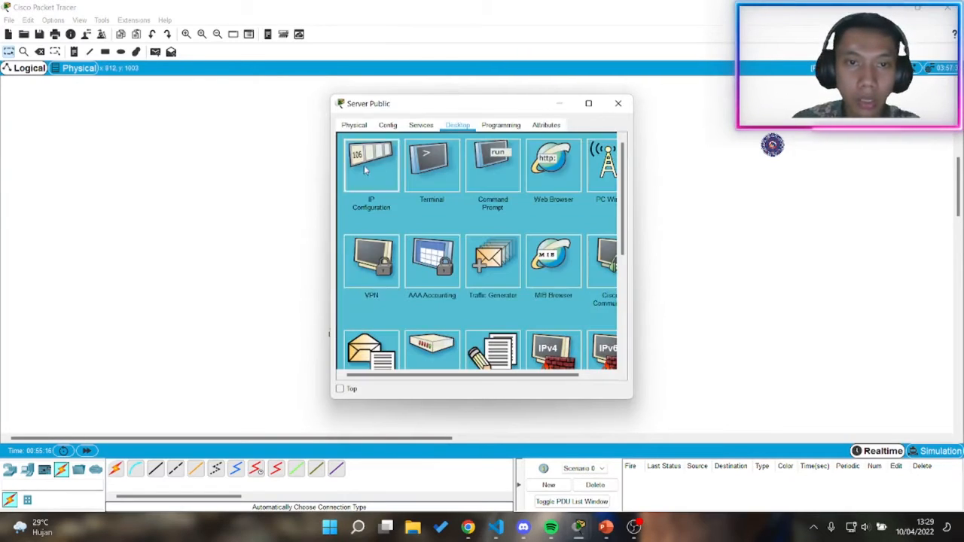
{"action": "left_click", "coordinate": [371, 161]}
{"action": "left_click_drag", "start_coordinate": [490, 229], "coordinate": [429, 229]}
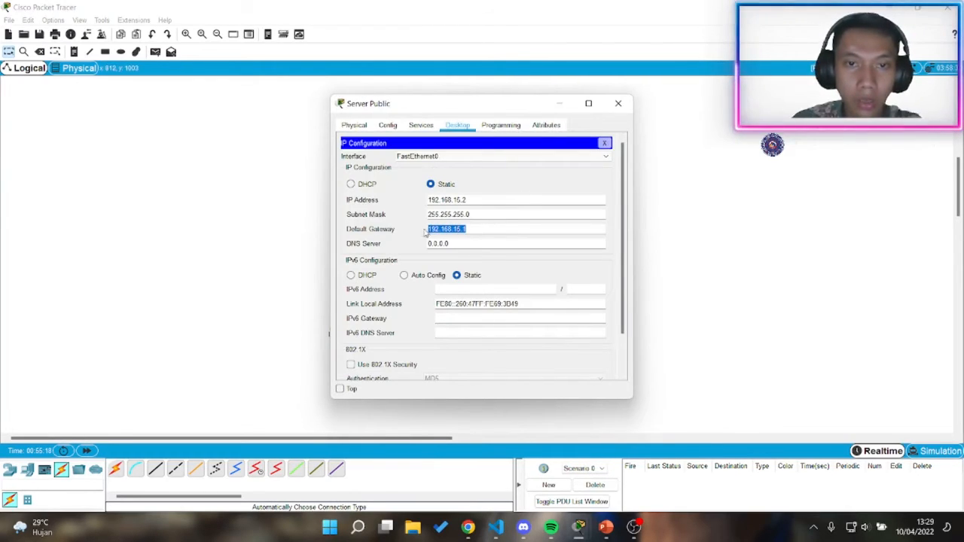
{"action": "key", "text": "BackSpace"}
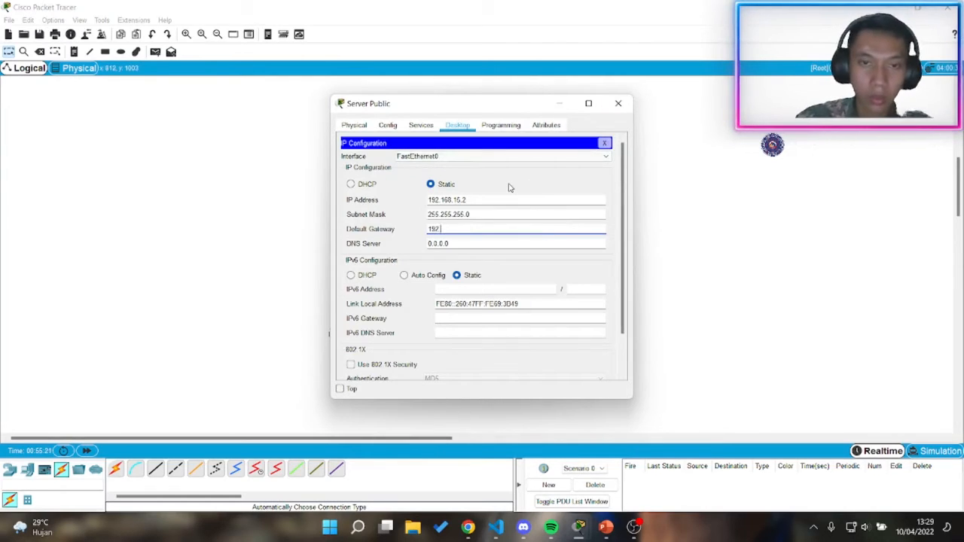
{"action": "left_click_drag", "start_coordinate": [467, 201], "coordinate": [418, 203]}
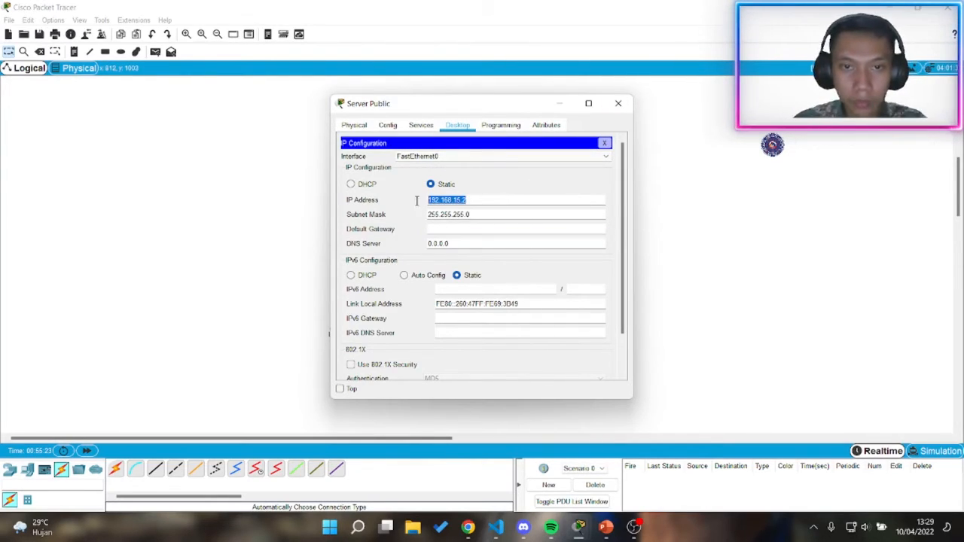
{"action": "type", "text": "192.168.1"}
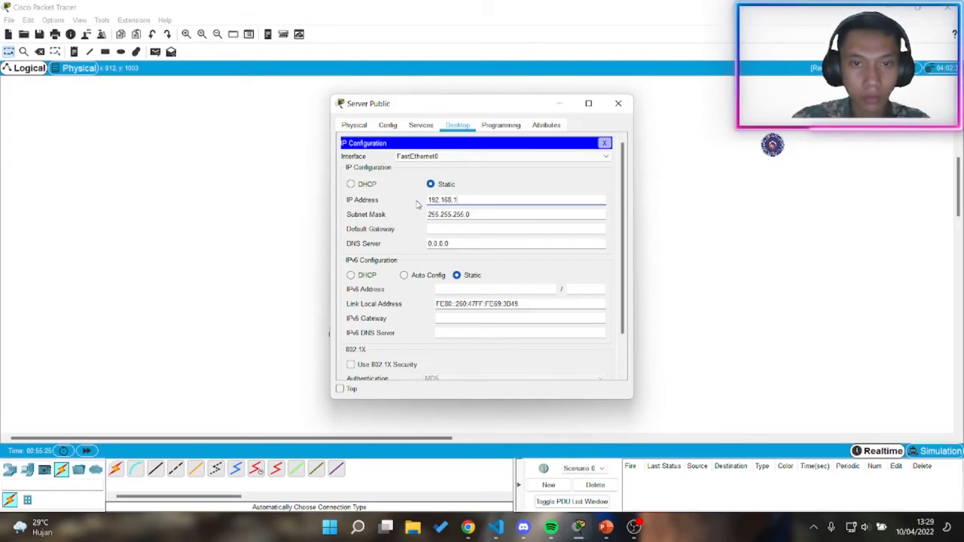
{"action": "type", "text": "4.1"}
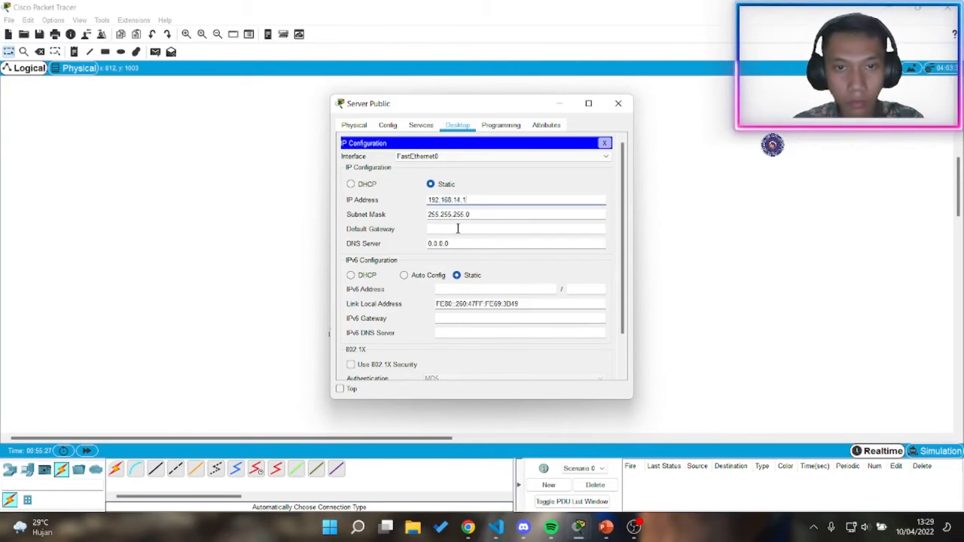
Step: Set Server Public's default gateway to 192.168.15.1 and close its settings
{"action": "left_click", "coordinate": [457, 228]}
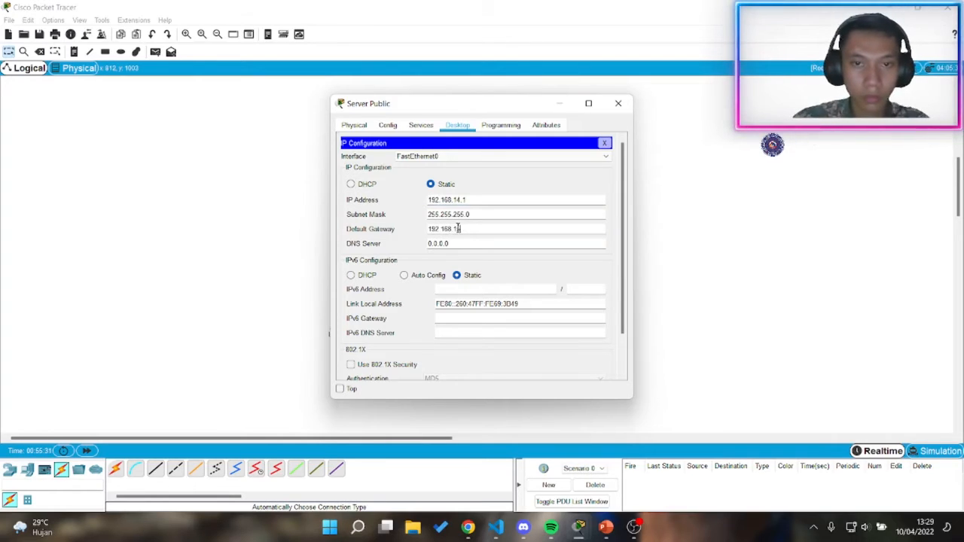
{"action": "type", "text": "192.168.15.1"}
{"action": "left_click", "coordinate": [618, 103]}
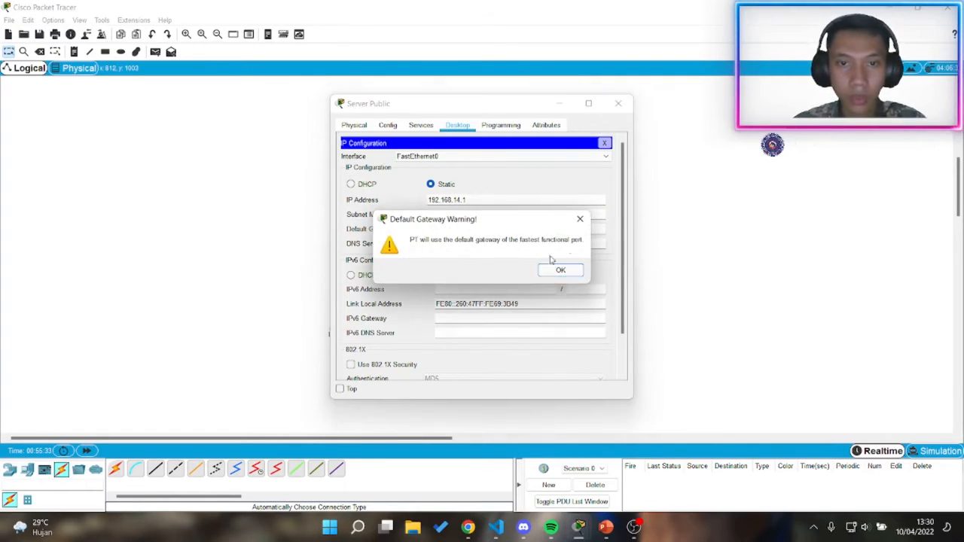
{"action": "left_click", "coordinate": [553, 263]}
Step: Delete the Dynamic Routing label and move the Server Public network with its 192.168.15.0 label up beside Block C
{"action": "scroll", "coordinate": [582, 223], "scroll_direction": "up", "scroll_amount": 5}
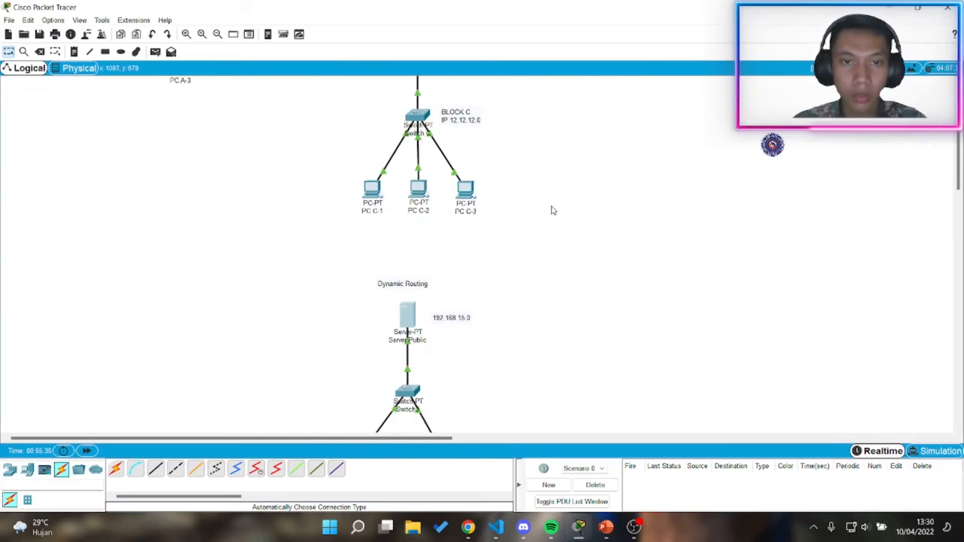
{"action": "scroll", "coordinate": [552, 204], "scroll_direction": "down", "scroll_amount": 3}
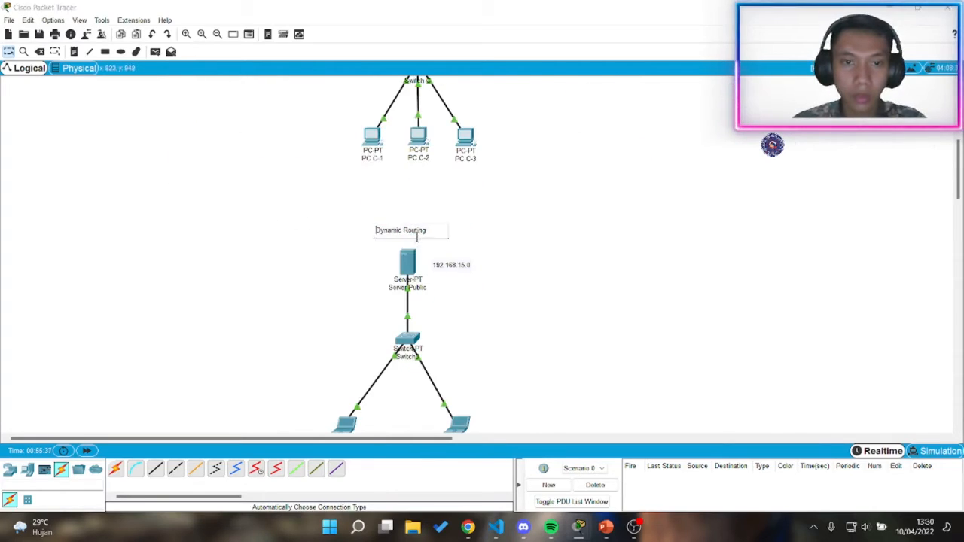
{"action": "left_click_drag", "start_coordinate": [437, 241], "coordinate": [325, 224]}
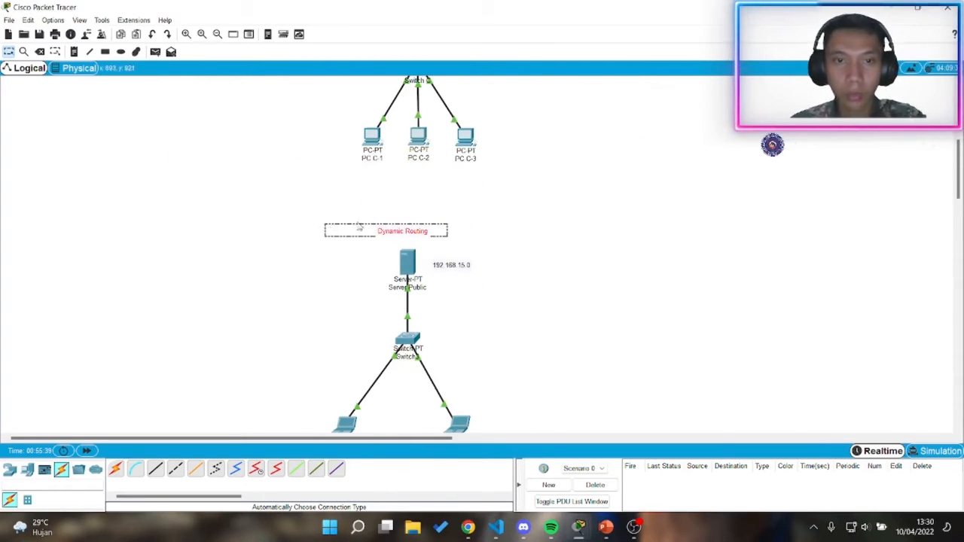
{"action": "key", "text": "Delete"}
{"action": "left_click", "coordinate": [445, 282]}
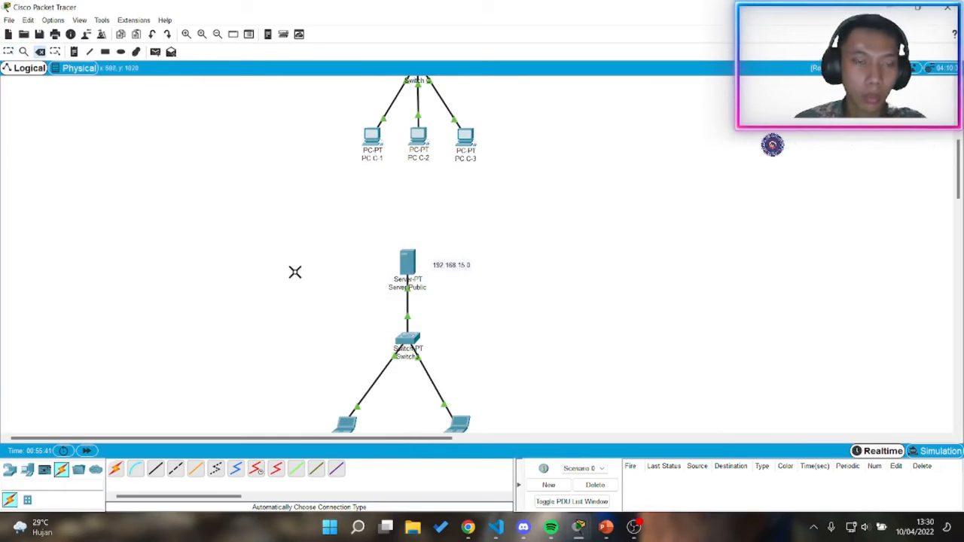
{"action": "key", "text": "Escape"}
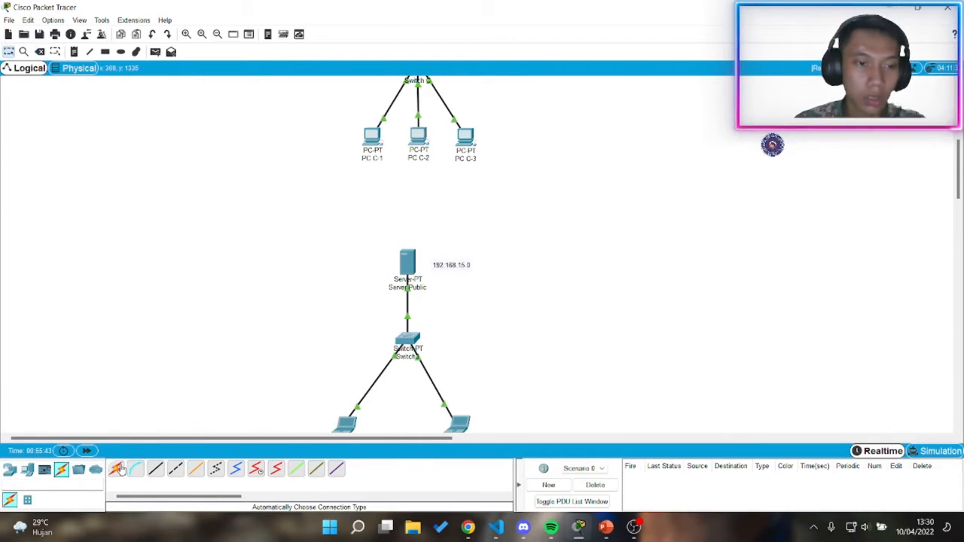
{"action": "left_click_drag", "start_coordinate": [225, 227], "coordinate": [565, 435]}
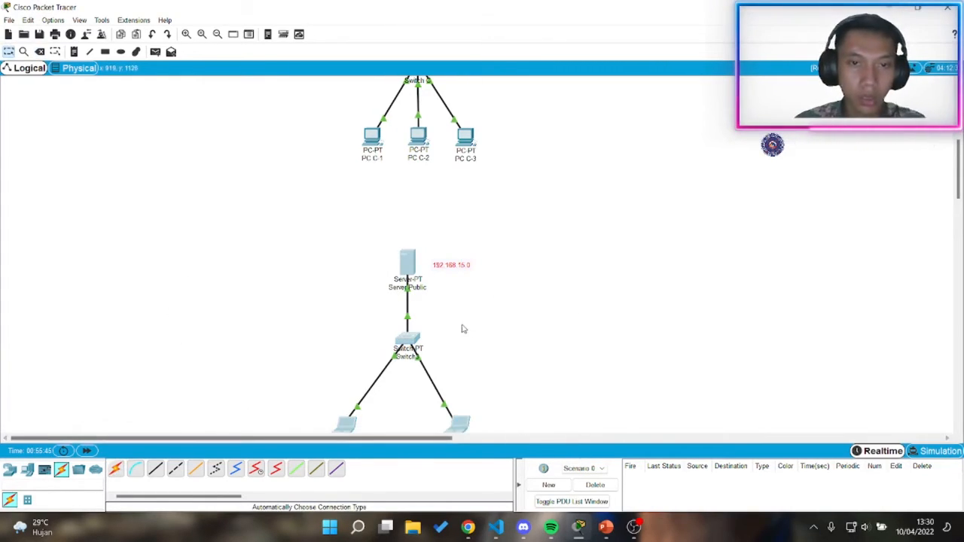
{"action": "left_click_drag", "start_coordinate": [414, 269], "coordinate": [602, 296]}
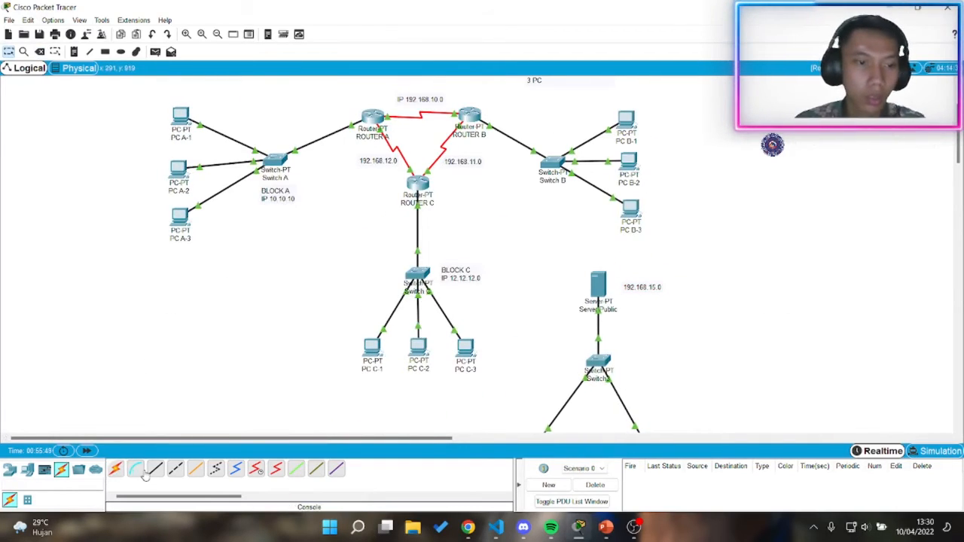
Step: Connect Server Public to Router C with an automatically chosen cable and place the 192.168.15.0 label beside that link
{"action": "left_click", "coordinate": [115, 469]}
{"action": "left_click", "coordinate": [598, 285]}
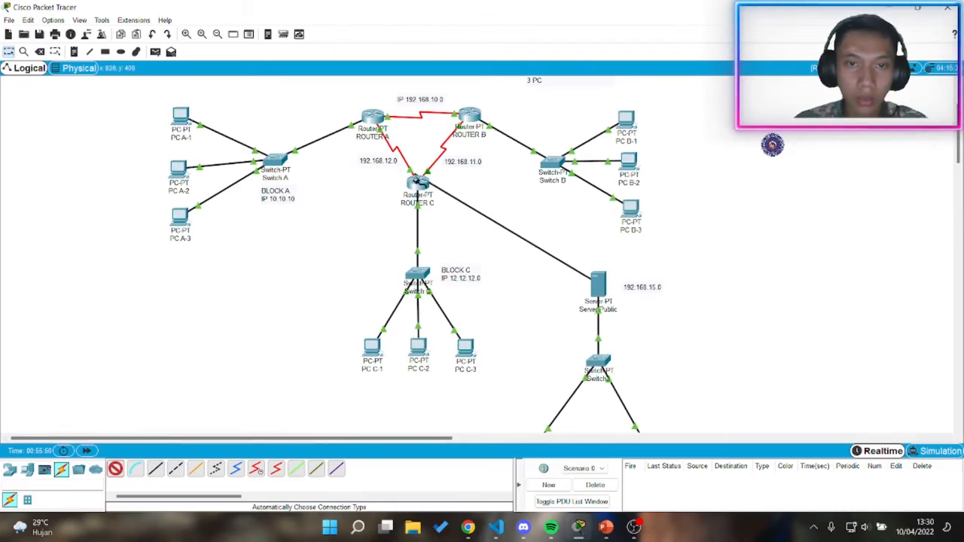
{"action": "left_click", "coordinate": [417, 184]}
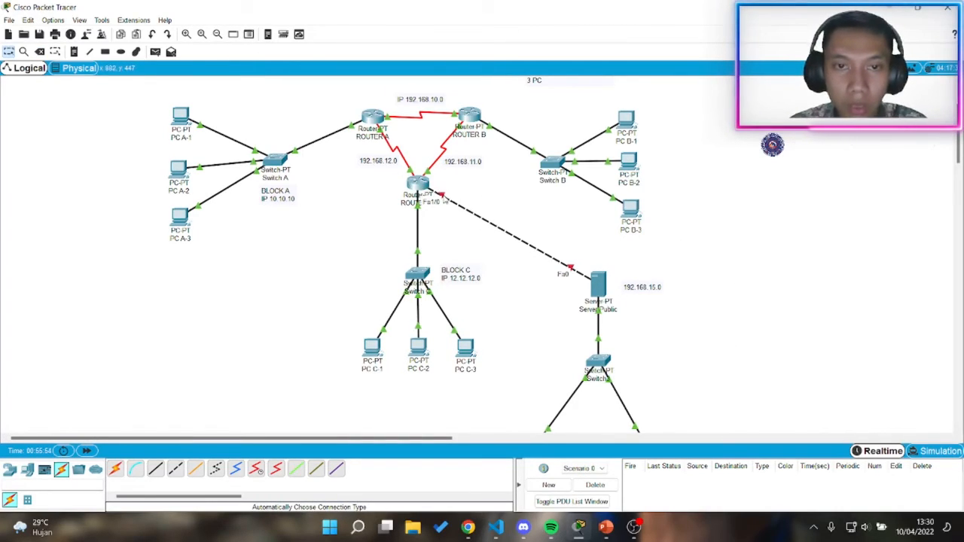
{"action": "left_click_drag", "start_coordinate": [653, 294], "coordinate": [548, 217]}
{"action": "left_click_drag", "start_coordinate": [531, 223], "coordinate": [528, 227]}
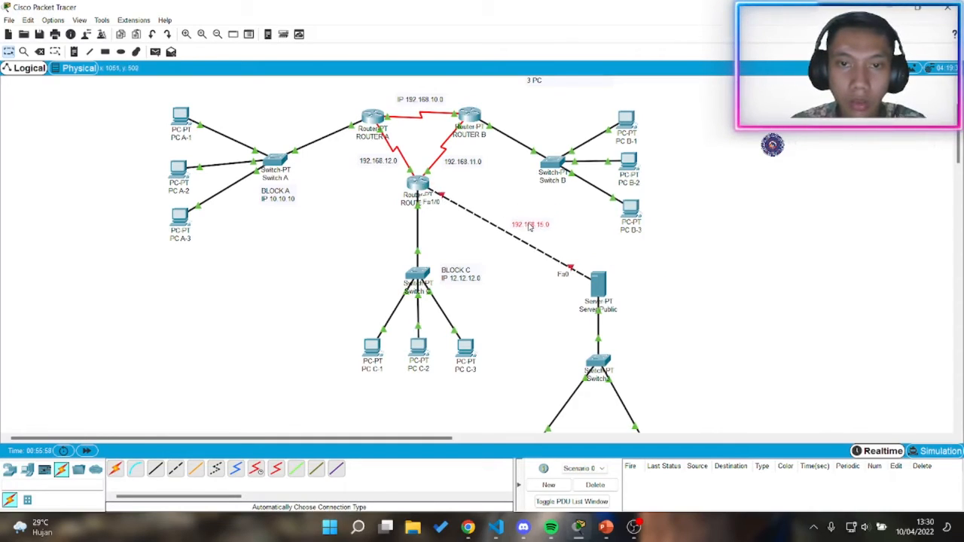
Step: Turn on Router C's FastEthernet1/0 port and enter 192.168.15.3 as its IP address
{"action": "left_click", "coordinate": [415, 184]}
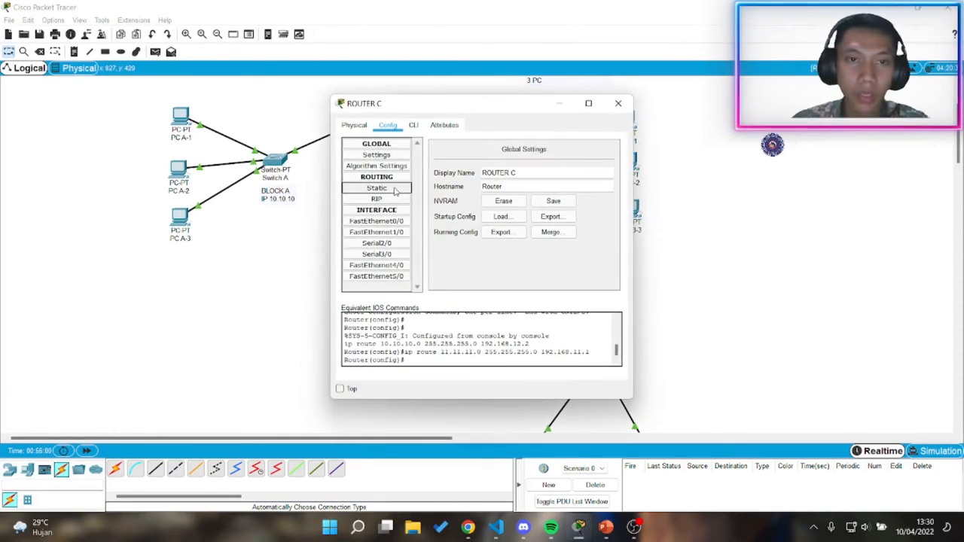
{"action": "left_click", "coordinate": [376, 232]}
{"action": "left_click", "coordinate": [604, 152]}
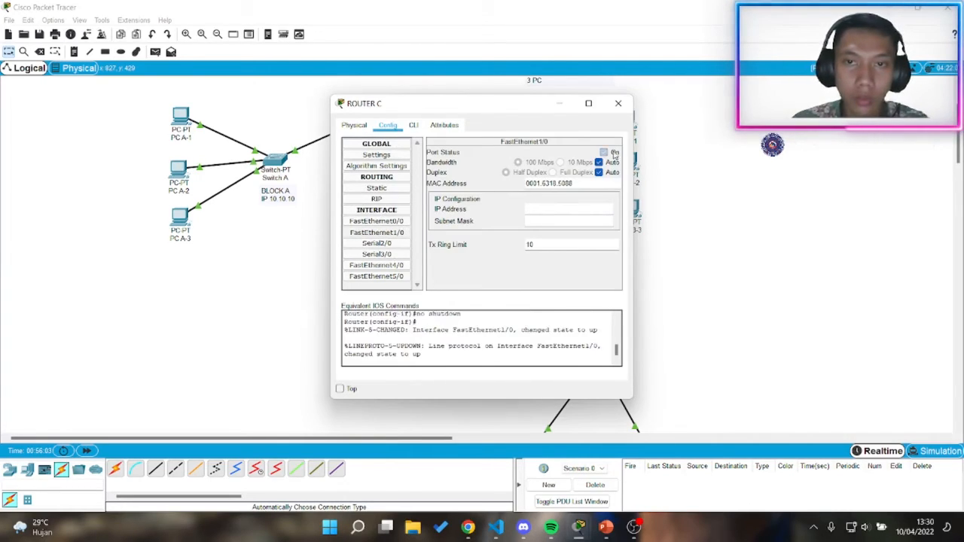
{"action": "left_click", "coordinate": [546, 205]}
{"action": "type", "text": "192.168.15.2"}
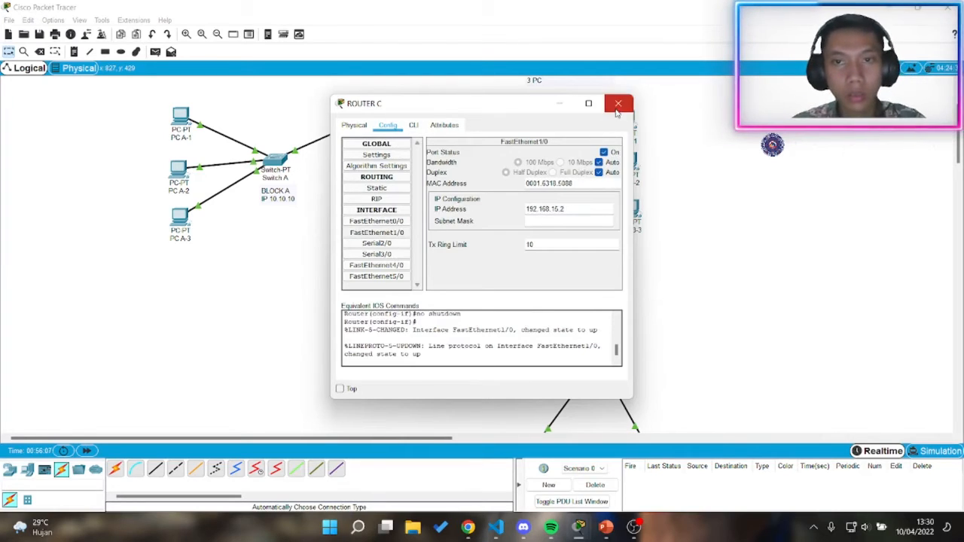
{"action": "key", "text": "BackSpace"}
{"action": "type", "text": "3"}
{"action": "left_click", "coordinate": [552, 219]}
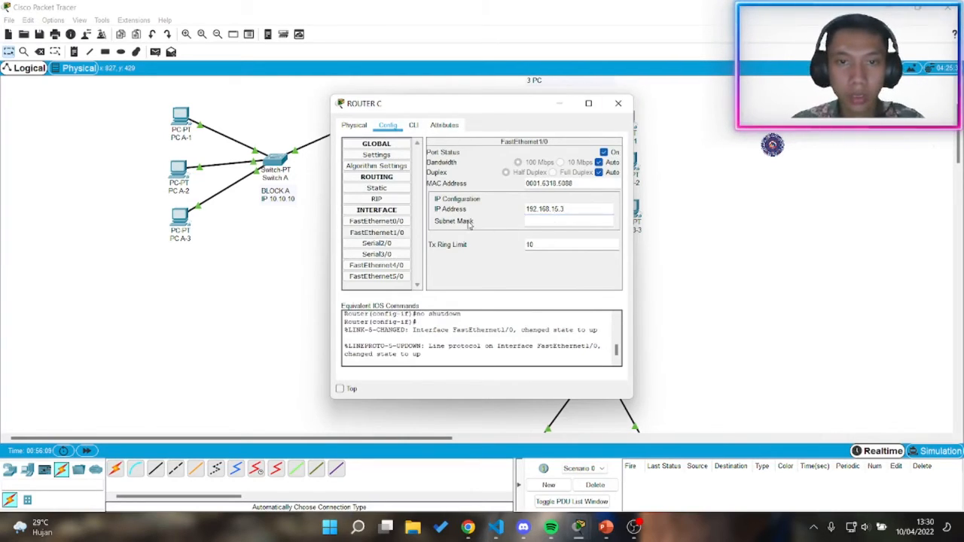
{"action": "left_click", "coordinate": [617, 103]}
Step: Change Server Public's static IP address to 192.168.15.2
{"action": "left_click", "coordinate": [594, 294]}
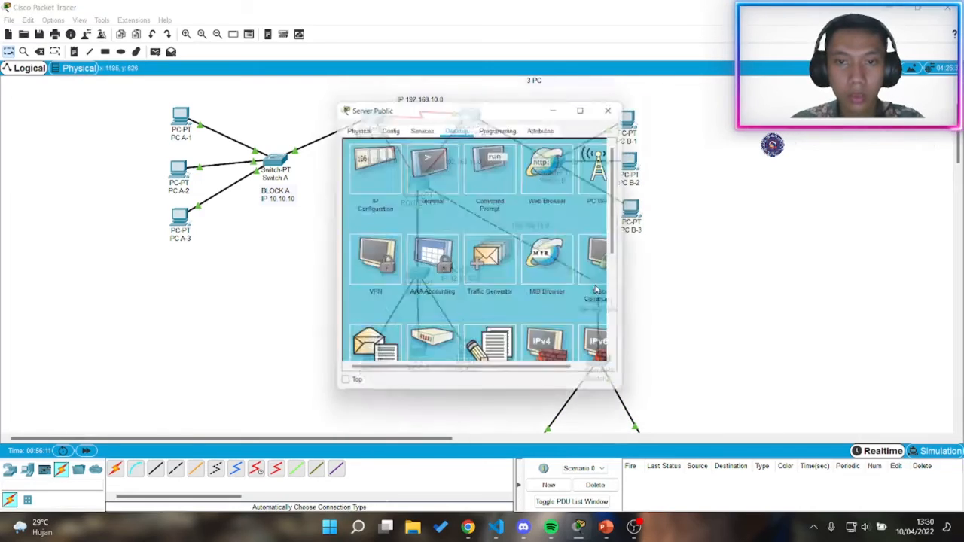
{"action": "left_click", "coordinate": [376, 164]}
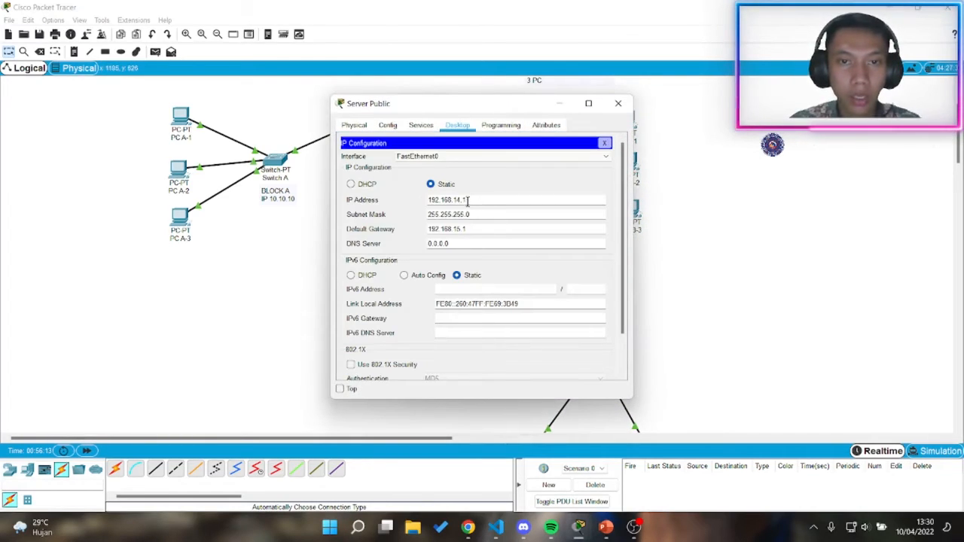
{"action": "left_click_drag", "start_coordinate": [470, 199], "coordinate": [408, 197]}
{"action": "type", "text": "192.16"}
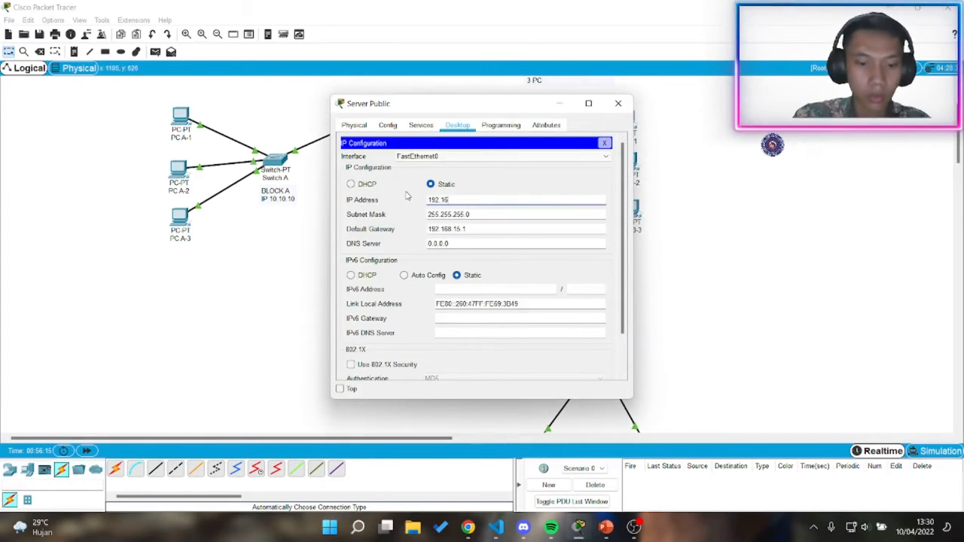
{"action": "type", "text": "8.15.2"}
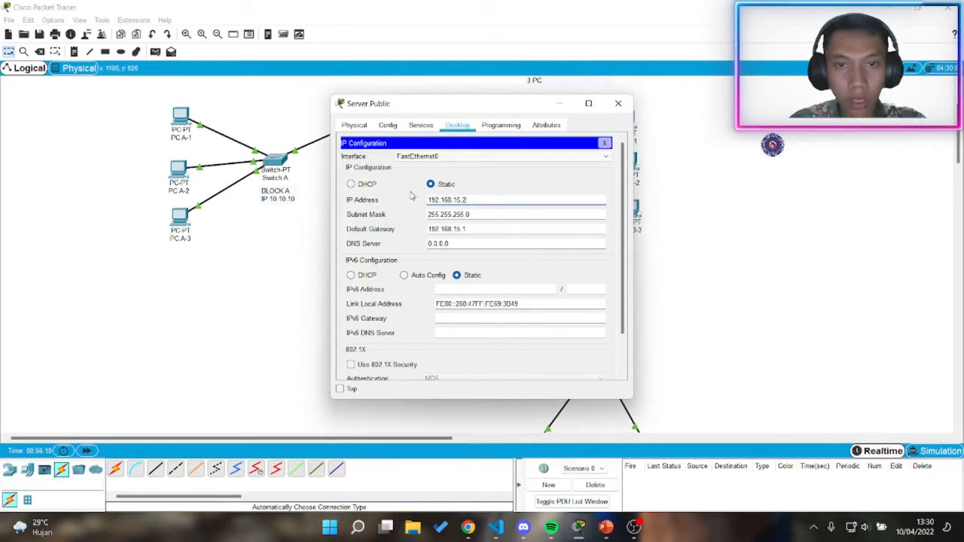
{"action": "key", "text": "Tab"}
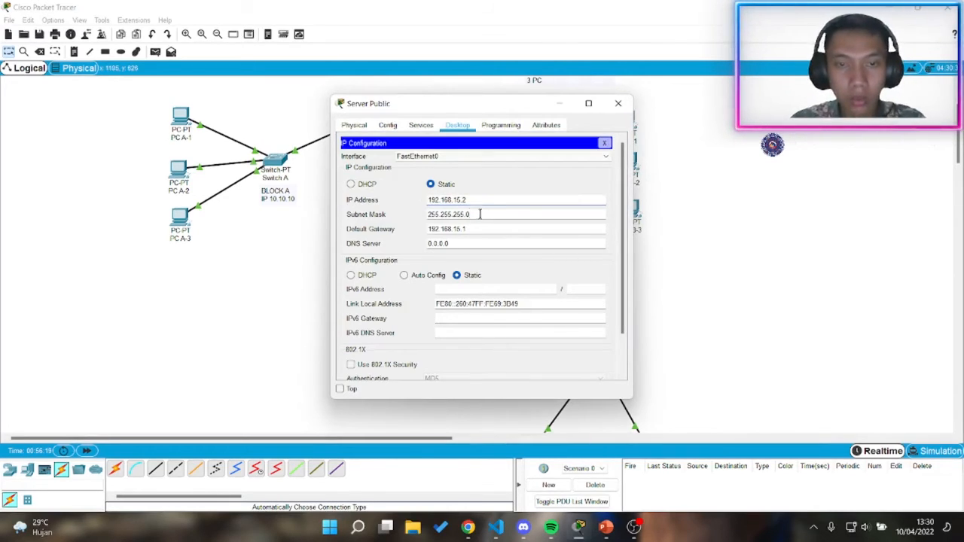
{"action": "key", "text": "Tab"}
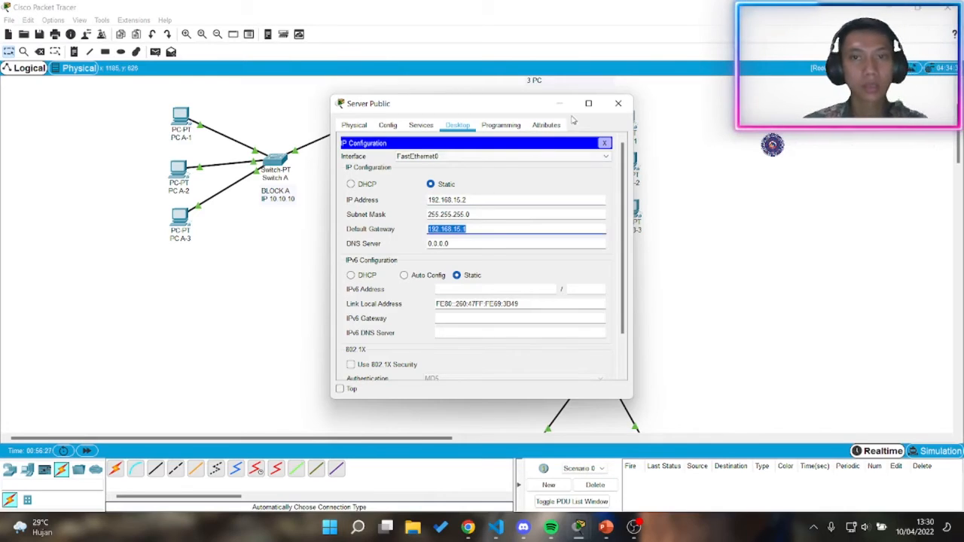
{"action": "left_click", "coordinate": [618, 105]}
{"action": "left_click", "coordinate": [600, 286]}
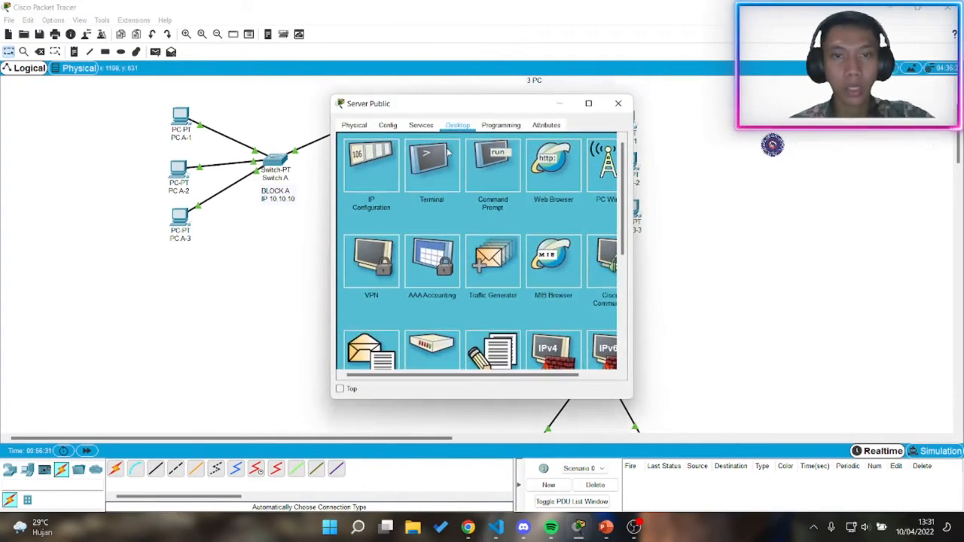
{"action": "left_click", "coordinate": [440, 162]}
{"action": "left_click", "coordinate": [617, 103]}
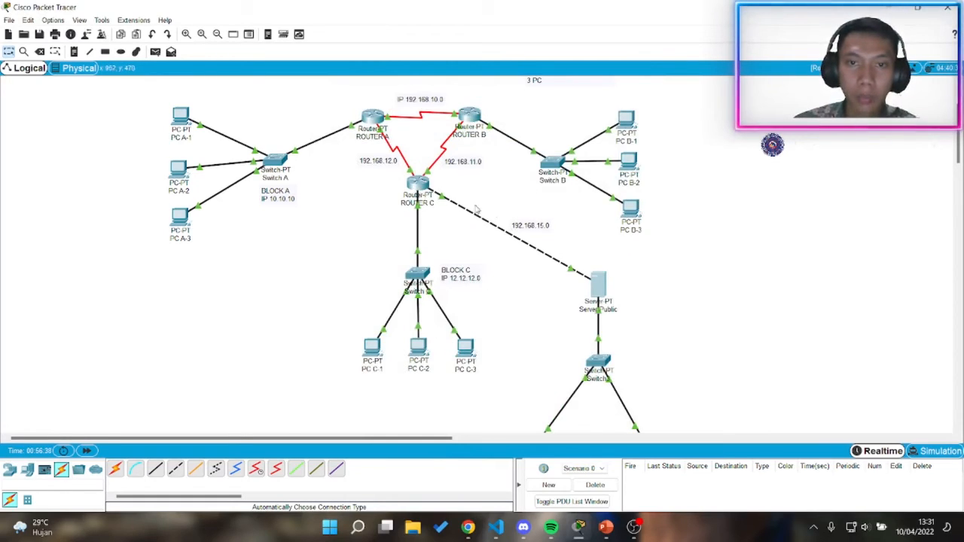
Step: Reopen Server Public's IP configuration and enter 192.168.15.1 as the default gateway
{"action": "left_click", "coordinate": [596, 282]}
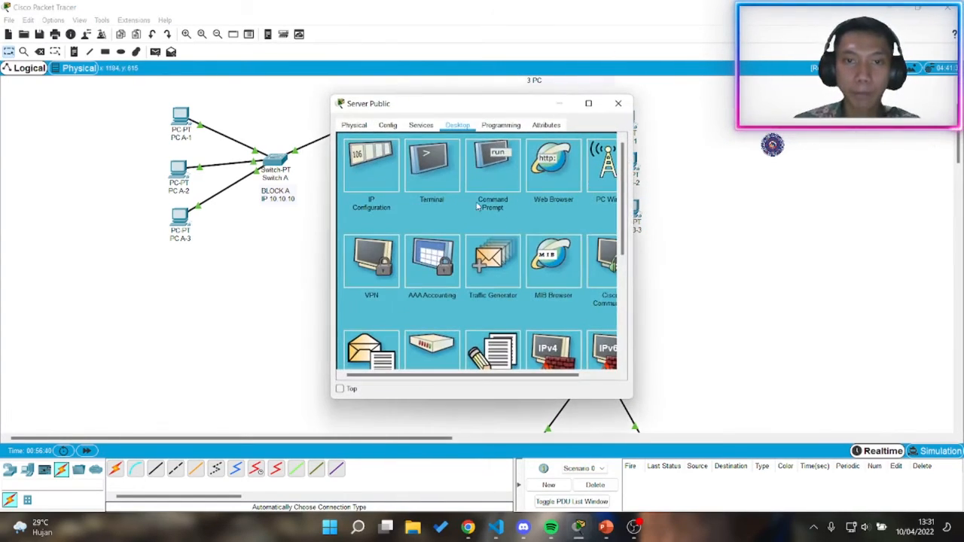
{"action": "left_click", "coordinate": [422, 125]}
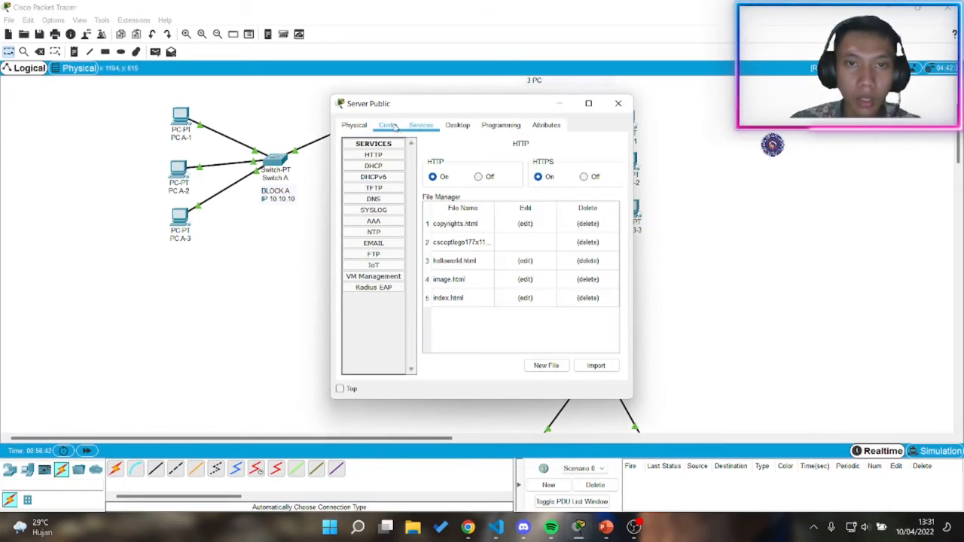
{"action": "left_click", "coordinate": [388, 125]}
{"action": "left_click", "coordinate": [421, 125]}
{"action": "left_click", "coordinate": [457, 125]}
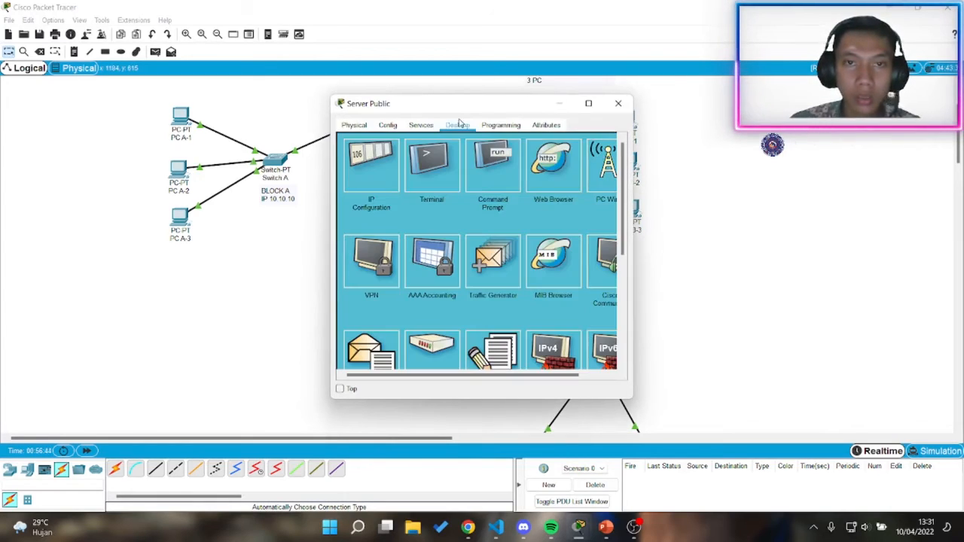
{"action": "left_click", "coordinate": [376, 166]}
{"action": "double_click", "coordinate": [455, 229]}
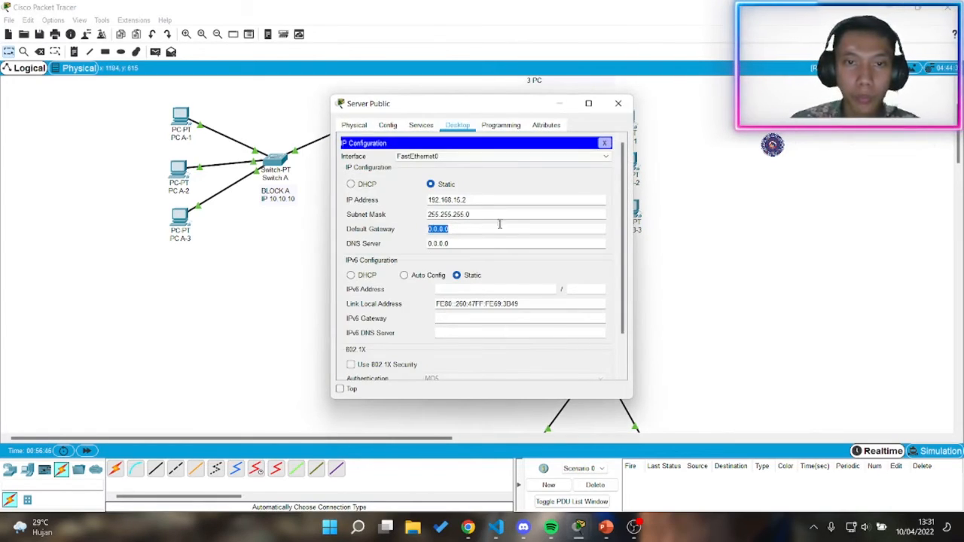
{"action": "type", "text": "192.168.15.2"}
{"action": "key", "text": "Return"}
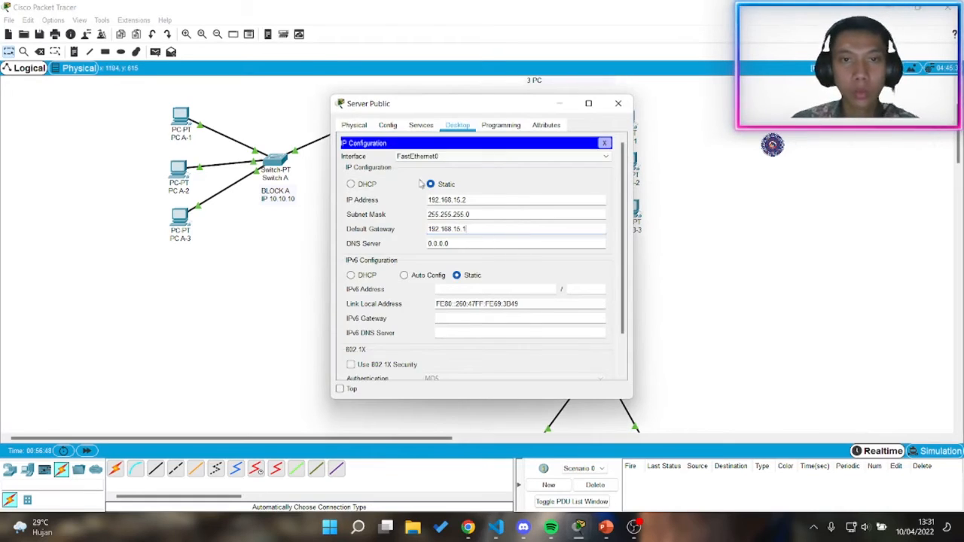
{"action": "left_click", "coordinate": [561, 271]}
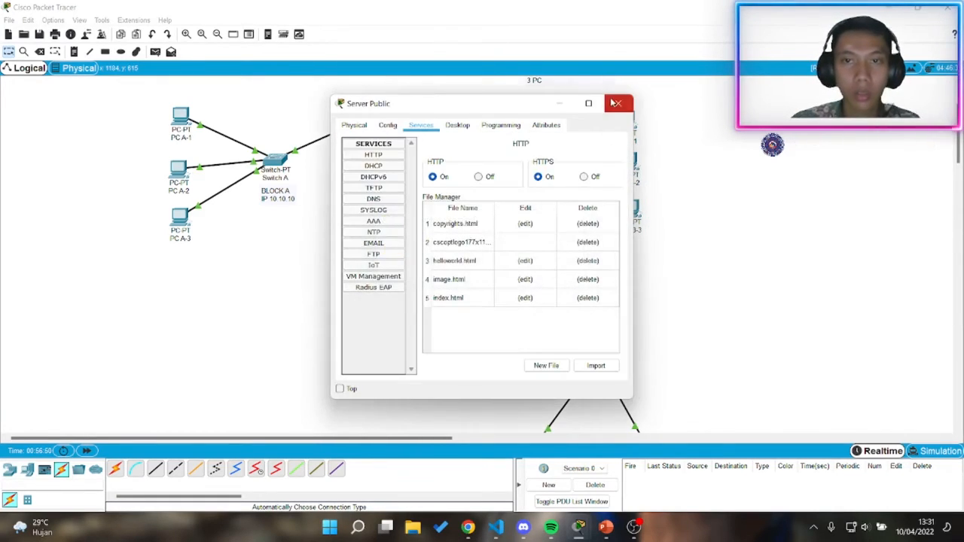
{"action": "left_click", "coordinate": [558, 103]}
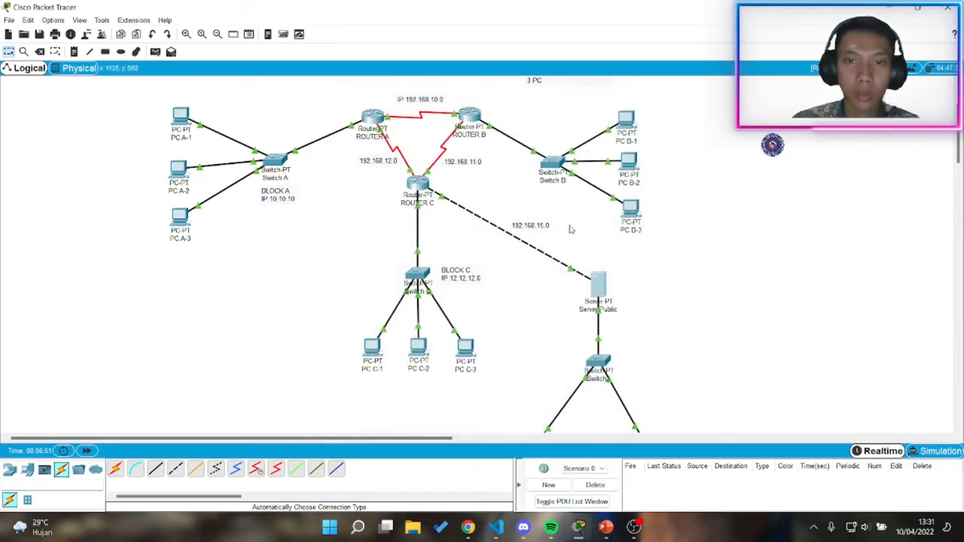
Step: Change Server Public's static IP address to 192.168.14.1
{"action": "left_click", "coordinate": [596, 286]}
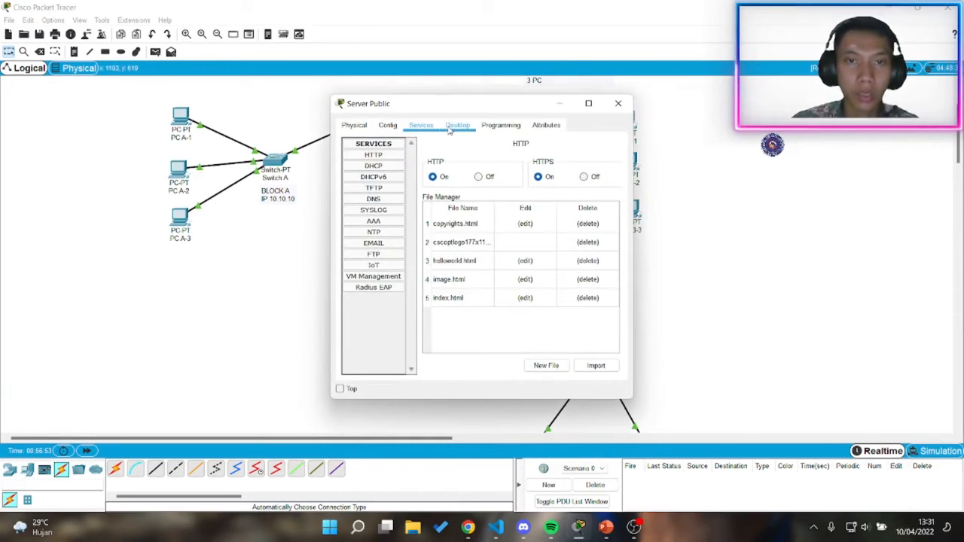
{"action": "left_click", "coordinate": [387, 125]}
{"action": "left_click", "coordinate": [457, 125]}
{"action": "left_click", "coordinate": [423, 126]}
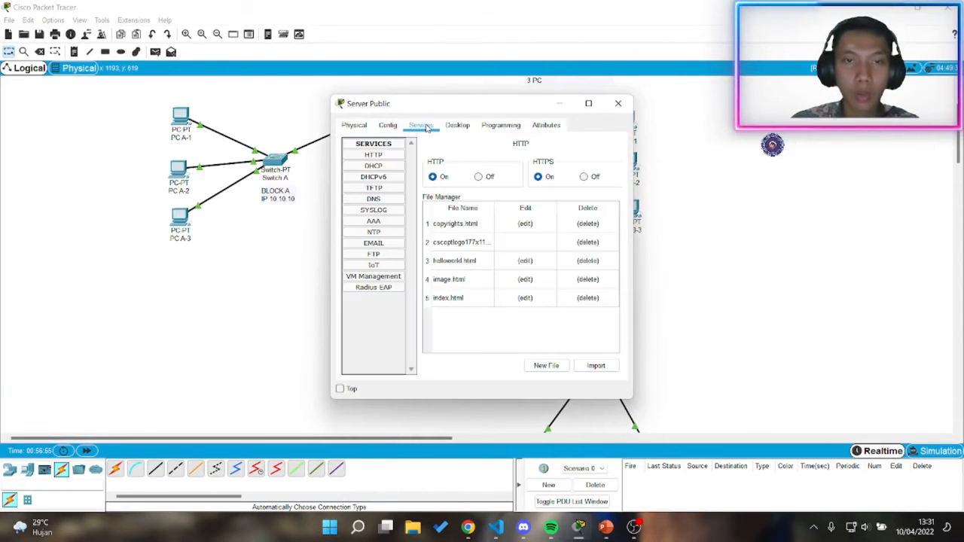
{"action": "left_click", "coordinate": [457, 125]}
{"action": "left_click", "coordinate": [395, 179]}
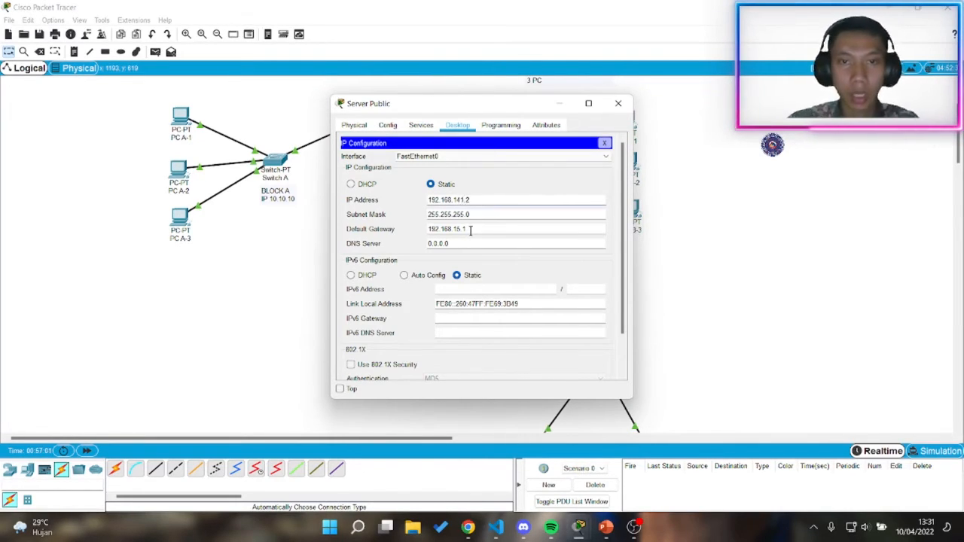
{"action": "left_click", "coordinate": [469, 199]}
{"action": "key", "text": "BackSpace"}
{"action": "key", "text": "BackSpace"}
{"action": "key", "text": "BackSpace"}
{"action": "type", "text": ".1"}
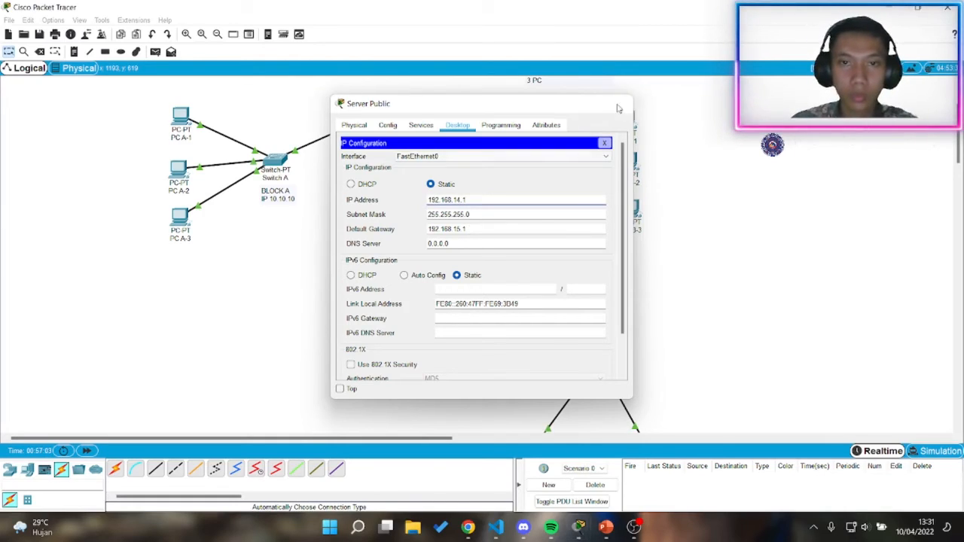
Step: Try requesting a DHCP address for Laptop 1, return it to static addressing and close its configuration
{"action": "left_click", "coordinate": [618, 109]}
{"action": "scroll", "coordinate": [596, 264], "scroll_direction": "down", "scroll_amount": 3}
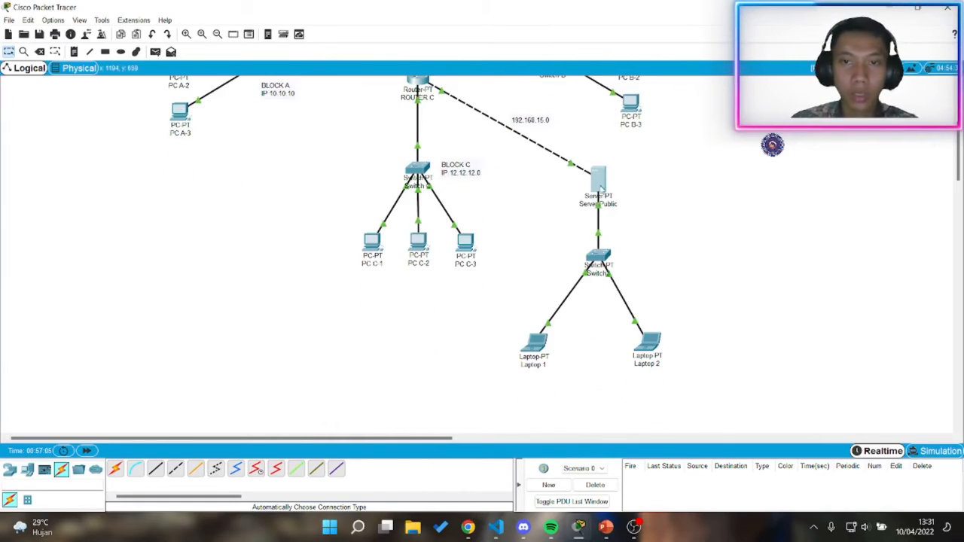
{"action": "left_click", "coordinate": [599, 181]}
{"action": "left_click", "coordinate": [624, 103]}
{"action": "left_click", "coordinate": [535, 341]}
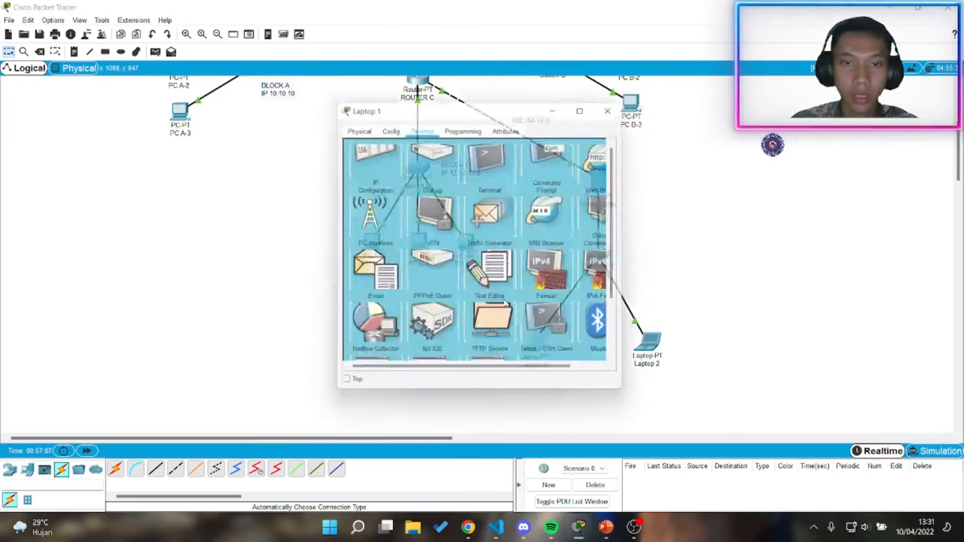
{"action": "left_click", "coordinate": [376, 174]}
{"action": "left_click", "coordinate": [443, 184]}
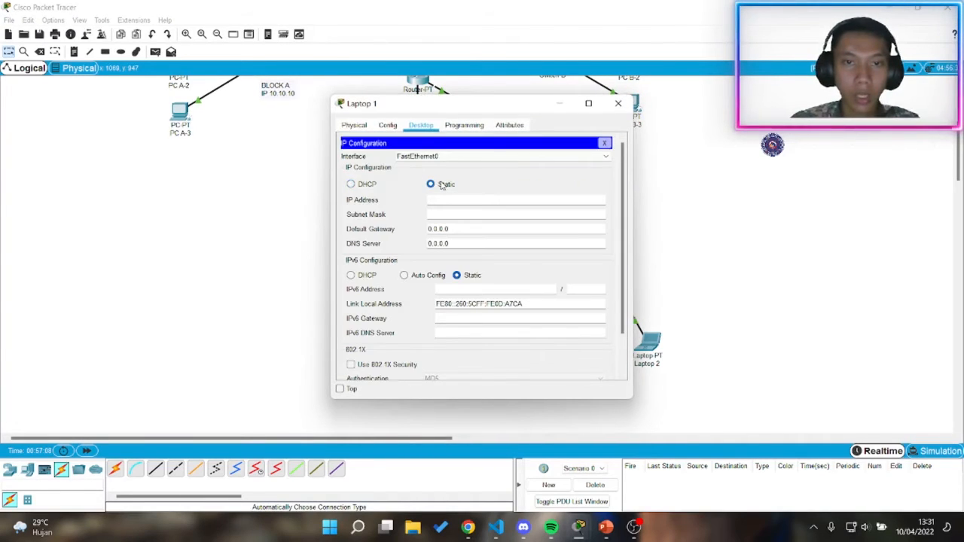
{"action": "left_click", "coordinate": [367, 185]}
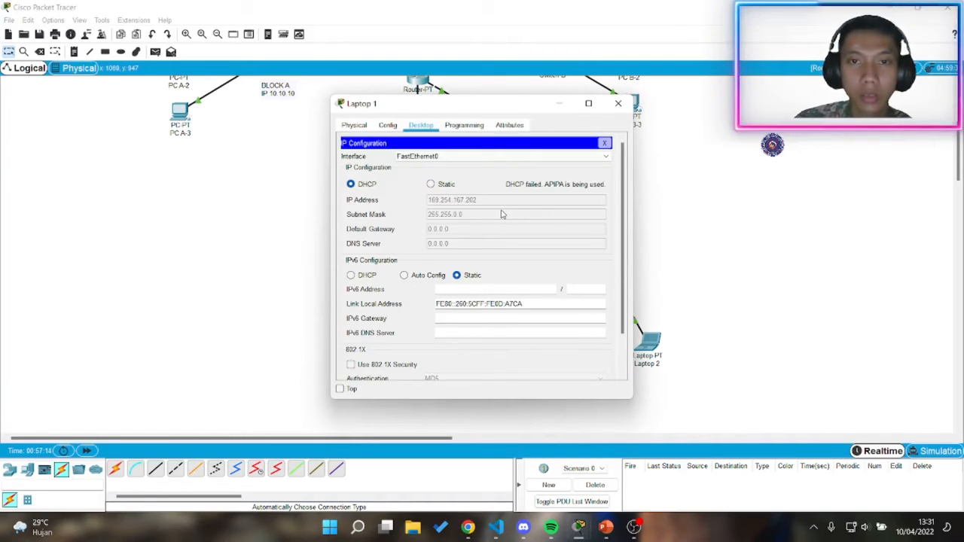
{"action": "left_click", "coordinate": [430, 185]}
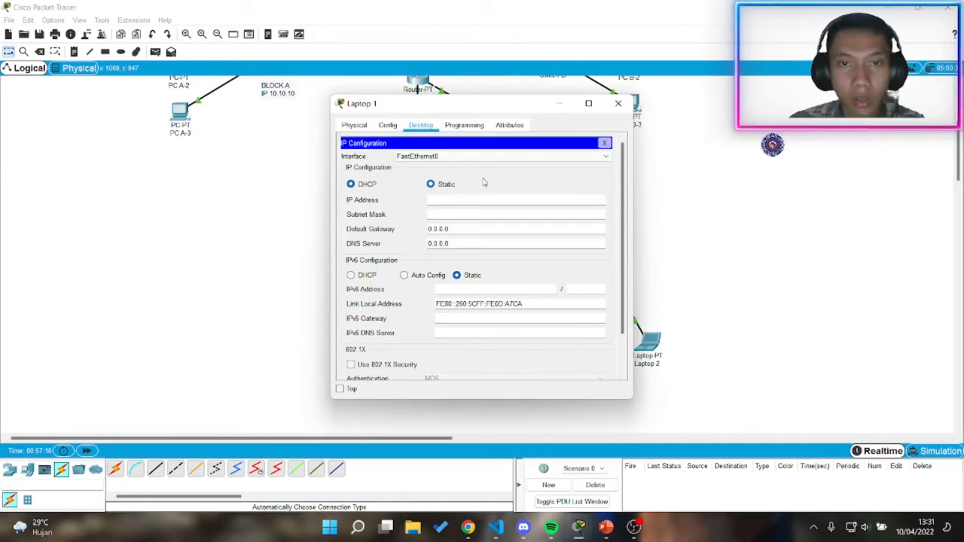
{"action": "left_click", "coordinate": [617, 103]}
Step: Set the start IP address of Server Public's serverPool DHCP pool to 192.168.14.11 and save the pool
{"action": "left_click", "coordinate": [597, 176]}
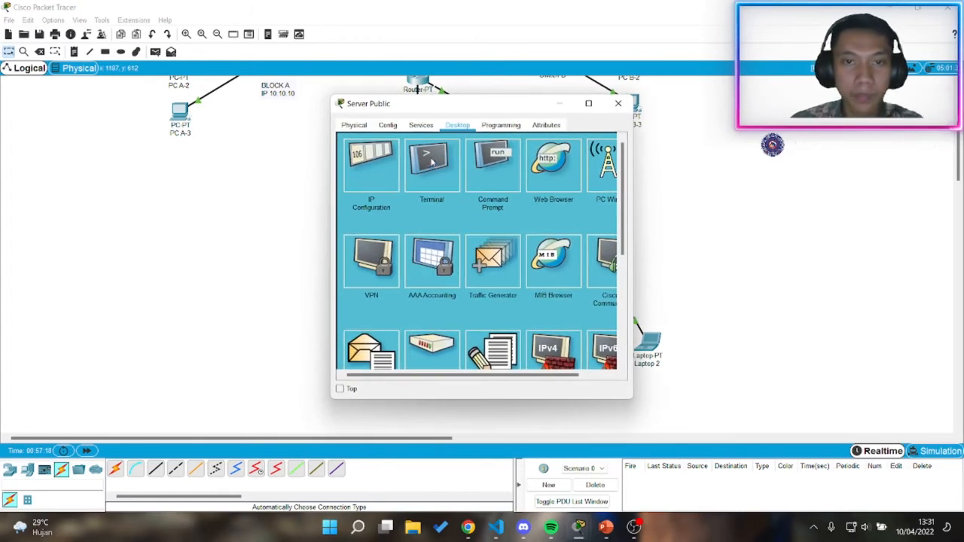
{"action": "left_click", "coordinate": [375, 172]}
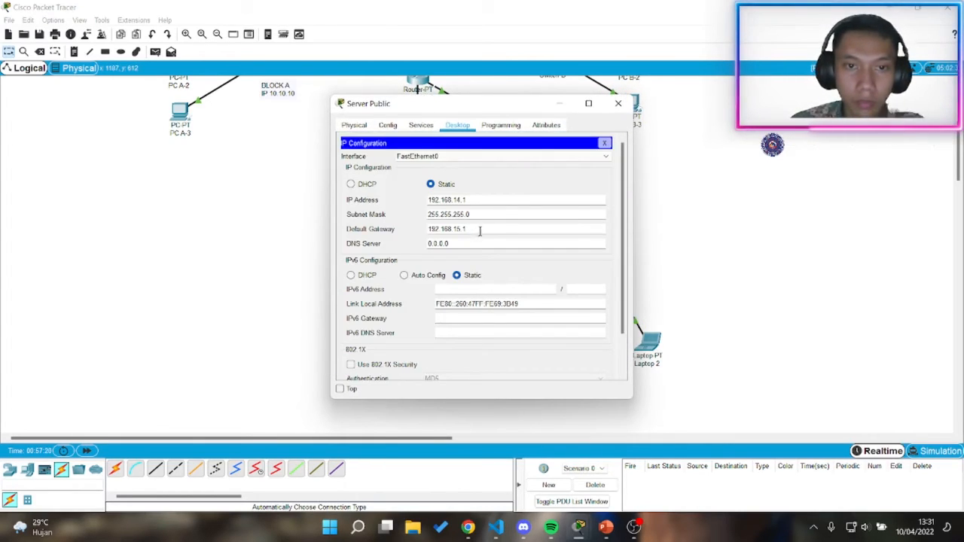
{"action": "left_click", "coordinate": [421, 126]}
{"action": "left_click", "coordinate": [388, 125]}
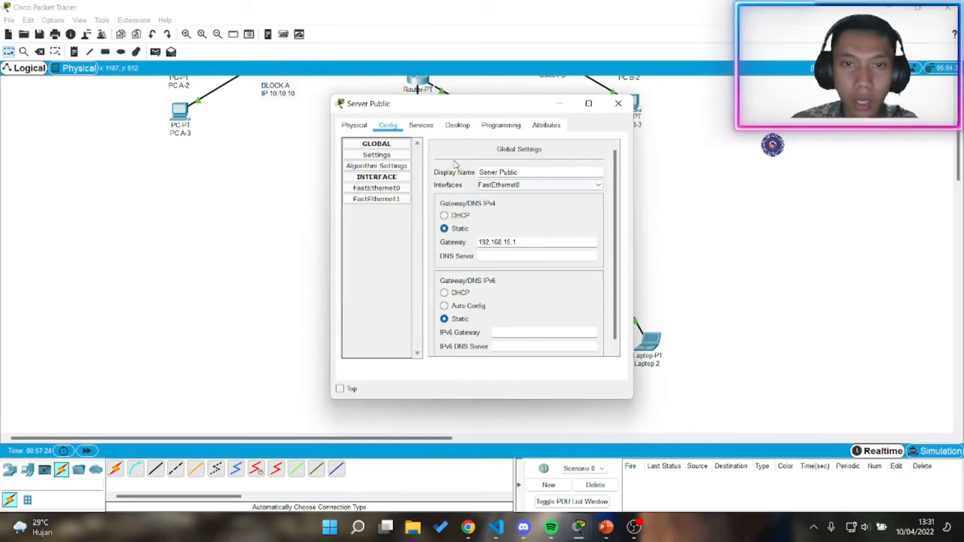
{"action": "left_click", "coordinate": [420, 127]}
{"action": "left_click", "coordinate": [372, 165]}
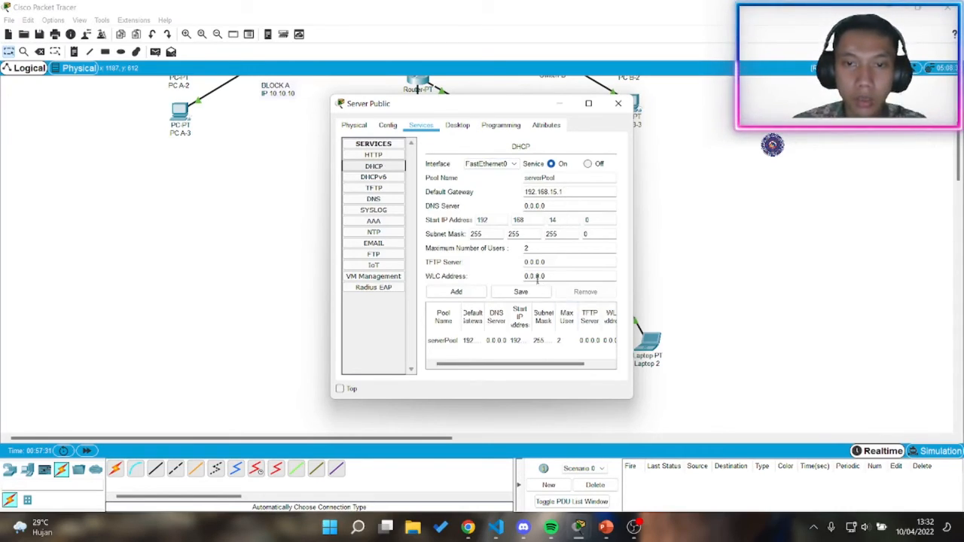
{"action": "left_click", "coordinate": [600, 220]}
{"action": "key", "text": "BackSpace"}
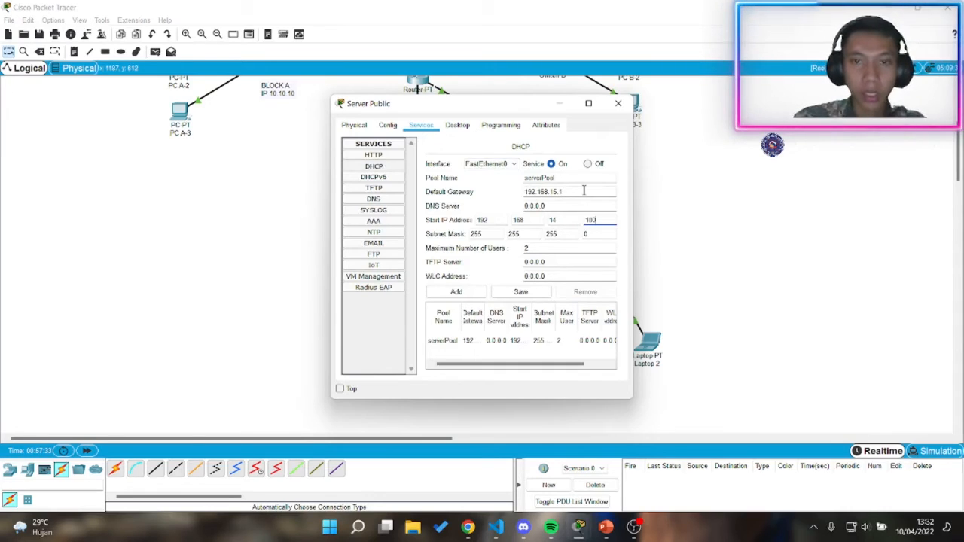
{"action": "type", "text": "1"}
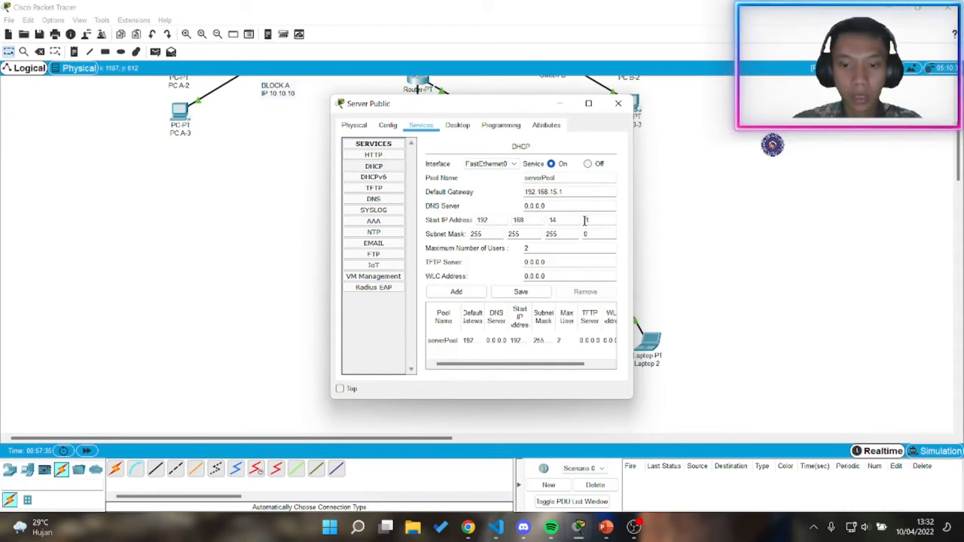
{"action": "type", "text": "1"}
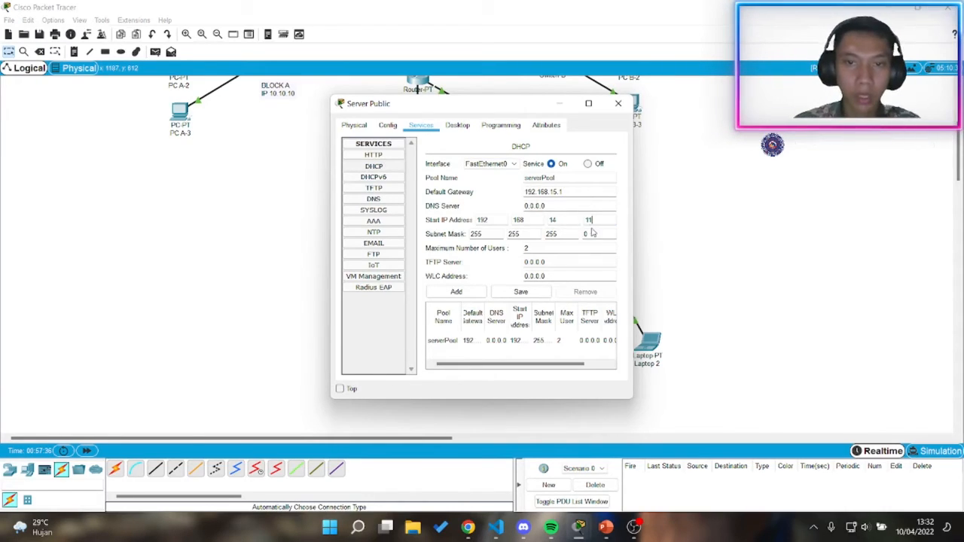
{"action": "left_click", "coordinate": [530, 294]}
{"action": "left_click", "coordinate": [617, 103]}
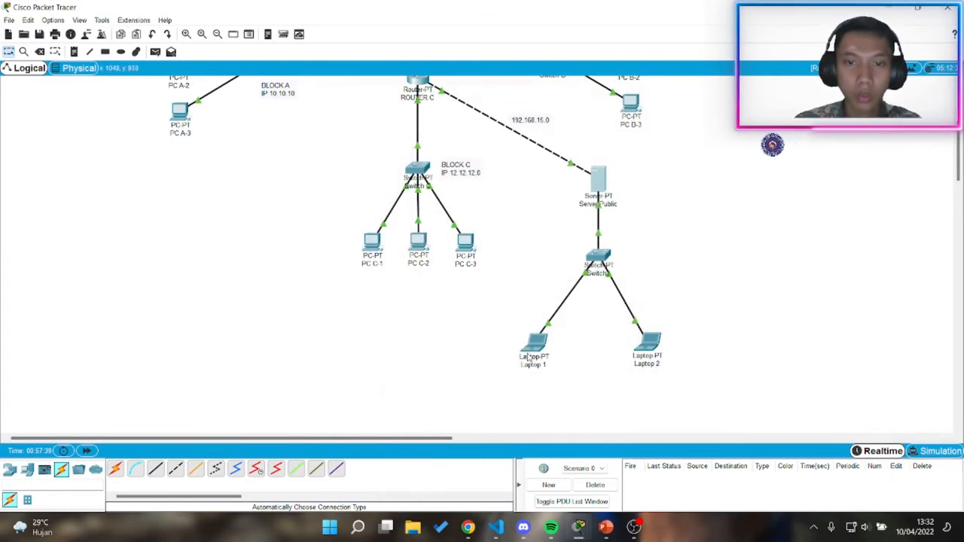
Step: Retry the DHCP request on Laptop 1 with the updated pool and switch the laptop back to static
{"action": "left_click", "coordinate": [533, 340]}
{"action": "left_click", "coordinate": [370, 162]}
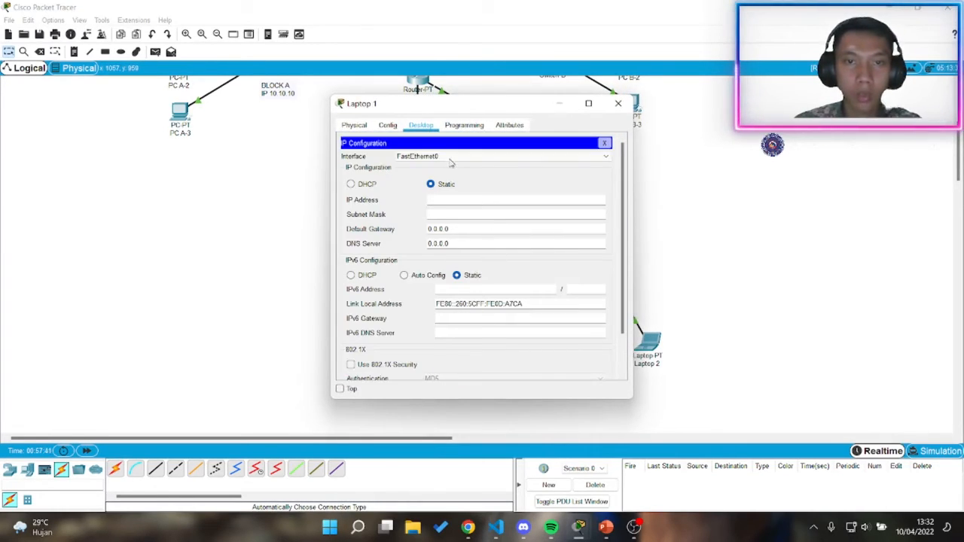
{"action": "left_click", "coordinate": [367, 185]}
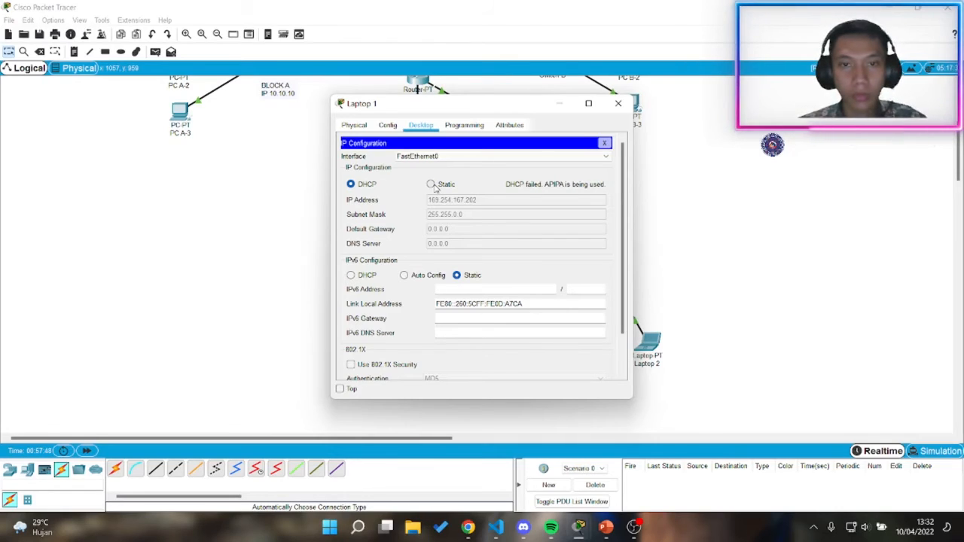
{"action": "left_click", "coordinate": [431, 185]}
{"action": "left_click", "coordinate": [617, 104]}
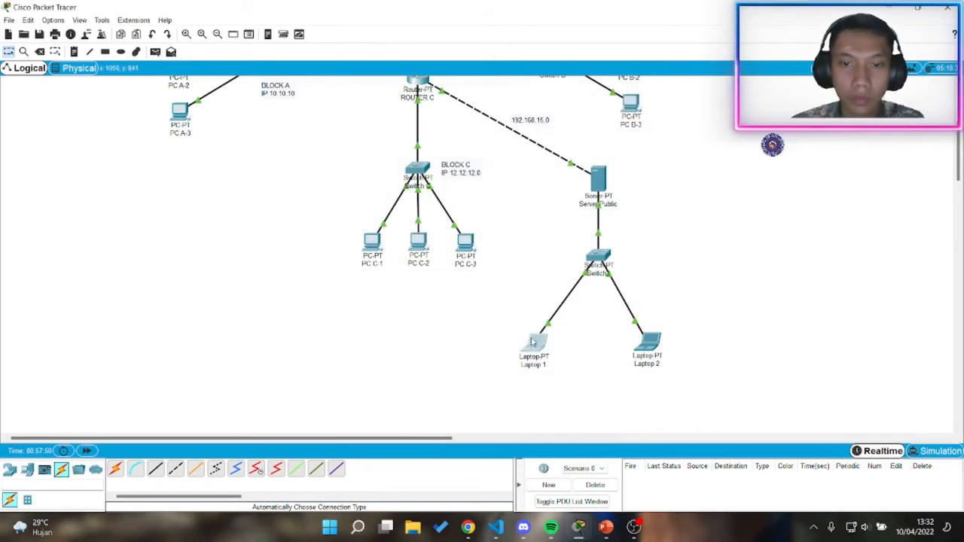
Step: Change the default gateway of Server Public's serverPool DHCP pool to 192.168.14.1 and save the pool
{"action": "left_click", "coordinate": [598, 178]}
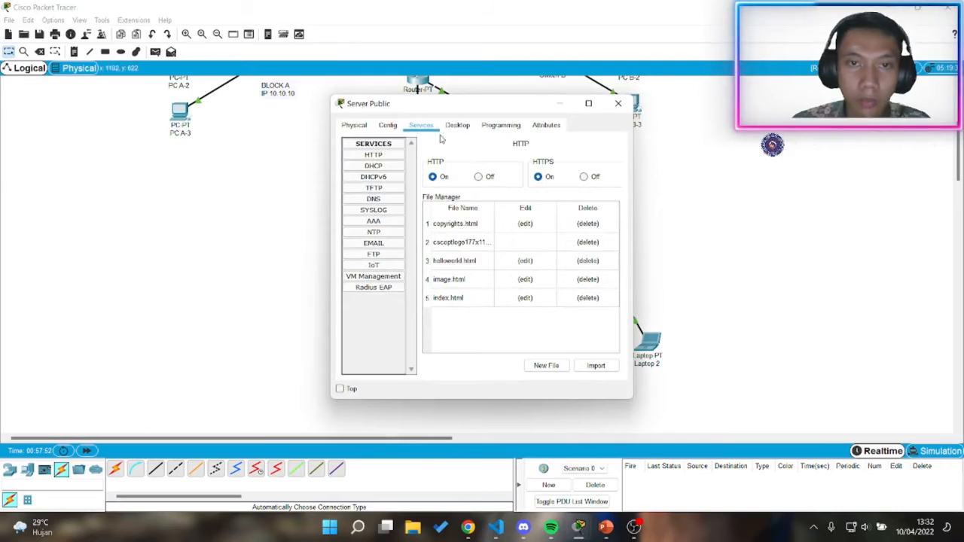
{"action": "left_click", "coordinate": [383, 167]}
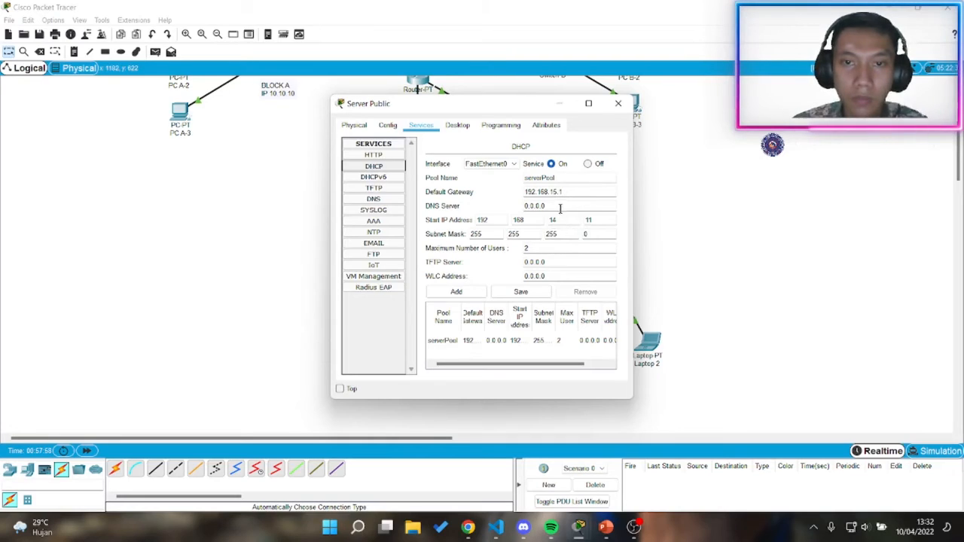
{"action": "left_click_drag", "start_coordinate": [565, 194], "coordinate": [520, 192]}
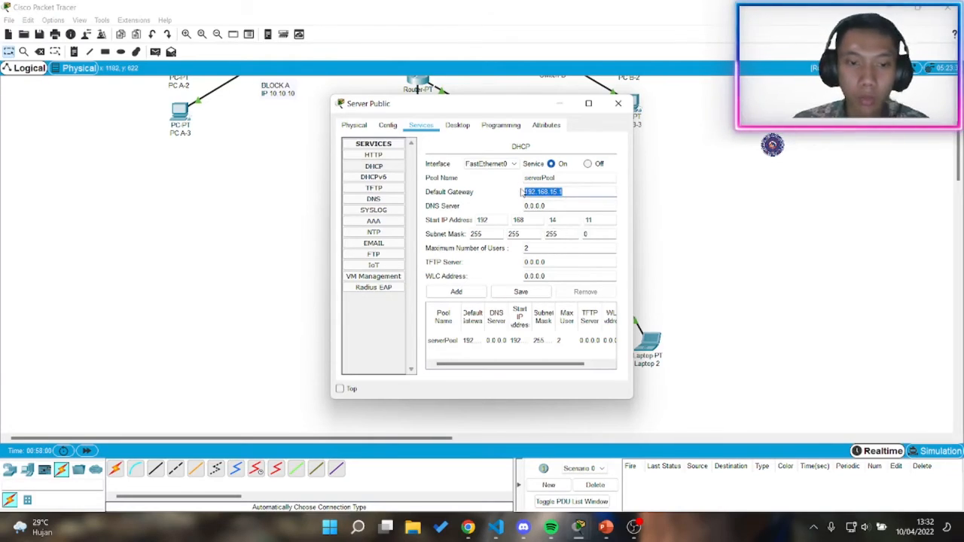
{"action": "type", "text": "192.168.15.2"}
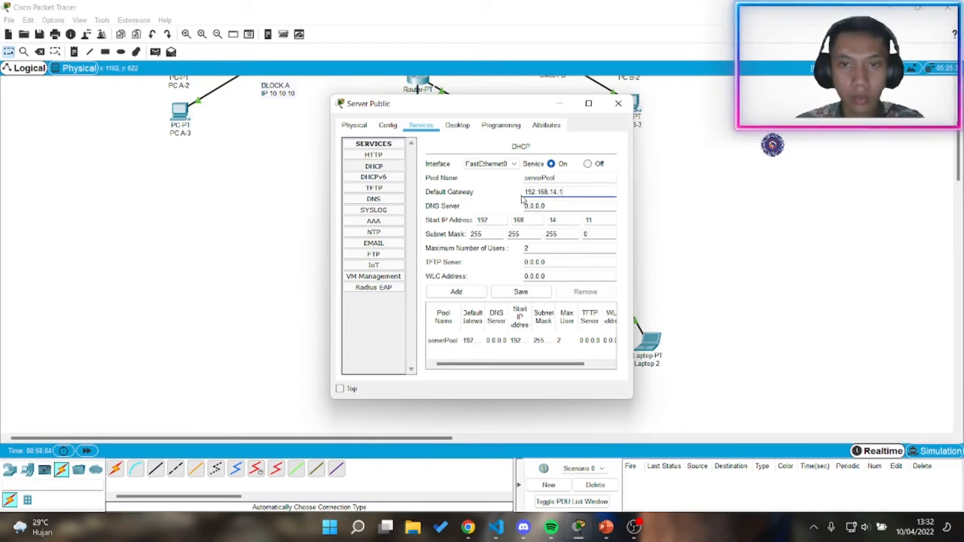
{"action": "left_click", "coordinate": [527, 292]}
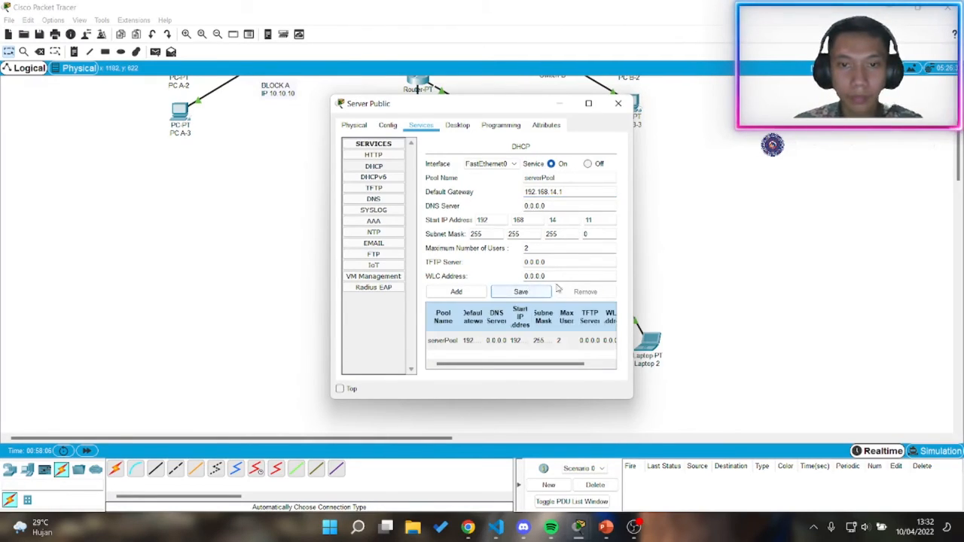
{"action": "left_click", "coordinate": [618, 103]}
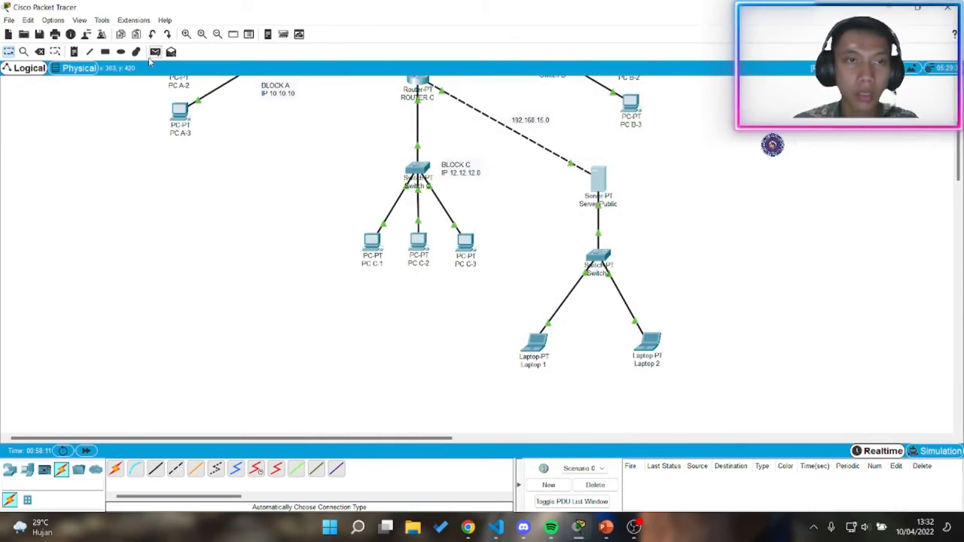
Step: Switch Laptop 1's FastEthernet0 IP configuration to DHCP and close its window
{"action": "left_click", "coordinate": [534, 343]}
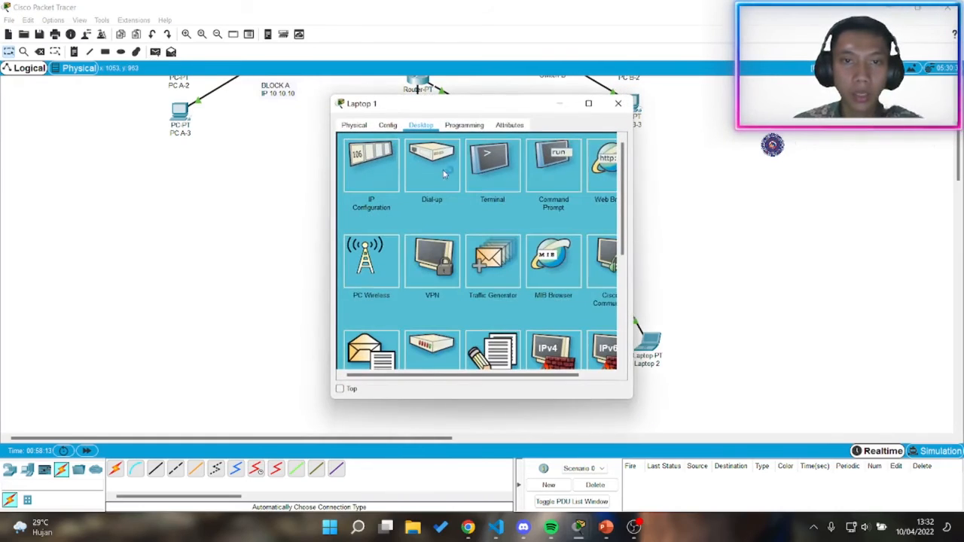
{"action": "left_click", "coordinate": [383, 179]}
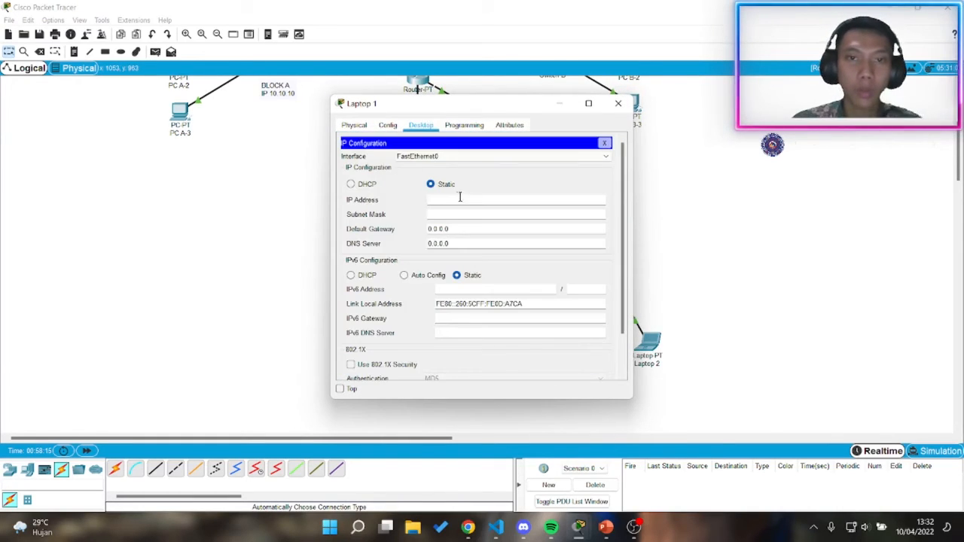
{"action": "left_click", "coordinate": [368, 185]}
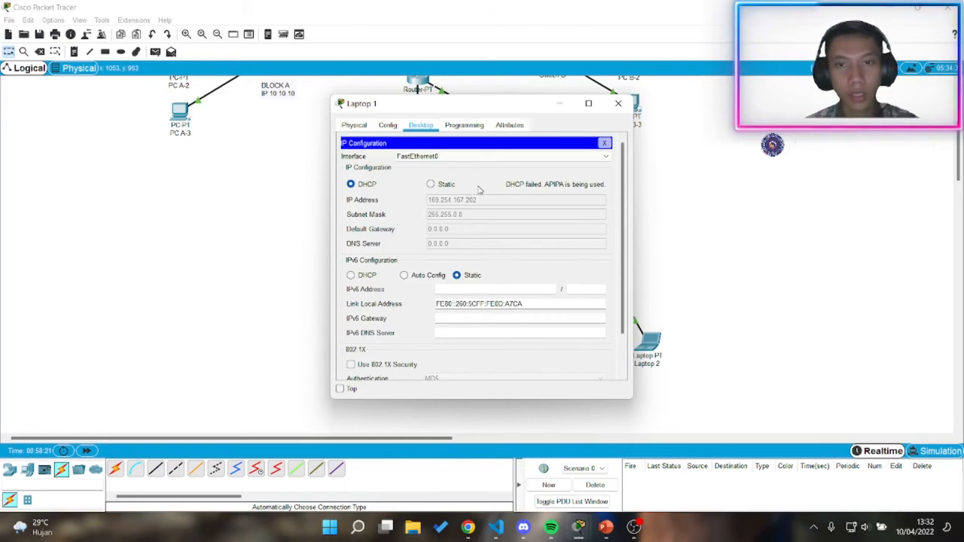
{"action": "left_click", "coordinate": [618, 103]}
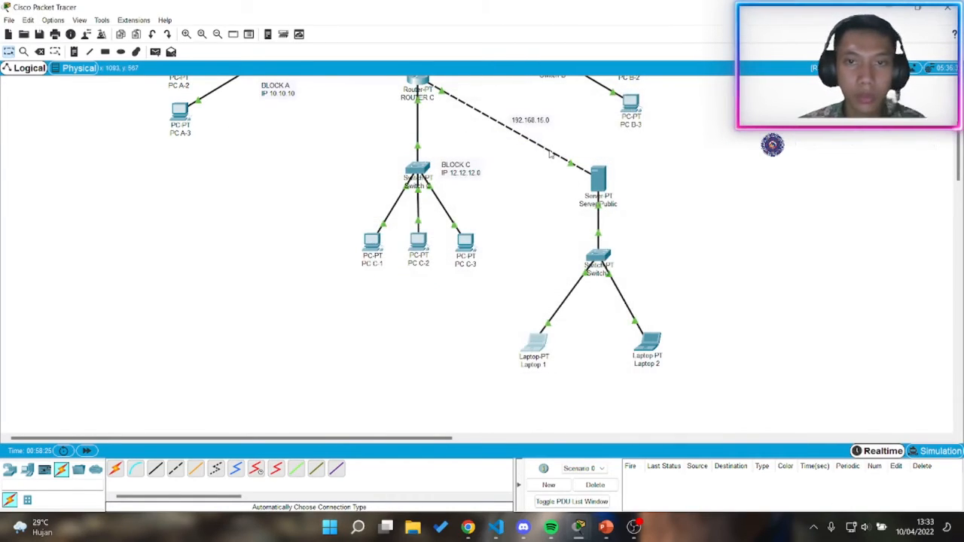
Step: Delete the cable between Router C and Server Public along with its 192.168.15.0 label
{"action": "key", "text": "Delete"}
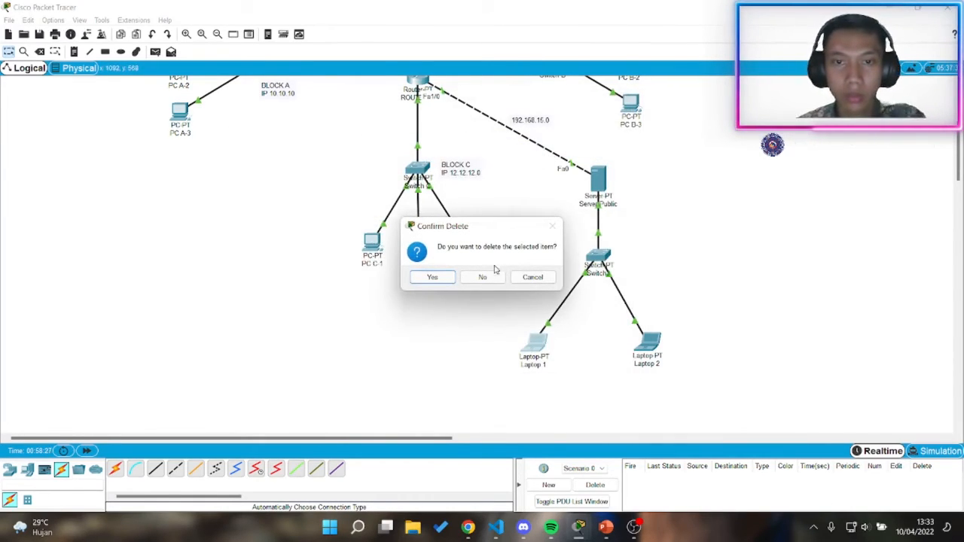
{"action": "left_click", "coordinate": [536, 277]}
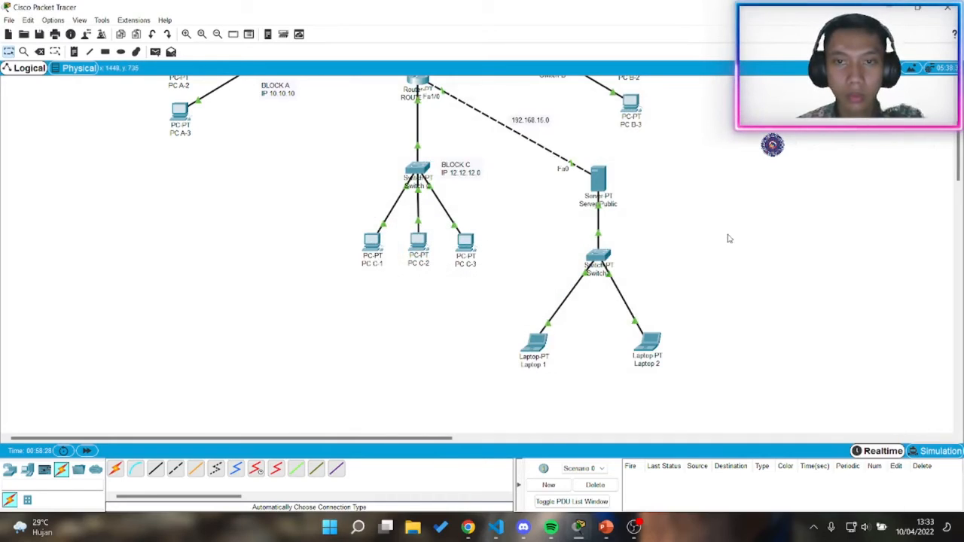
{"action": "key", "text": "Delete"}
{"action": "left_click", "coordinate": [539, 144]}
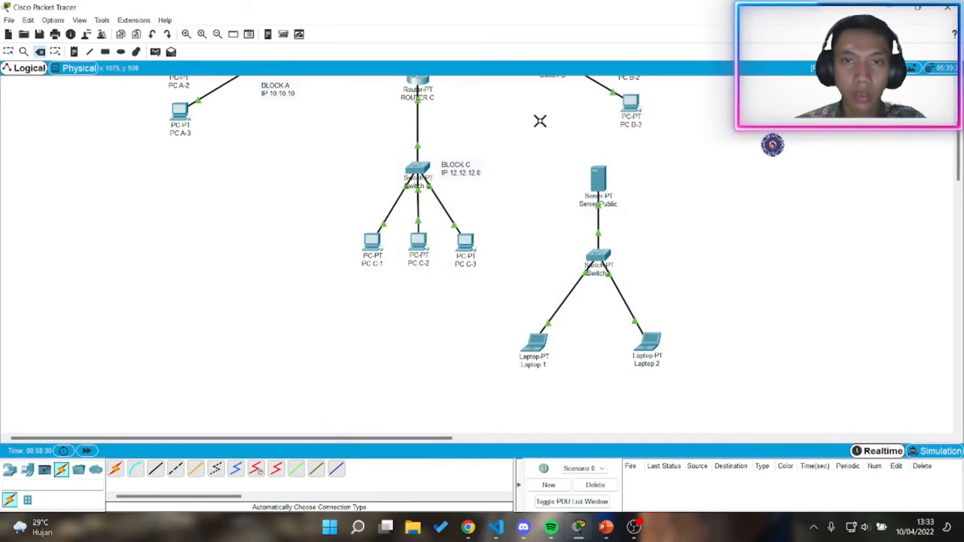
{"action": "key", "text": "Escape"}
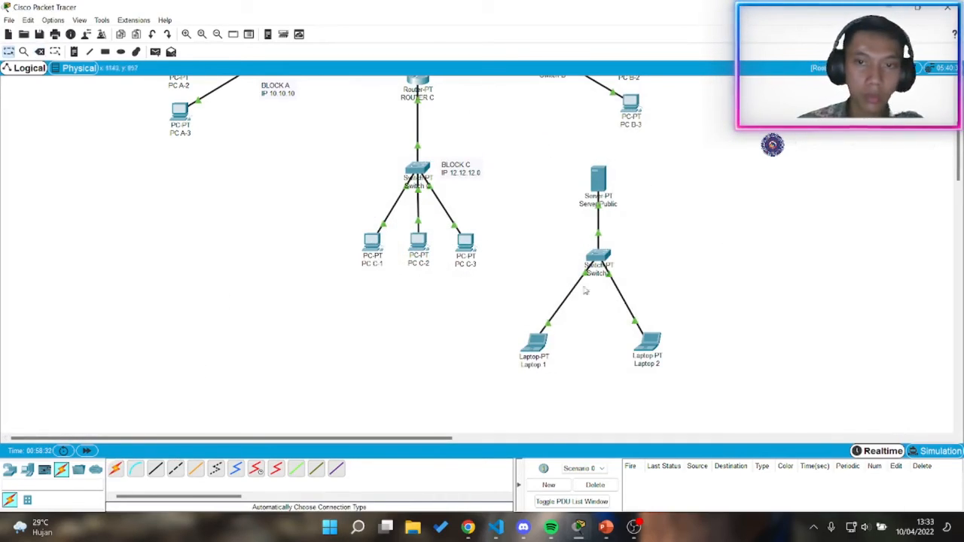
Step: Set Server Public's static IP address on FastEthernet0 to 192.168.15.2
{"action": "left_click", "coordinate": [594, 175]}
{"action": "left_click", "coordinate": [593, 174]}
{"action": "left_click", "coordinate": [457, 126]}
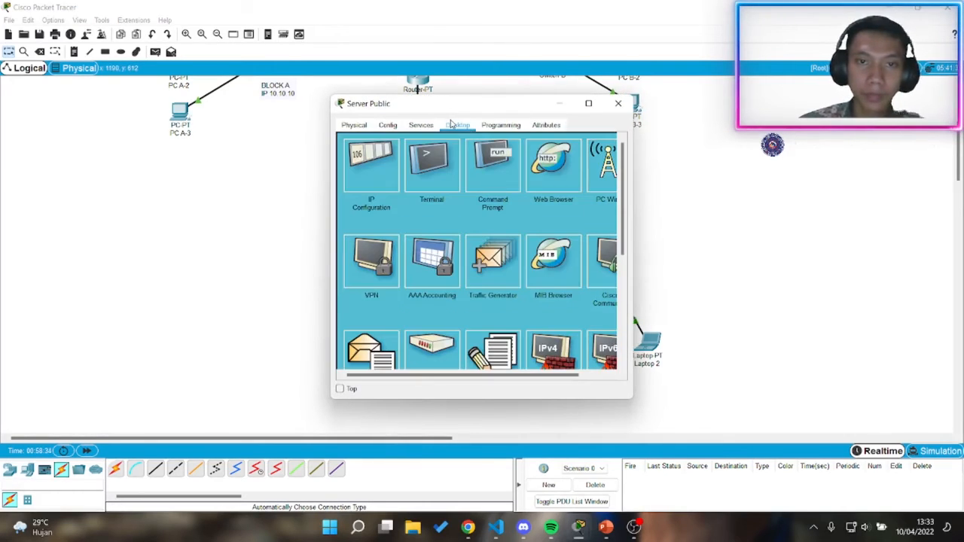
{"action": "left_click", "coordinate": [379, 179]}
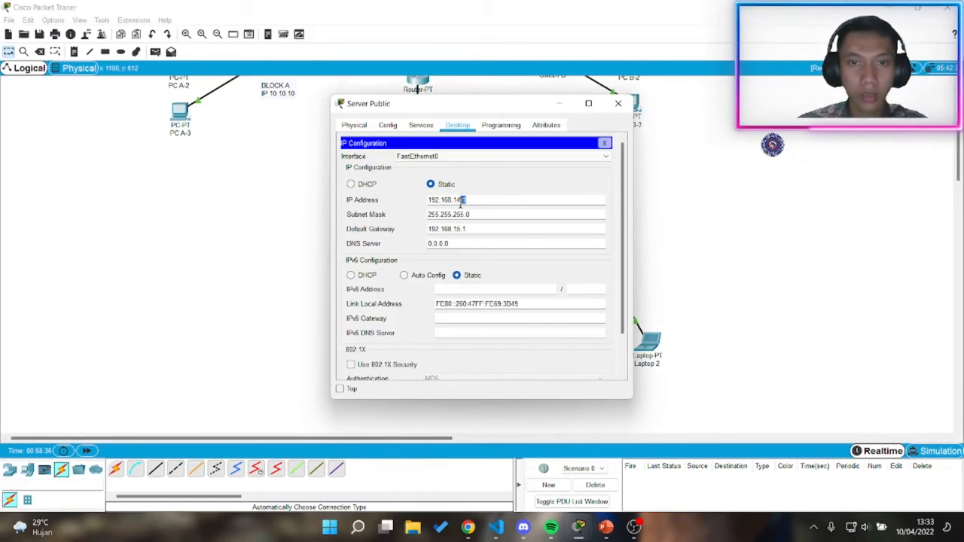
{"action": "type", "text": "15.1"}
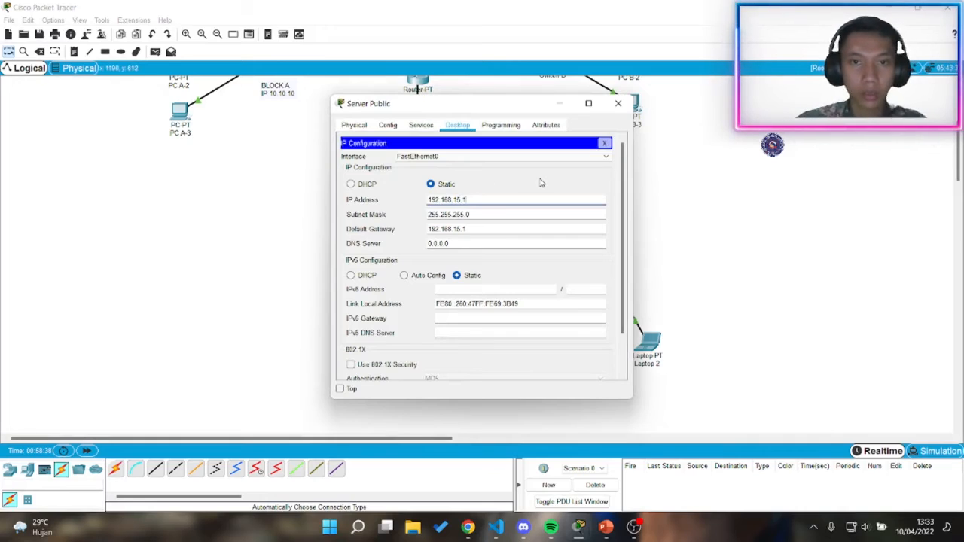
{"action": "key", "text": "BackSpace"}
{"action": "type", "text": "2"}
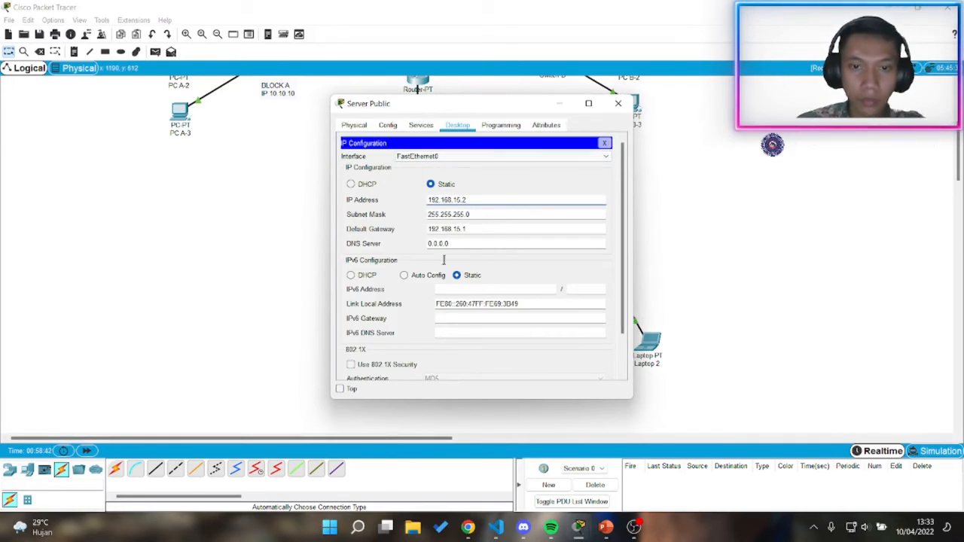
Step: Set the serverPool DHCP pool on Server Public to default gateway 192.168.15.1 and start IP address 192.168.15.11, and save it
{"action": "left_click", "coordinate": [420, 125]}
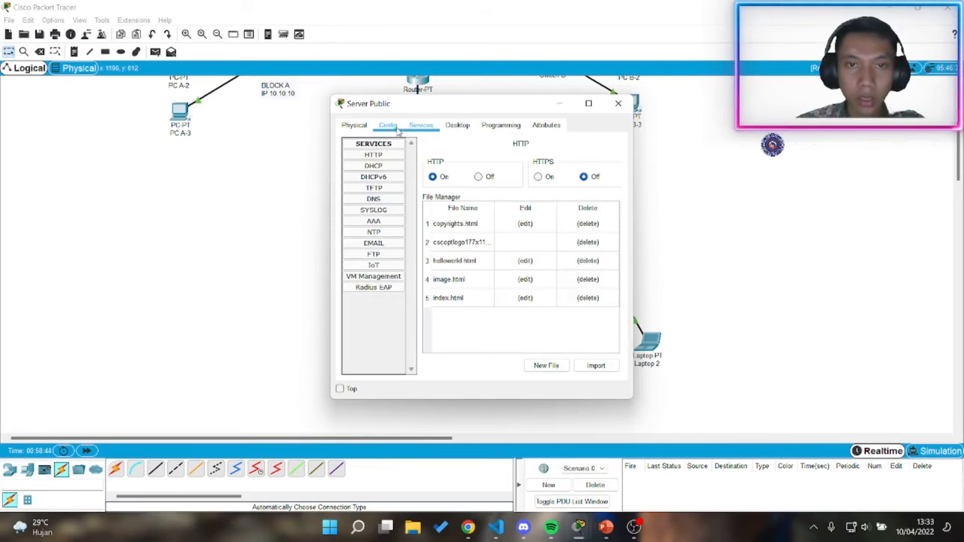
{"action": "left_click", "coordinate": [394, 126]}
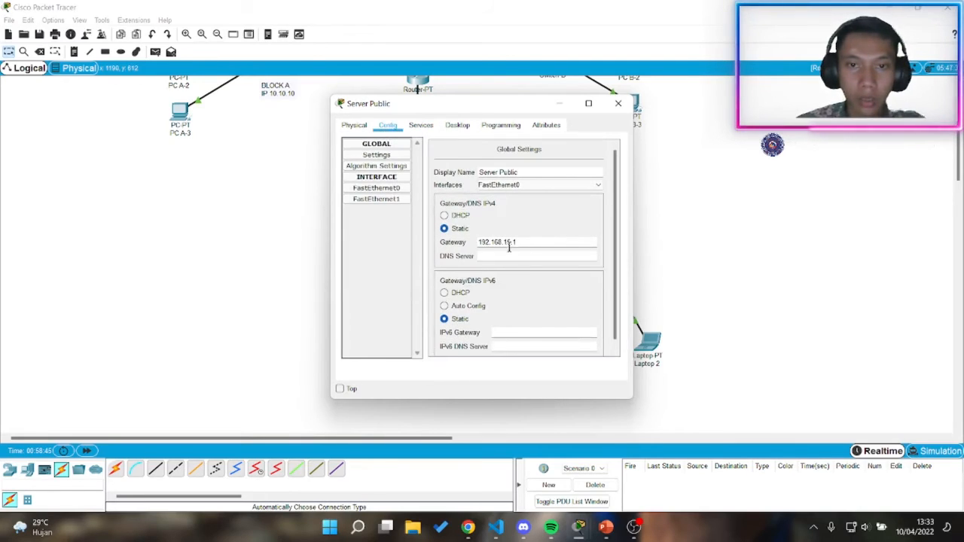
{"action": "left_click", "coordinate": [420, 127]}
{"action": "left_click", "coordinate": [389, 168]}
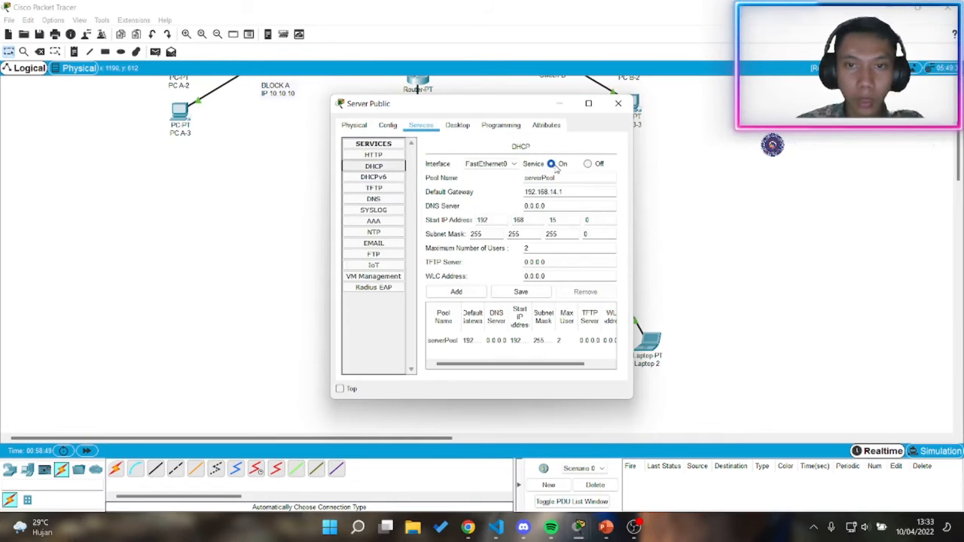
{"action": "left_click_drag", "start_coordinate": [568, 193], "coordinate": [547, 193]}
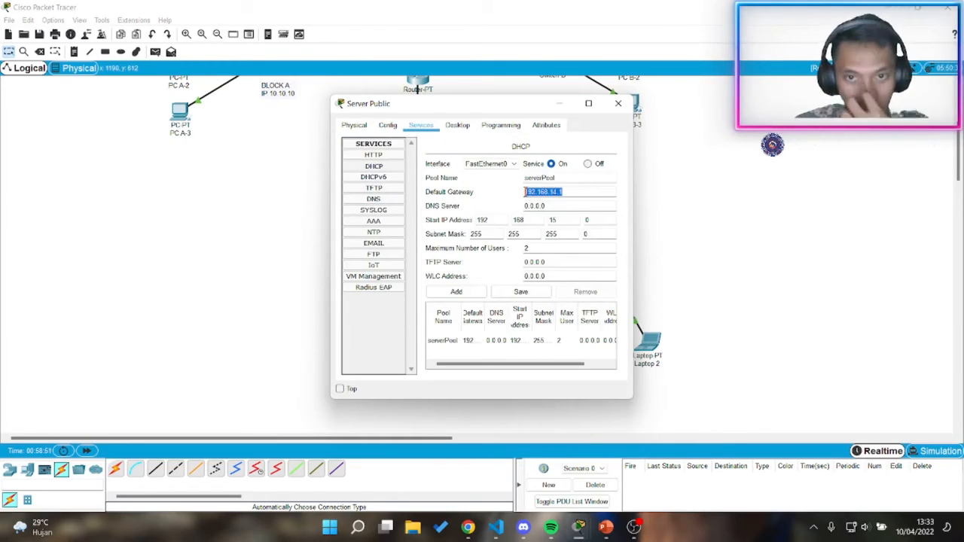
{"action": "left_click", "coordinate": [527, 191]}
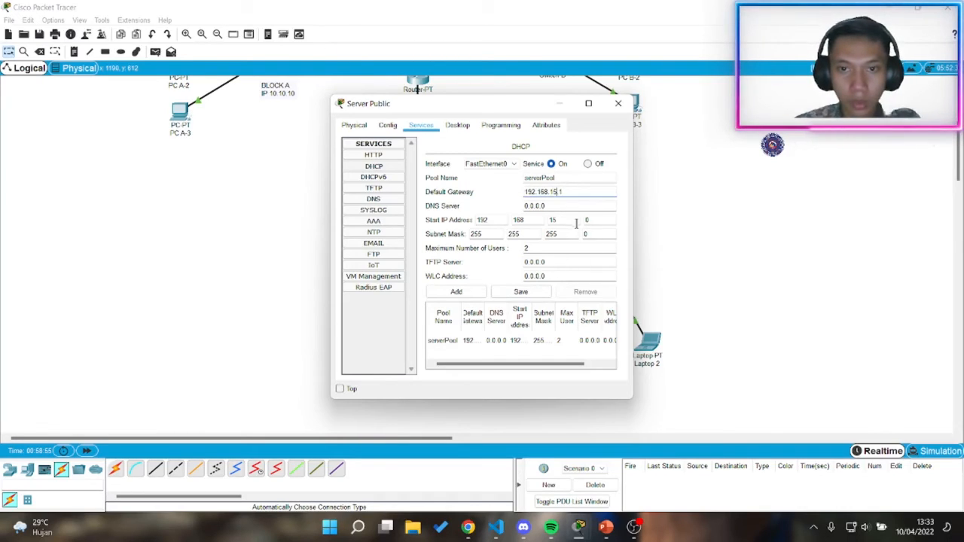
{"action": "left_click", "coordinate": [602, 219]}
{"action": "key", "text": "BackSpace"}
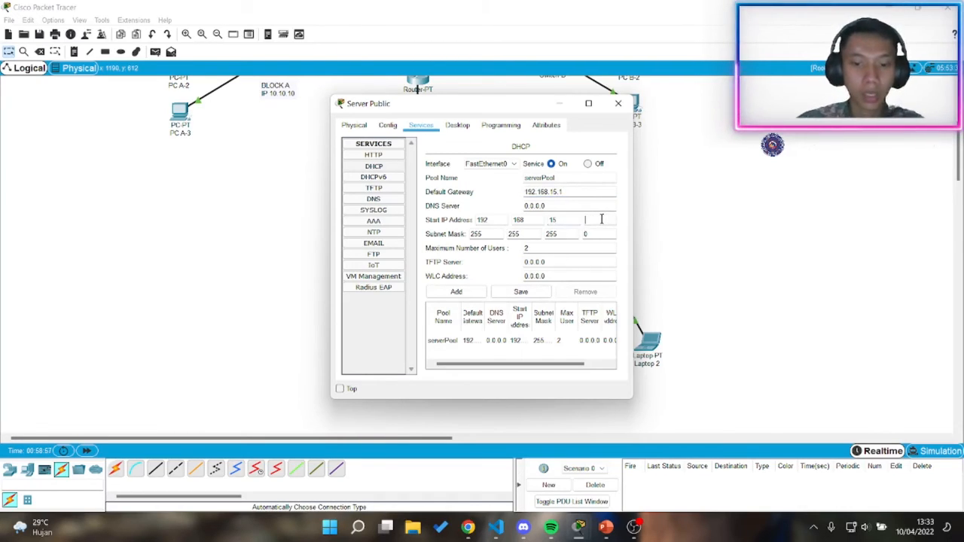
{"action": "type", "text": "11"}
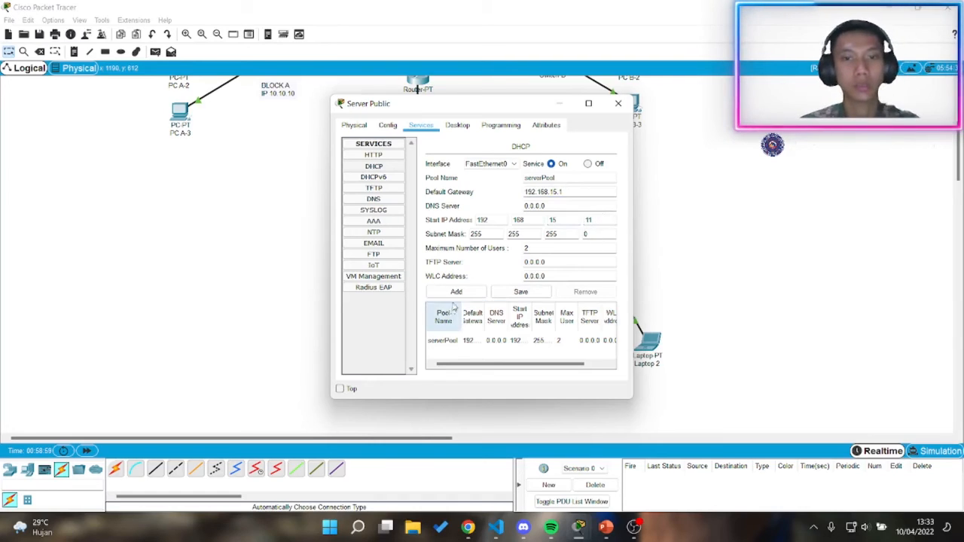
{"action": "left_click", "coordinate": [520, 292]}
{"action": "left_click", "coordinate": [618, 103]}
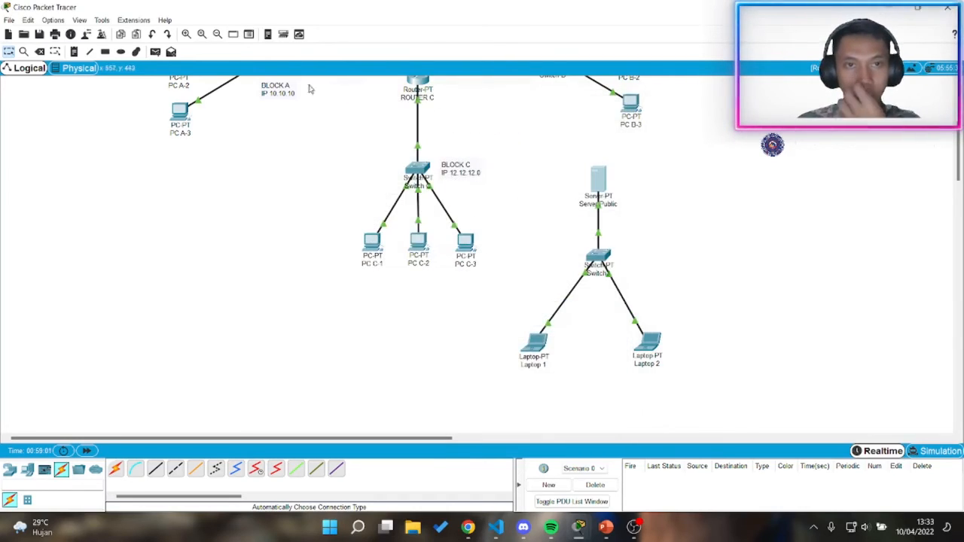
Step: Request a DHCP address again for Laptop 1's FastEthernet0 and close its window
{"action": "left_click", "coordinate": [521, 340]}
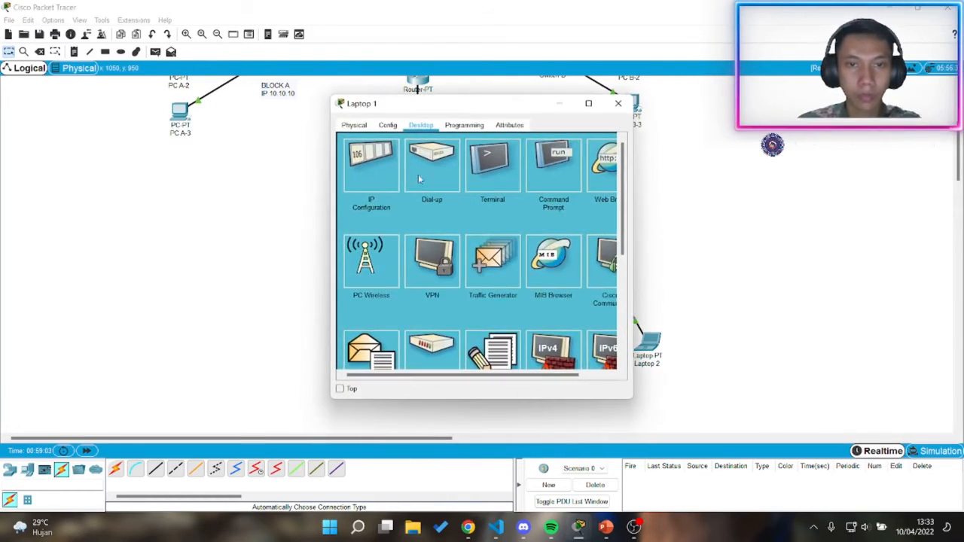
{"action": "left_click", "coordinate": [371, 165]}
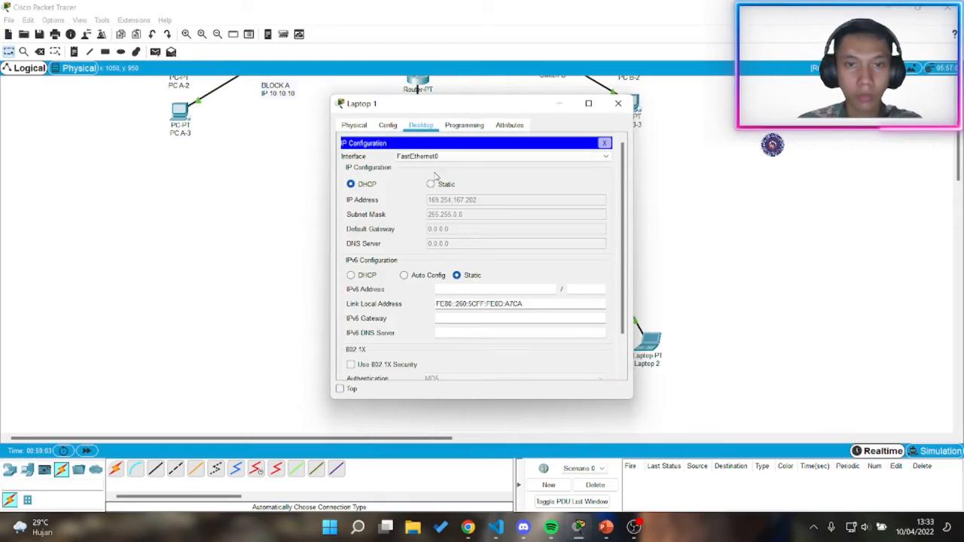
{"action": "left_click", "coordinate": [367, 186]}
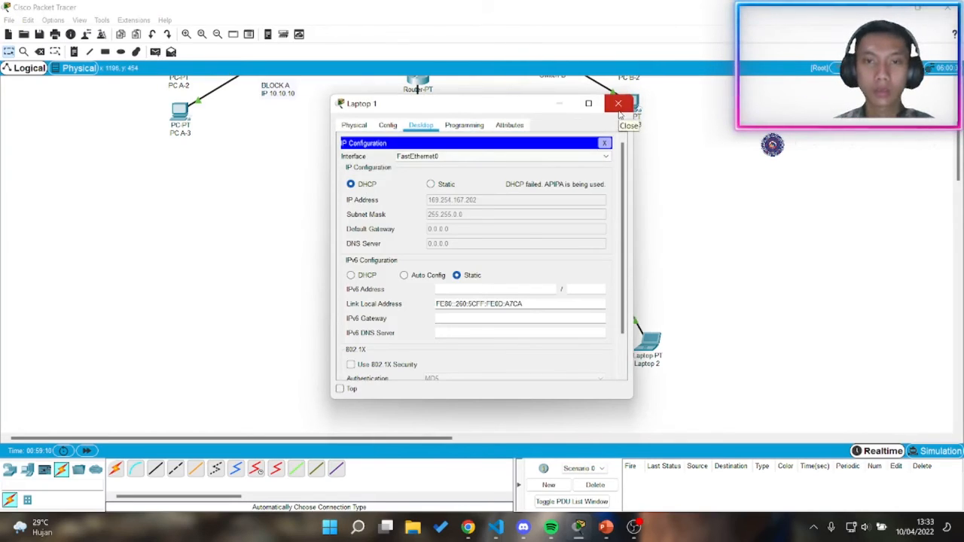
{"action": "left_click", "coordinate": [618, 104]}
Step: Delete Laptop 1 from the workspace
{"action": "left_click_drag", "start_coordinate": [569, 377], "coordinate": [486, 347]}
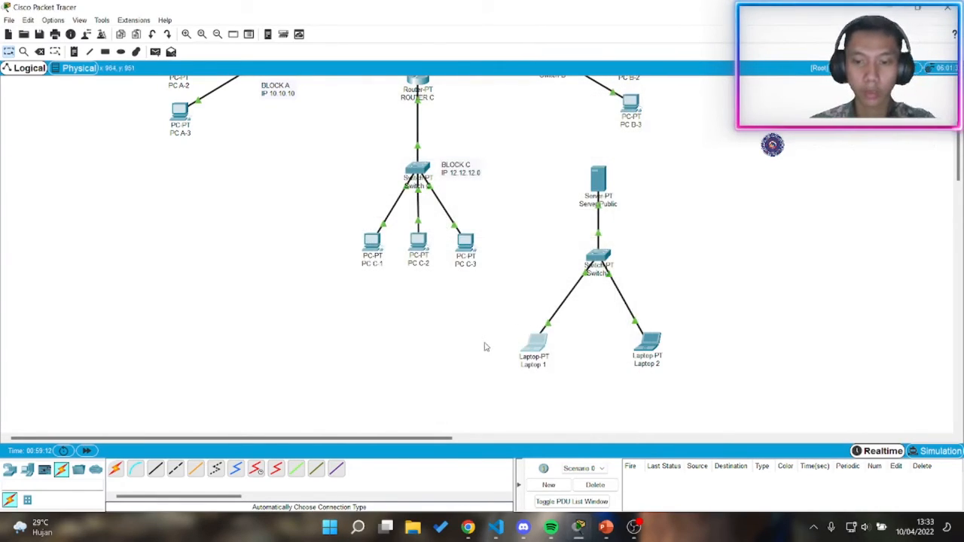
{"action": "key", "text": "Delete"}
{"action": "left_click", "coordinate": [433, 277]}
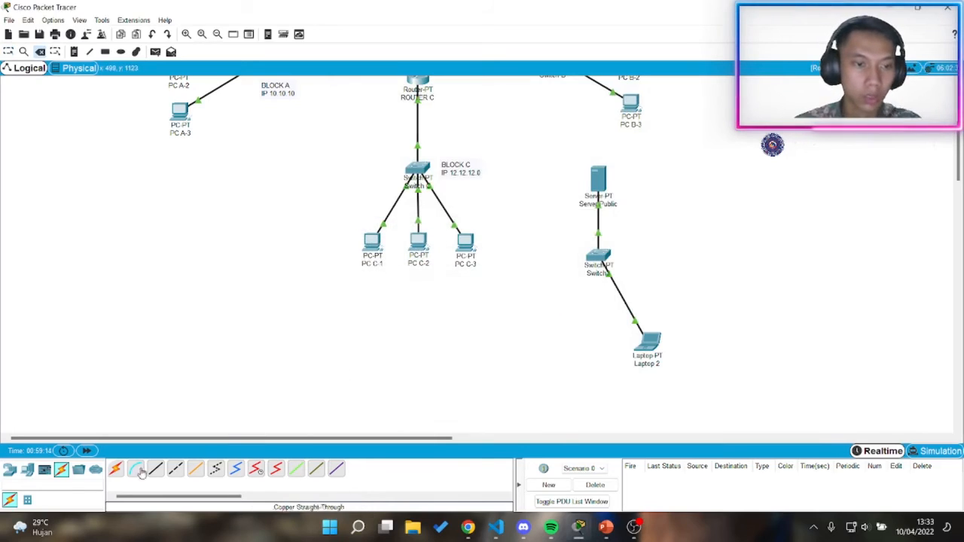
Step: Place a PC where Laptop 1 stood and link it to the switch below Server Public with an automatically chosen cable
{"action": "left_click", "coordinate": [21, 470]}
{"action": "left_click", "coordinate": [115, 469]}
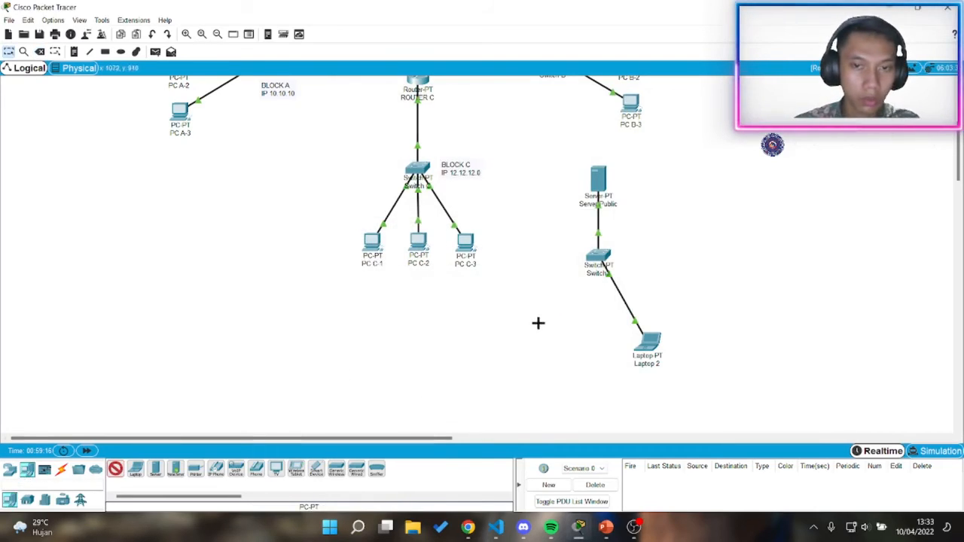
{"action": "left_click", "coordinate": [505, 358]}
{"action": "left_click_drag", "start_coordinate": [512, 366], "coordinate": [527, 352]}
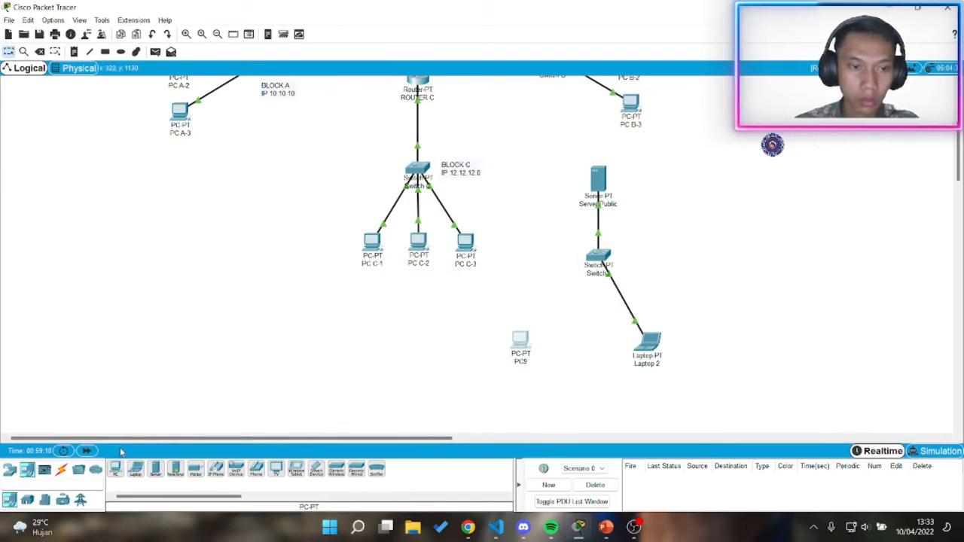
{"action": "left_click", "coordinate": [61, 469]}
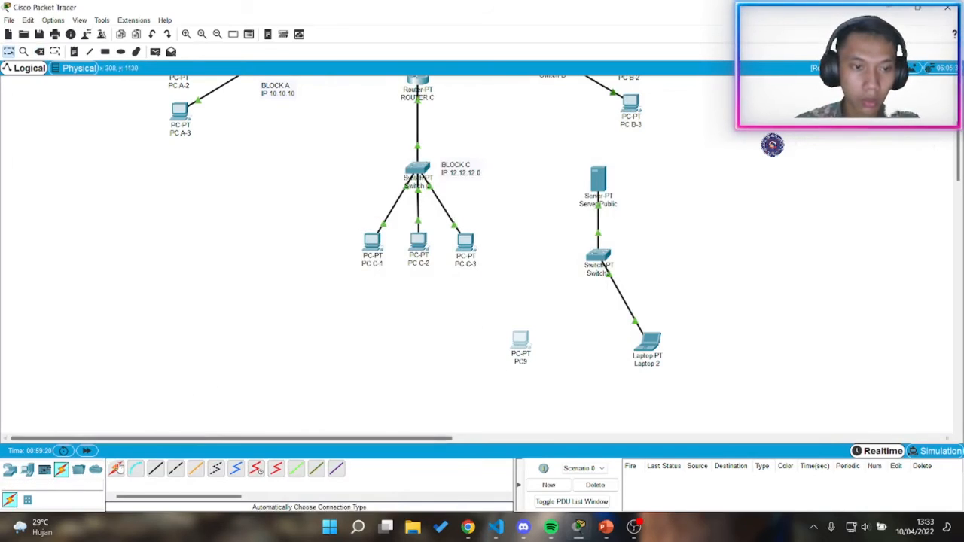
{"action": "left_click", "coordinate": [115, 469]}
{"action": "left_click", "coordinate": [593, 262]}
{"action": "left_click", "coordinate": [526, 343]}
Step: Switch the new PC's FastEthernet0 IP configuration to DHCP and close its window
{"action": "left_click", "coordinate": [523, 340]}
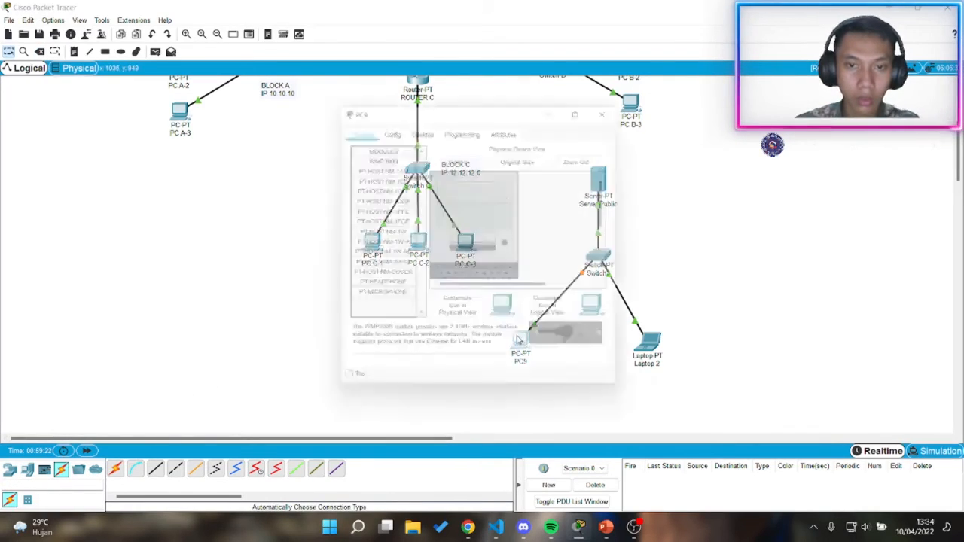
{"action": "left_click", "coordinate": [420, 125]}
{"action": "left_click", "coordinate": [377, 185]}
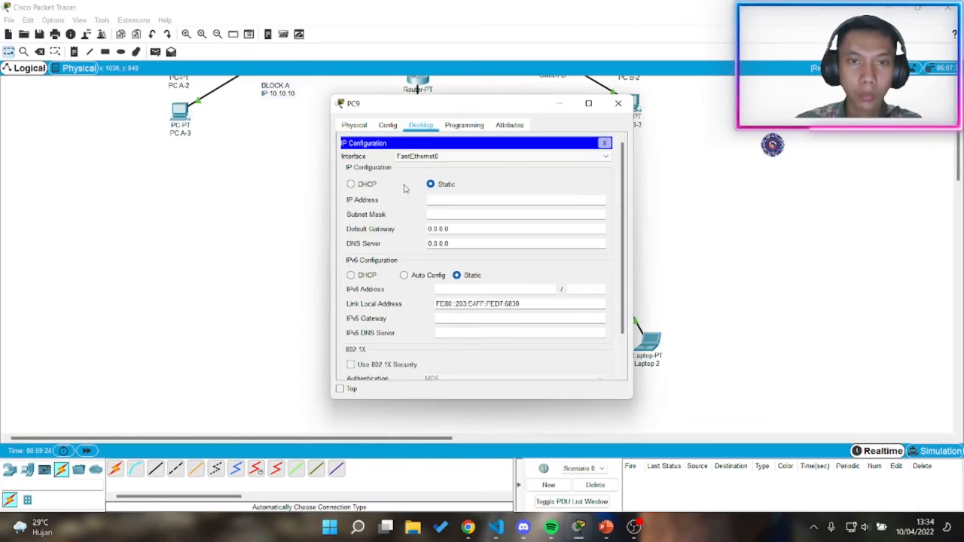
{"action": "left_click", "coordinate": [369, 185]}
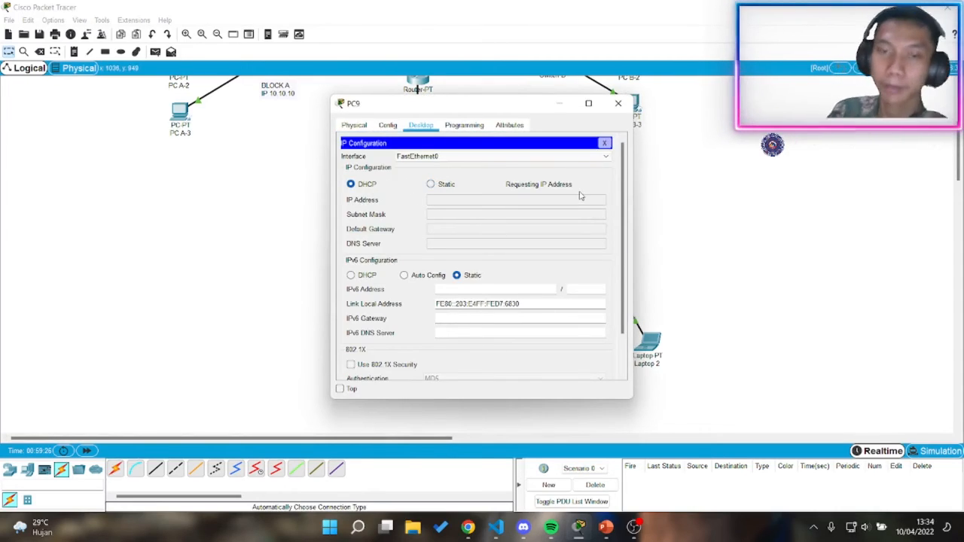
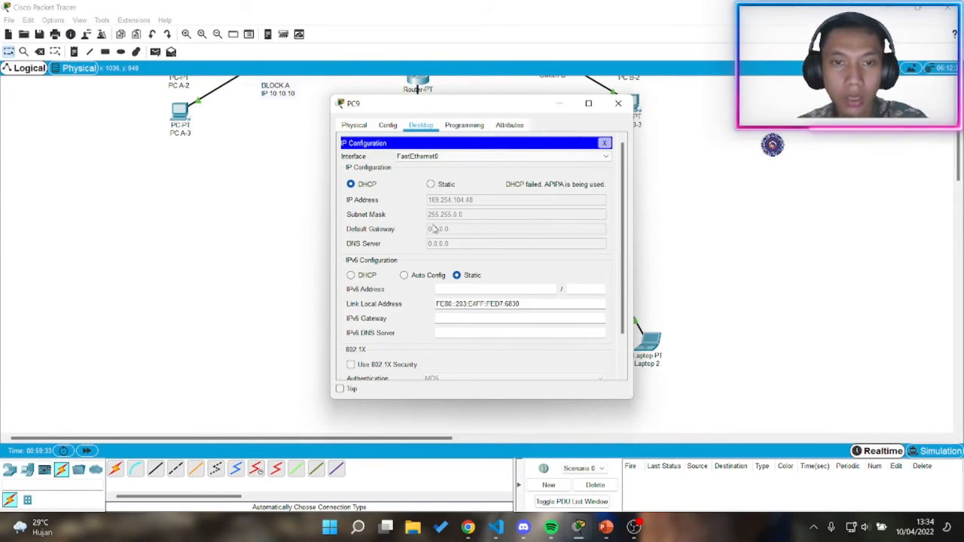
{"action": "left_click", "coordinate": [618, 103]}
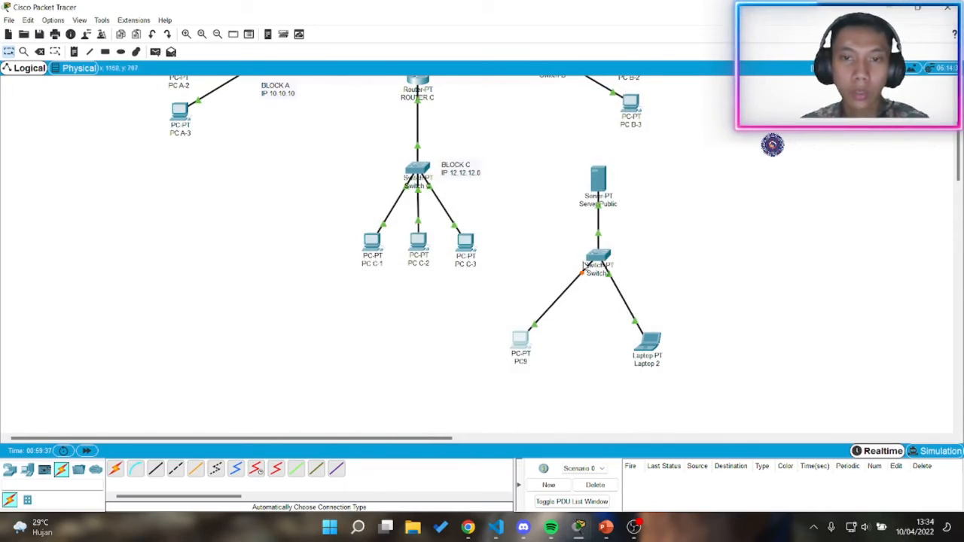
Step: Review Server Public's FastEthernet0 IP configuration and its serverPool DHCP settings, leaving the pool unsaved
{"action": "left_click", "coordinate": [599, 181]}
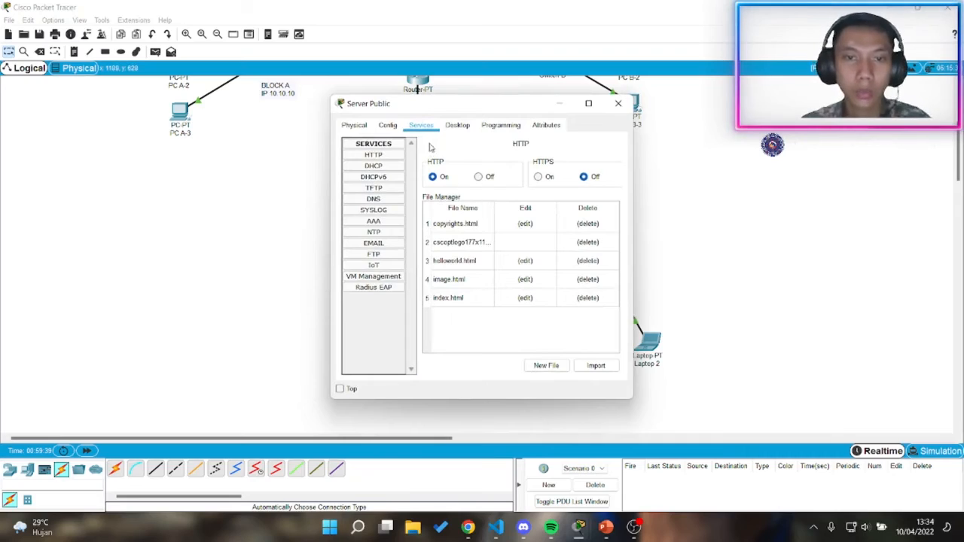
{"action": "left_click", "coordinate": [501, 125]}
{"action": "left_click", "coordinate": [455, 127]}
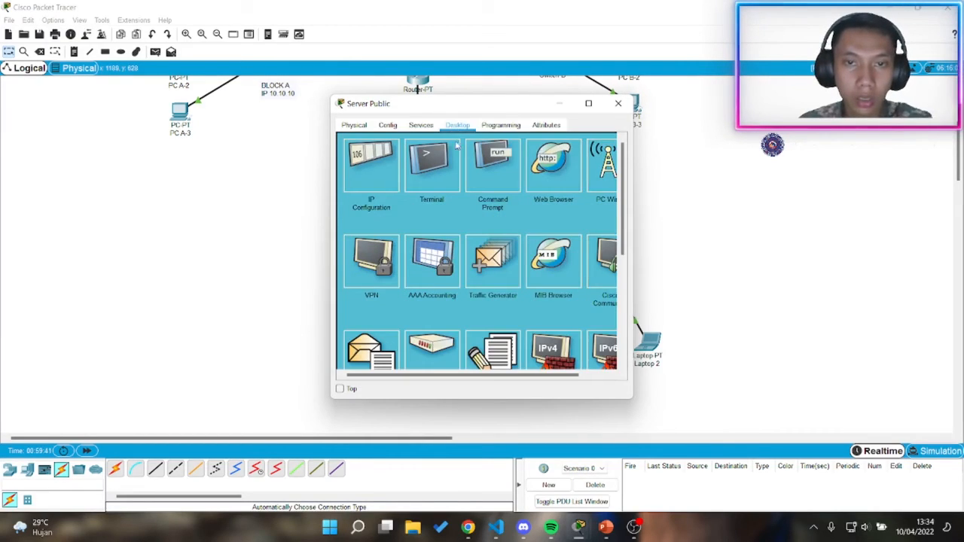
{"action": "left_click", "coordinate": [370, 182]}
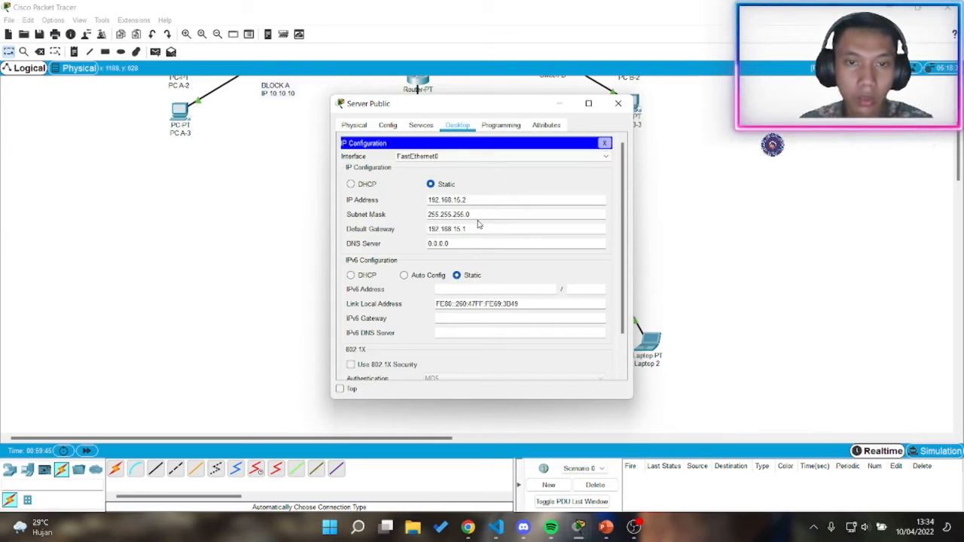
{"action": "left_click", "coordinate": [419, 126]}
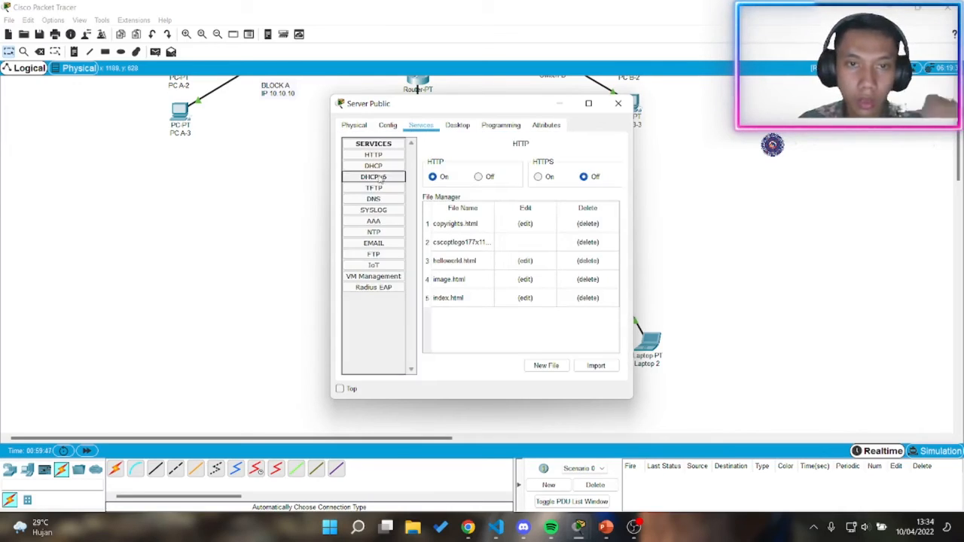
{"action": "left_click", "coordinate": [377, 166]}
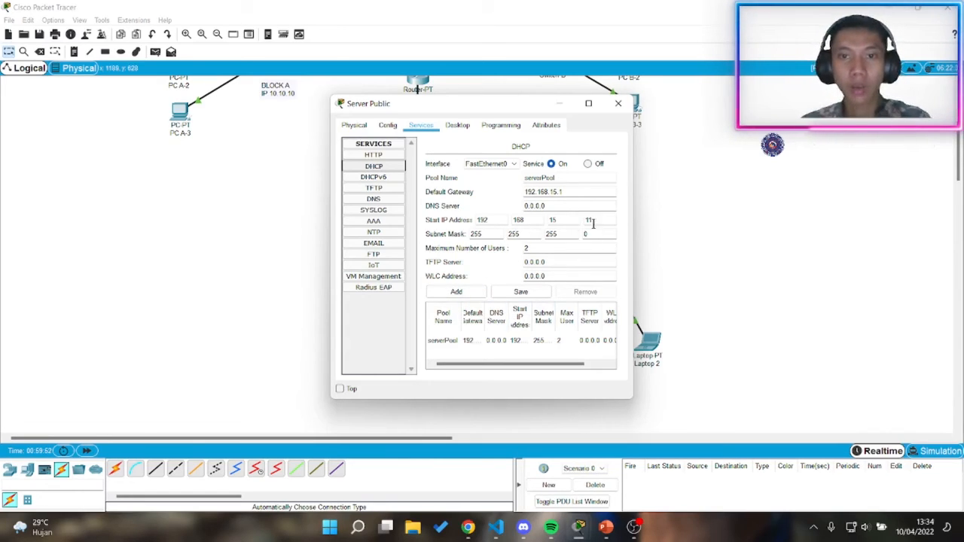
{"action": "key", "text": "BackSpace"}
{"action": "type", "text": "0"}
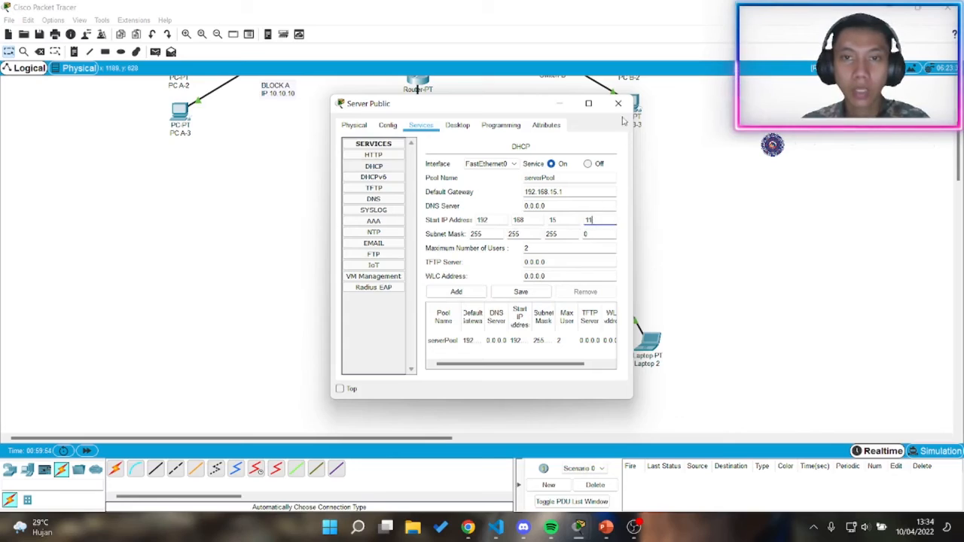
{"action": "left_click", "coordinate": [618, 103]}
Step: Retry the DHCP request on PC9's FastEthernet0, return its IP configuration to static and close the window
{"action": "left_click", "coordinate": [520, 340]}
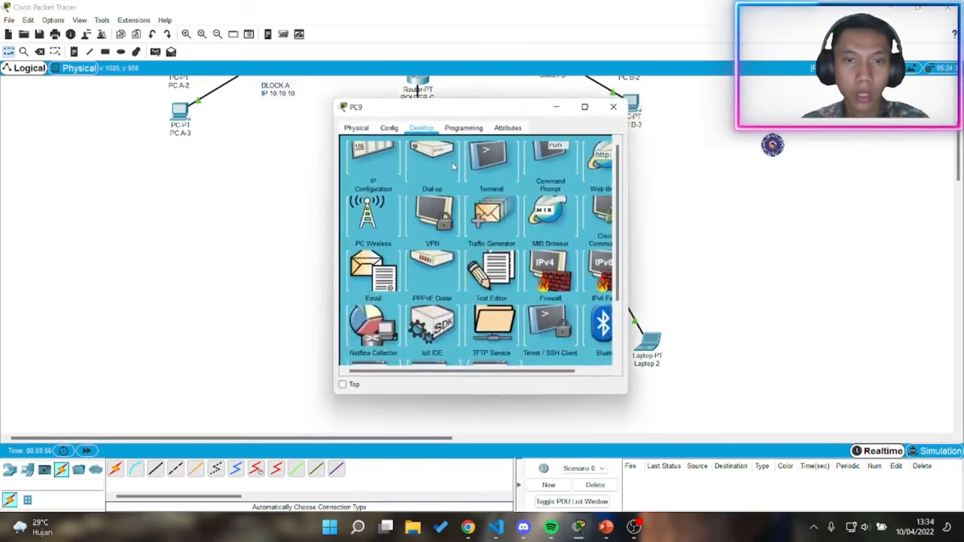
{"action": "left_click", "coordinate": [394, 148]}
{"action": "left_click", "coordinate": [431, 184]}
{"action": "left_click", "coordinate": [367, 184]}
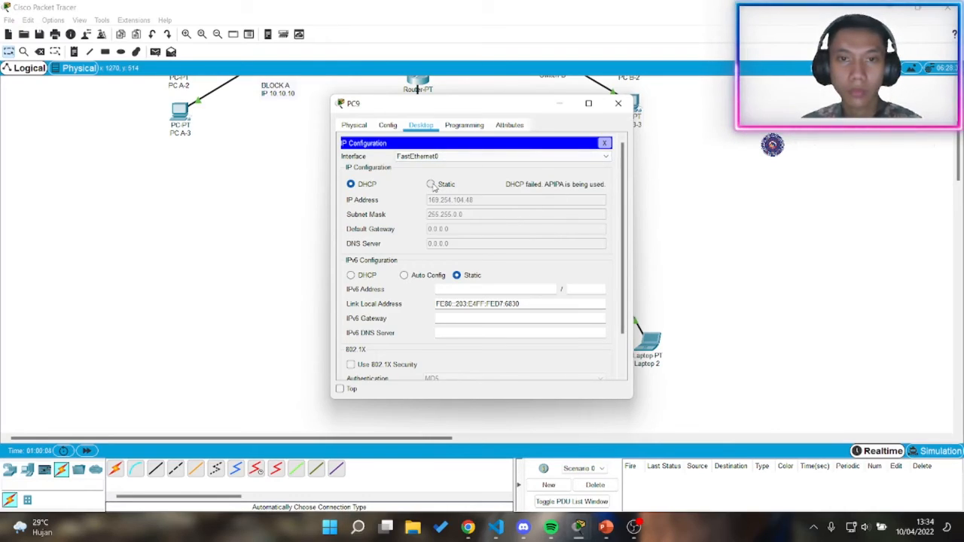
{"action": "left_click", "coordinate": [431, 184]}
{"action": "left_click", "coordinate": [618, 104]}
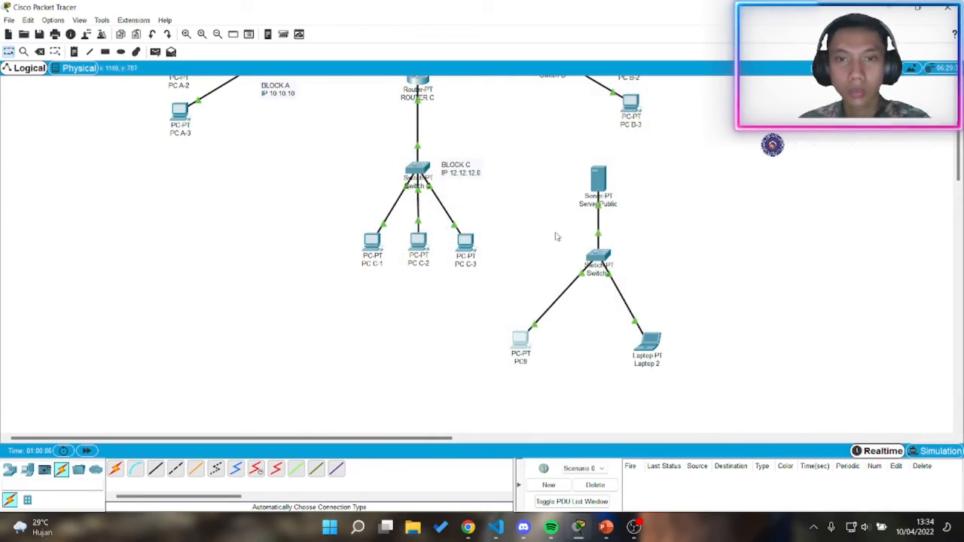
{"action": "scroll", "coordinate": [675, 248], "scroll_direction": "up", "scroll_amount": 3}
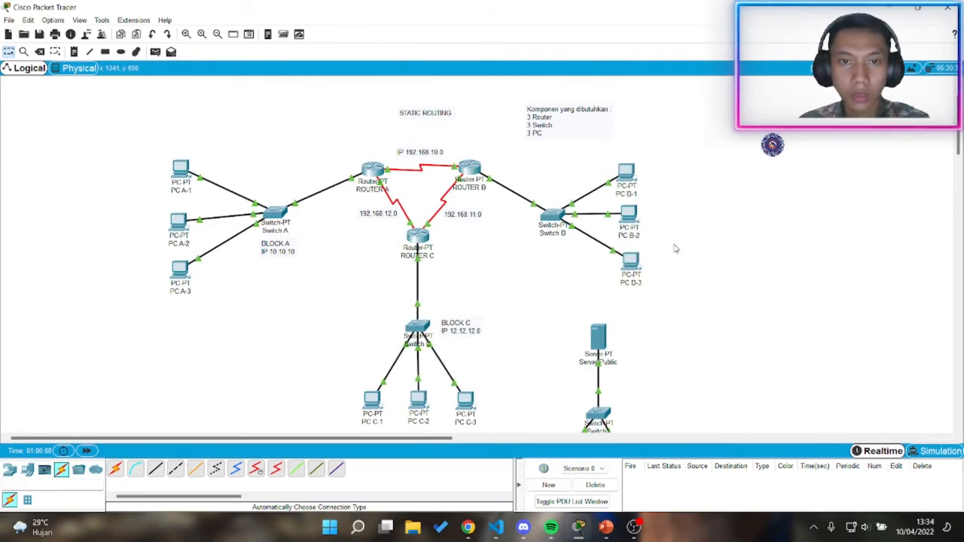
{"action": "scroll", "coordinate": [676, 249], "scroll_direction": "down", "scroll_amount": 2}
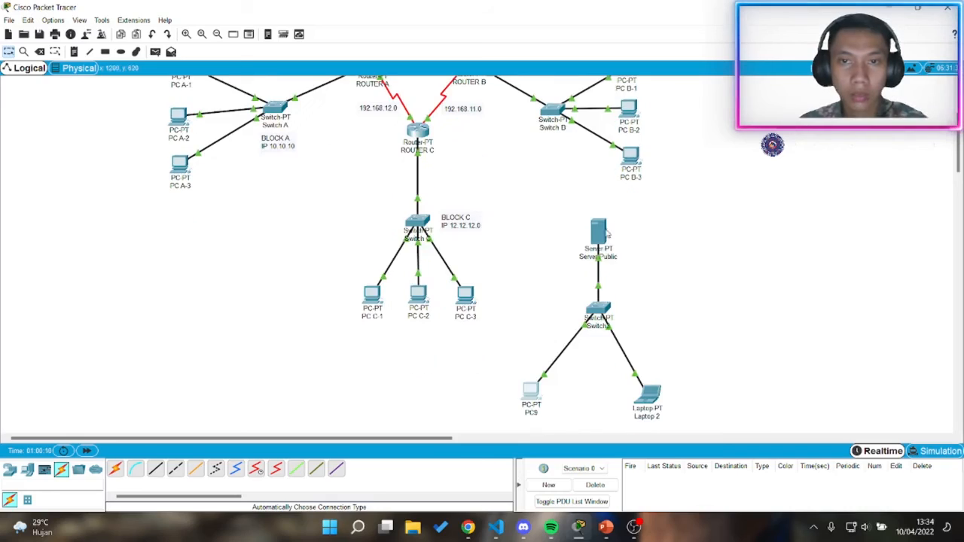
{"action": "left_click", "coordinate": [600, 230]}
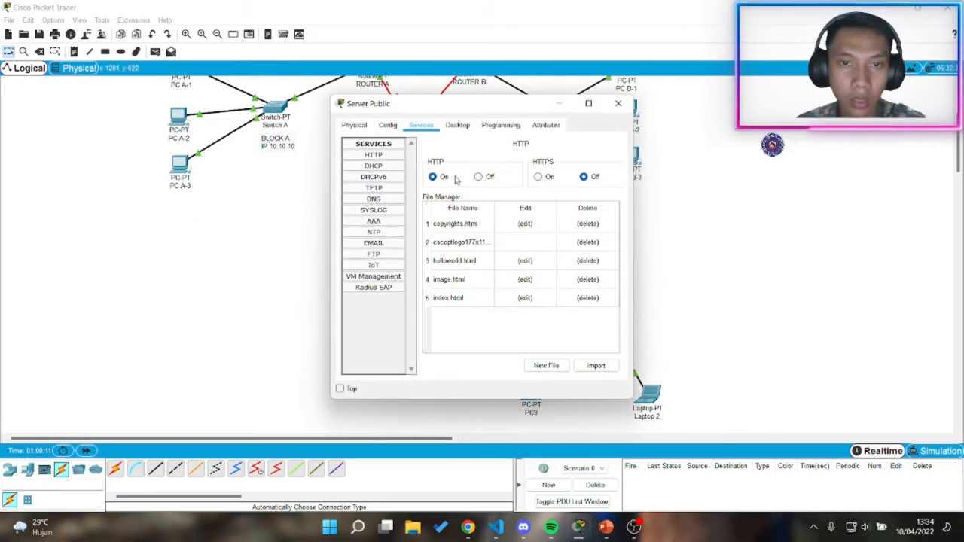
{"action": "left_click", "coordinate": [618, 103]}
{"action": "scroll", "coordinate": [570, 333], "scroll_direction": "right", "scroll_amount": 10}
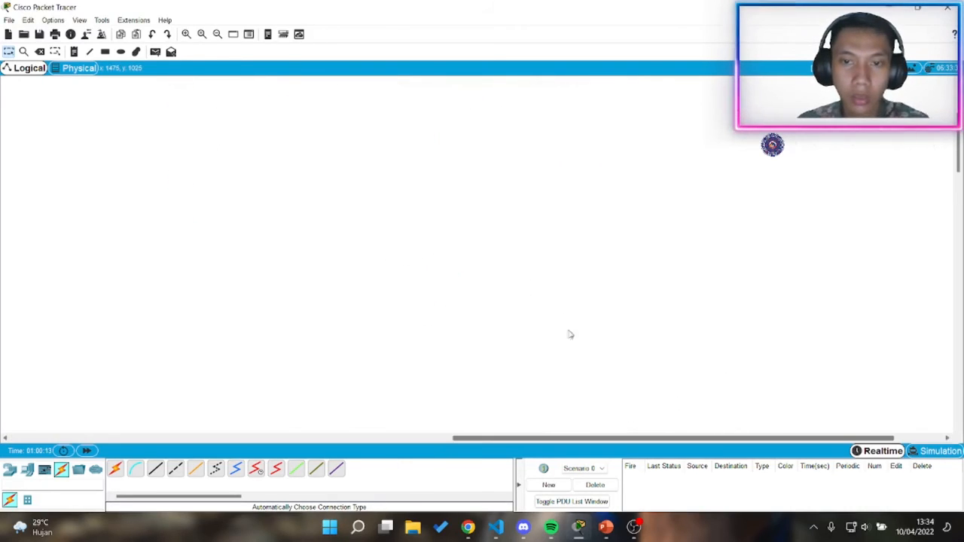
{"action": "scroll", "coordinate": [598, 407], "scroll_direction": "left", "scroll_amount": 10}
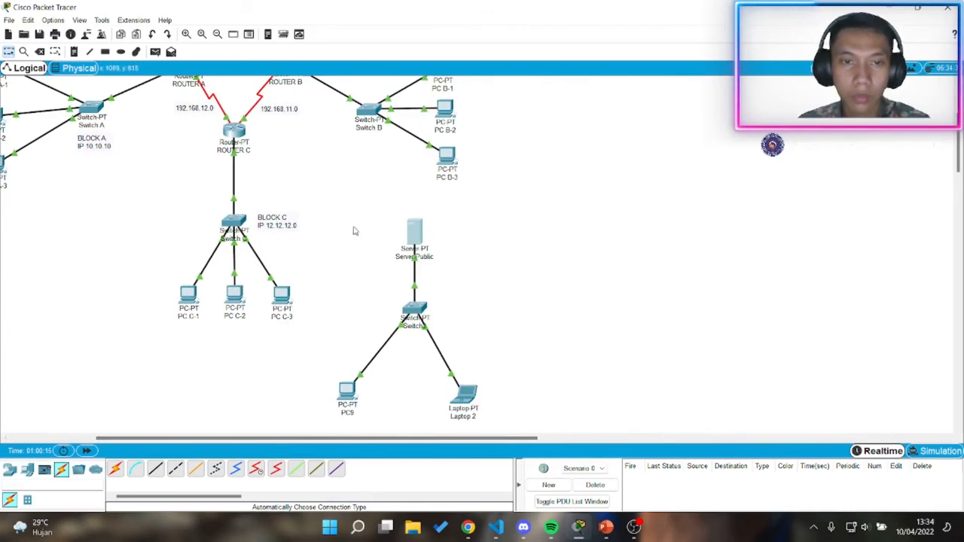
Step: Delete the Server Public group, including its switch, PC9 and Laptop 2
{"action": "left_click_drag", "start_coordinate": [344, 212], "coordinate": [532, 406]}
{"action": "key", "text": "Delete"}
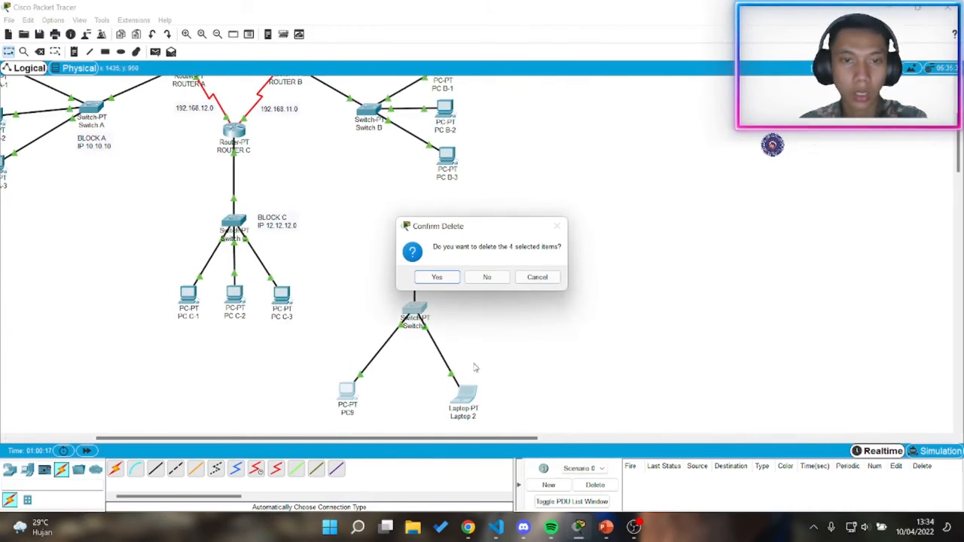
{"action": "left_click", "coordinate": [438, 277]}
Step: Place a new server in the cleared area beside Block C and two PCs below it
{"action": "left_click", "coordinate": [29, 470]}
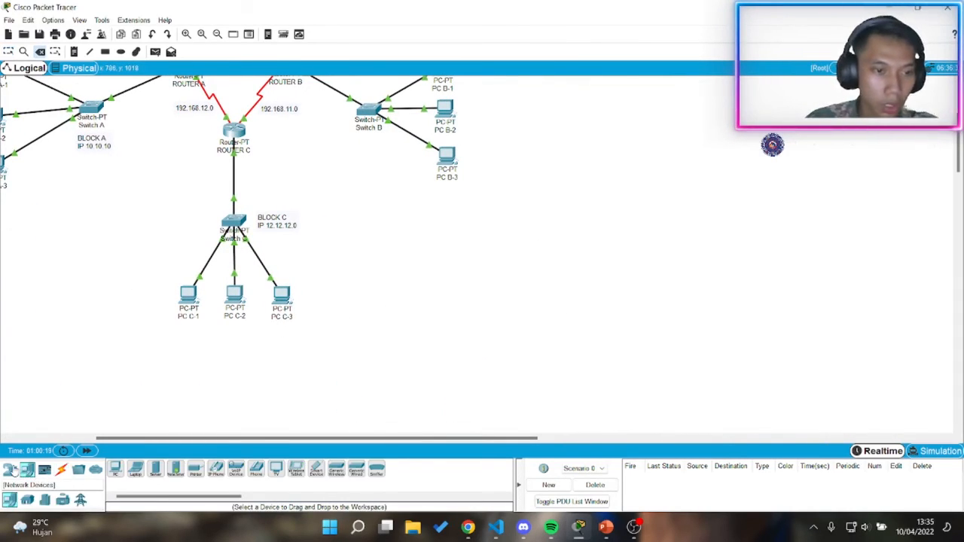
{"action": "left_click", "coordinate": [155, 470]}
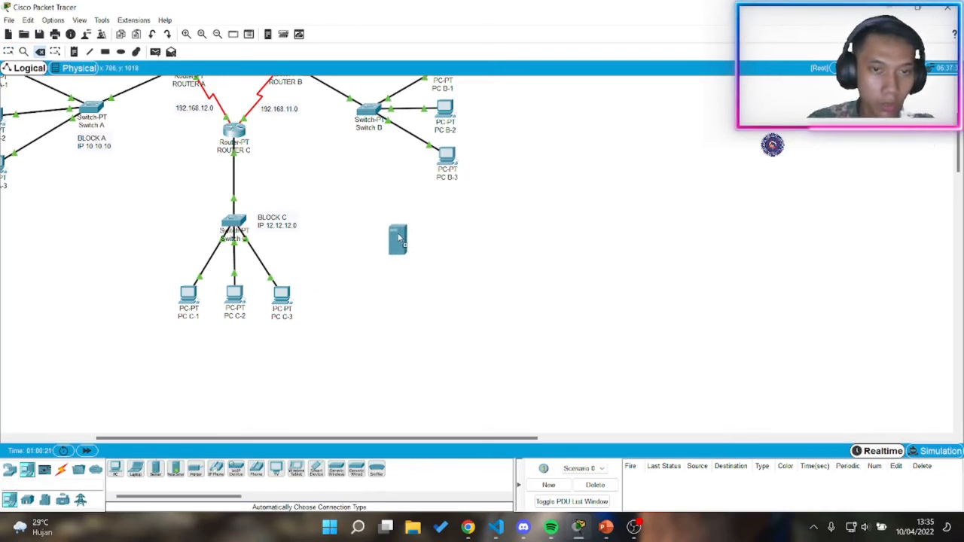
{"action": "left_click", "coordinate": [400, 249]}
{"action": "left_click", "coordinate": [136, 471]}
{"action": "left_click", "coordinate": [335, 389]}
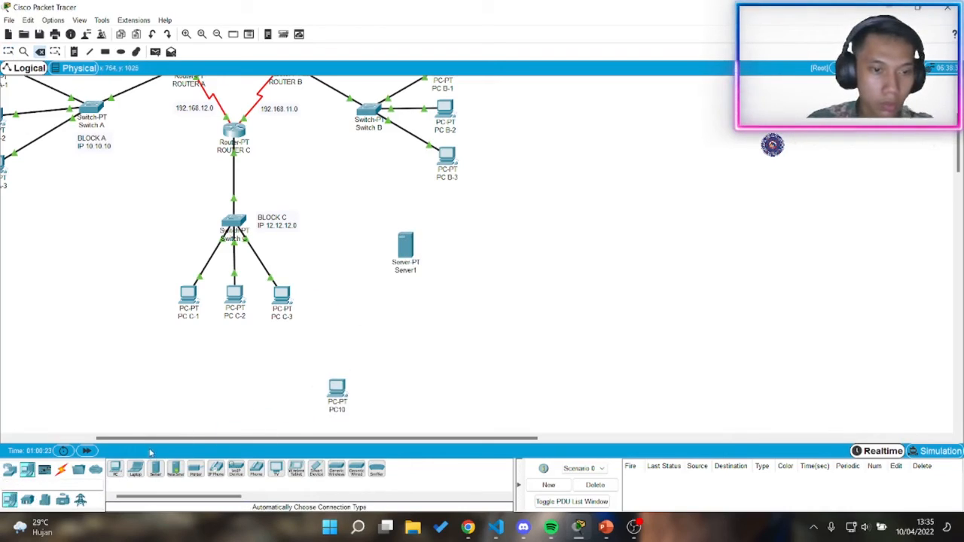
{"action": "left_click", "coordinate": [459, 401]}
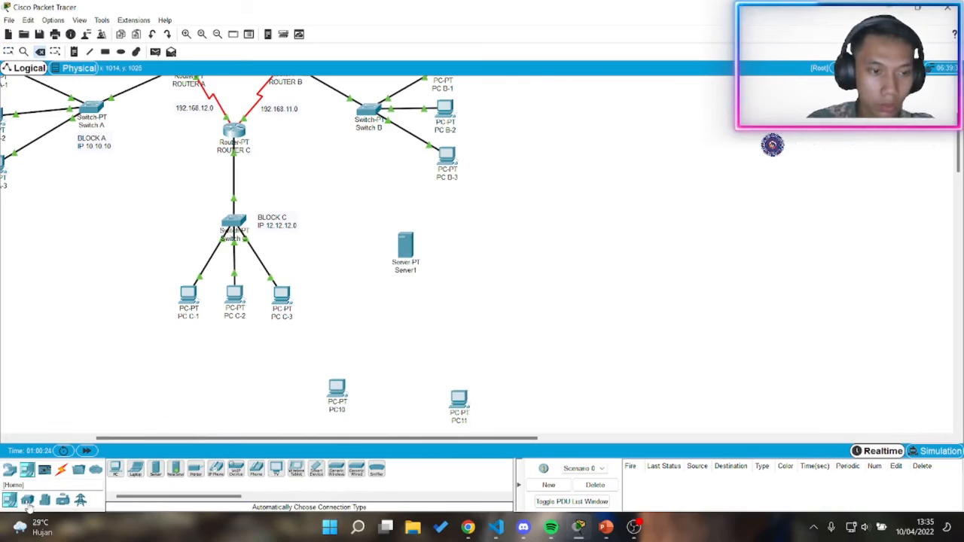
Step: Place a Switch-PT-Empty between the new server and the two PCs
{"action": "left_click", "coordinate": [9, 469]}
{"action": "left_click", "coordinate": [27, 499]}
{"action": "left_click", "coordinate": [153, 473]}
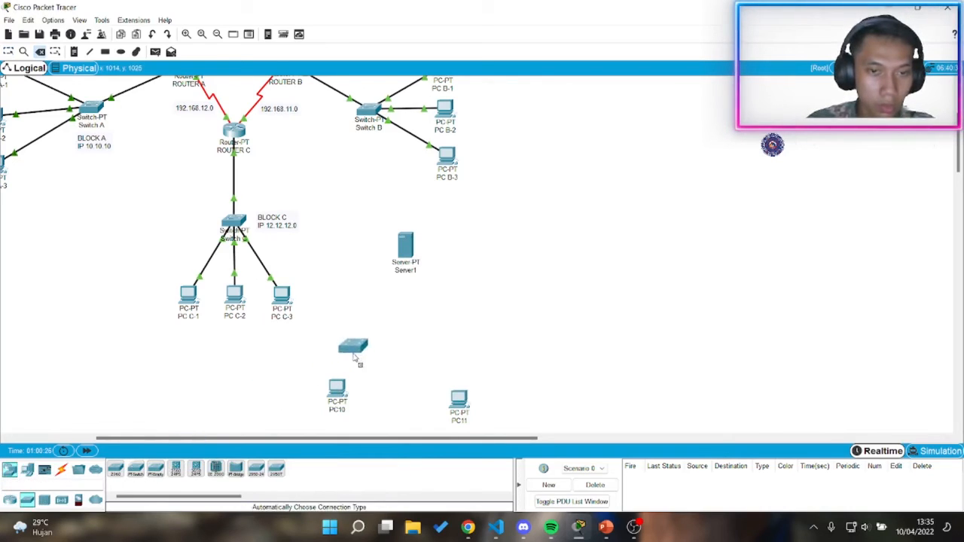
{"action": "left_click", "coordinate": [408, 338]}
Step: Try to link the empty switch and Server1 with an automatically chosen cable
{"action": "left_click", "coordinate": [60, 471]}
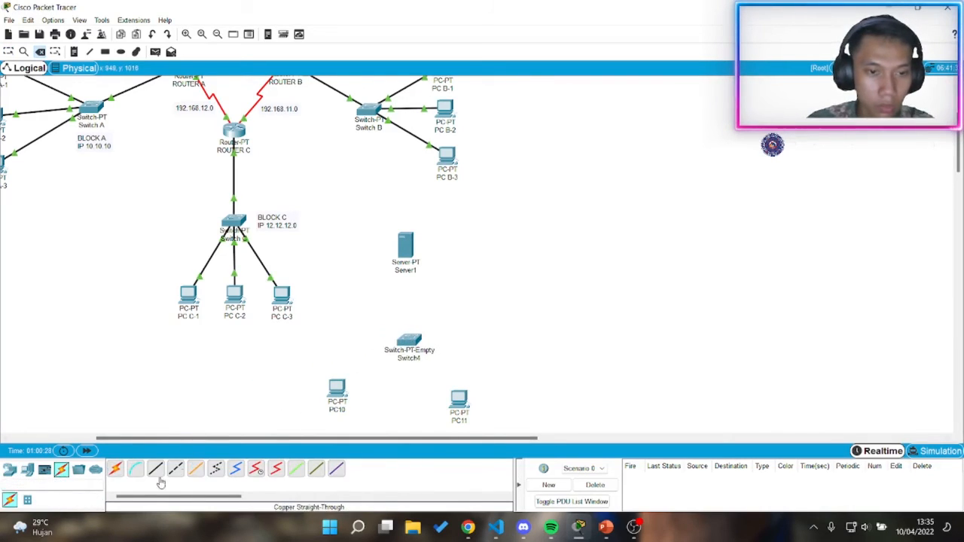
{"action": "left_click", "coordinate": [115, 468]}
{"action": "left_click", "coordinate": [409, 341]}
{"action": "left_click", "coordinate": [407, 255]}
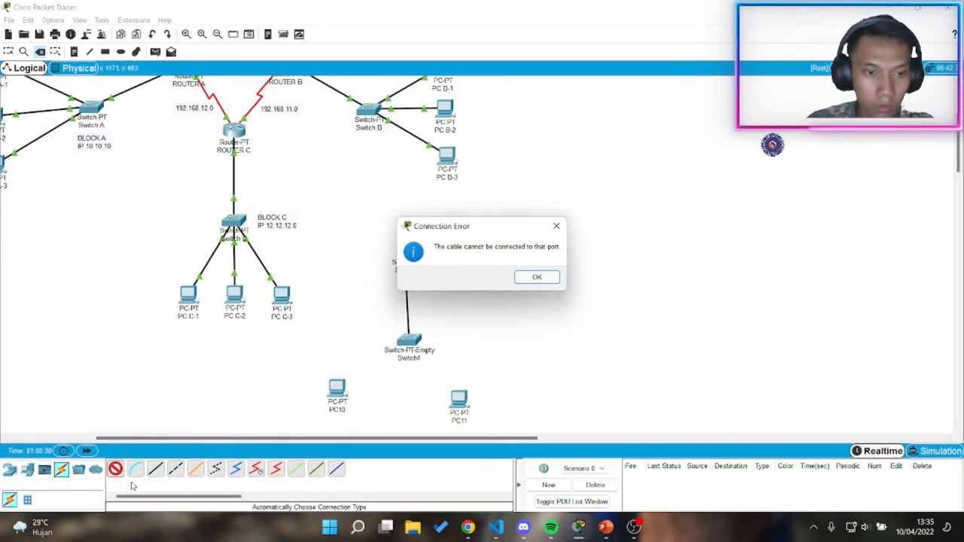
{"action": "left_click", "coordinate": [535, 277]}
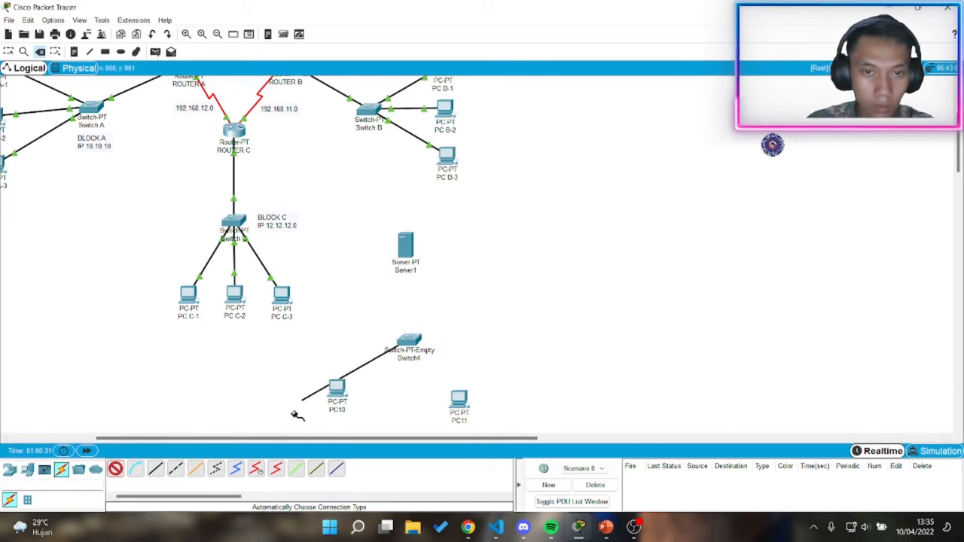
{"action": "left_click", "coordinate": [407, 254]}
{"action": "left_click", "coordinate": [536, 277]}
{"action": "left_click", "coordinate": [115, 468]}
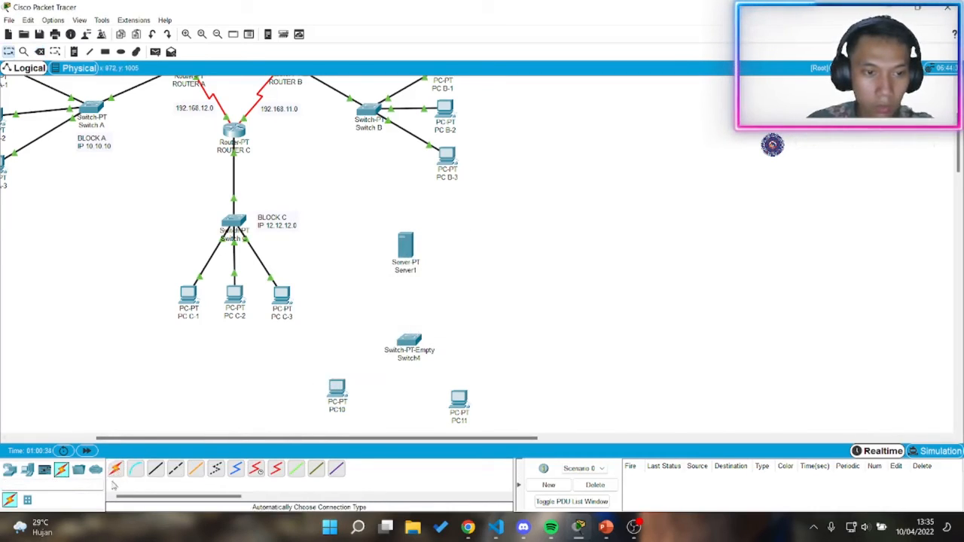
{"action": "left_click", "coordinate": [115, 468]}
{"action": "left_click", "coordinate": [408, 245]}
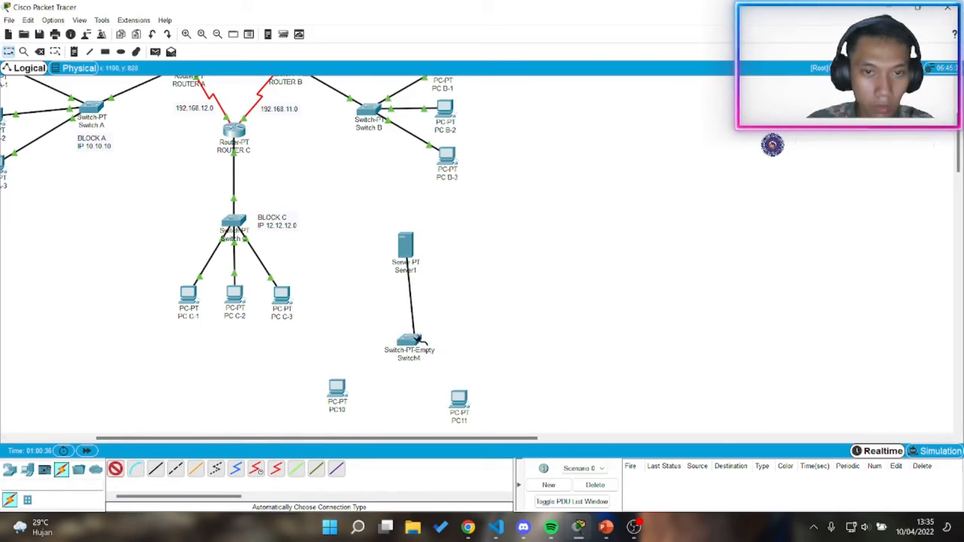
{"action": "left_click", "coordinate": [409, 341]}
{"action": "left_click", "coordinate": [533, 275]}
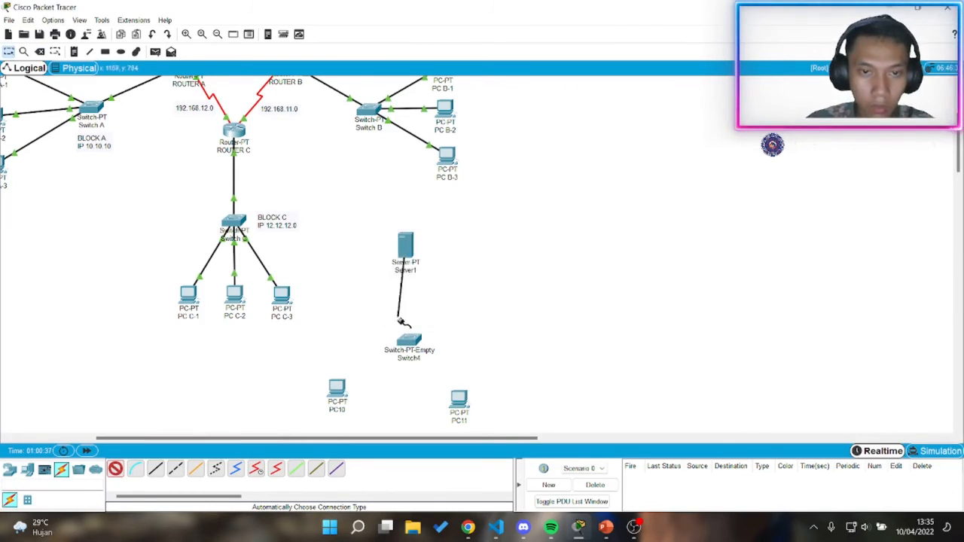
Step: Inspect Server1's physical modules, try to fit a PT-HOST-NM-1CFE module and close its window
{"action": "left_click", "coordinate": [115, 469]}
{"action": "left_click", "coordinate": [411, 255]}
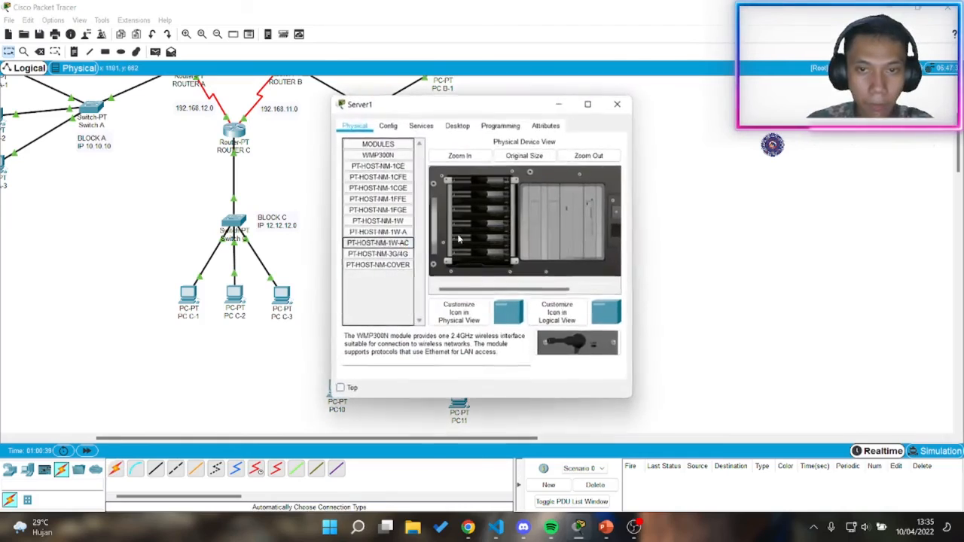
{"action": "left_click_drag", "start_coordinate": [545, 290], "coordinate": [586, 295]}
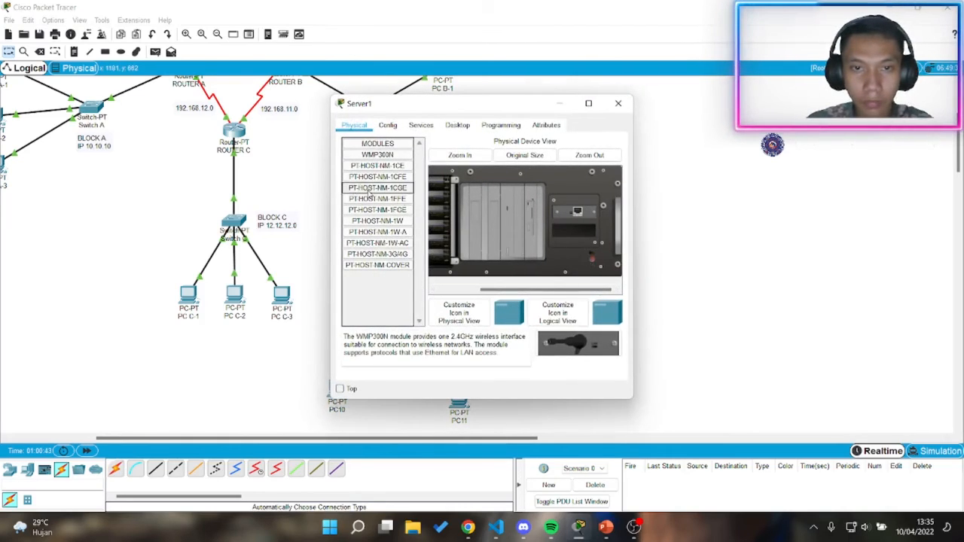
{"action": "left_click_drag", "start_coordinate": [380, 177], "coordinate": [580, 235]}
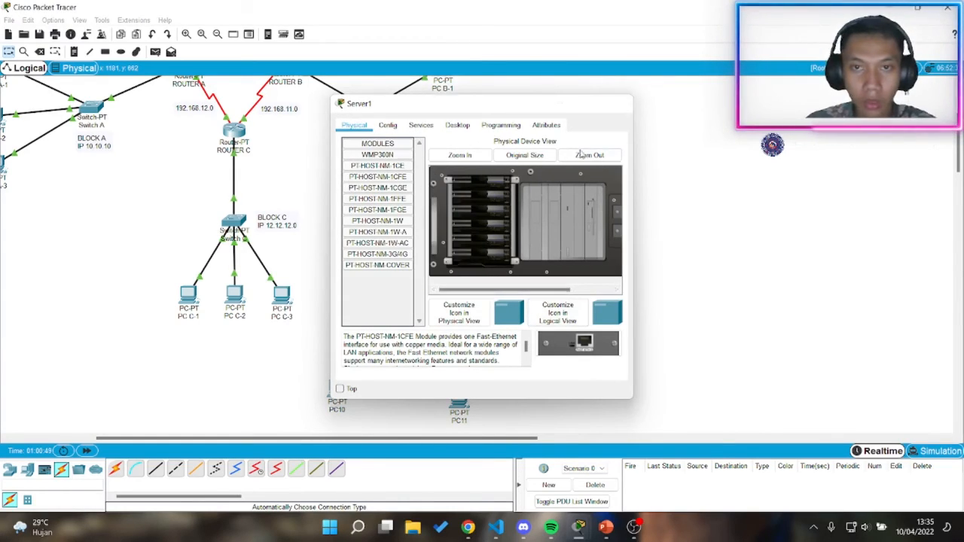
{"action": "left_click", "coordinate": [618, 104]}
Step: Retry the automatically chosen cable from Server1 to the empty switch, then cancel the connection
{"action": "left_click", "coordinate": [115, 468]}
{"action": "left_click", "coordinate": [405, 247]}
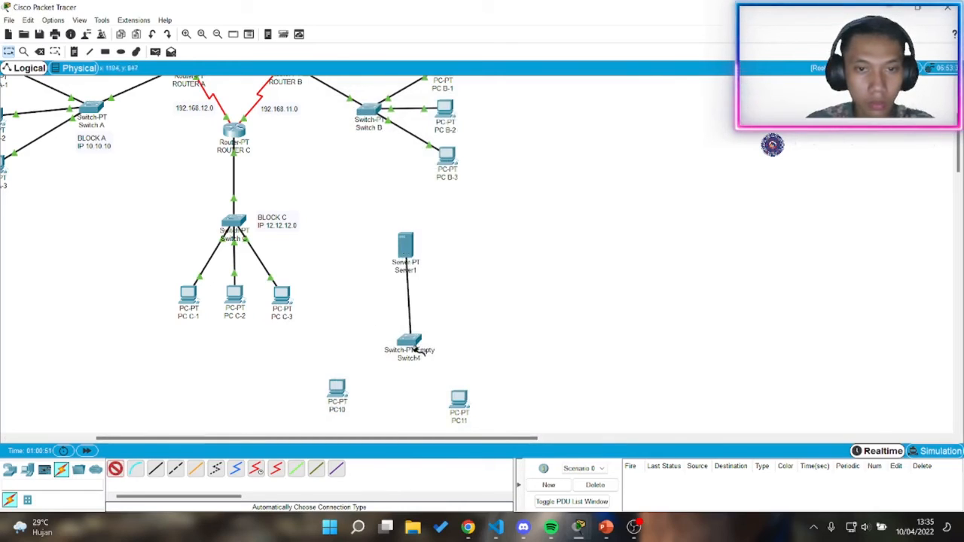
{"action": "left_click", "coordinate": [404, 341]}
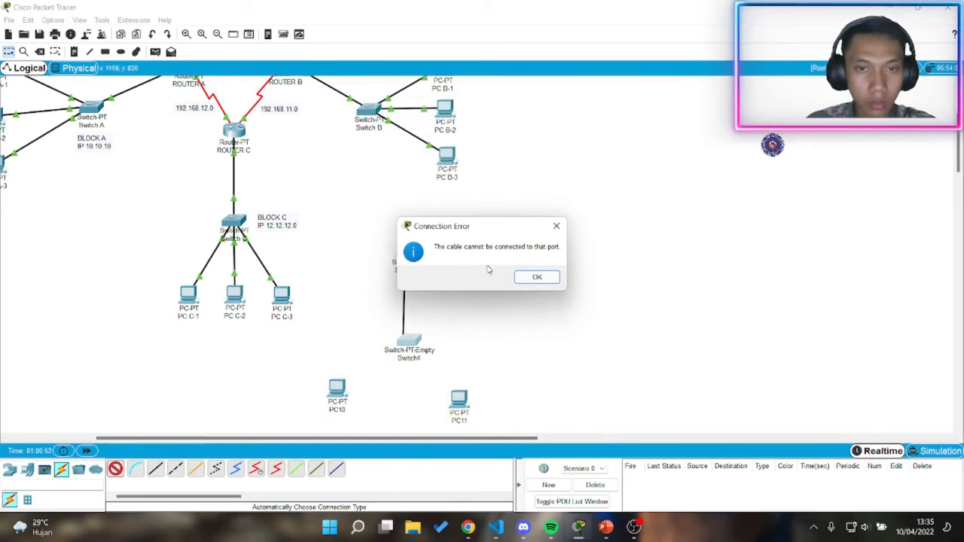
{"action": "left_click", "coordinate": [537, 278]}
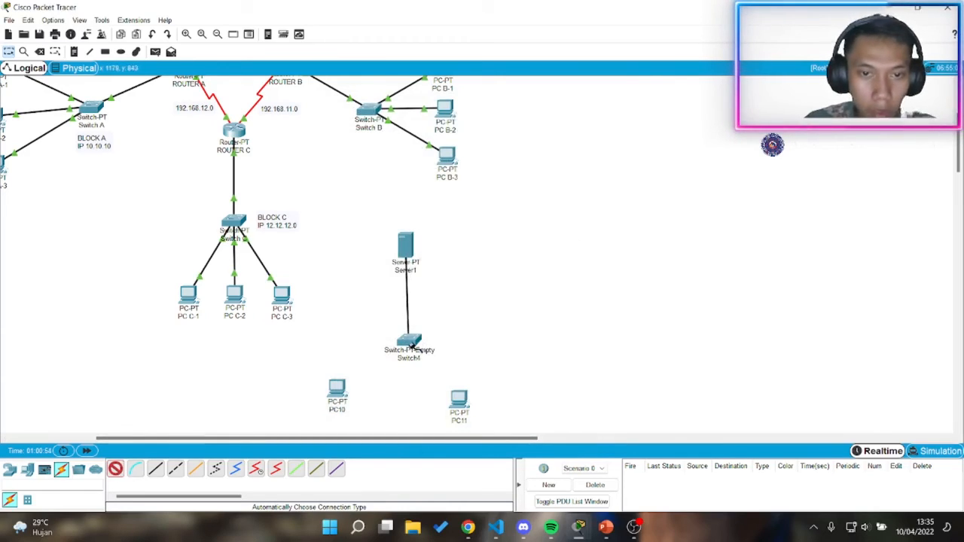
{"action": "left_click", "coordinate": [407, 261]}
{"action": "left_click", "coordinate": [398, 384]}
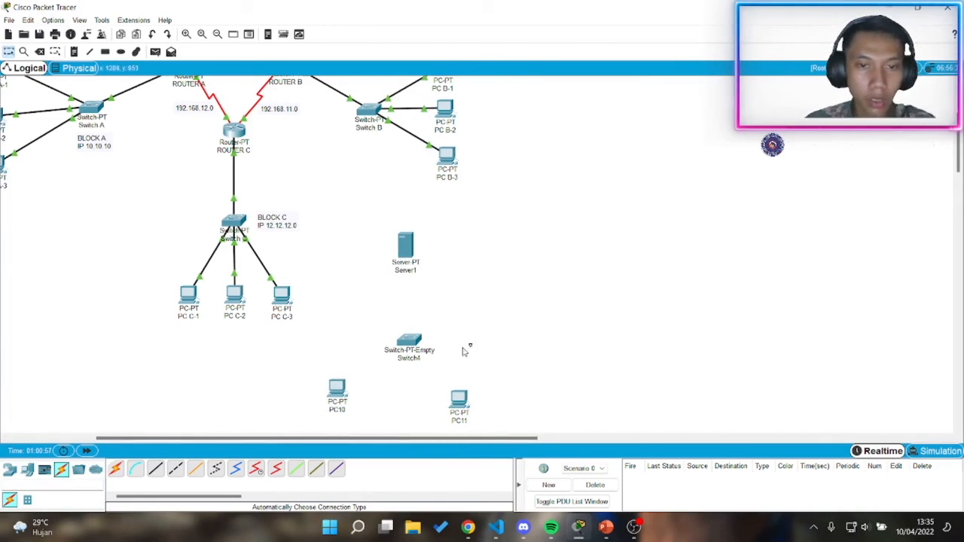
Step: Replace the empty switch with a Switch-PT between the server and the two PCs
{"action": "key", "text": "Delete"}
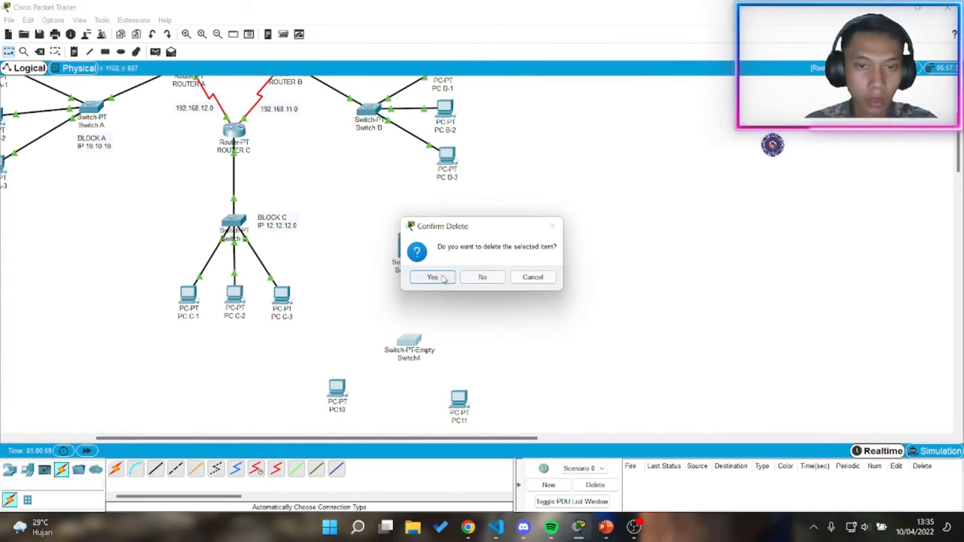
{"action": "left_click", "coordinate": [433, 278]}
{"action": "left_click", "coordinate": [9, 469]}
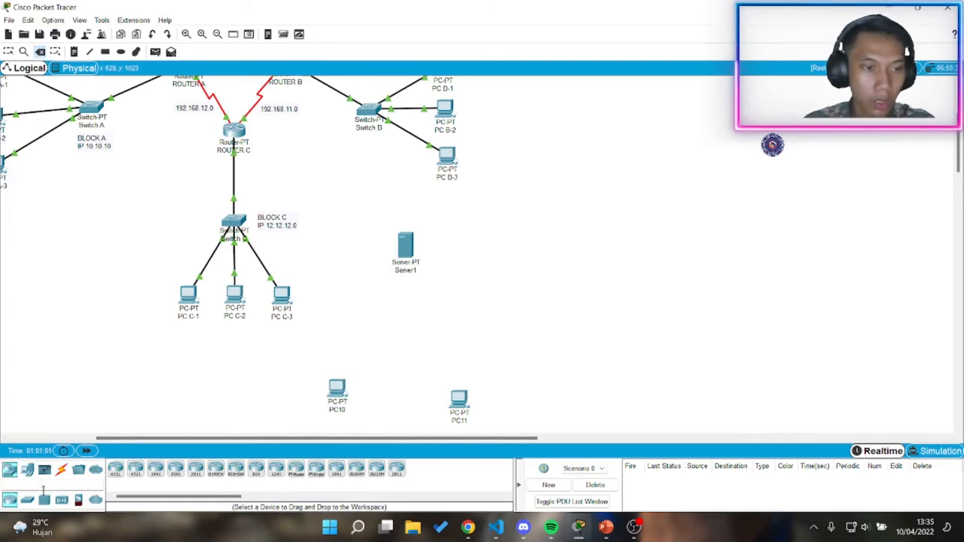
{"action": "left_click", "coordinate": [27, 500]}
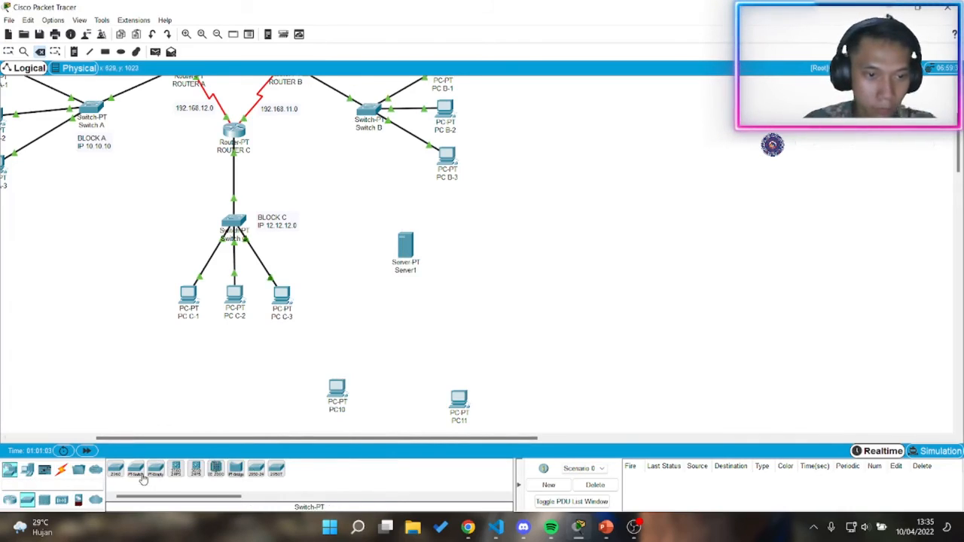
{"action": "left_click", "coordinate": [216, 469]}
{"action": "left_click", "coordinate": [402, 341]}
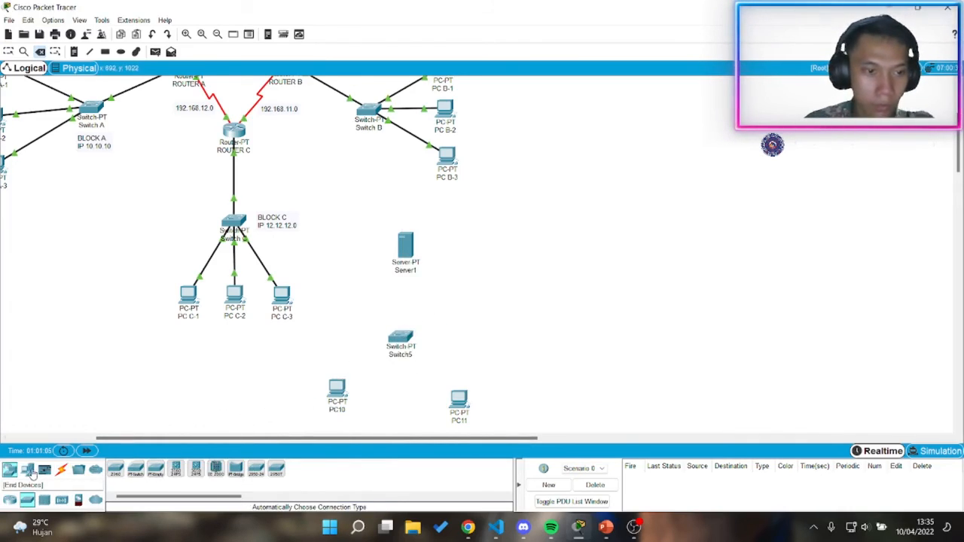
Step: Delete Server1 and place a new Server-PT above the switch
{"action": "left_click", "coordinate": [61, 469]}
{"action": "left_click", "coordinate": [405, 249]}
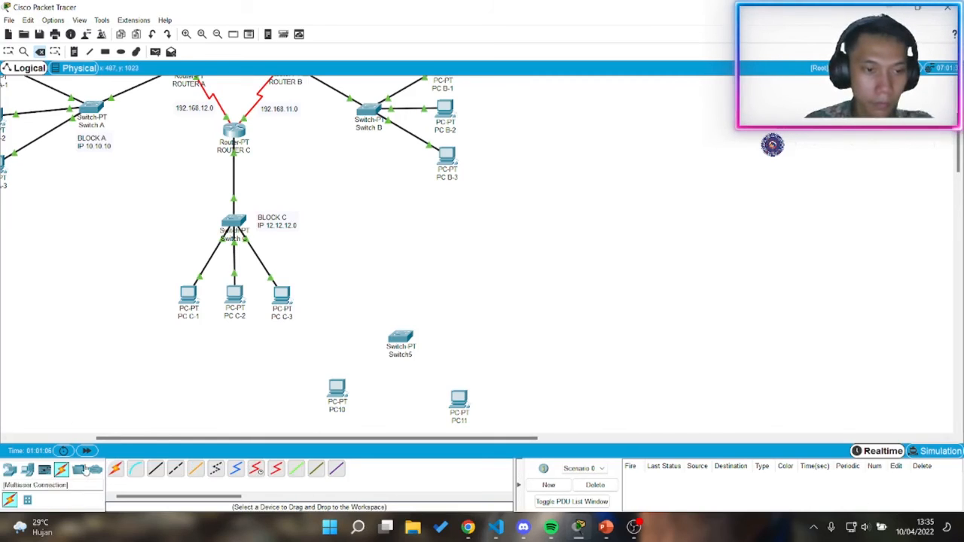
{"action": "left_click", "coordinate": [27, 470]}
{"action": "left_click", "coordinate": [156, 469]}
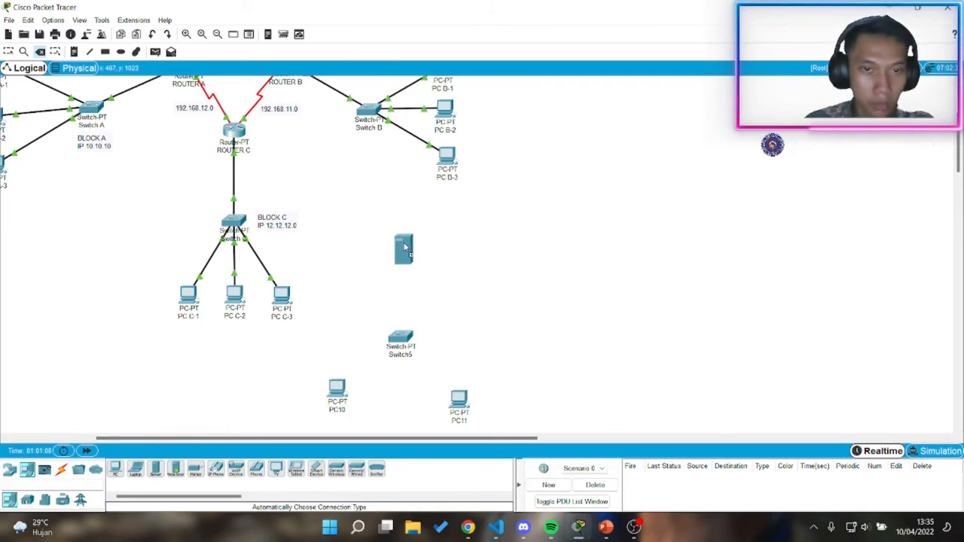
{"action": "left_click", "coordinate": [405, 239]}
Step: Link the new server, PC10 and PC11 to the switch with automatically chosen cables
{"action": "left_click", "coordinate": [61, 469]}
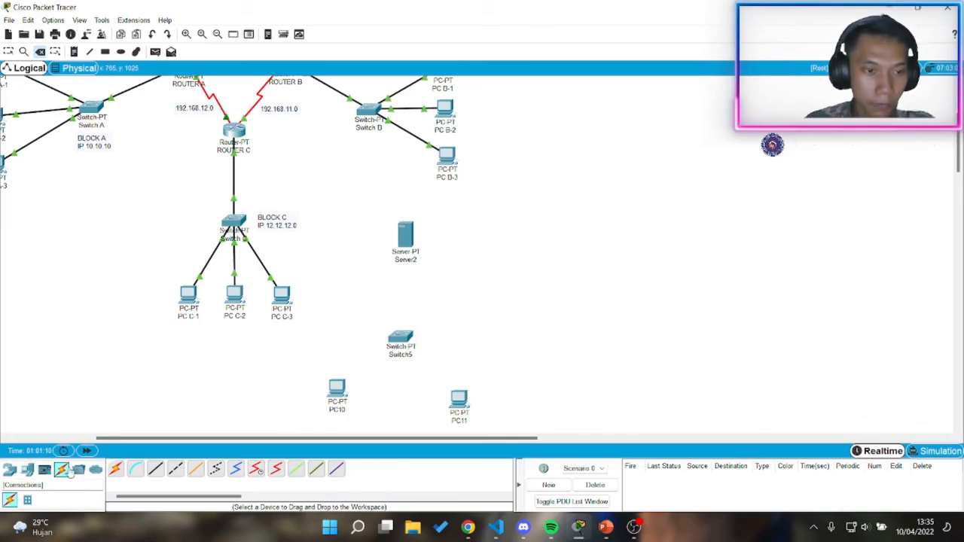
{"action": "left_click", "coordinate": [115, 469]}
{"action": "left_click", "coordinate": [407, 247]}
{"action": "left_click", "coordinate": [399, 336]}
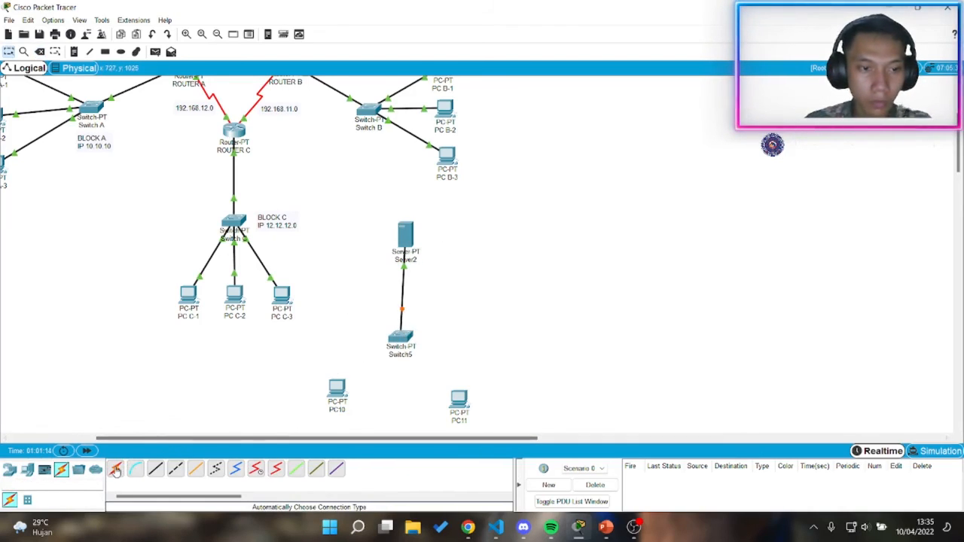
{"action": "left_click", "coordinate": [400, 341]}
{"action": "left_click", "coordinate": [337, 389]}
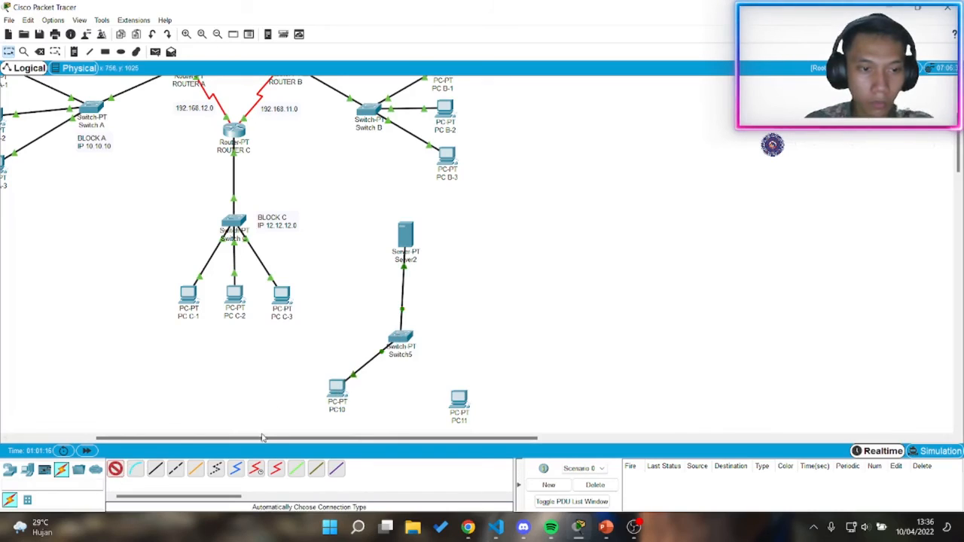
{"action": "left_click", "coordinate": [413, 344]}
{"action": "left_click", "coordinate": [459, 399]}
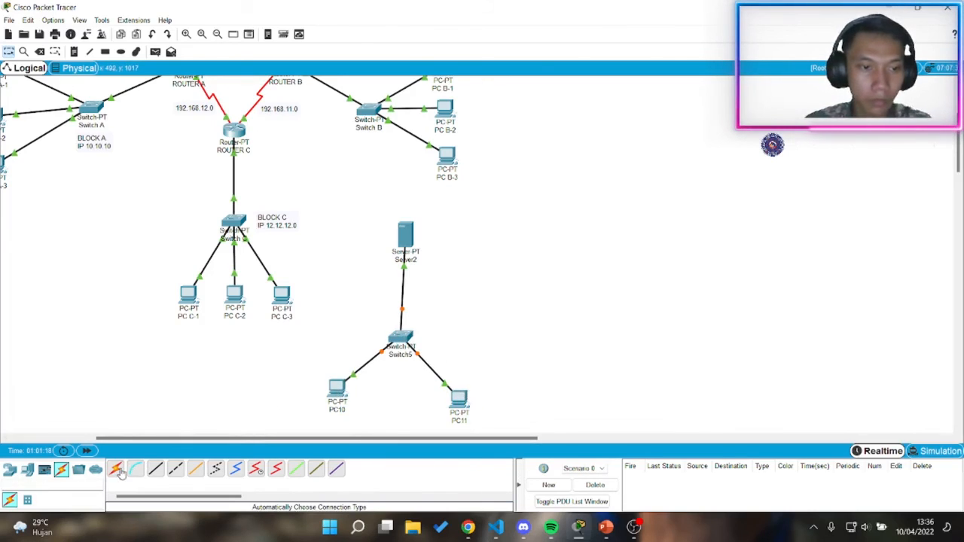
Step: Give Server2 the static IP address 192.168.20.2, subnet mask 255.255.255.0 and default gateway 192.168.20.1
{"action": "left_click", "coordinate": [405, 234]}
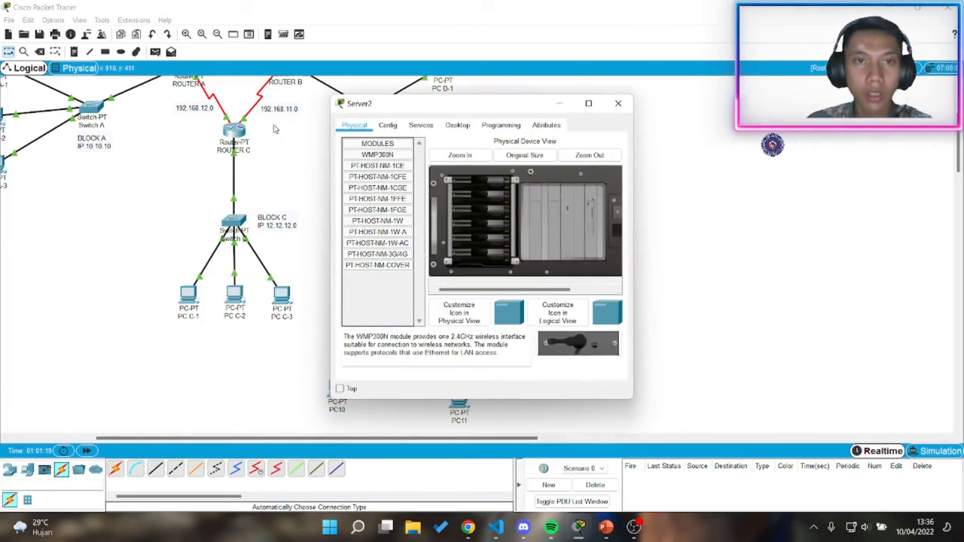
{"action": "left_click", "coordinate": [422, 125]}
{"action": "left_click", "coordinate": [457, 125]}
{"action": "left_click", "coordinate": [373, 173]}
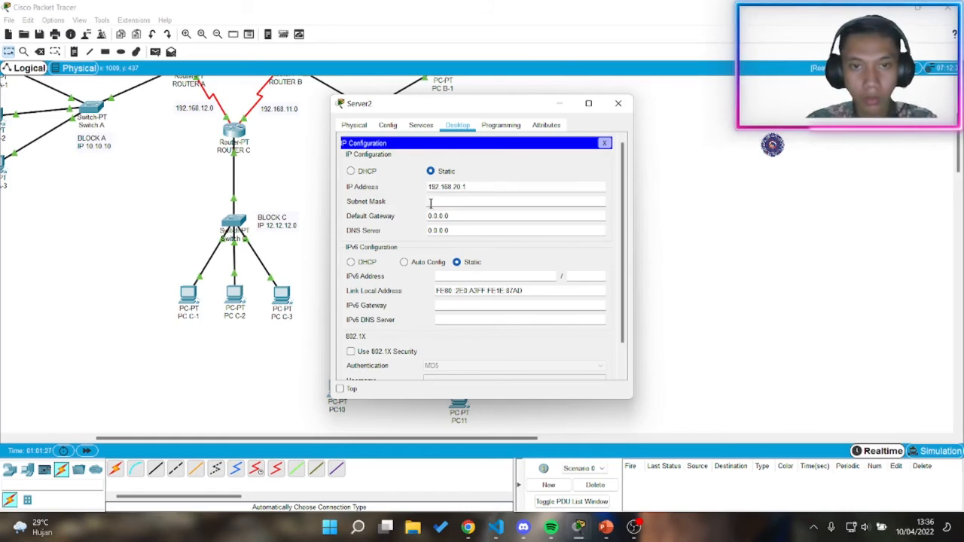
{"action": "left_click", "coordinate": [497, 191]}
{"action": "key", "text": "BackSpace"}
{"action": "type", "text": "2"}
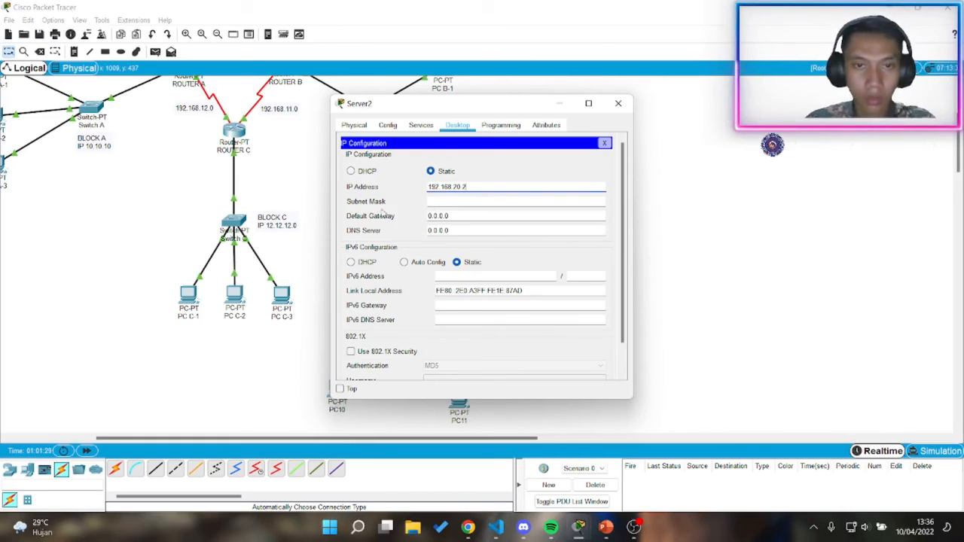
{"action": "key", "text": "Tab"}
{"action": "key", "text": "Tab"}
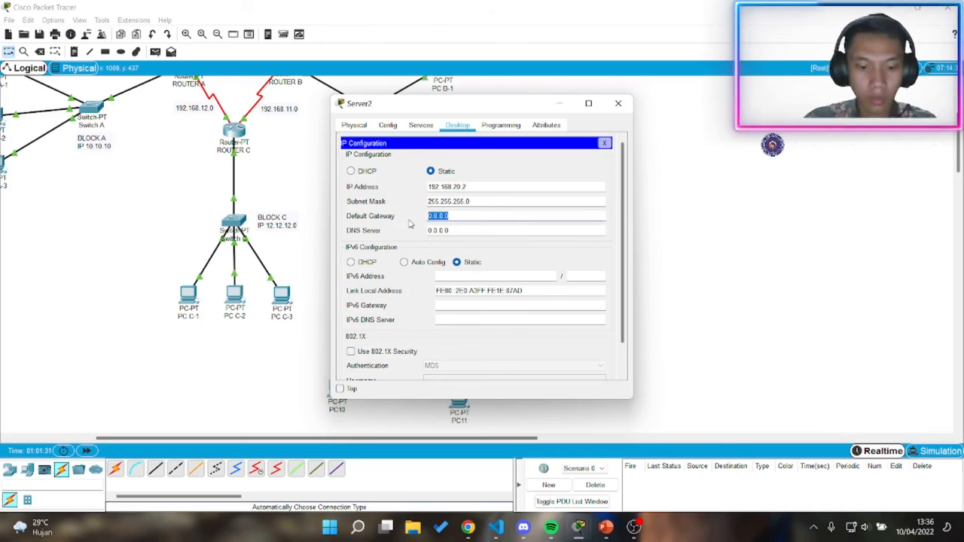
{"action": "type", "text": "192.168.20.1"}
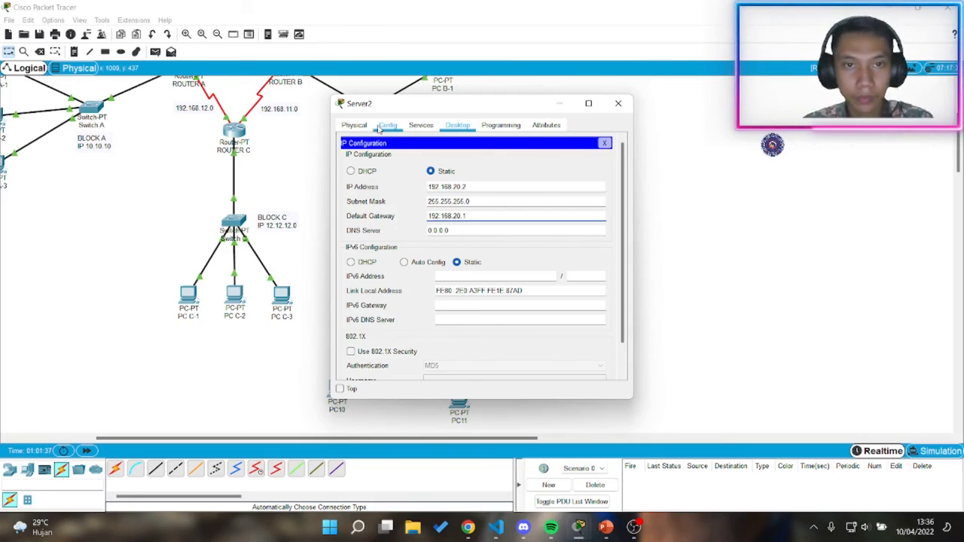
Step: Enable DHCP on Server2 and save serverPool with default gateway 192.168.20.1, start IP address 192.168.20.11 and a maximum of 2 users
{"action": "left_click", "coordinate": [421, 125]}
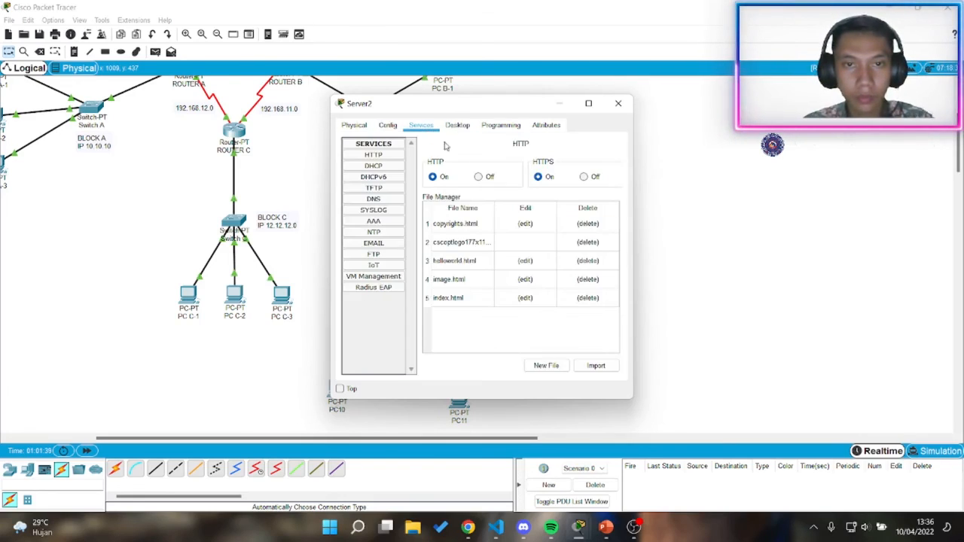
{"action": "left_click", "coordinate": [374, 166]}
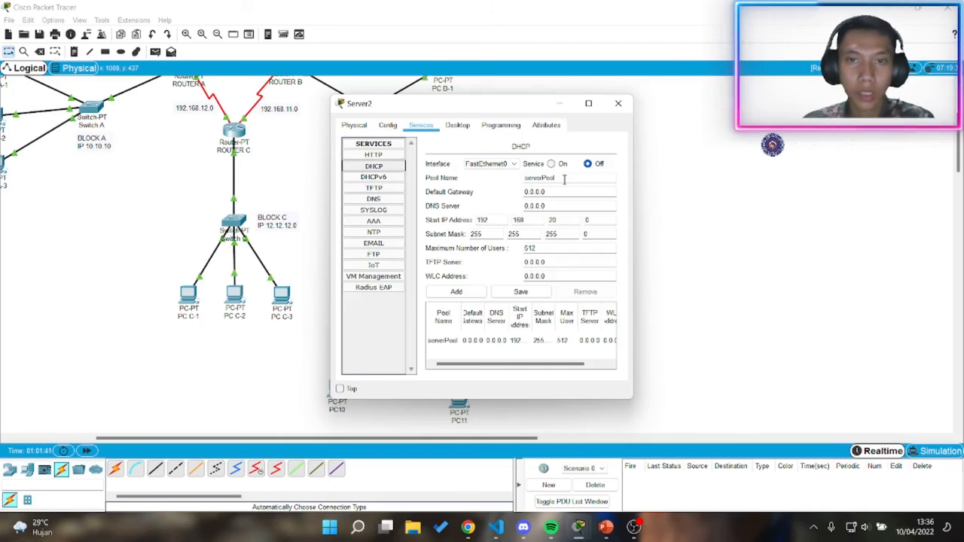
{"action": "left_click", "coordinate": [560, 165]}
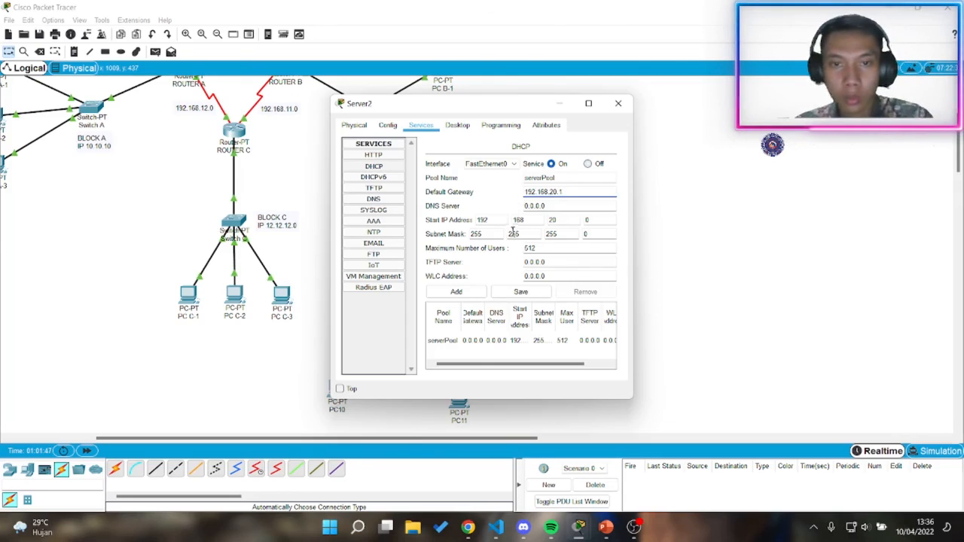
{"action": "left_click", "coordinate": [602, 221]}
{"action": "key", "text": "BackSpace"}
{"action": "type", "text": "11"}
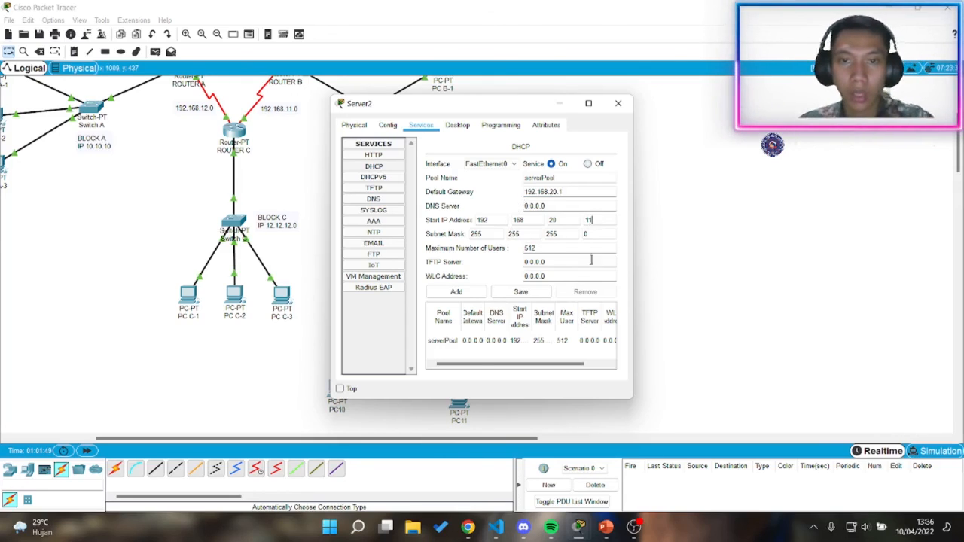
{"action": "left_click", "coordinate": [528, 296]}
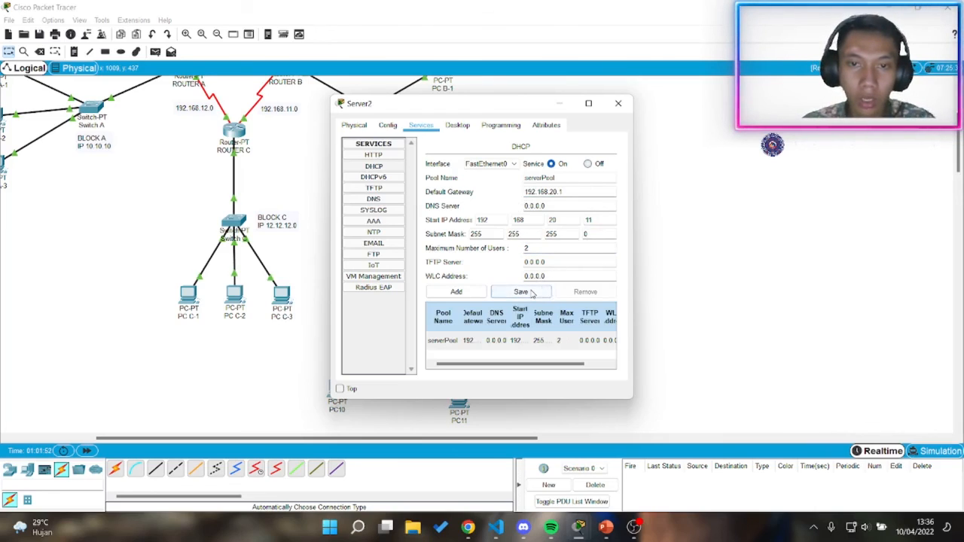
{"action": "left_click", "coordinate": [618, 104]}
Step: Switch PC10's IP configuration to DHCP so it requests an address from the server
{"action": "left_click", "coordinate": [337, 388]}
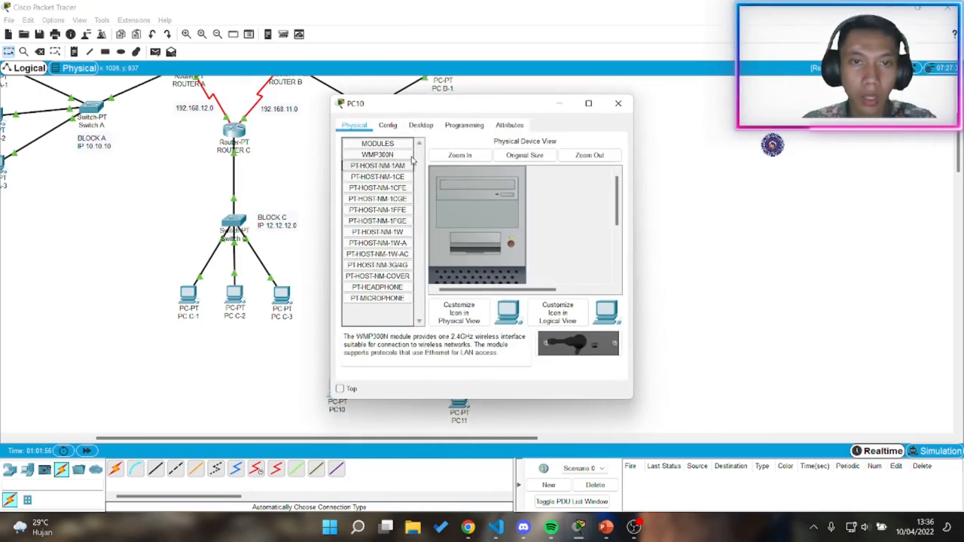
{"action": "left_click", "coordinate": [420, 125]}
{"action": "left_click", "coordinate": [374, 188]}
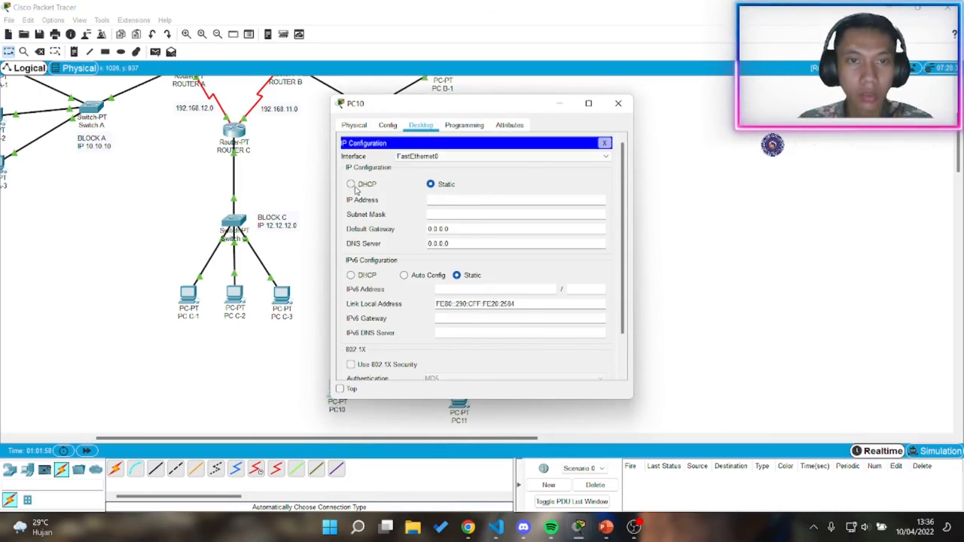
{"action": "left_click", "coordinate": [353, 186]}
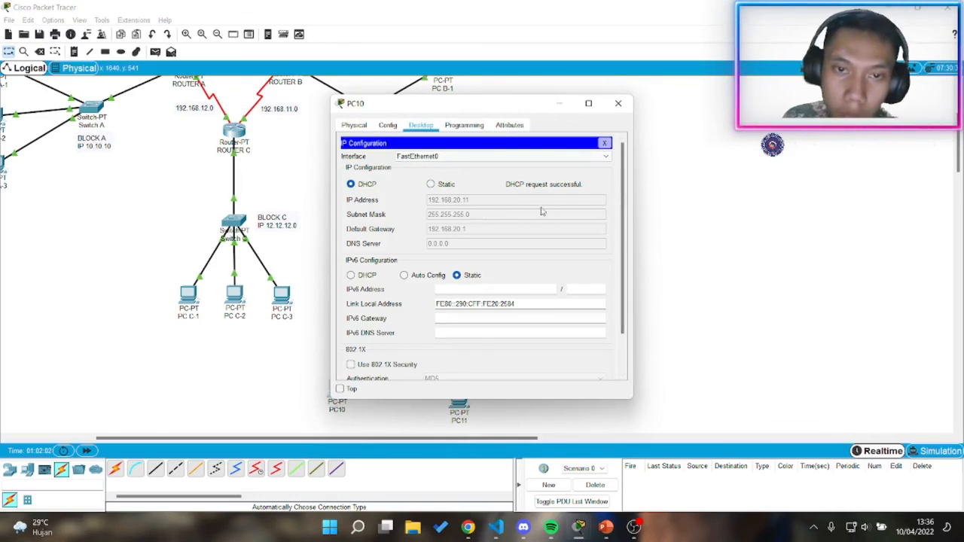
{"action": "left_click", "coordinate": [619, 103]}
Step: Switch PC11's IP configuration to DHCP so it requests an address from the server
{"action": "left_click", "coordinate": [463, 403]}
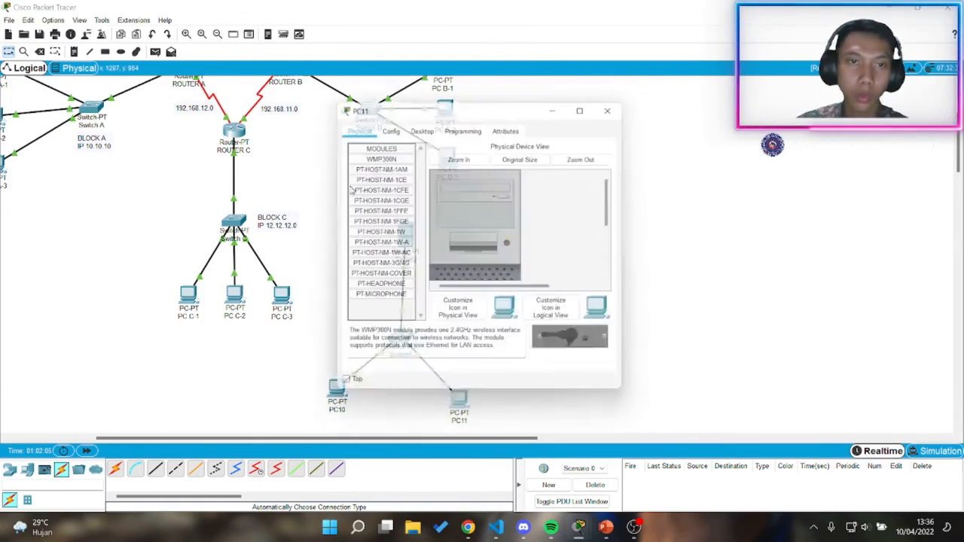
{"action": "left_click", "coordinate": [387, 125]}
{"action": "left_click", "coordinate": [421, 125]}
{"action": "left_click", "coordinate": [371, 160]}
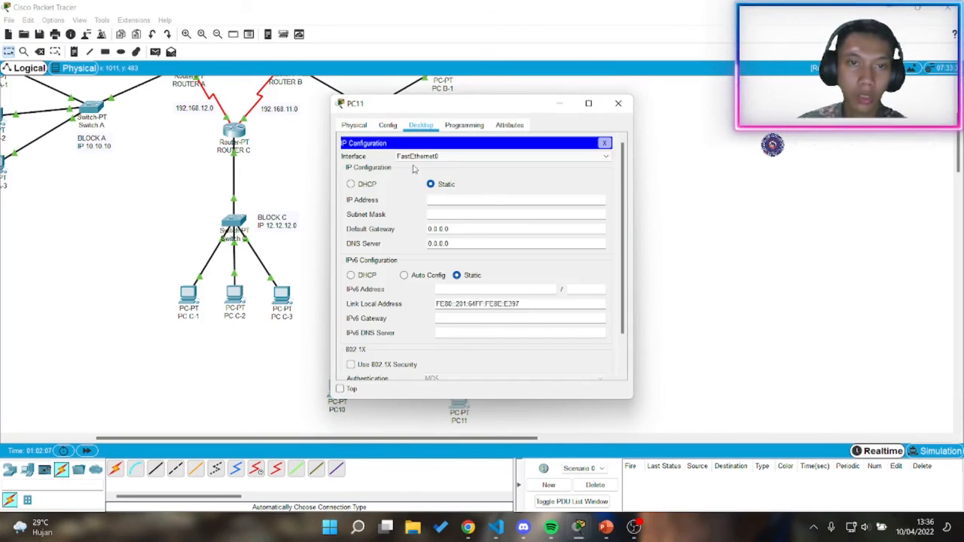
{"action": "left_click", "coordinate": [368, 186]}
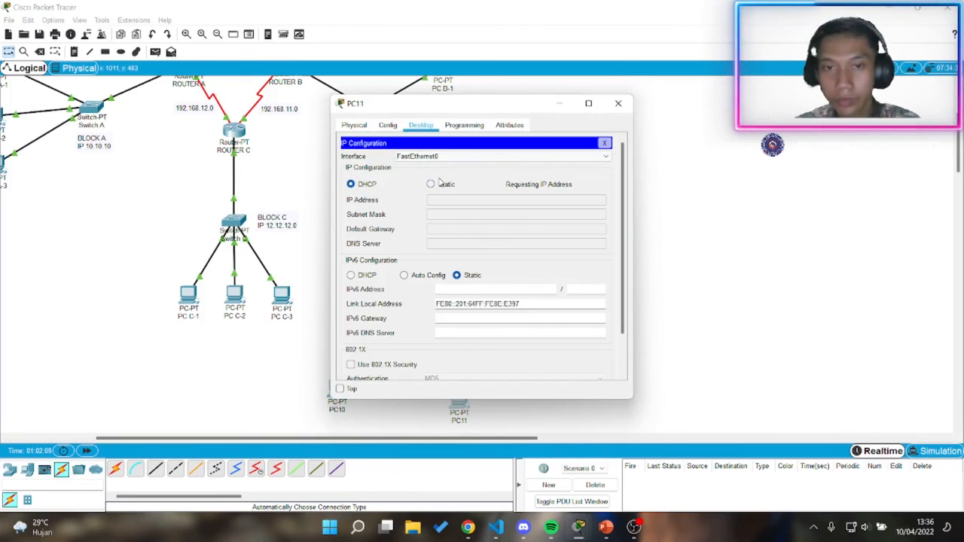
{"action": "left_click", "coordinate": [618, 104]}
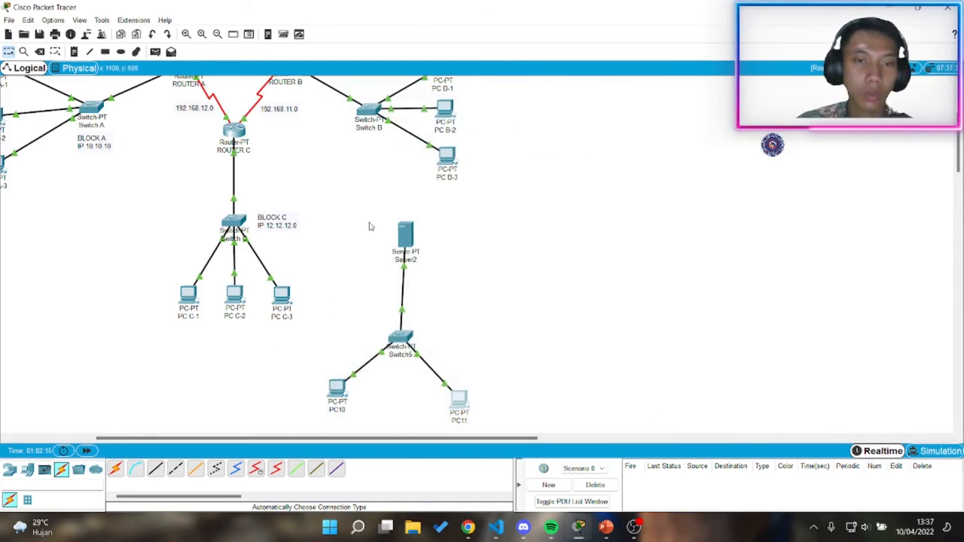
Step: Move Server2, Switch5, PC10 and PC11 together to the free area below the Block C network
{"action": "left_click_drag", "start_coordinate": [357, 222], "coordinate": [530, 434]}
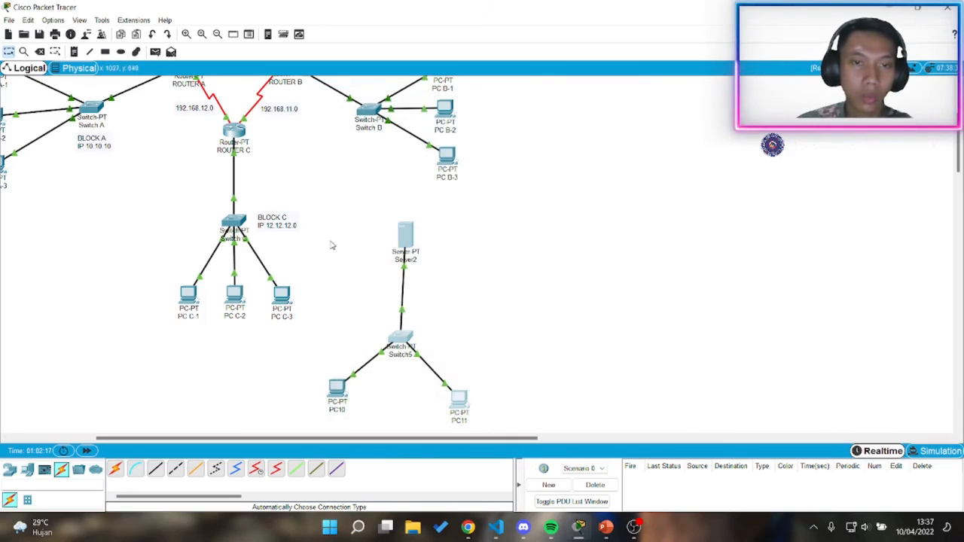
{"action": "left_click_drag", "start_coordinate": [322, 221], "coordinate": [440, 400]}
{"action": "left_click", "coordinate": [382, 279]}
{"action": "scroll", "coordinate": [374, 301], "scroll_direction": "down", "scroll_amount": 5}
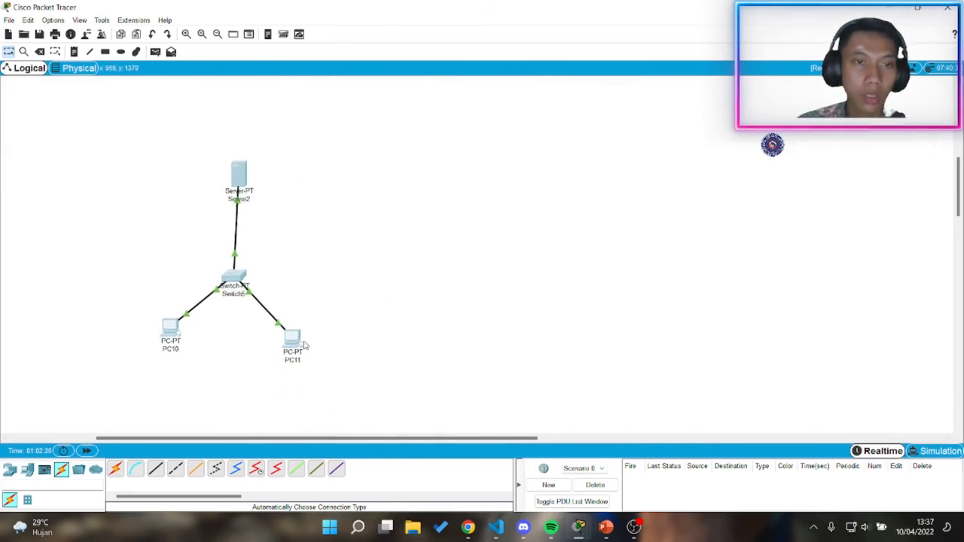
Step: Review the static routing topology of Blocks A, B and C and the DHCP server network below it
{"action": "scroll", "coordinate": [334, 216], "scroll_direction": "up", "scroll_amount": 5}
{"action": "scroll", "coordinate": [422, 256], "scroll_direction": "left", "scroll_amount": 3}
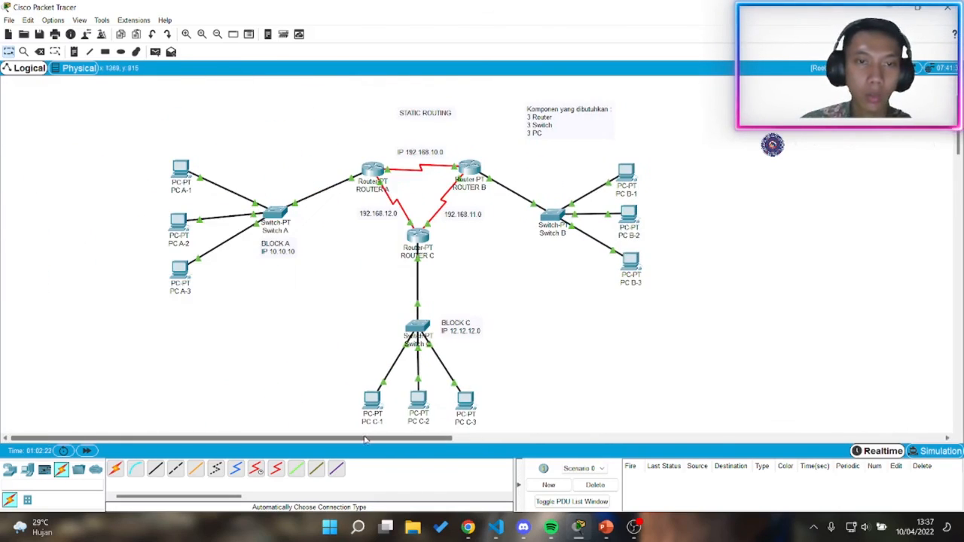
{"action": "scroll", "coordinate": [517, 299], "scroll_direction": "down", "scroll_amount": 5}
{"action": "scroll", "coordinate": [539, 290], "scroll_direction": "down", "scroll_amount": 3}
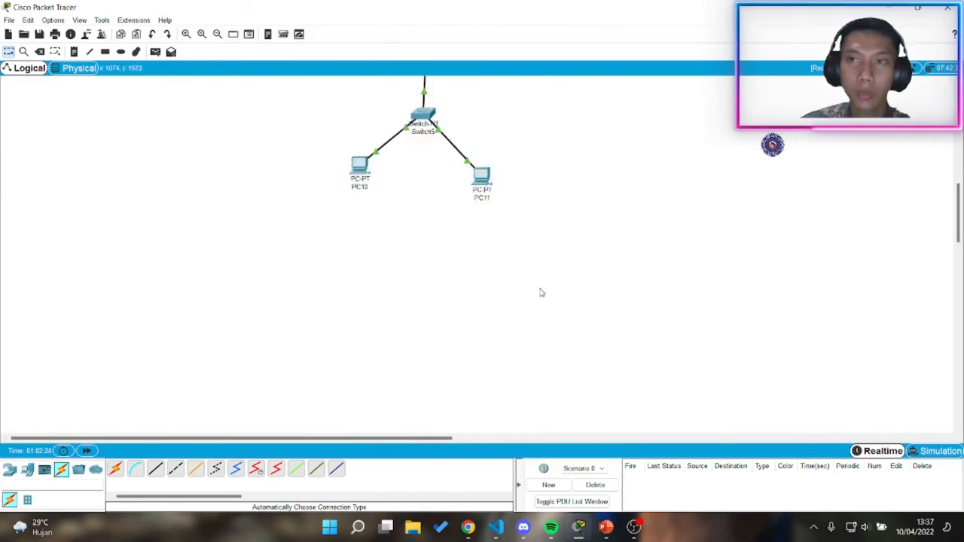
{"action": "scroll", "coordinate": [539, 293], "scroll_direction": "up", "scroll_amount": 3}
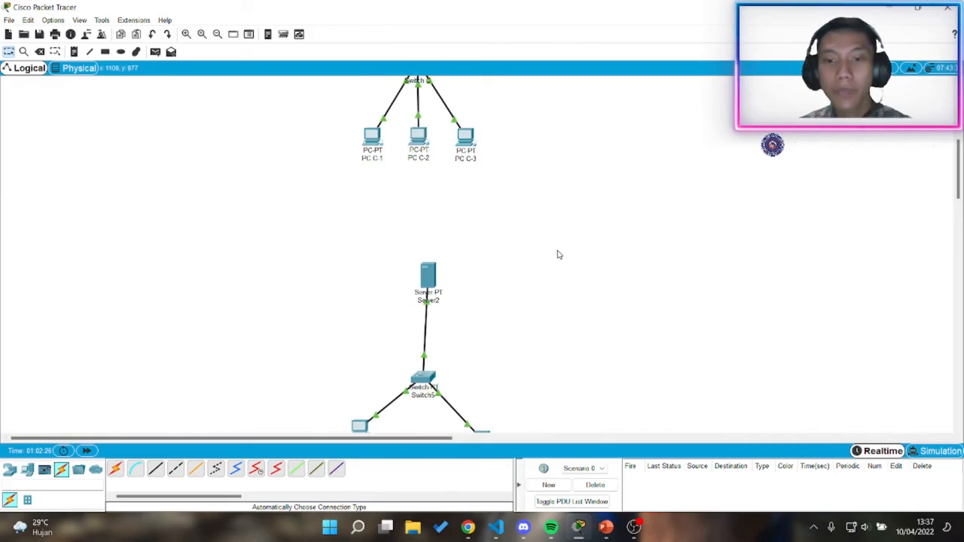
{"action": "scroll", "coordinate": [557, 253], "scroll_direction": "up", "scroll_amount": 5}
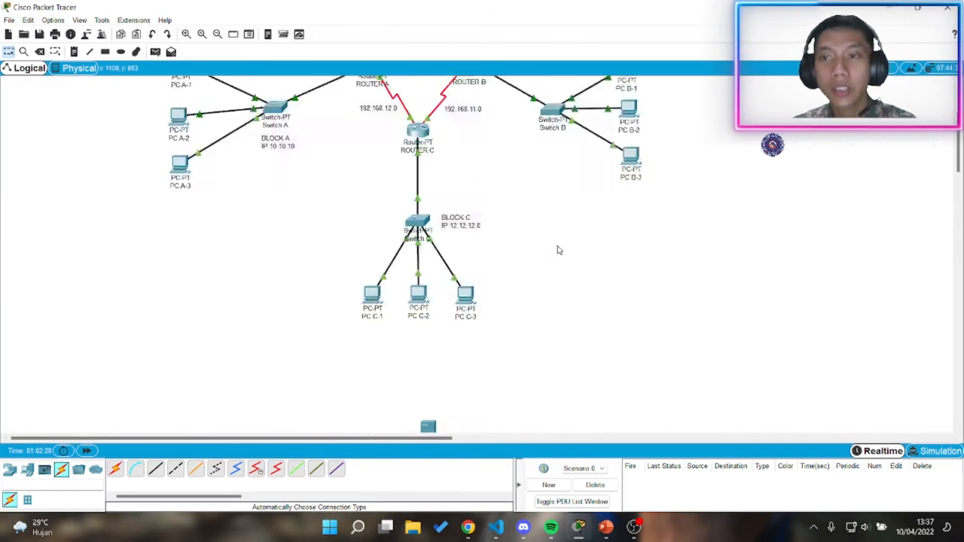
{"action": "scroll", "coordinate": [551, 246], "scroll_direction": "down", "scroll_amount": 2}
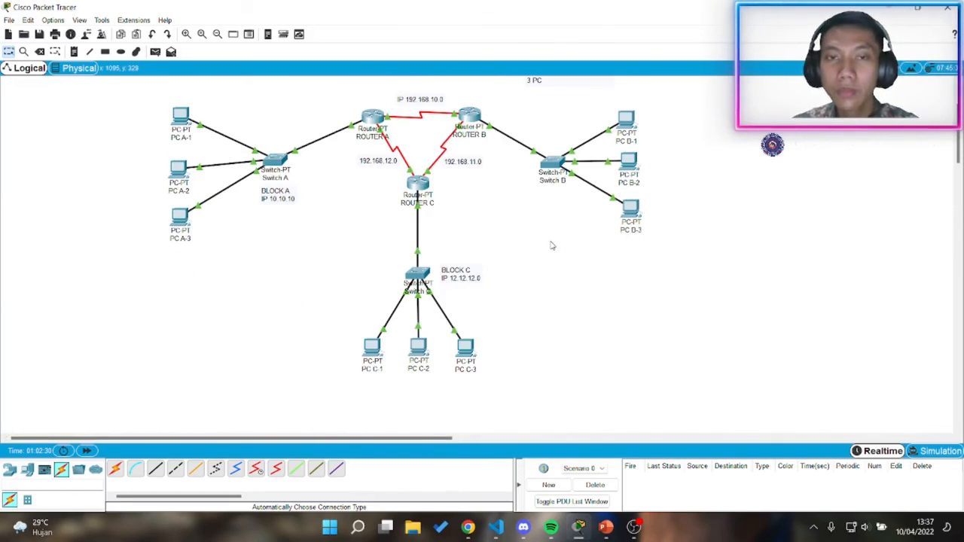
{"action": "scroll", "coordinate": [552, 244], "scroll_direction": "up", "scroll_amount": 2}
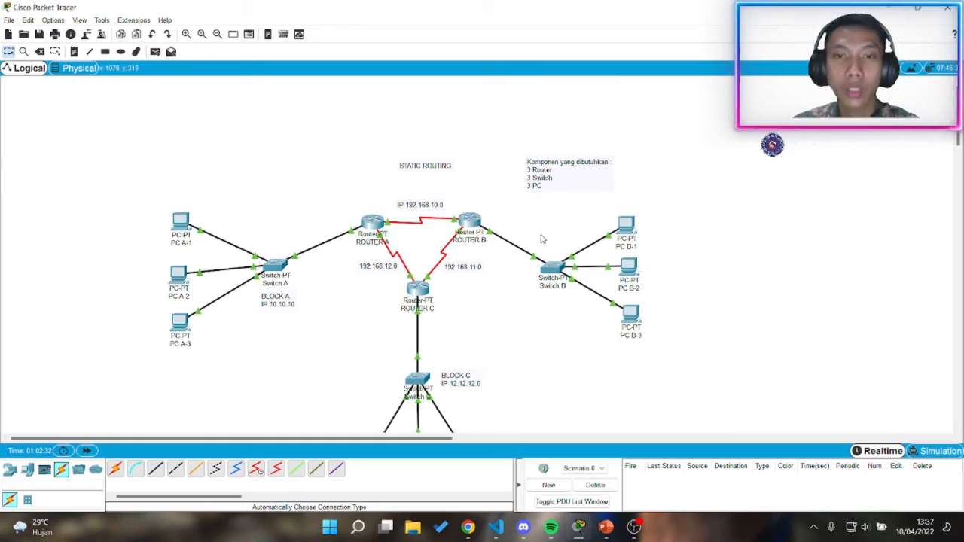
{"action": "scroll", "coordinate": [527, 314], "scroll_direction": "down", "scroll_amount": 2}
{"action": "key", "text": "Caps_Lock"}
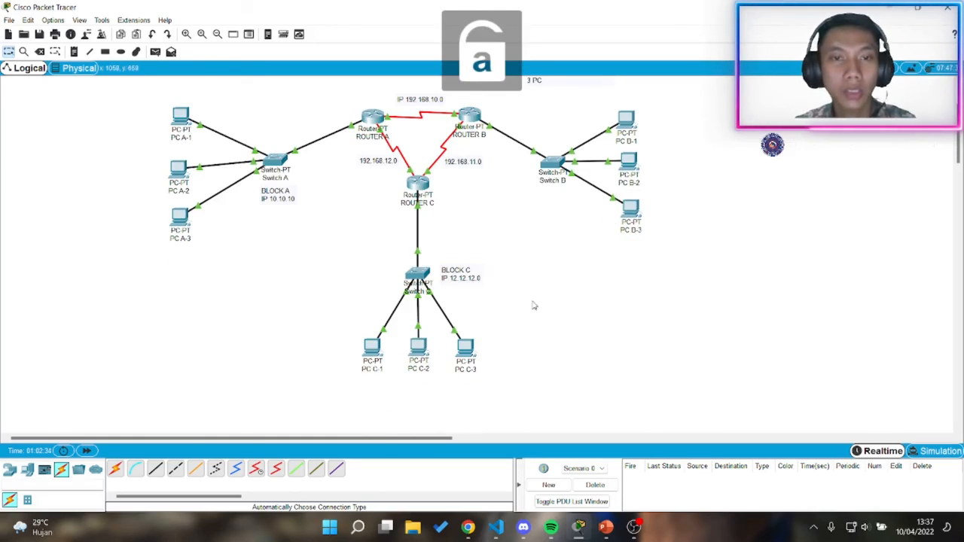
{"action": "scroll", "coordinate": [553, 284], "scroll_direction": "up", "scroll_amount": 2}
{"action": "scroll", "coordinate": [552, 285], "scroll_direction": "down", "scroll_amount": 4}
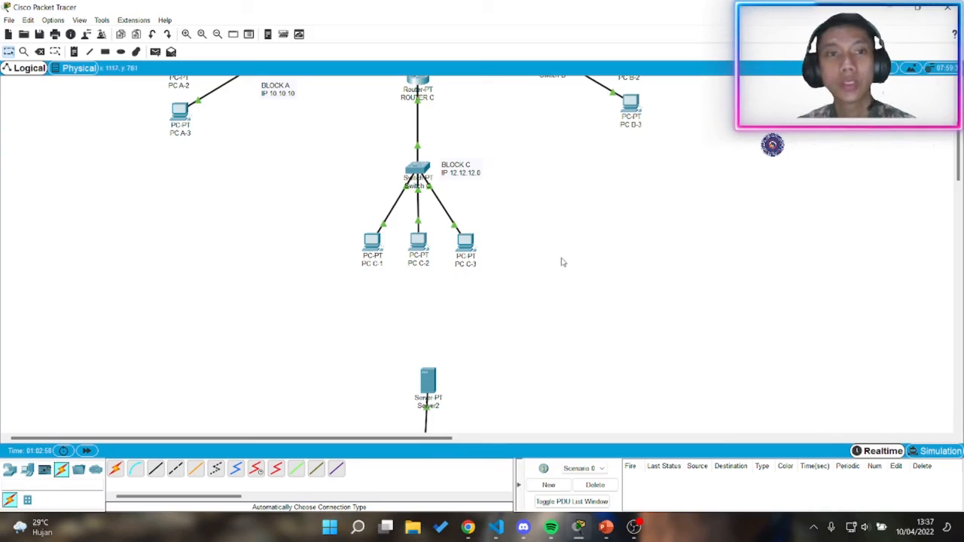
{"action": "scroll", "coordinate": [573, 262], "scroll_direction": "down", "scroll_amount": 1}
{"action": "scroll", "coordinate": [576, 238], "scroll_direction": "down", "scroll_amount": 1}
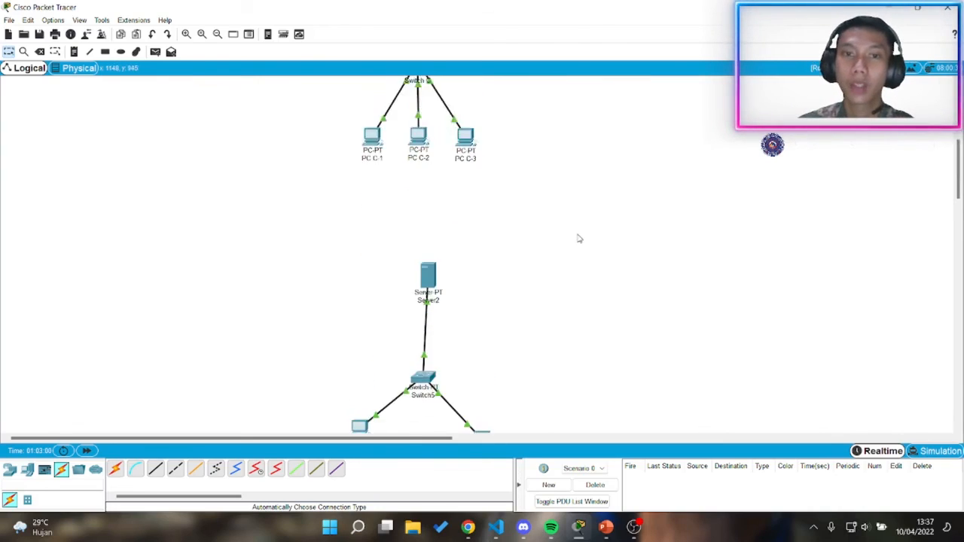
{"action": "scroll", "coordinate": [578, 233], "scroll_direction": "up", "scroll_amount": 3}
{"action": "scroll", "coordinate": [587, 220], "scroll_direction": "up", "scroll_amount": 2}
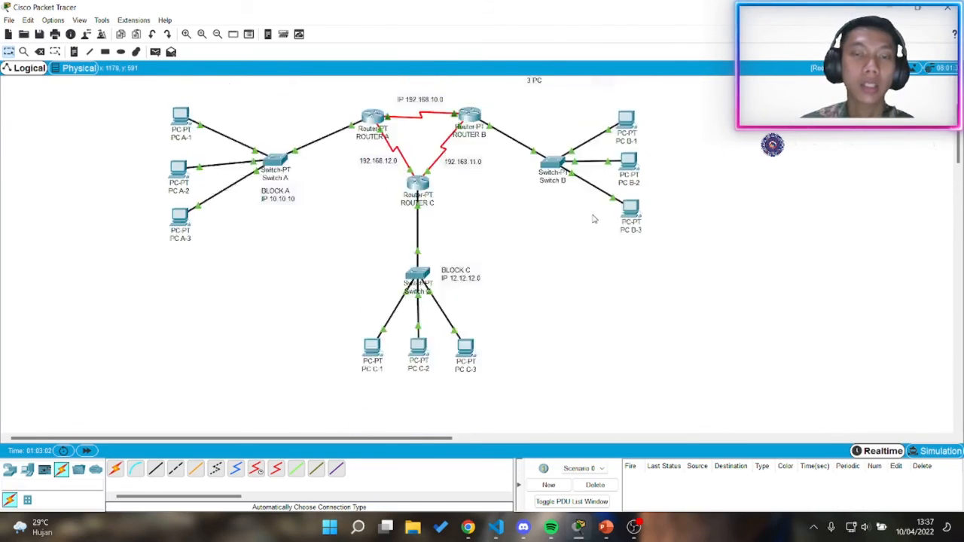